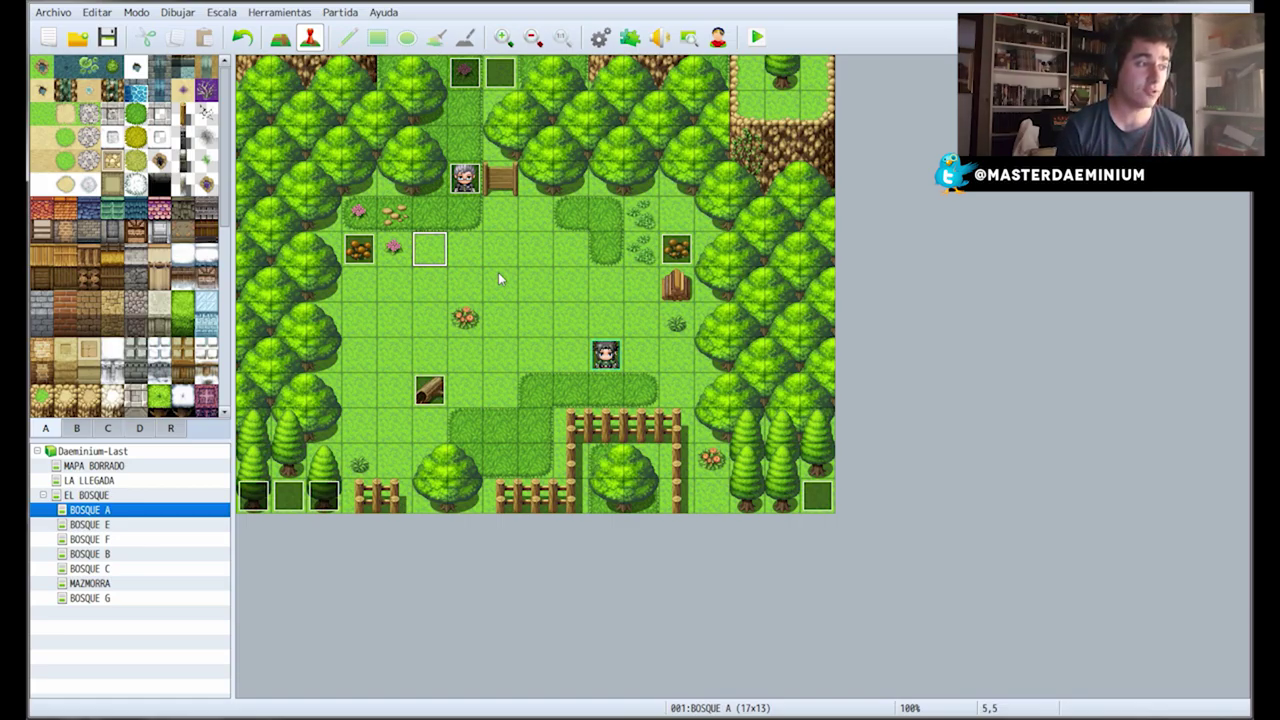
Open the hollow log event on the BOSQUE A map and begin a new command inside its Sí branch.
left_click(430, 391)
right_click(430, 392)
left_click(474, 402)
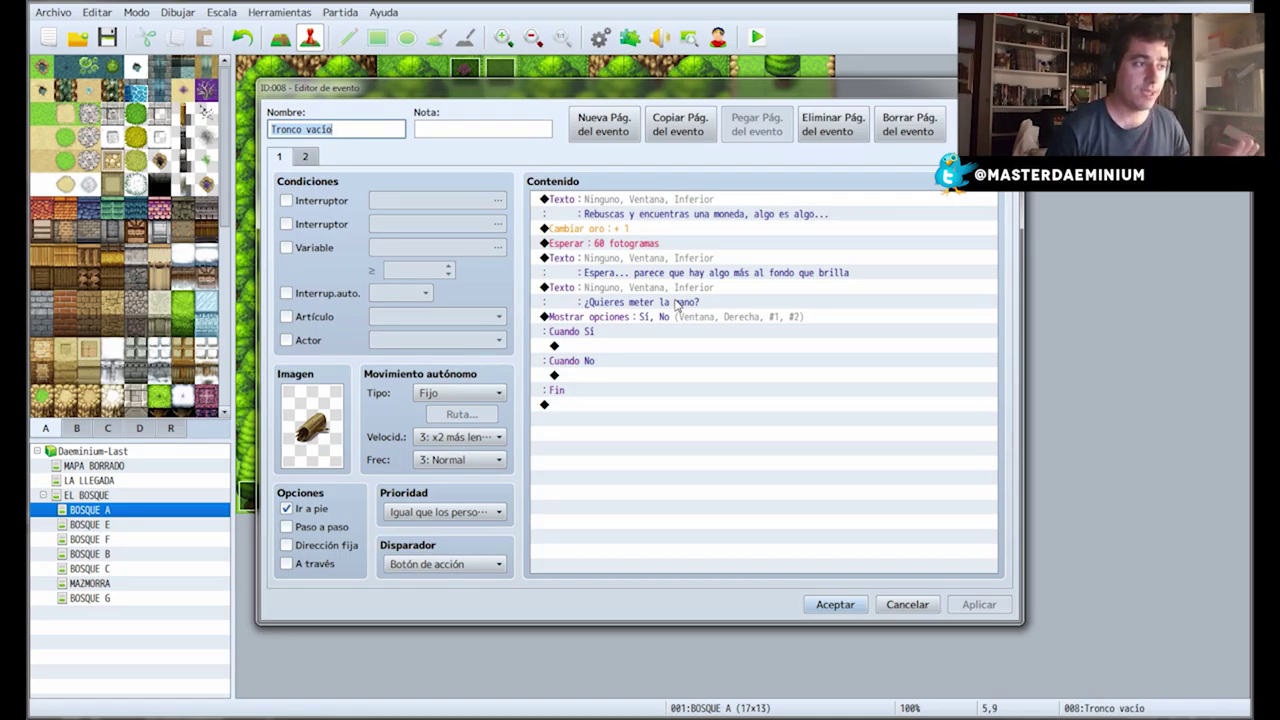
double_click(567, 347)
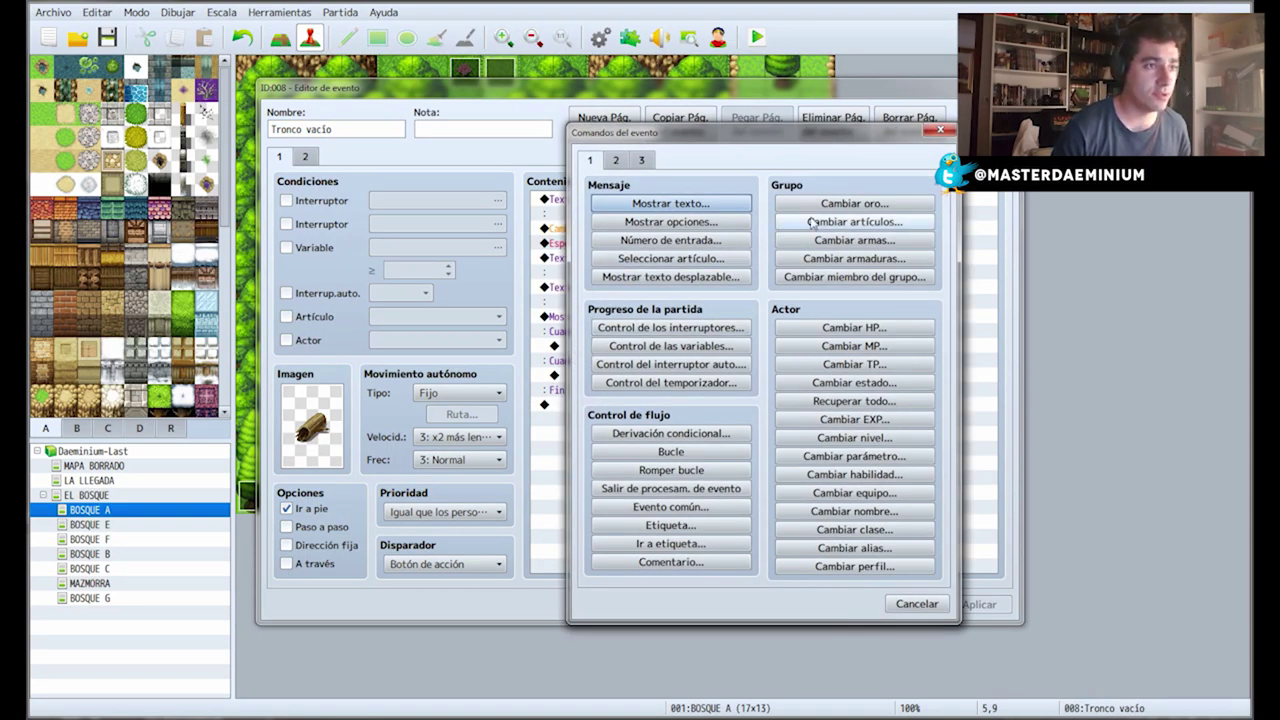
left_click(820, 221)
left_click(705, 315)
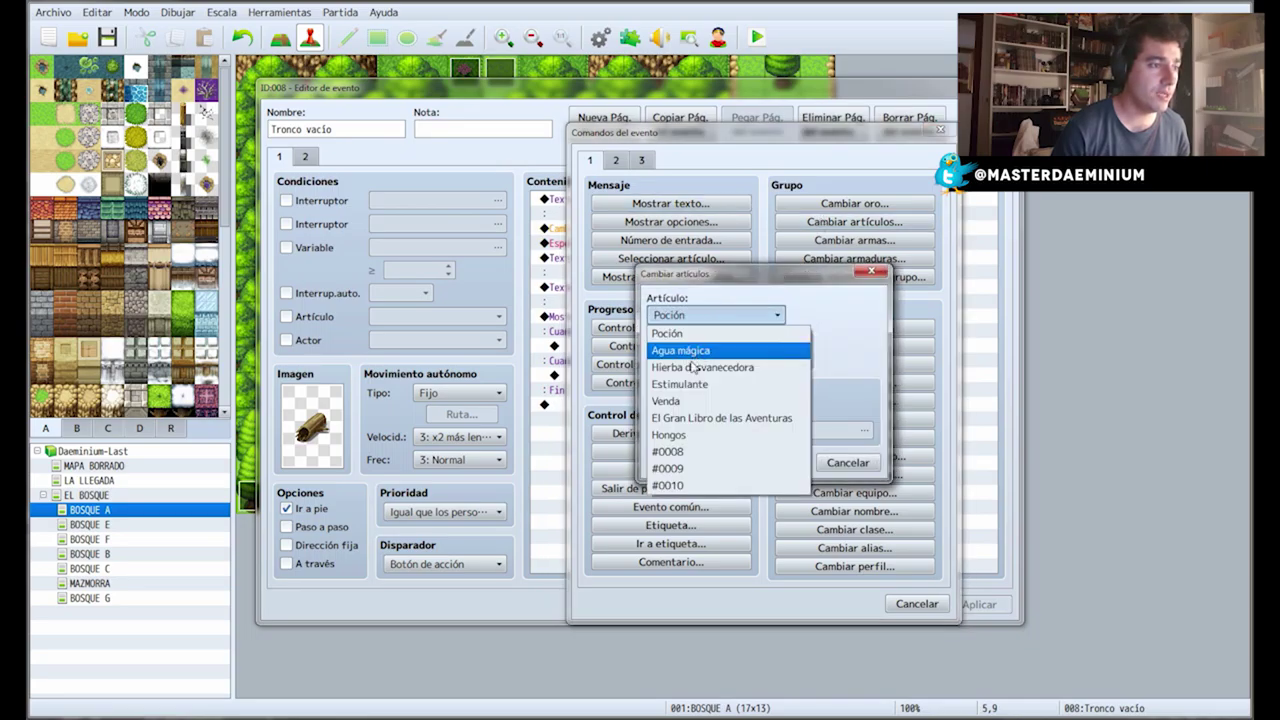
left_click(780, 314)
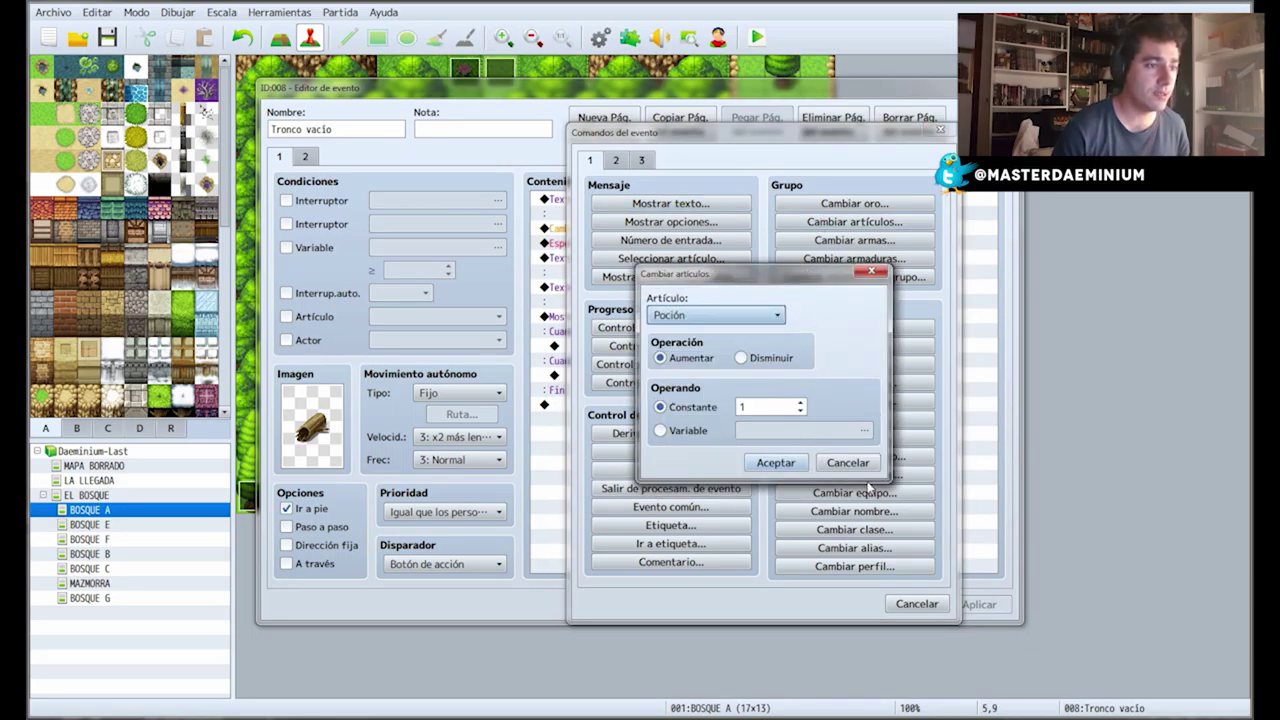
Add a Cambiar armas command to the Sí branch that gives the party one Espada.
left_click(850, 240)
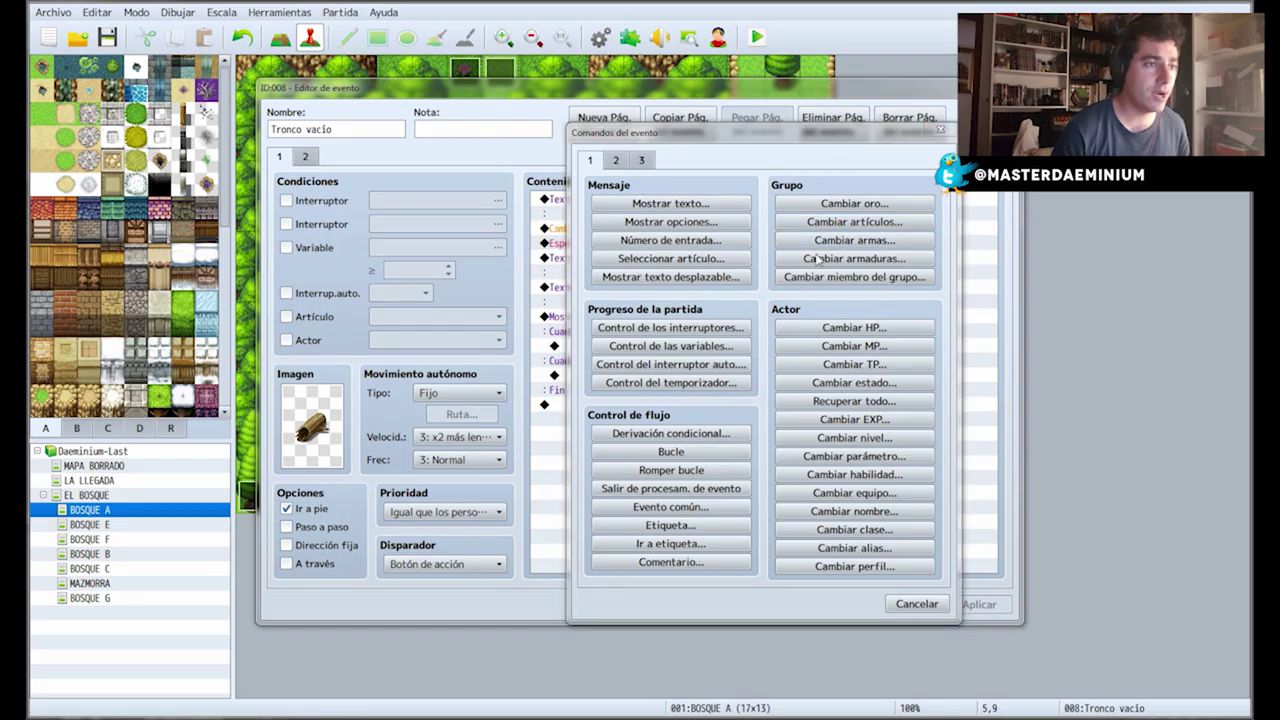
left_click(775, 473)
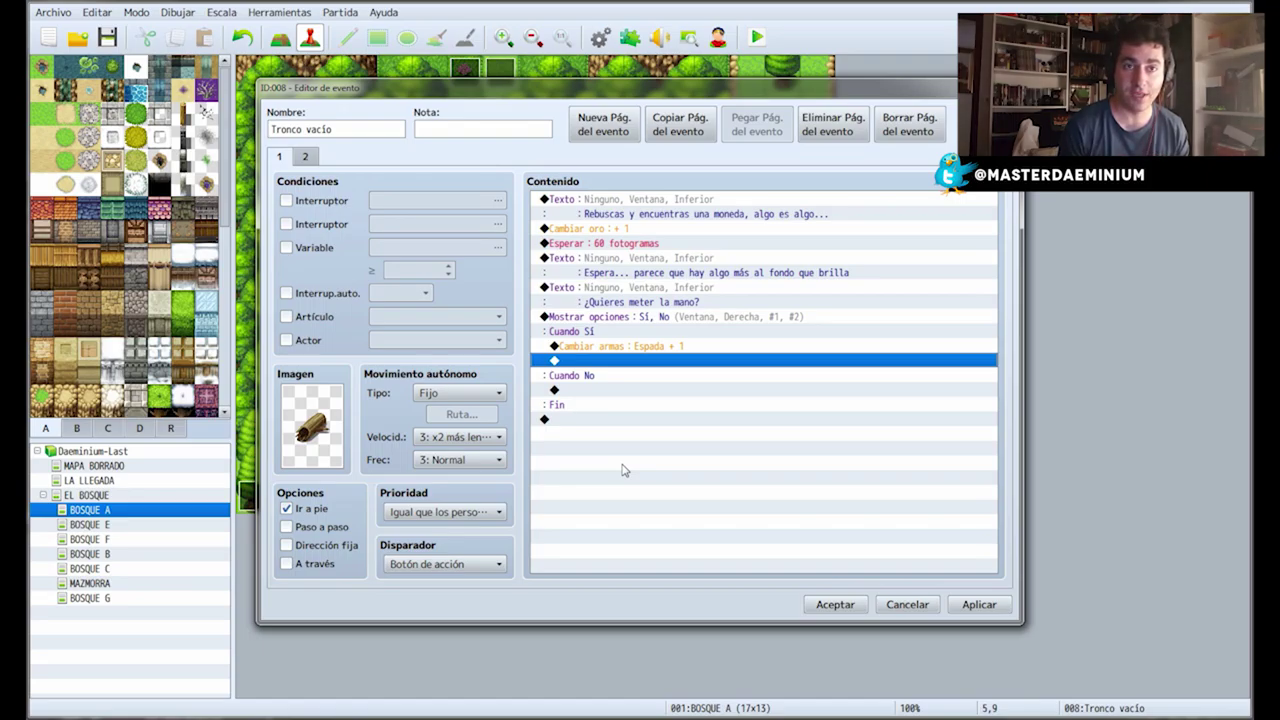
Add a text message reading "No has encontrado nada" to the No branch of the choices.
left_click(610, 266)
left_click(577, 390)
key("ctrl+v")
left_click(600, 396)
right_click(606, 392)
left_click(648, 418)
key("ctrl+a")
type("No has encontrado nada")
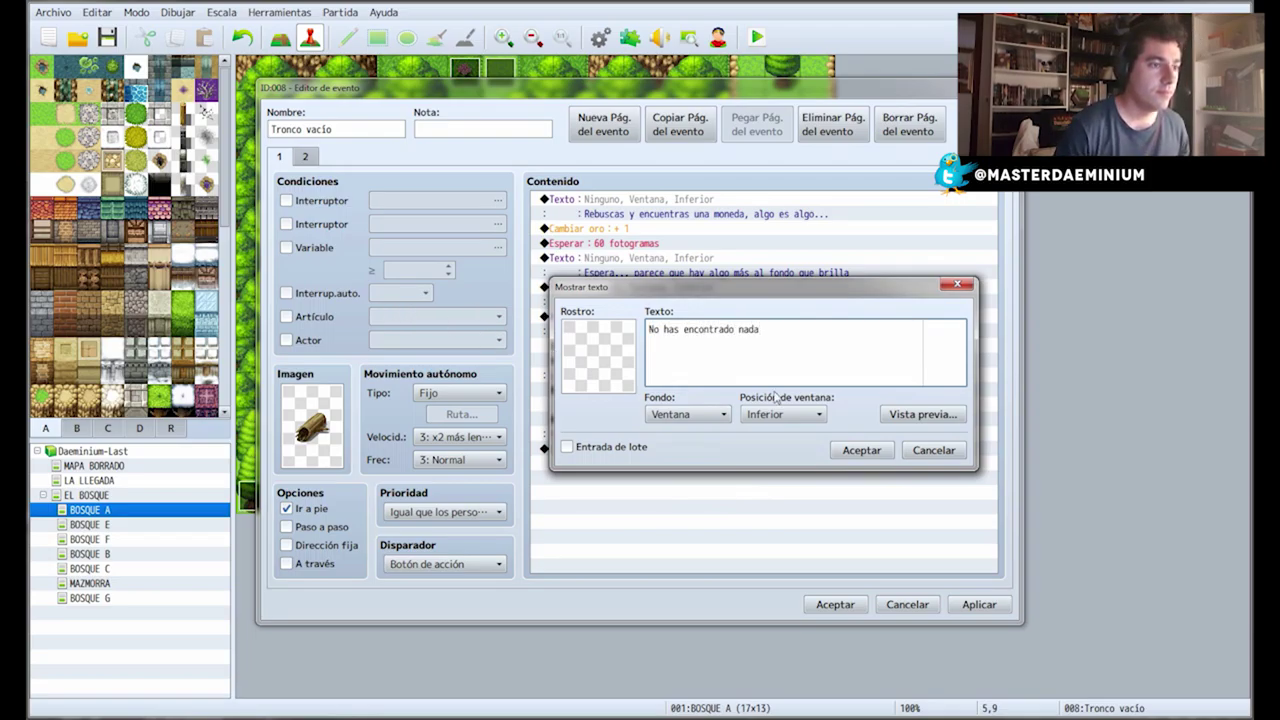
left_click(858, 450)
Add a command after the choices that sets self switch A to Activado, and apply the event changes.
double_click(554, 449)
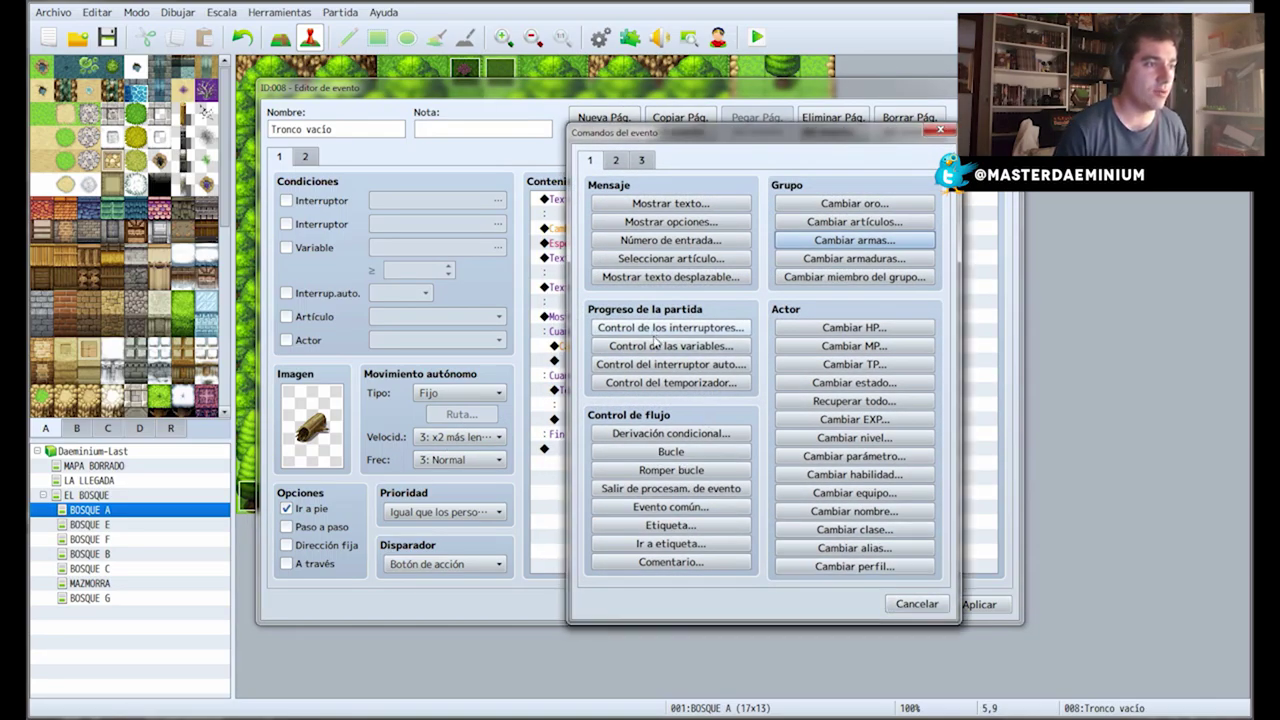
left_click(670, 364)
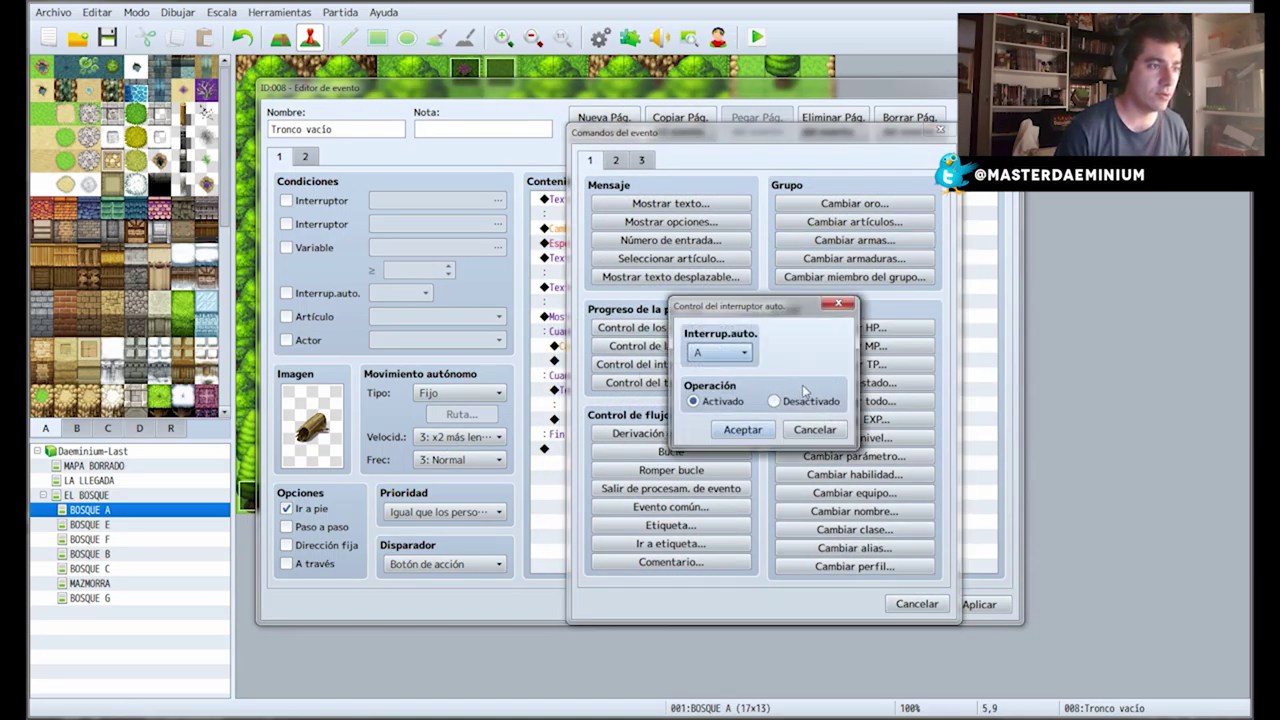
left_click(745, 434)
left_click(978, 605)
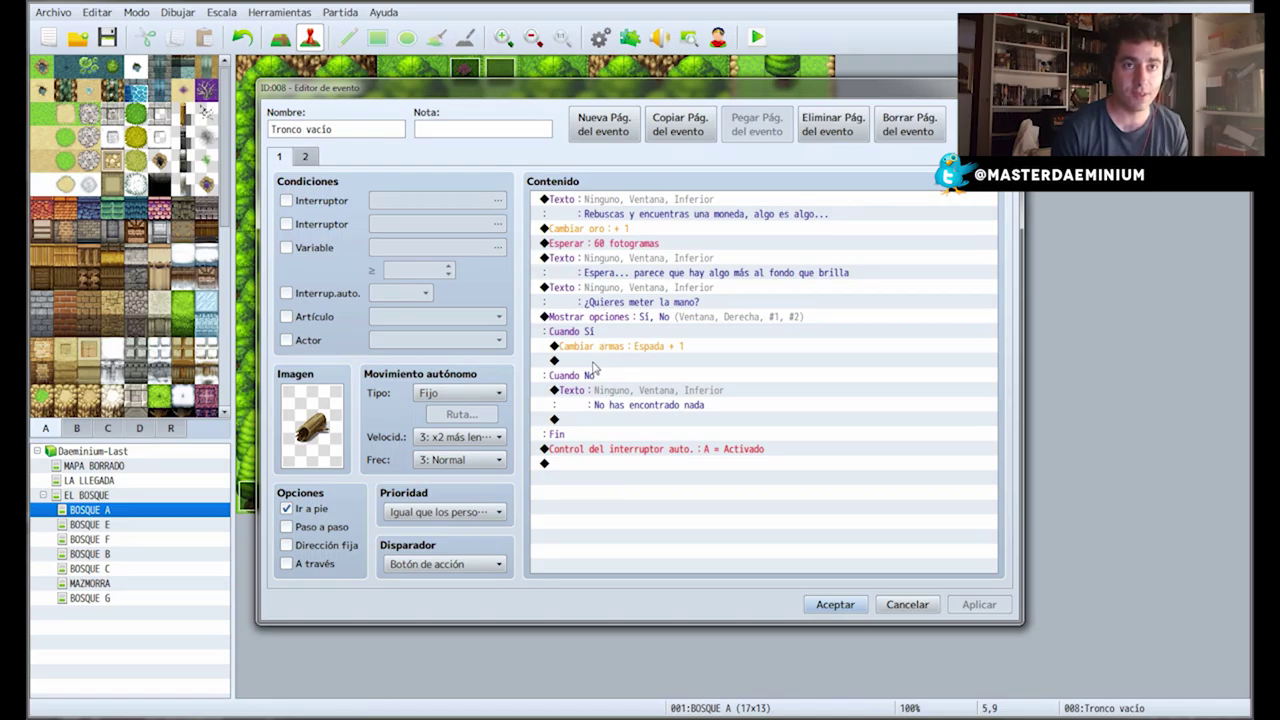
Review the commands on the event's second page, including the settings of the RANDOM variable command.
left_click(306, 158)
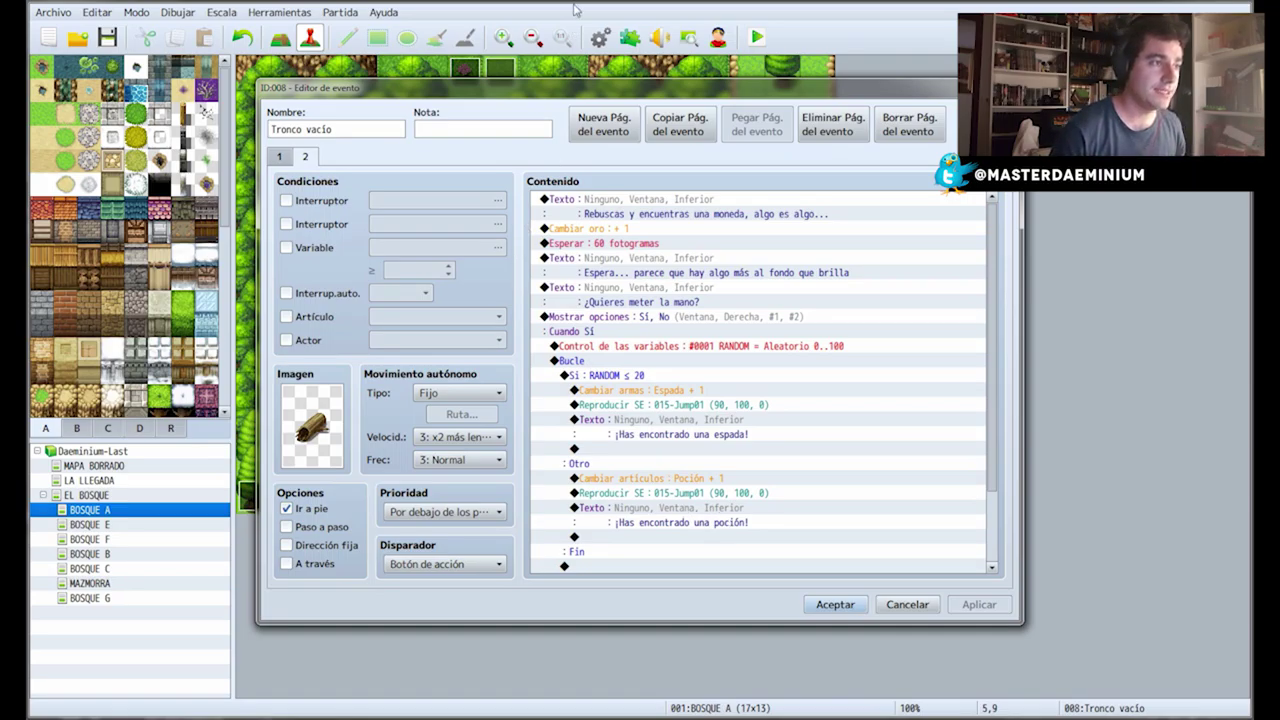
left_click(678, 218)
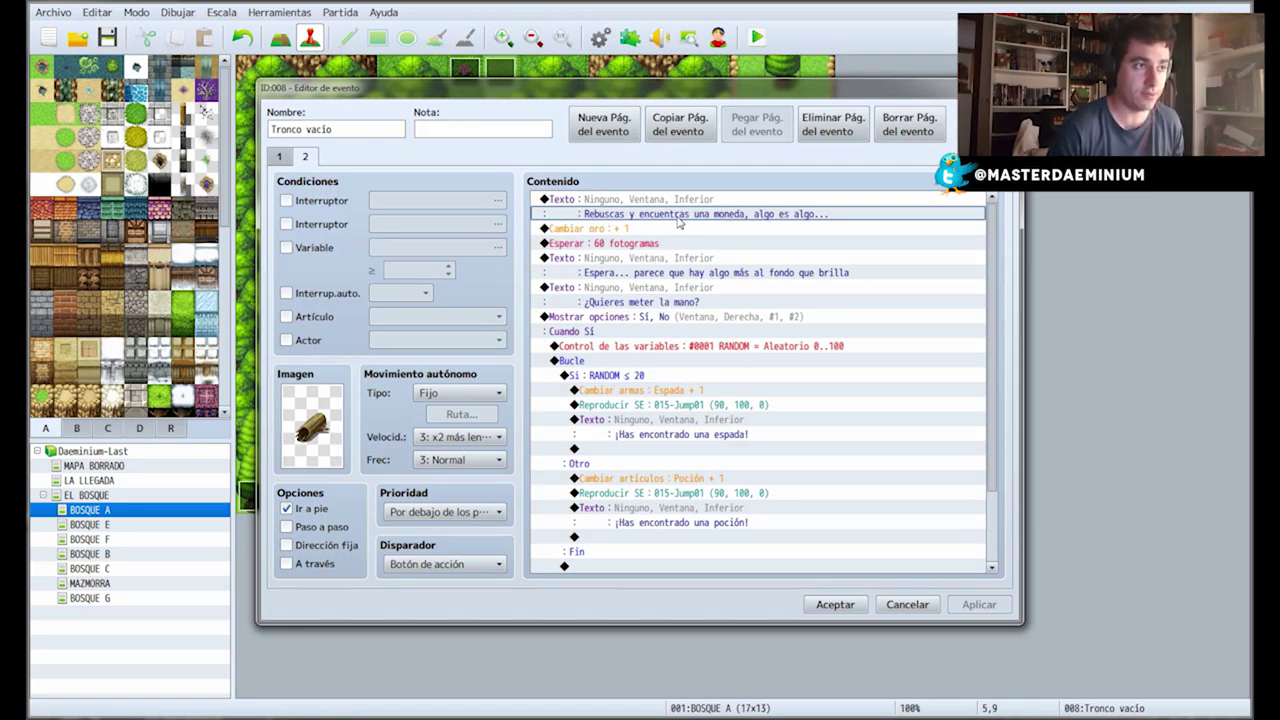
left_click(597, 230)
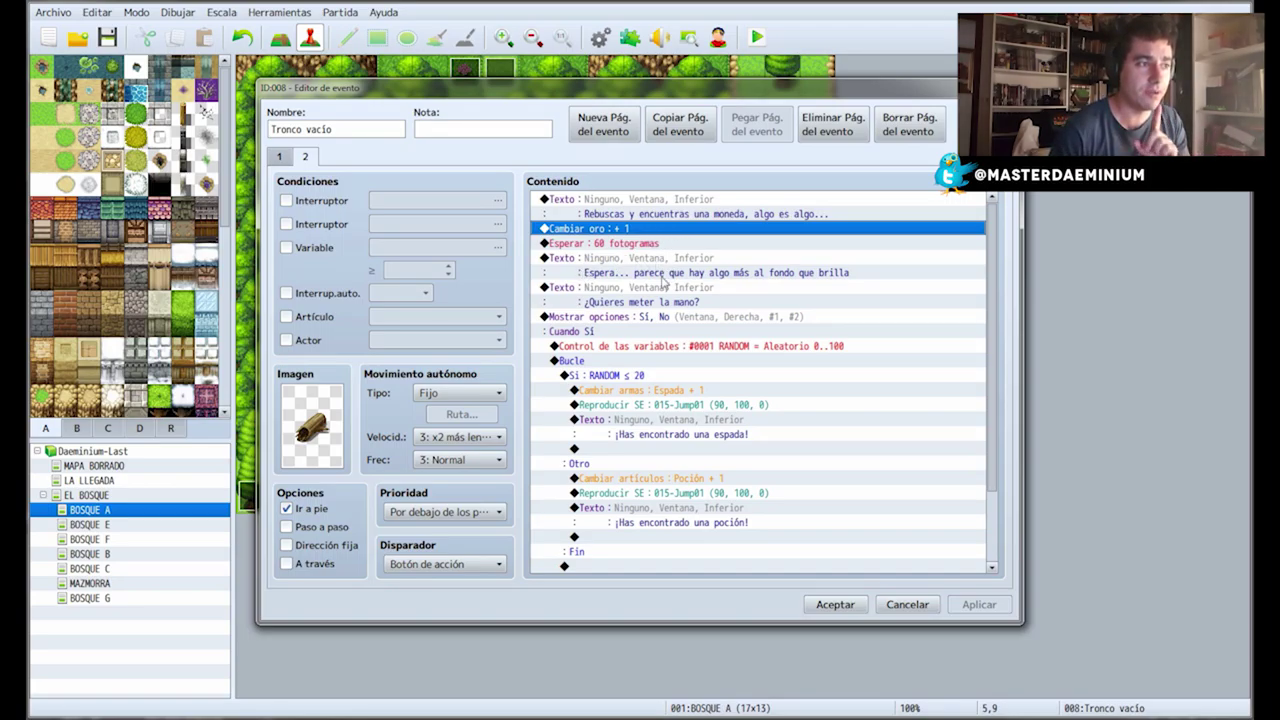
left_click(600, 348)
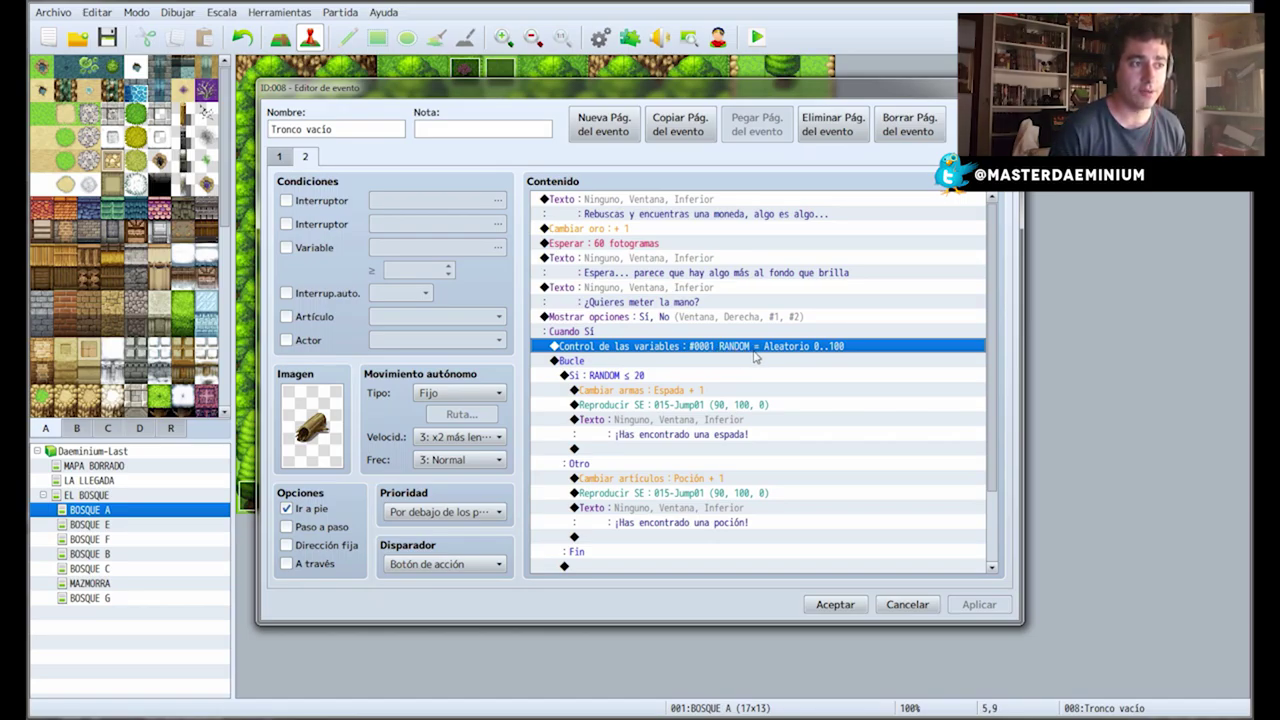
right_click(650, 347)
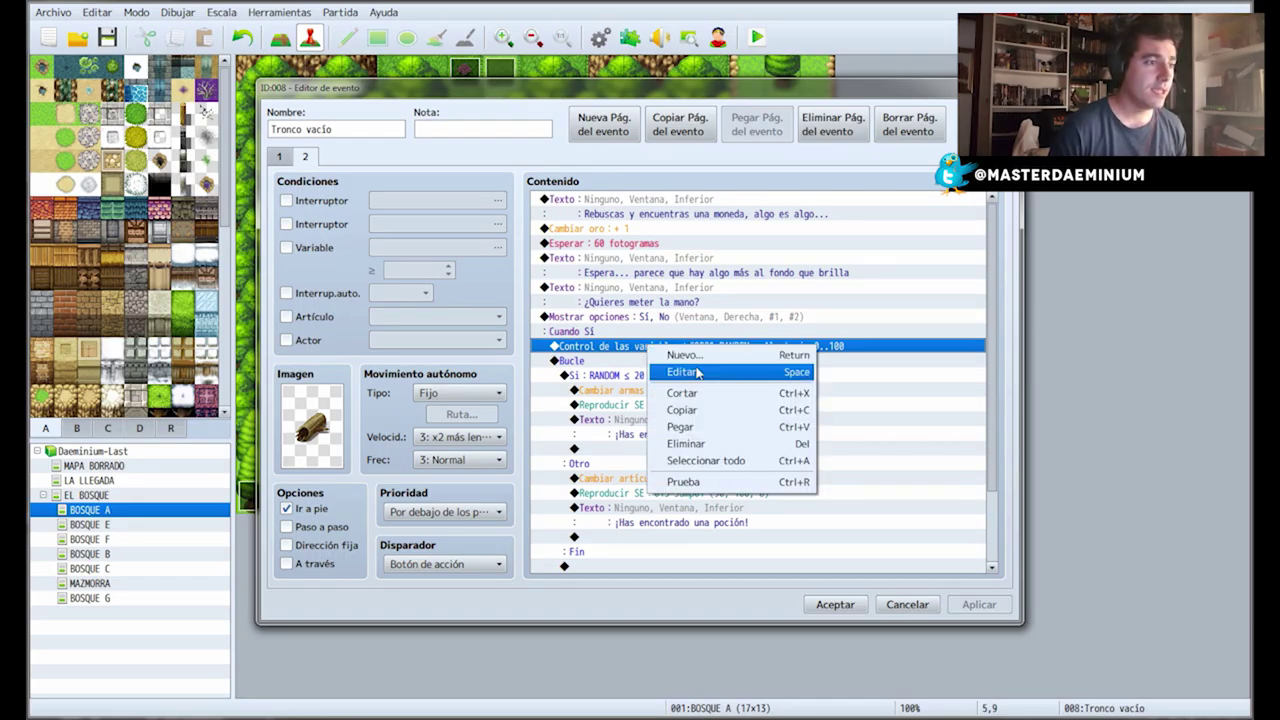
left_click(672, 370)
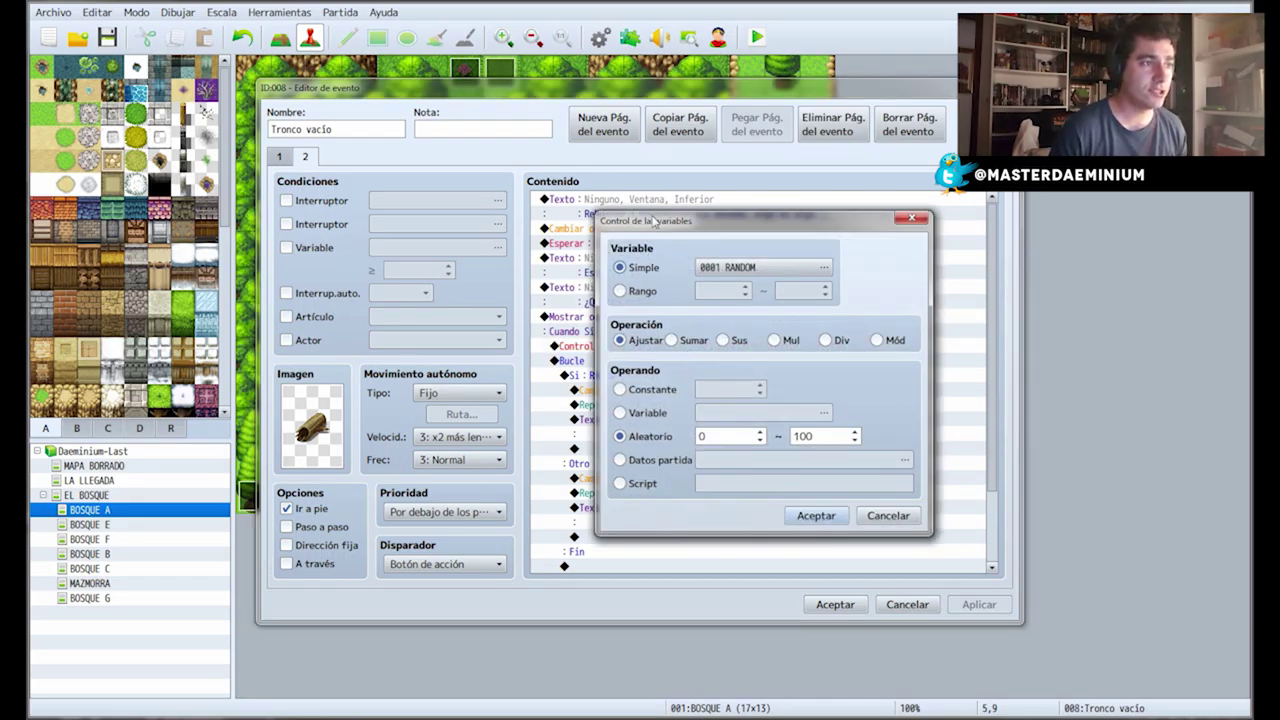
left_click(873, 529)
left_click(625, 552)
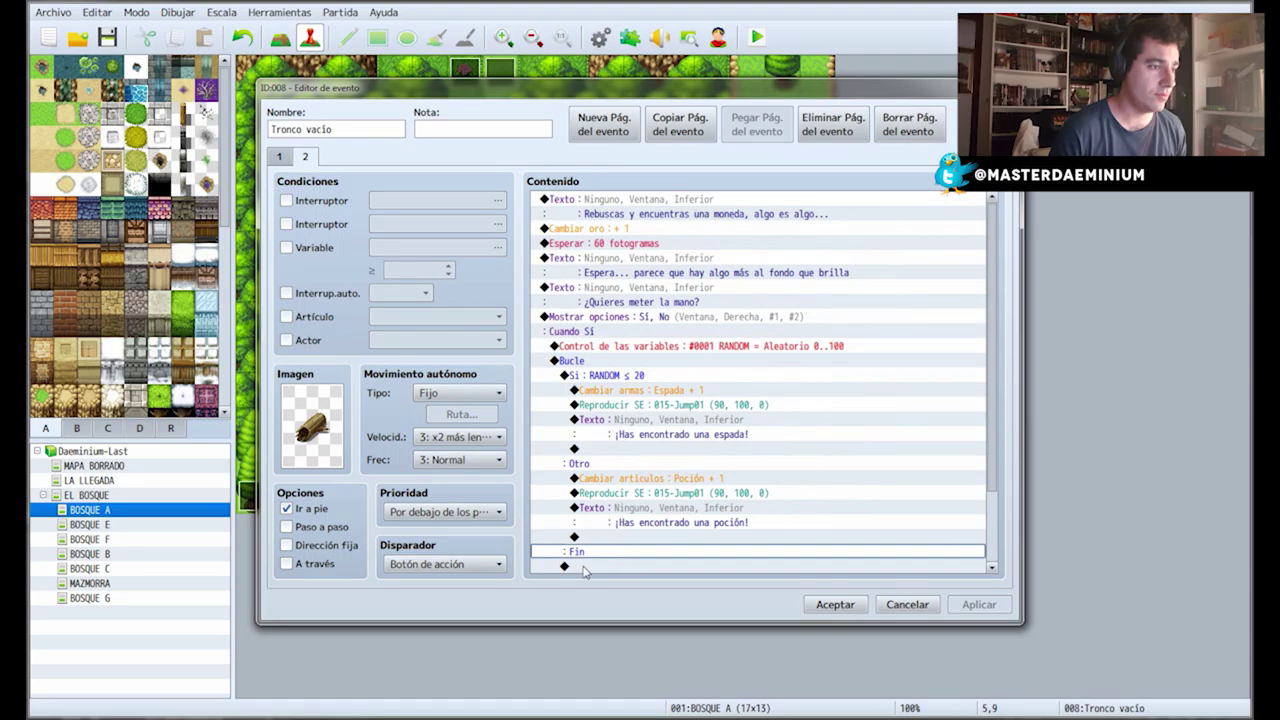
left_click(587, 567)
right_click(587, 567)
left_click(615, 578)
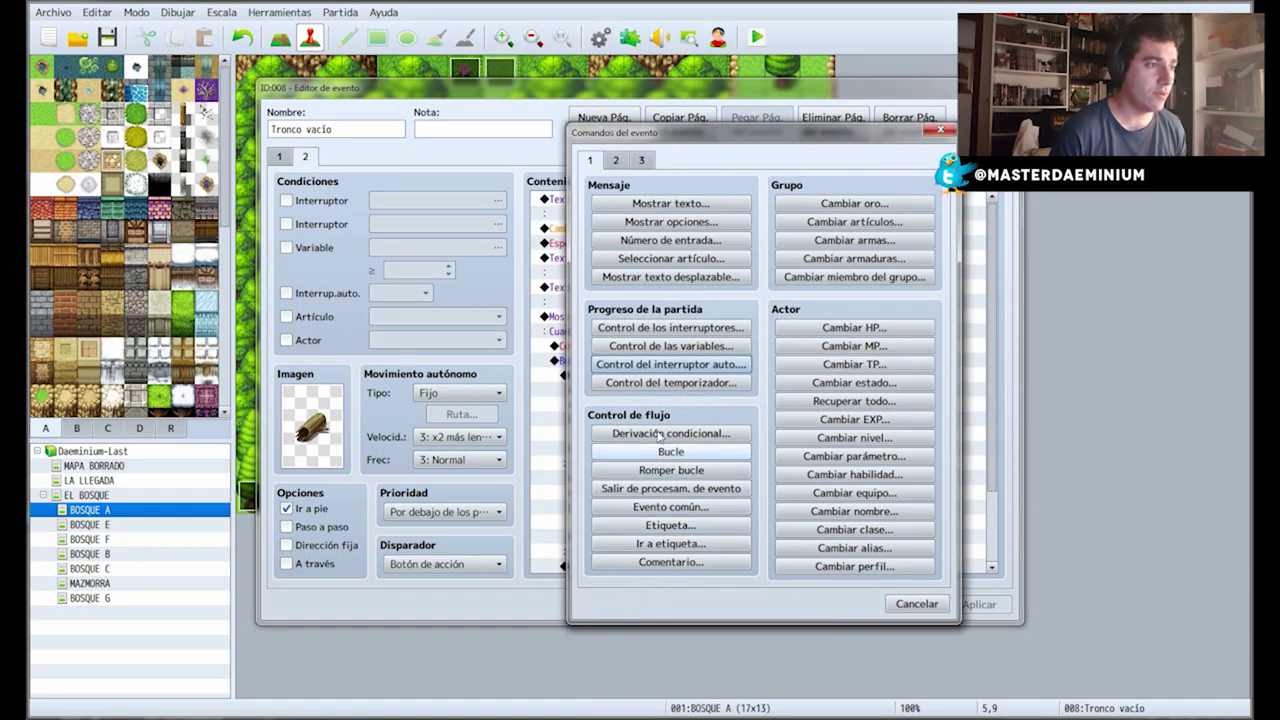
left_click(918, 605)
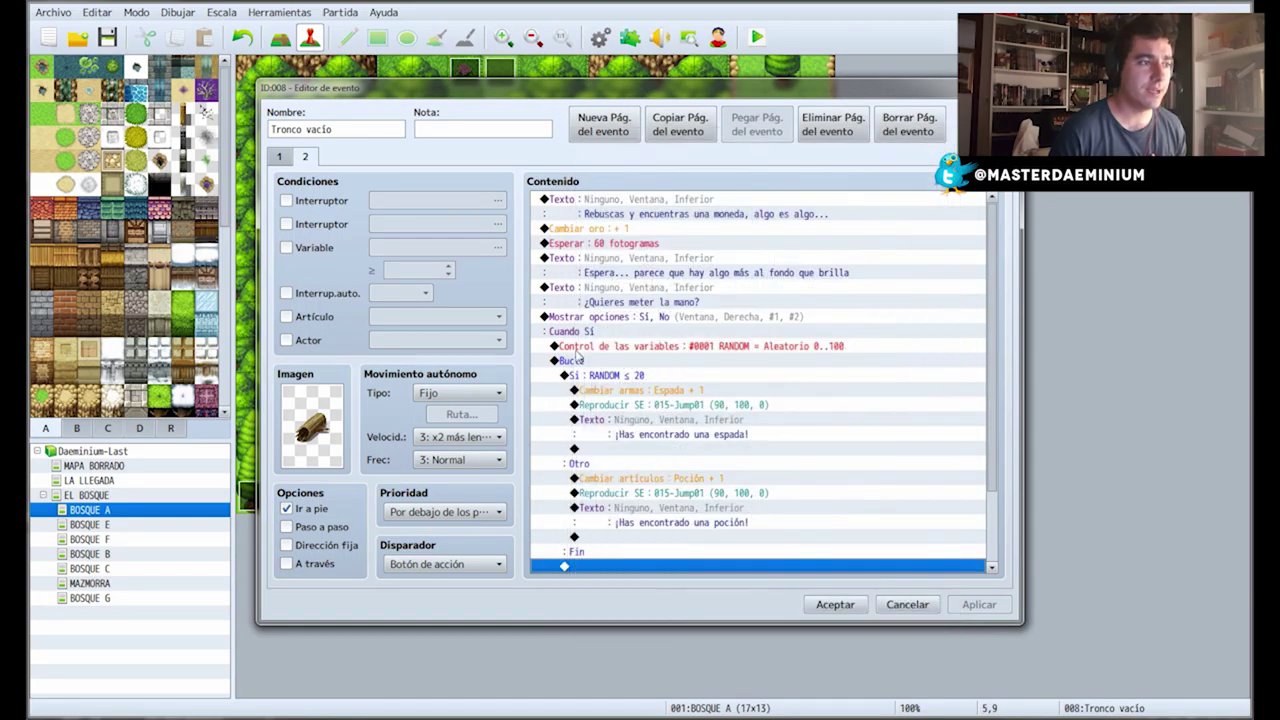
left_click(575, 346)
right_click(575, 346)
left_click(650, 350)
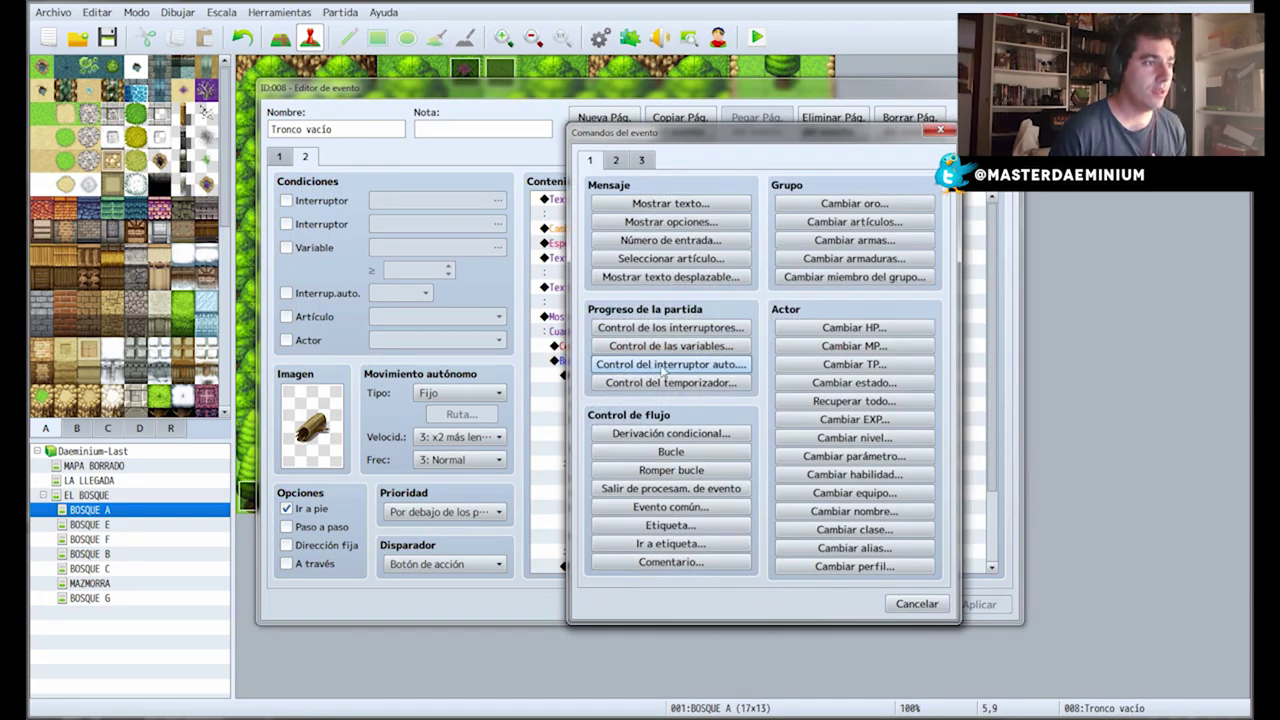
left_click(914, 605)
Examine how the RANDOM variable command is configured, including its variable selection and random range.
right_click(578, 348)
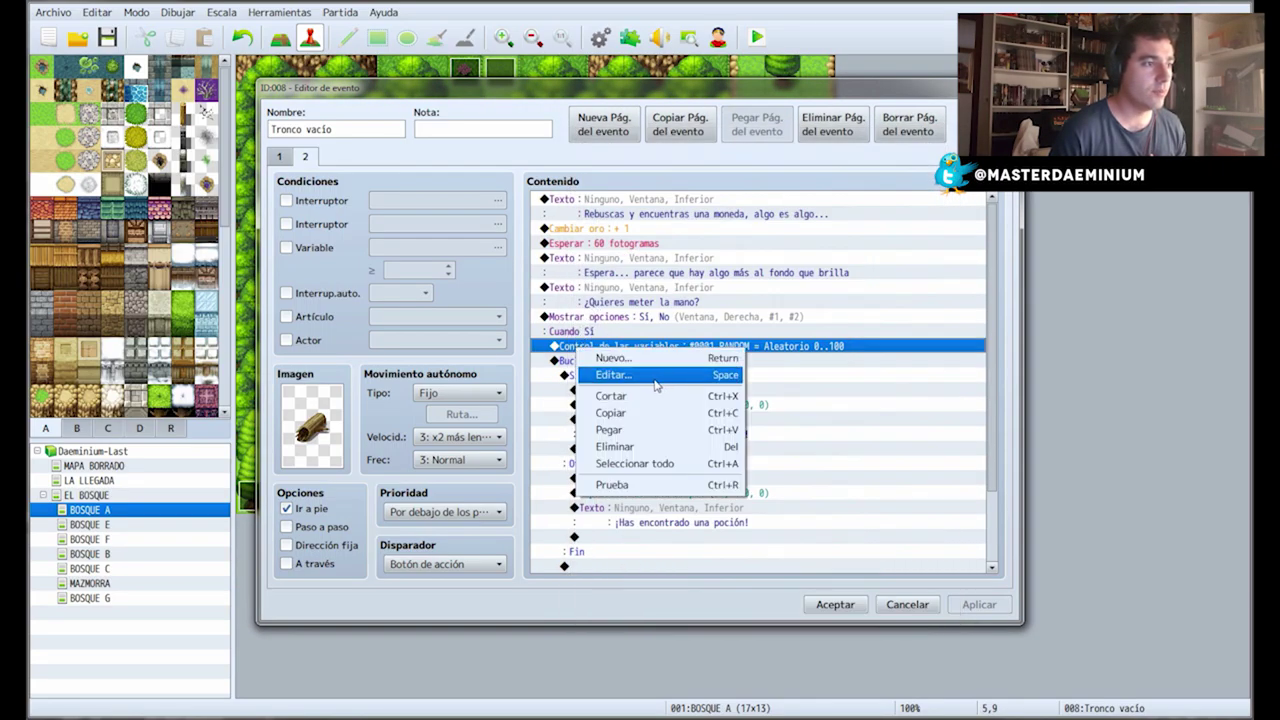
left_click(596, 373)
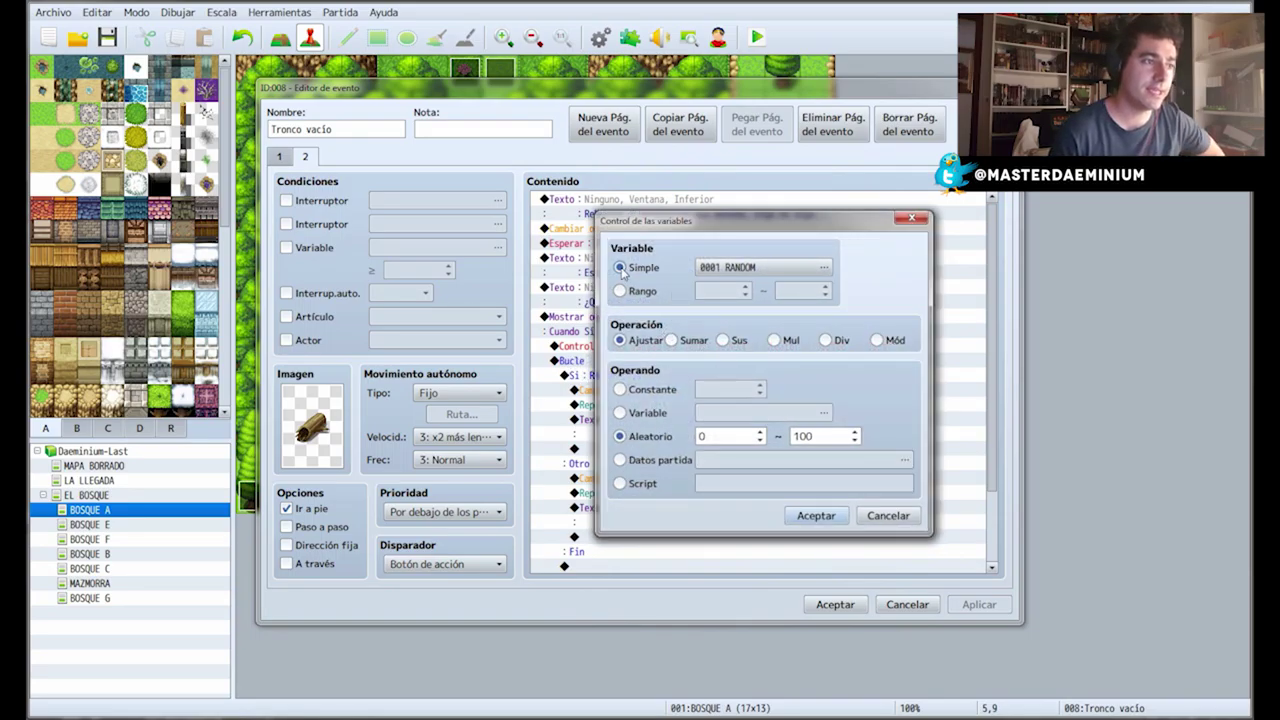
left_click(818, 270)
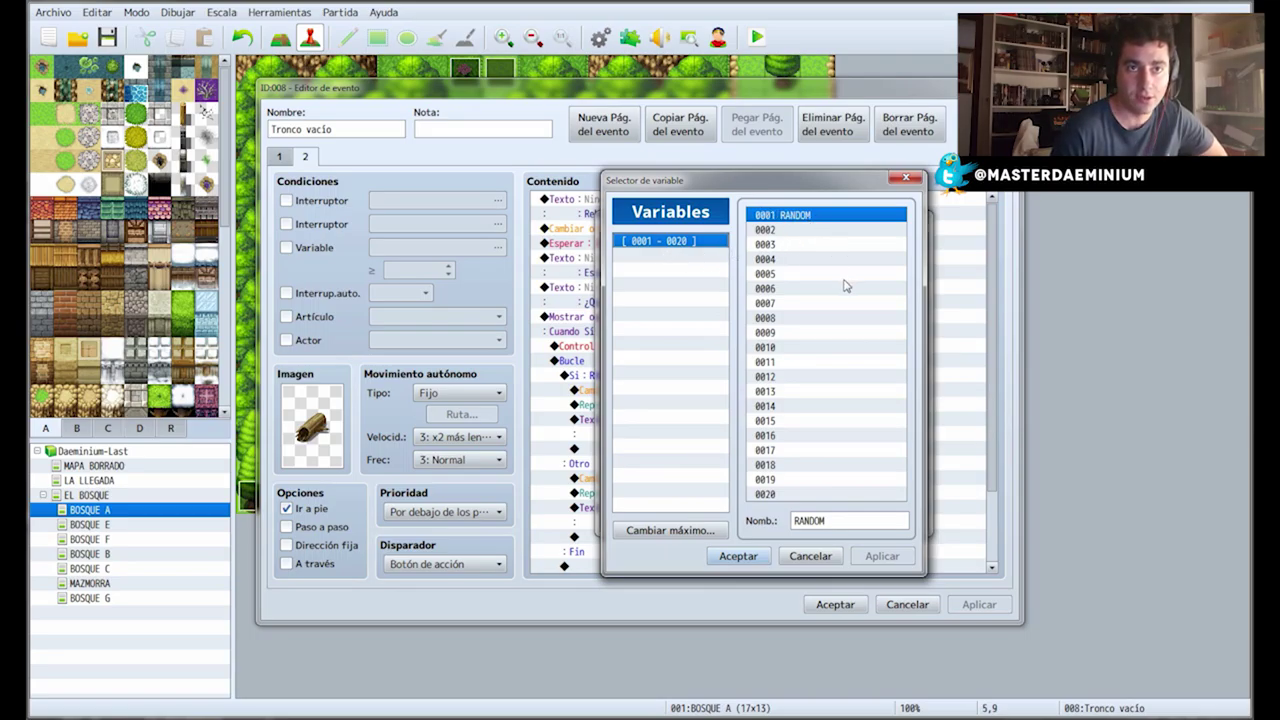
left_click(808, 557)
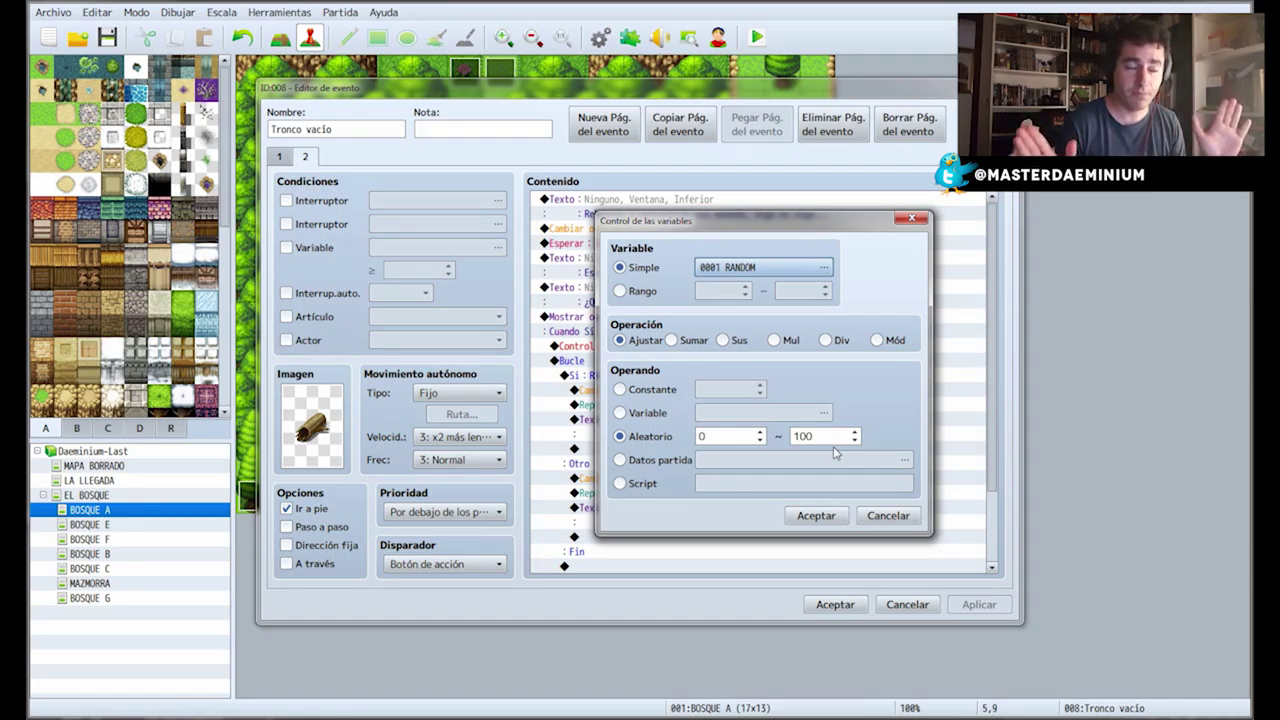
left_click(815, 515)
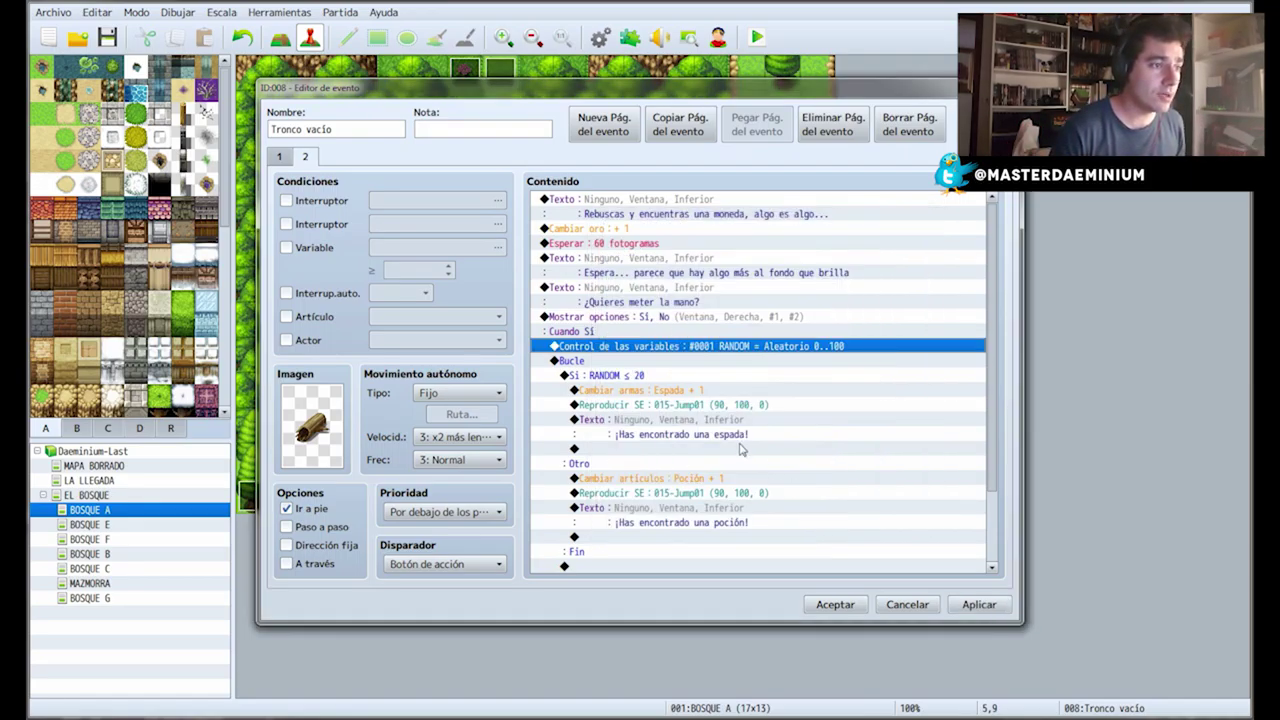
Select the whole Bucle block in the second page's Sí branch and review the commands it contains.
scroll(652, 400, "down", 1)
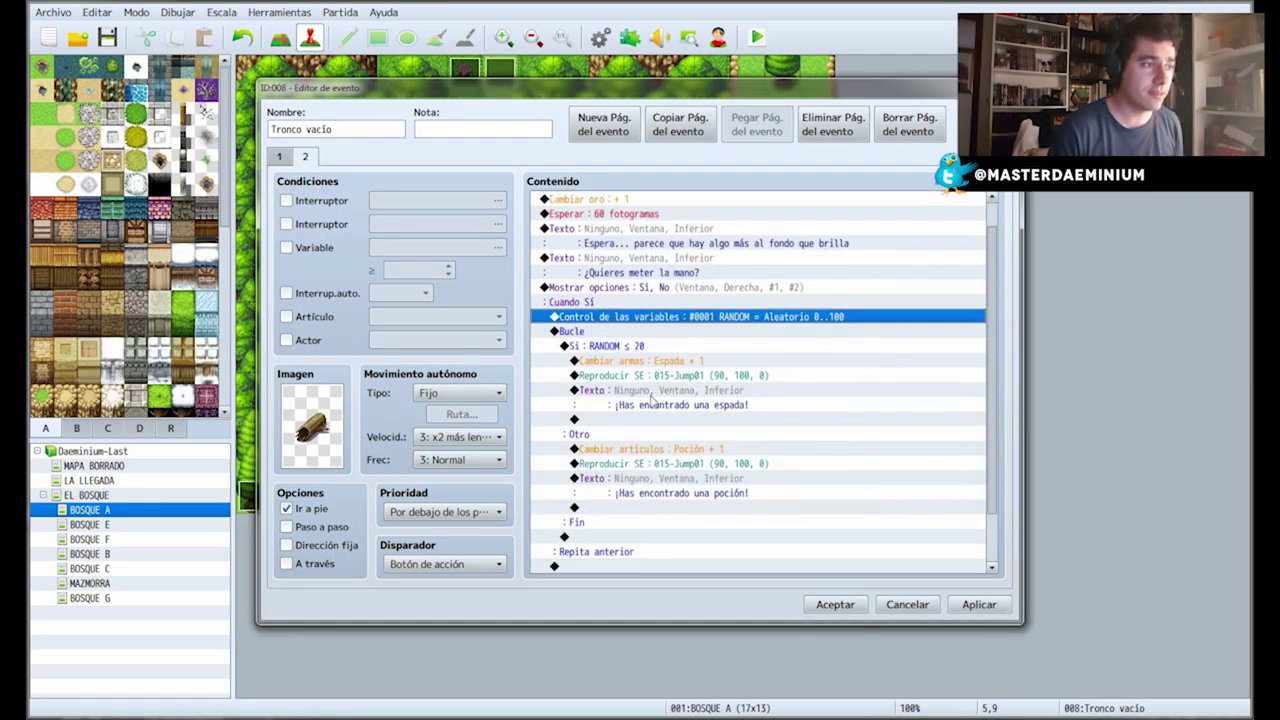
left_click(588, 333)
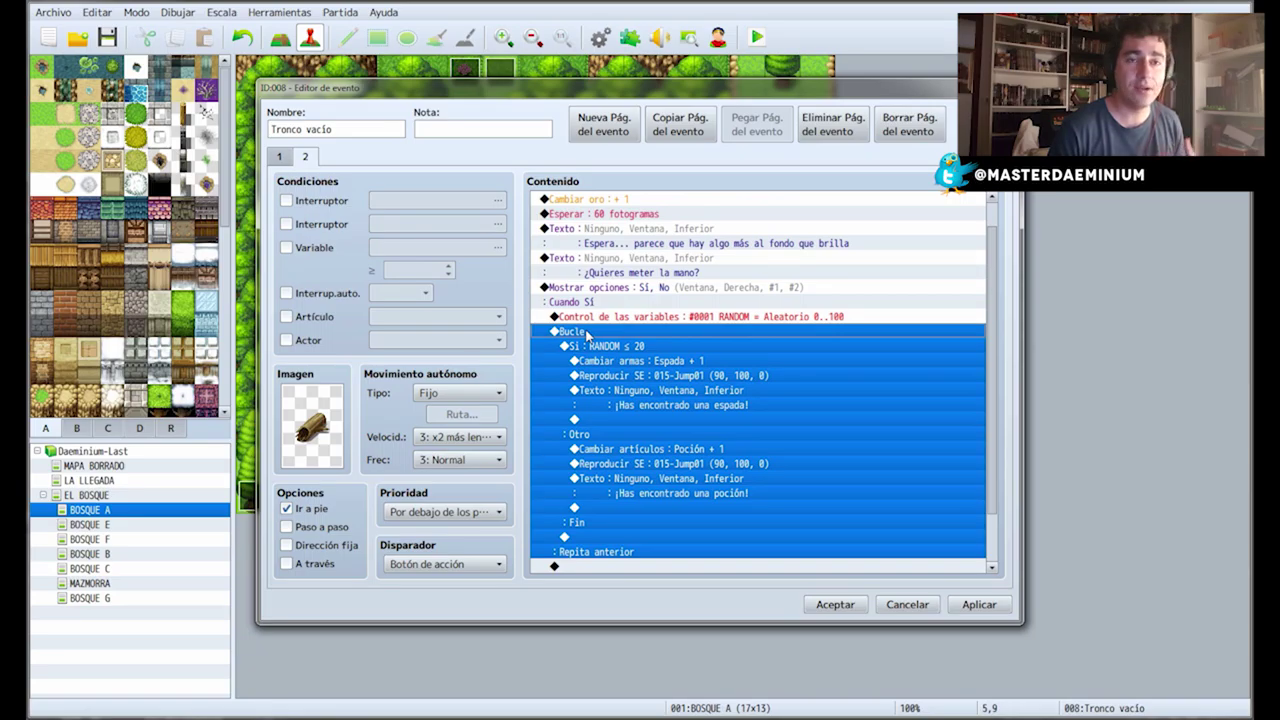
scroll(588, 333, "down", 1)
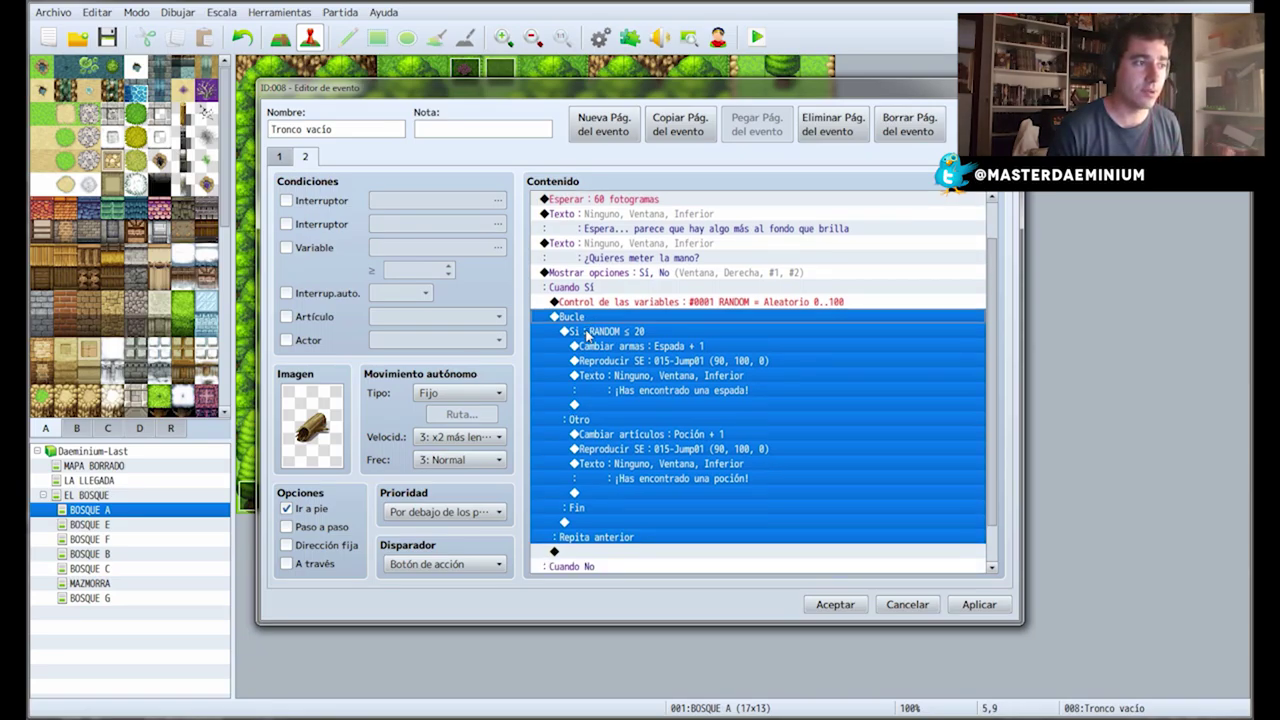
right_click(588, 333)
left_click(658, 562)
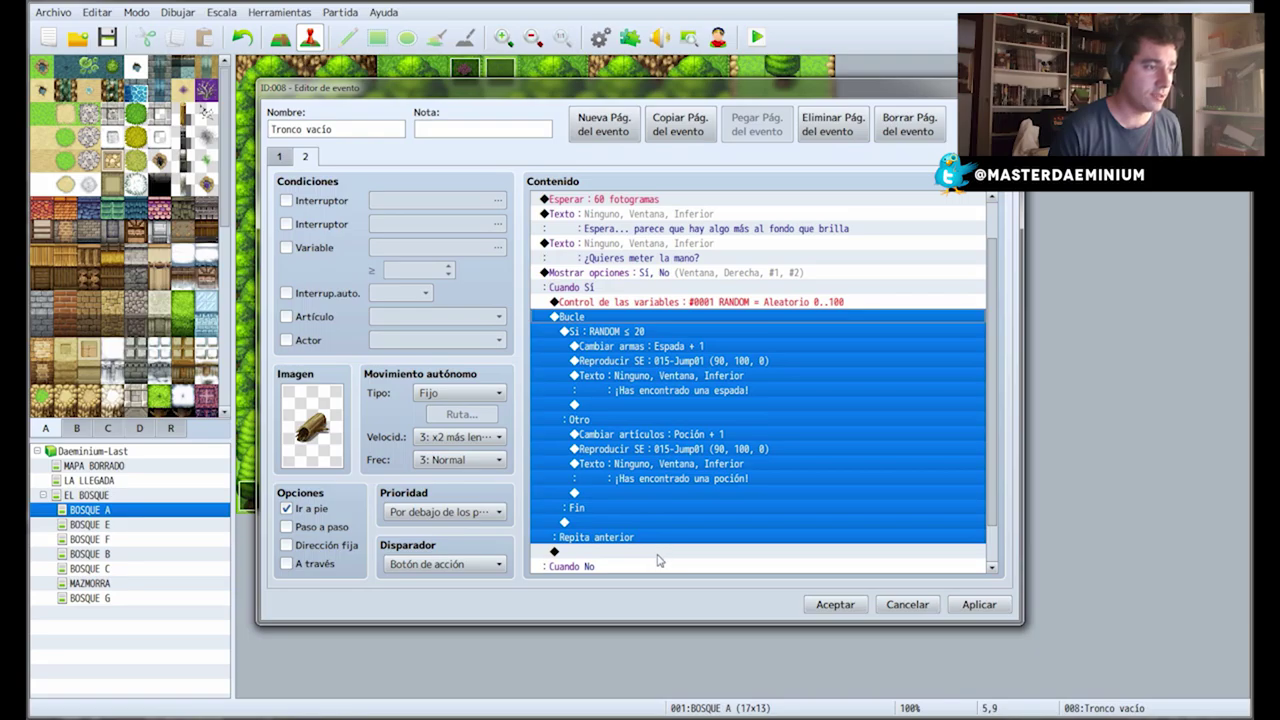
right_click(597, 320)
key("Escape")
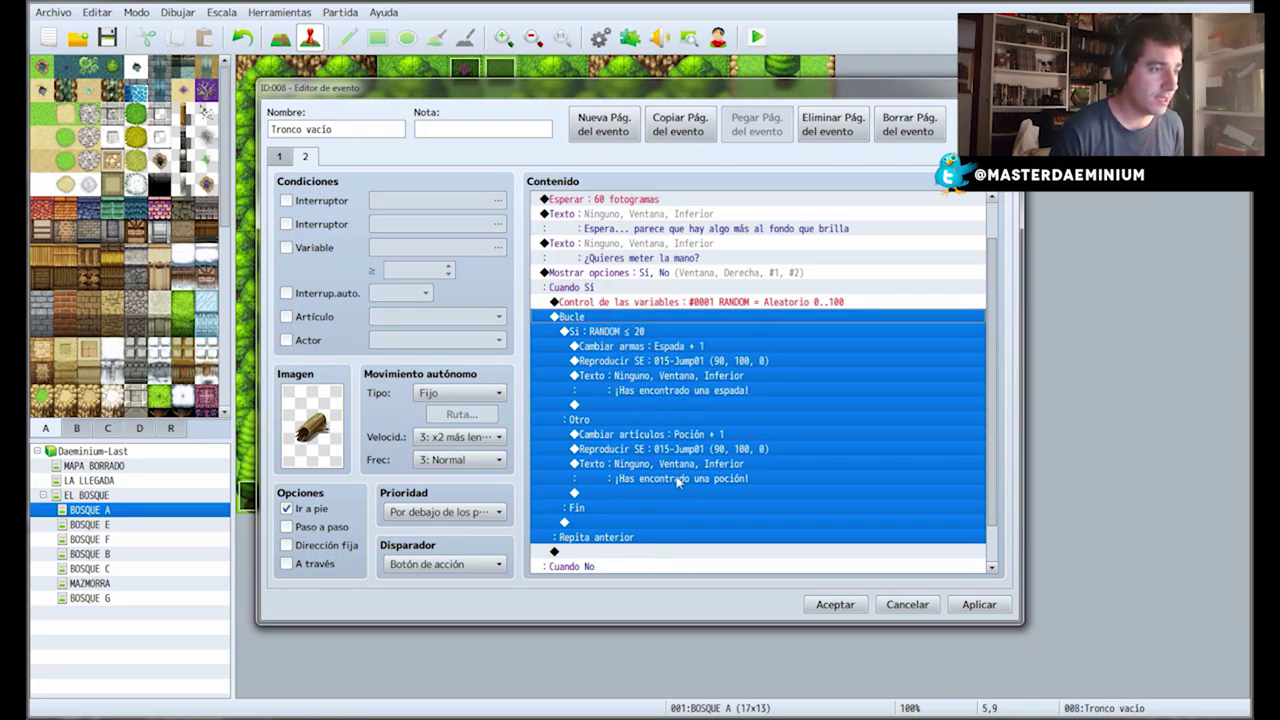
Add a conditional branch after the loop in the Sí choice that checks whether RANDOM is ≥ the constant 20.
left_click(613, 304)
right_click(584, 553)
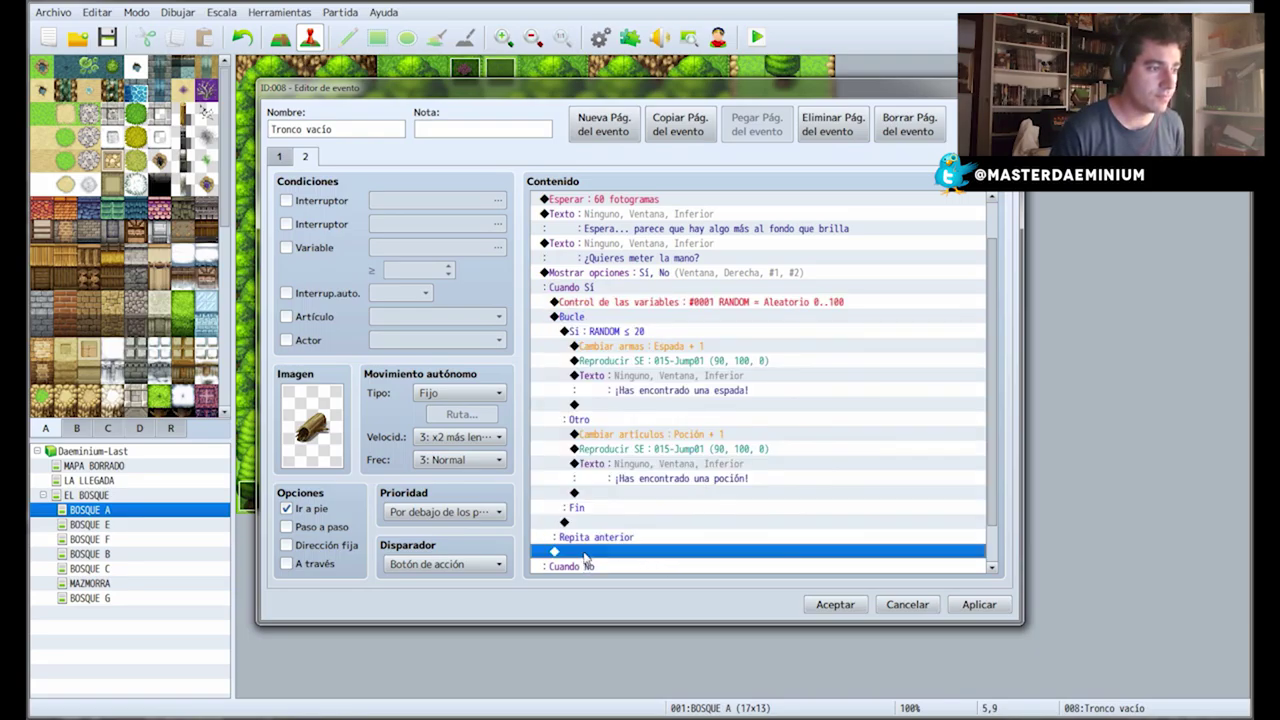
left_click(648, 563)
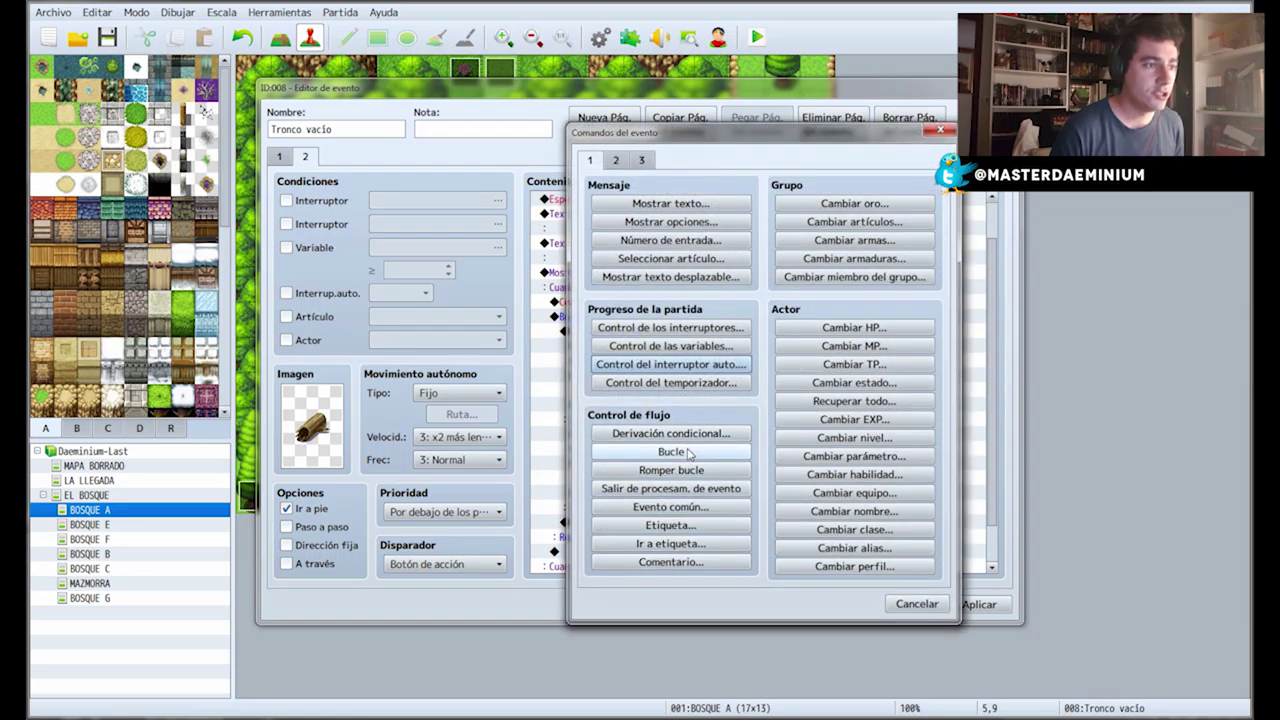
left_click(687, 436)
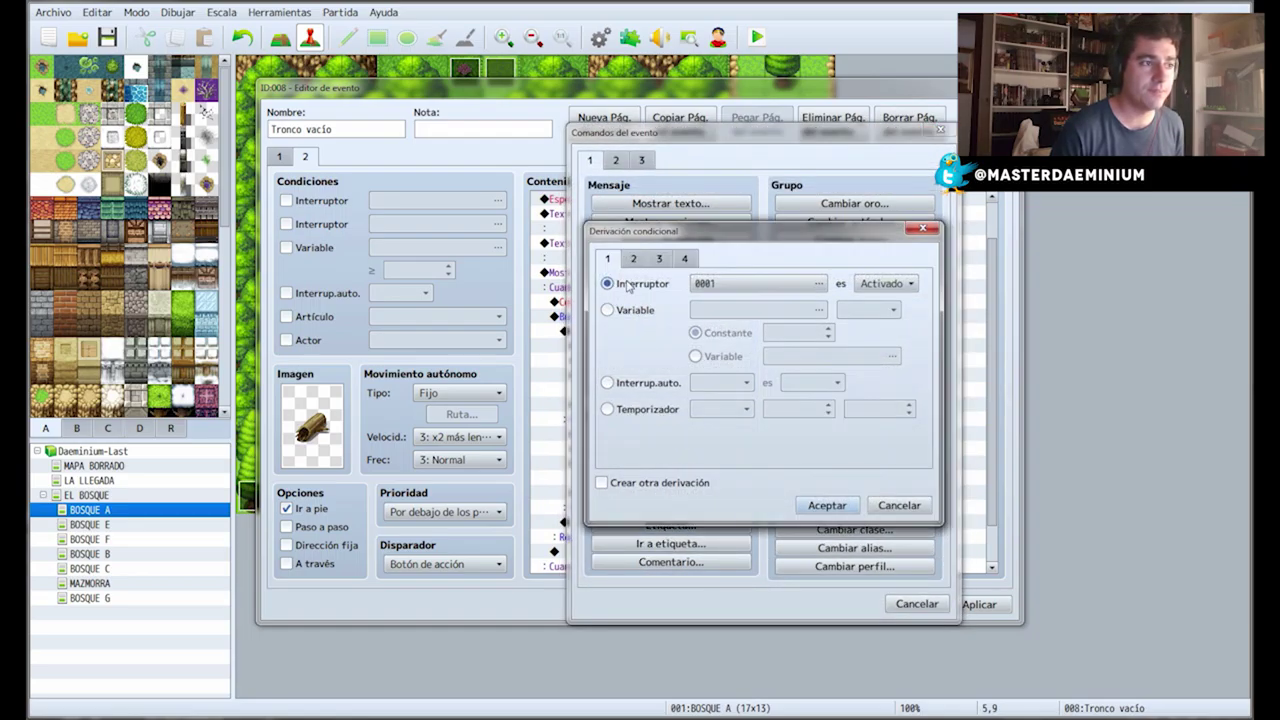
left_click(617, 311)
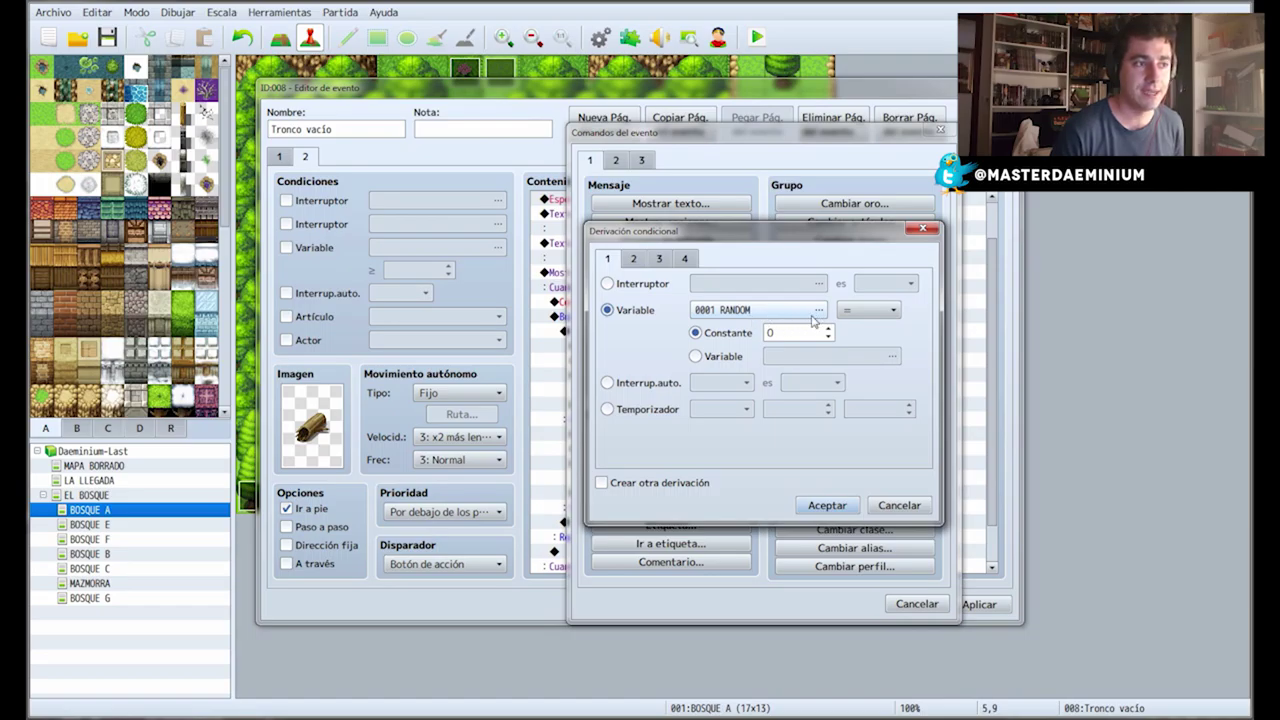
left_click(868, 311)
left_click(866, 346)
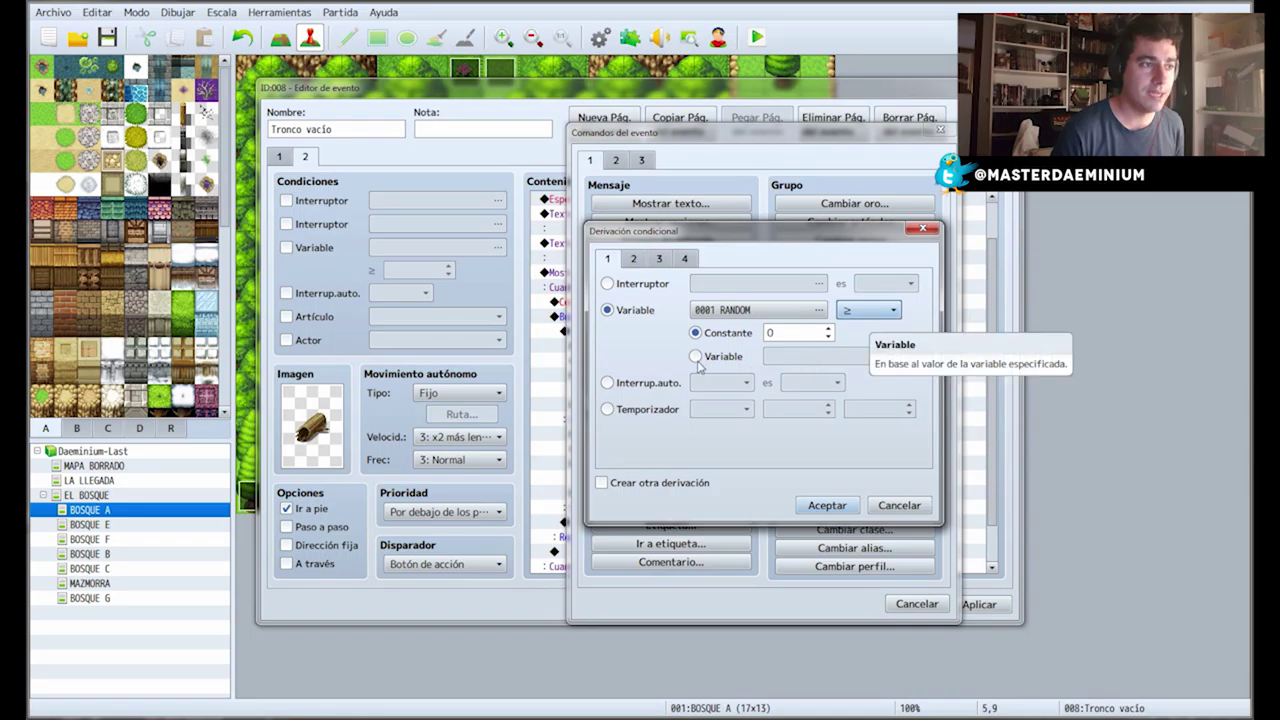
left_click(696, 356)
left_click(696, 333)
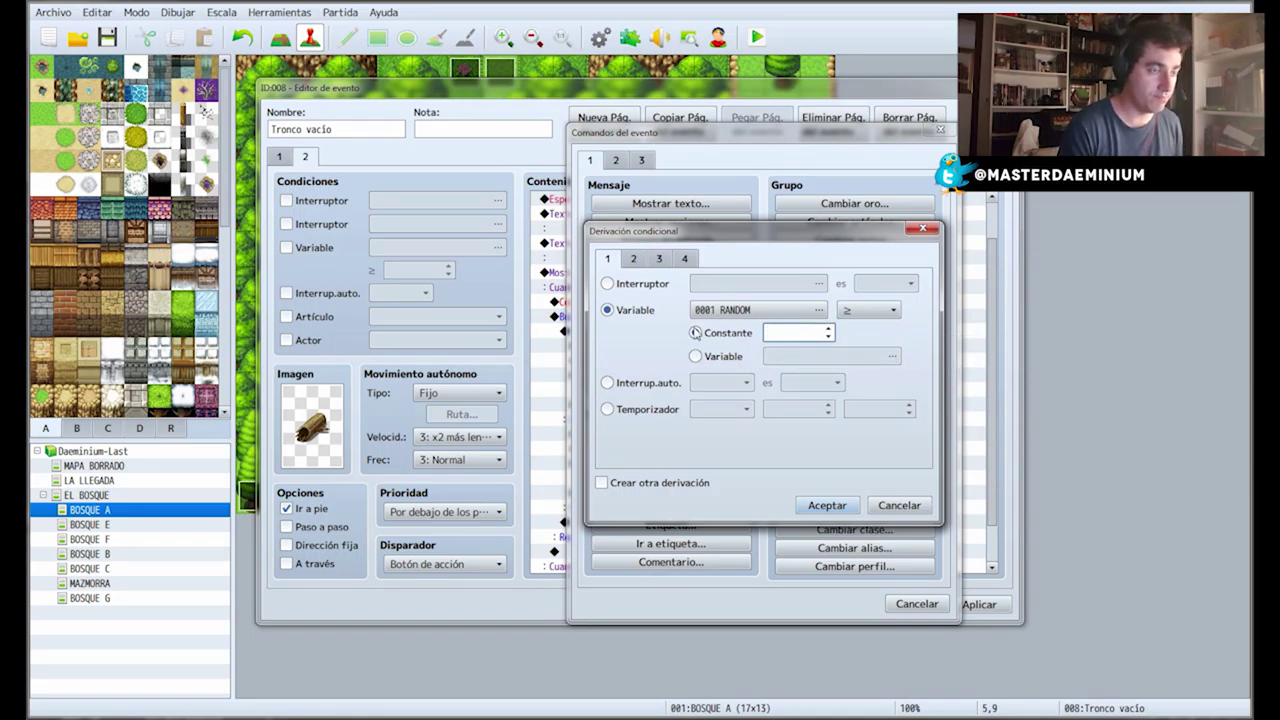
left_click(827, 505)
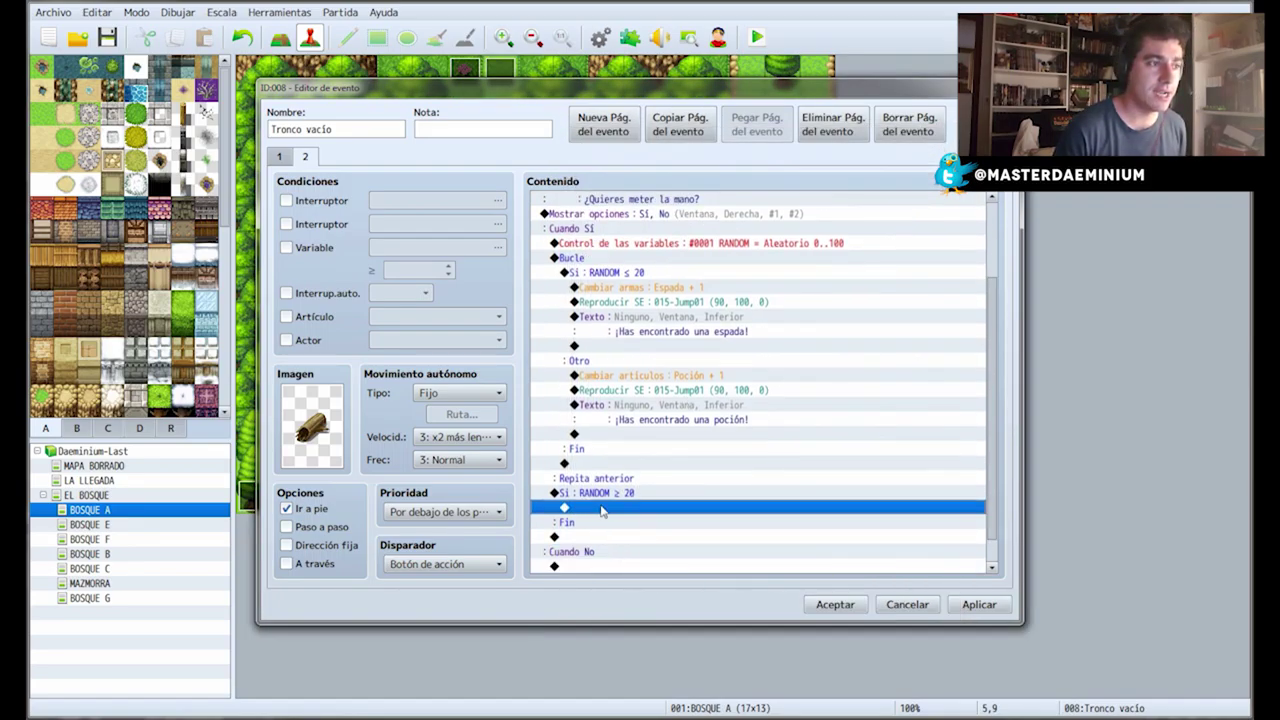
Move the sword reward, its jump sound and its message from the loop into the new RANDOM ≥ 20 branch.
left_click(617, 290)
left_click(620, 336, "shift")
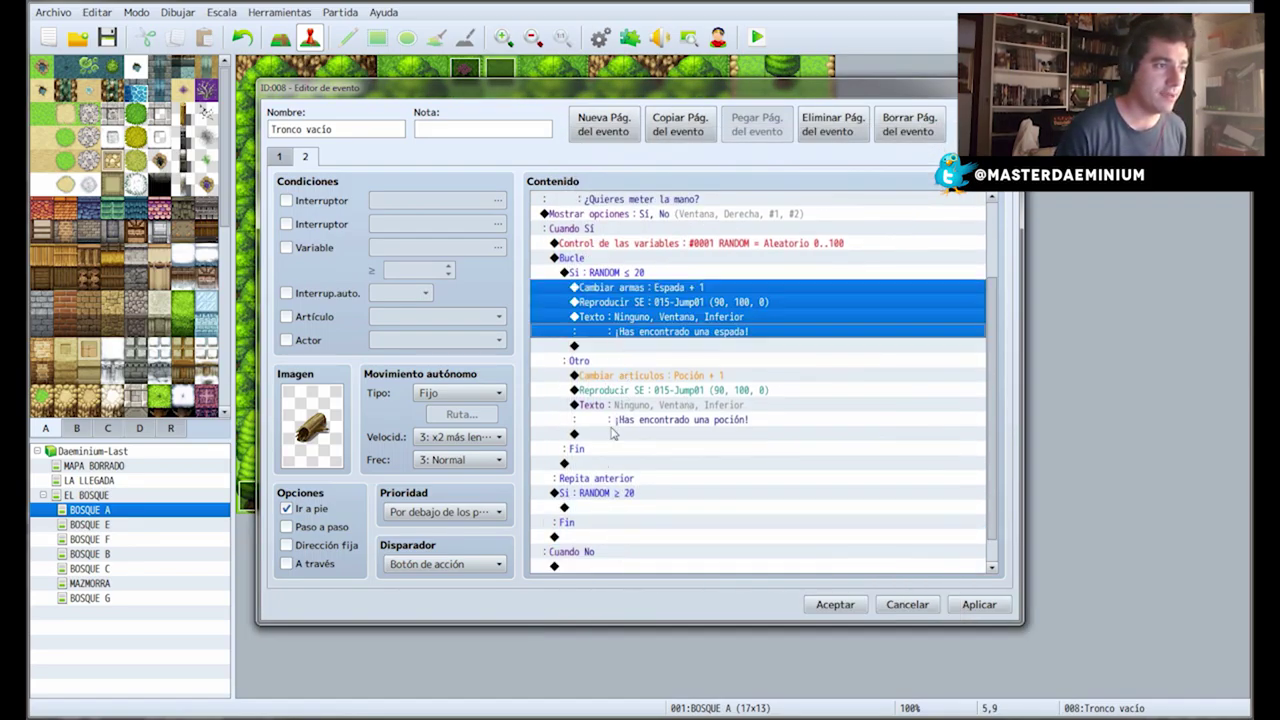
key("Delete")
left_click(588, 480)
key("ctrl+v")
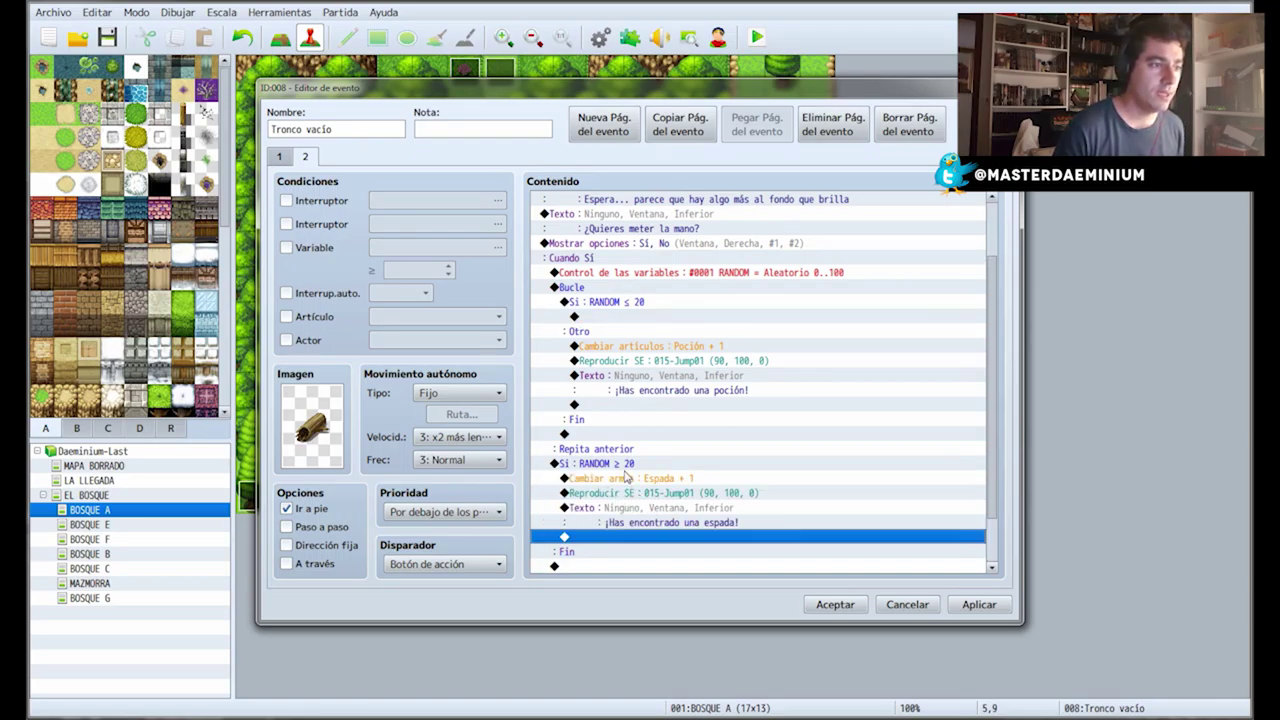
Change the sword branch's condition to RANDOM ≤ 10.
left_click(629, 478)
left_click(628, 466)
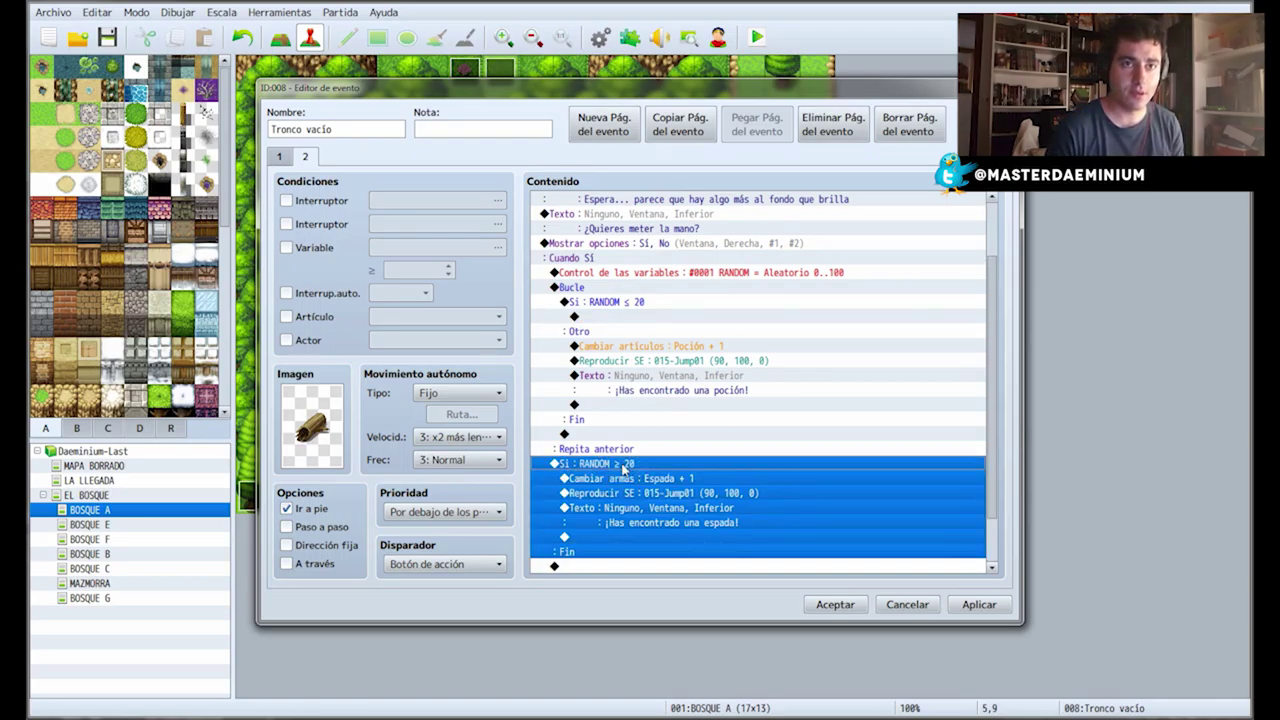
right_click(604, 462)
left_click(632, 487)
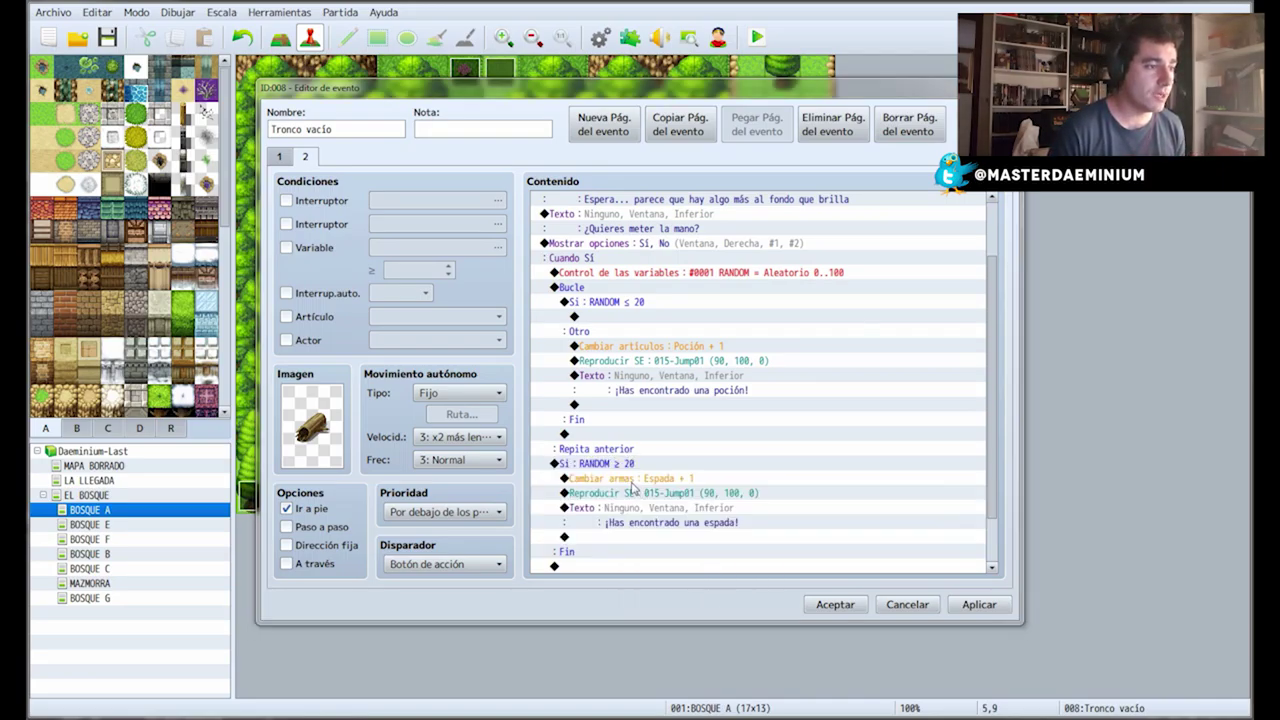
double_click(772, 333)
type("20")
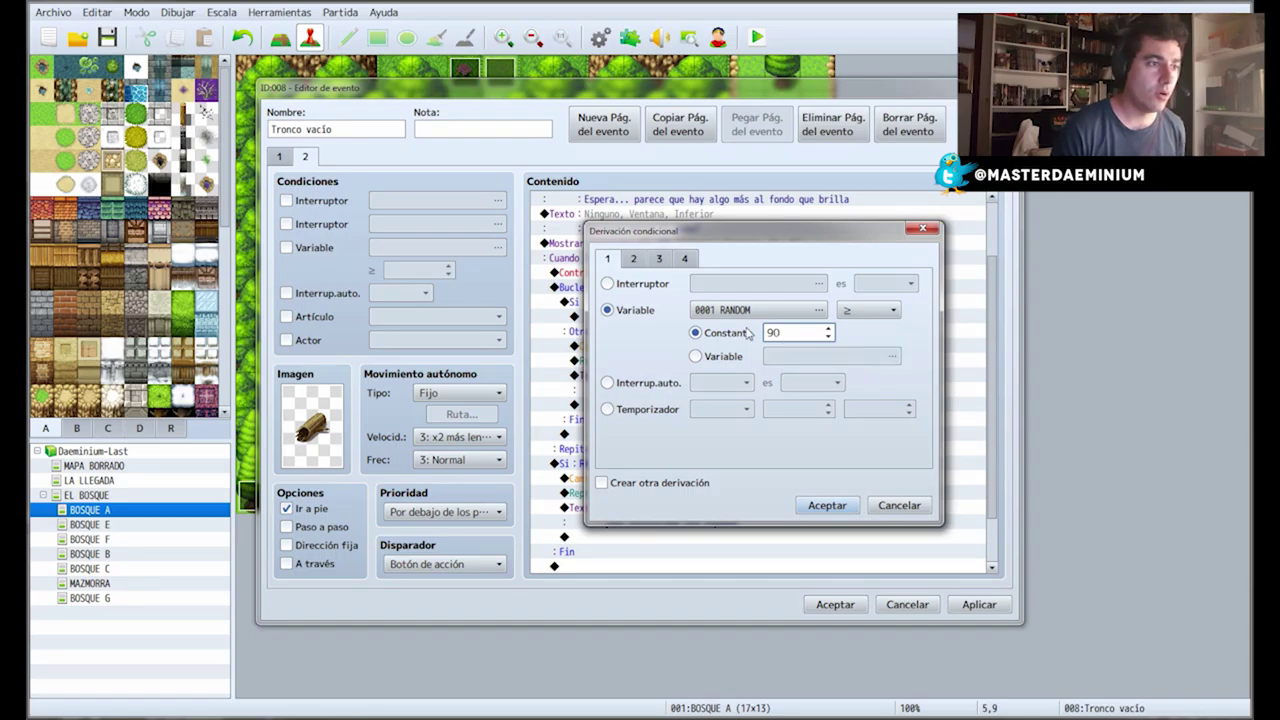
left_click(895, 312)
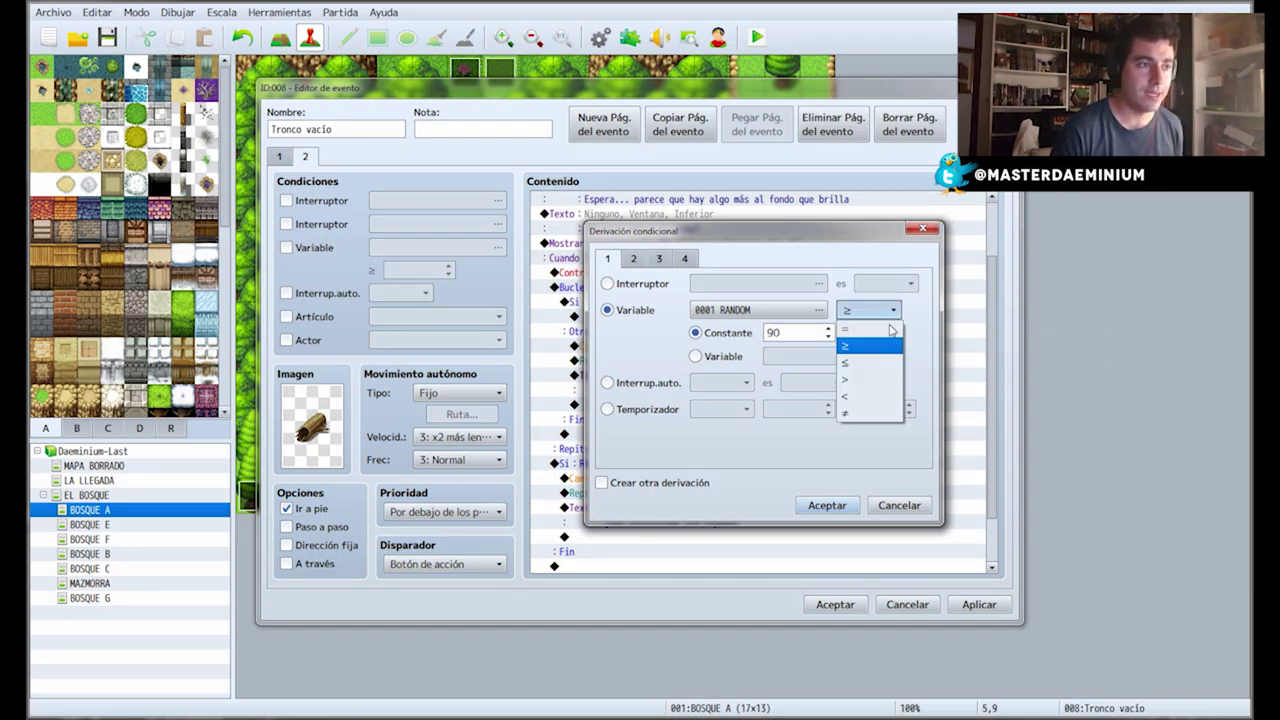
left_click(866, 372)
double_click(775, 332)
type("1")
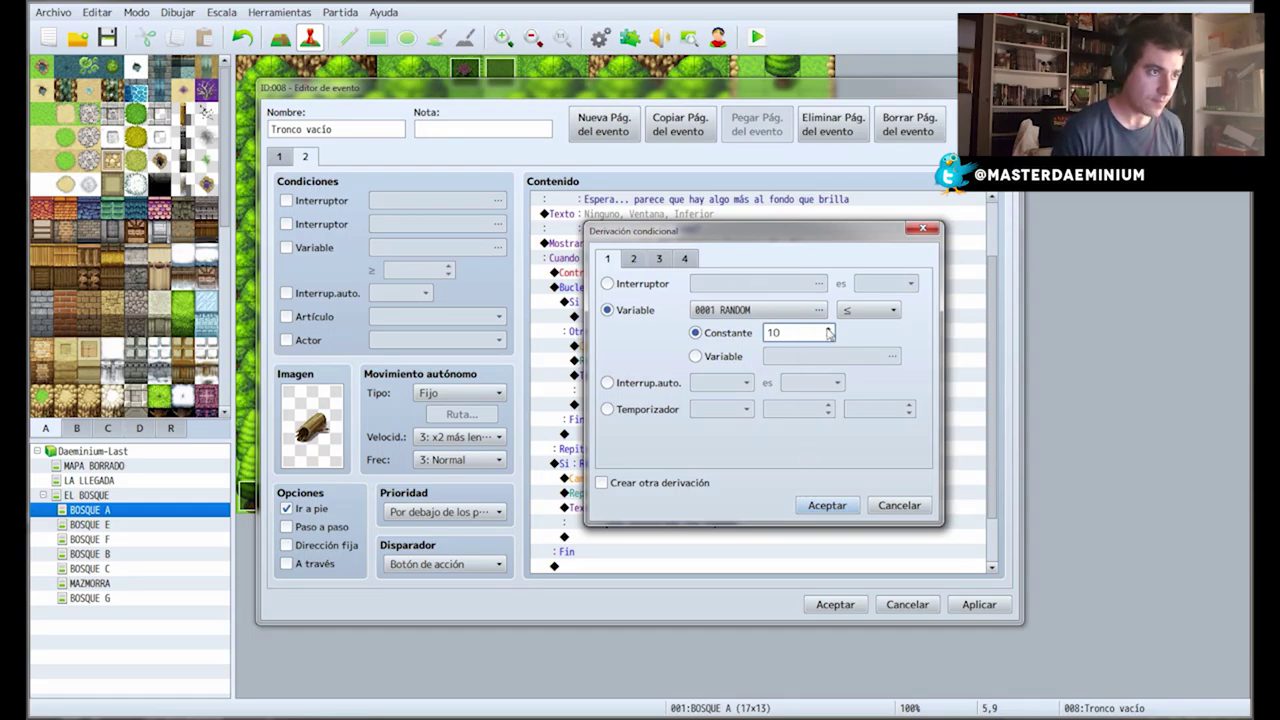
left_click(826, 505)
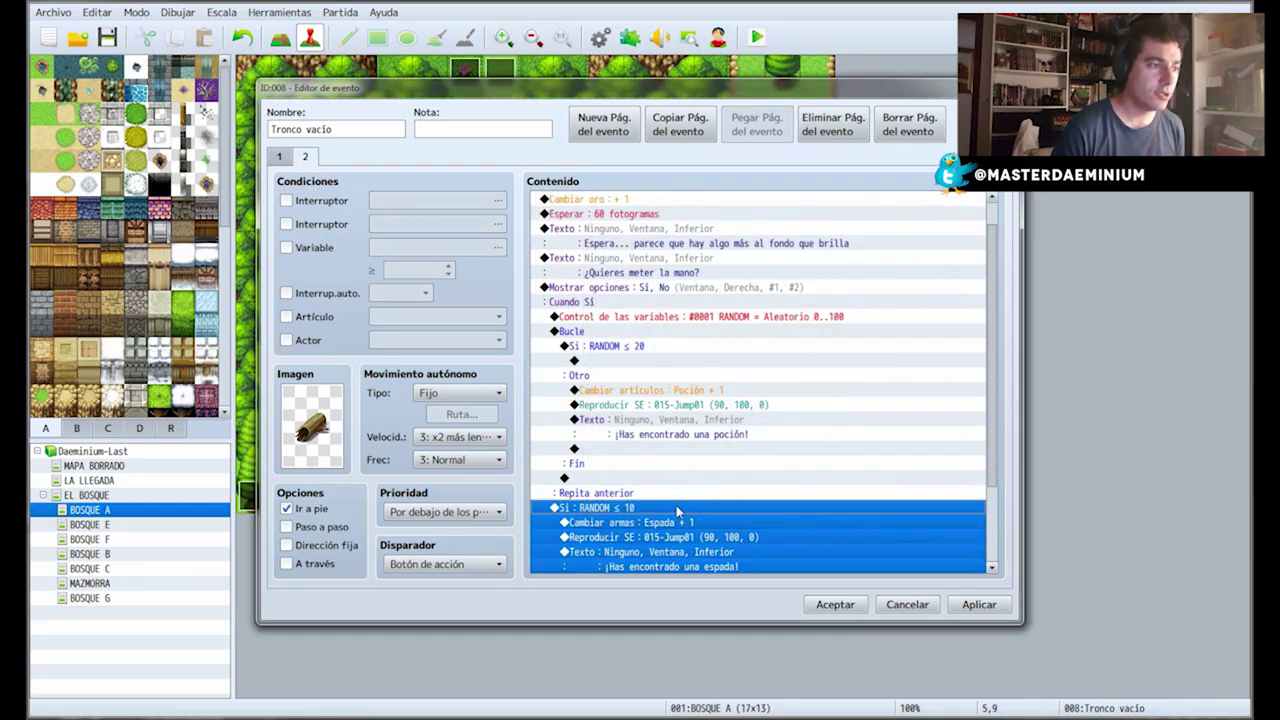
Enable Crear otra derivación on the RANDOM ≤ 10 condition so that it has an Otro branch.
scroll(684, 501, "down", 3)
scroll(605, 345, "up", 2)
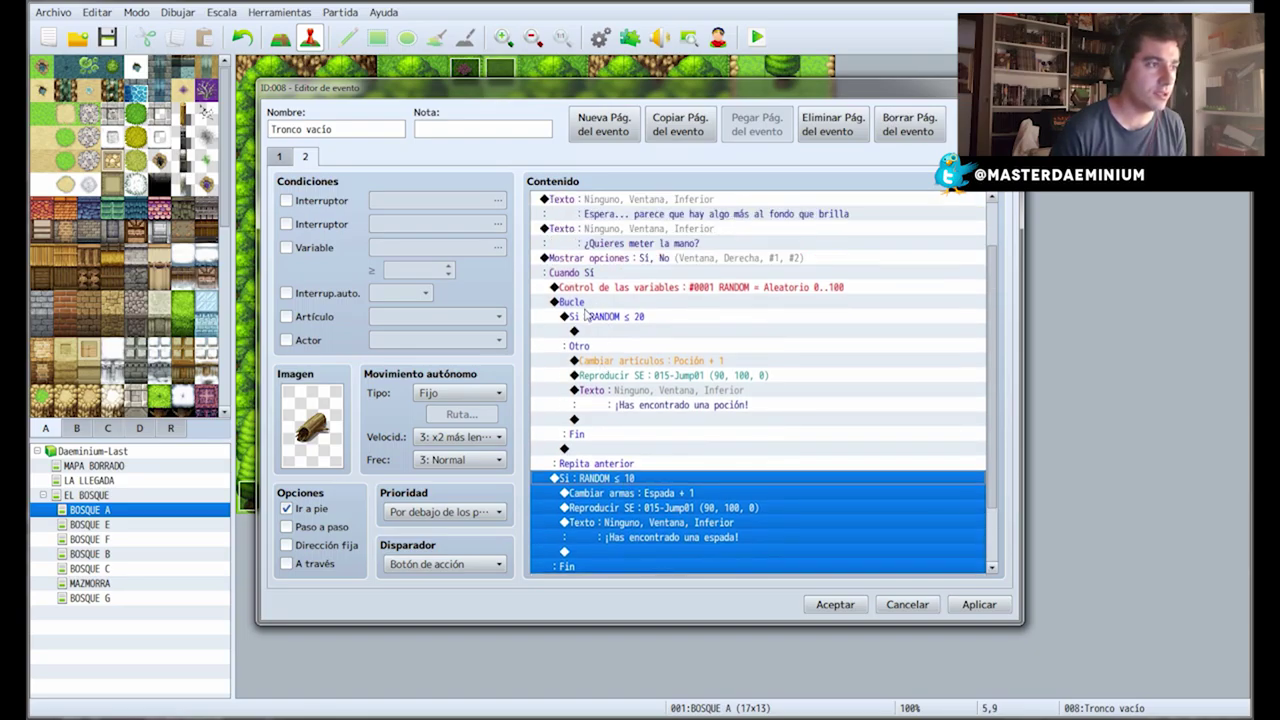
left_click(587, 304)
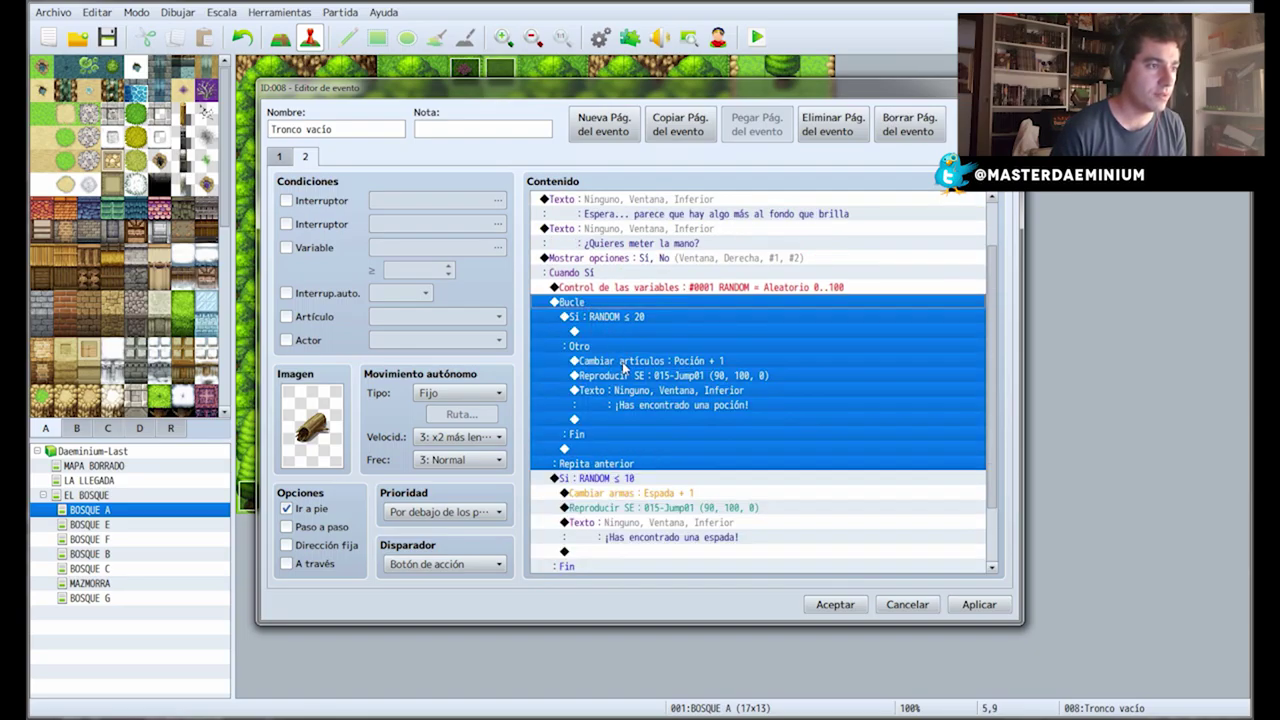
scroll(612, 345, "down", 2)
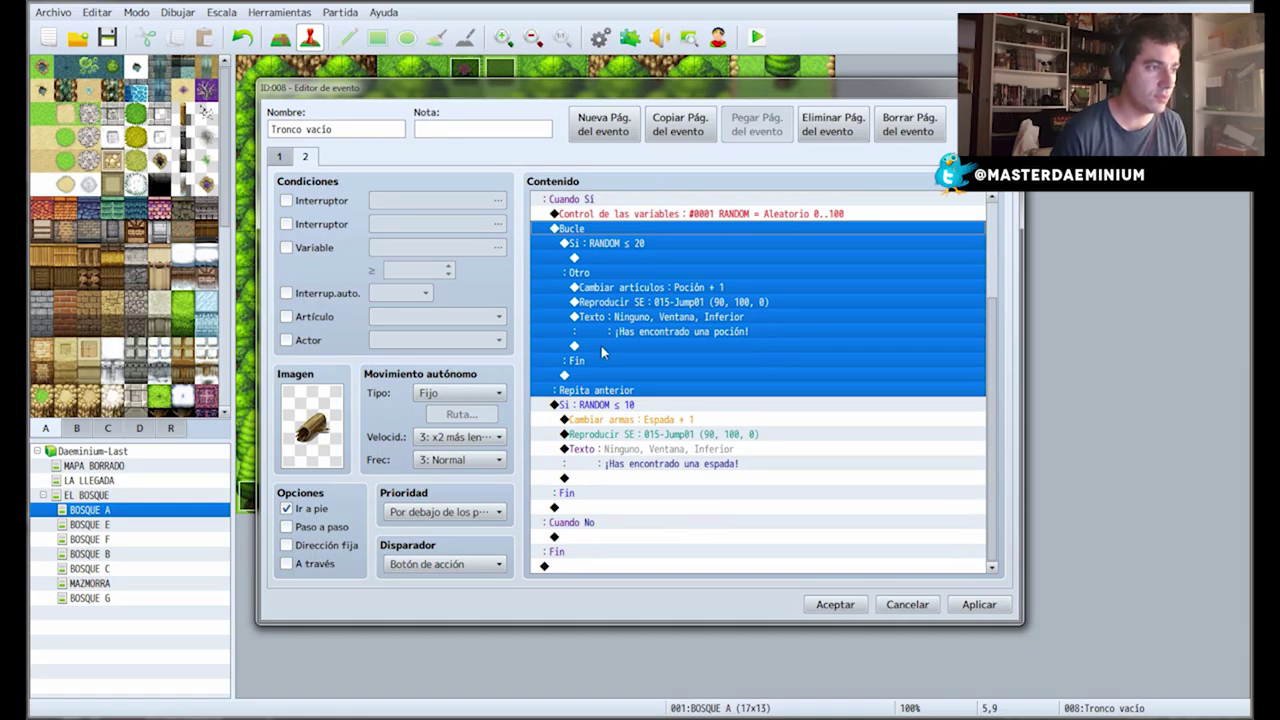
left_click(590, 405)
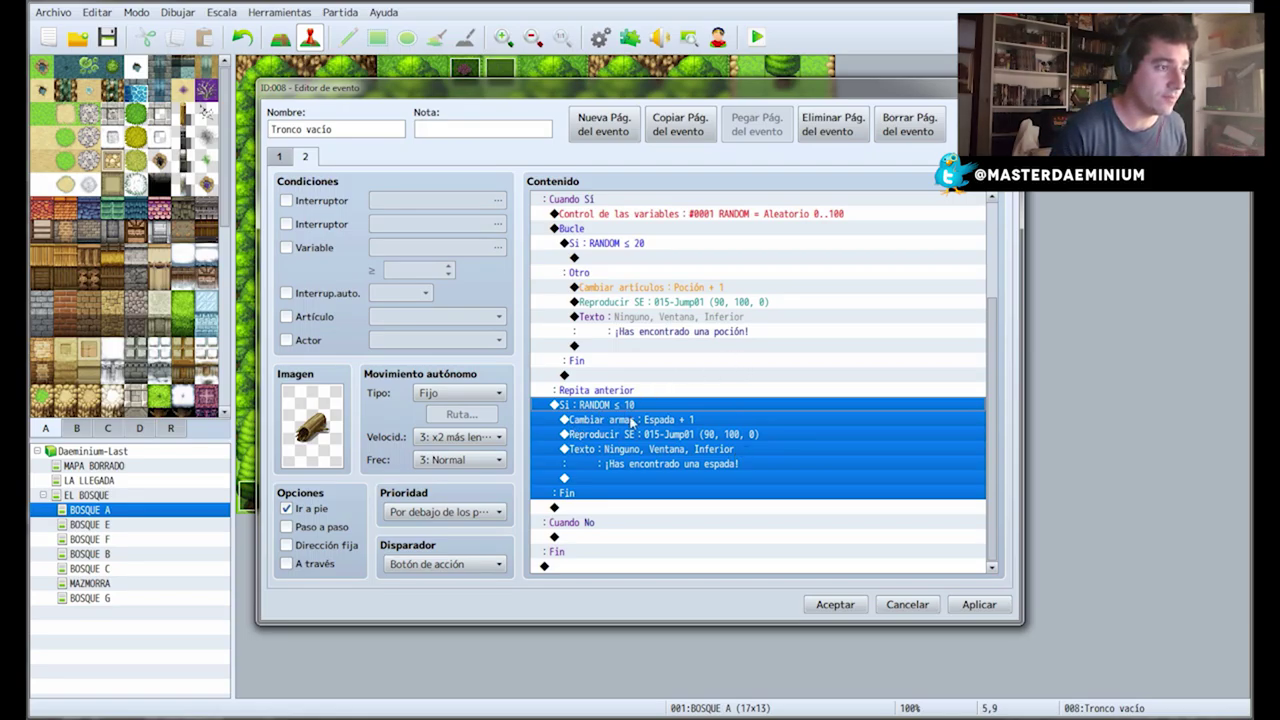
right_click(577, 399)
left_click(577, 402)
right_click(572, 402)
left_click(618, 423)
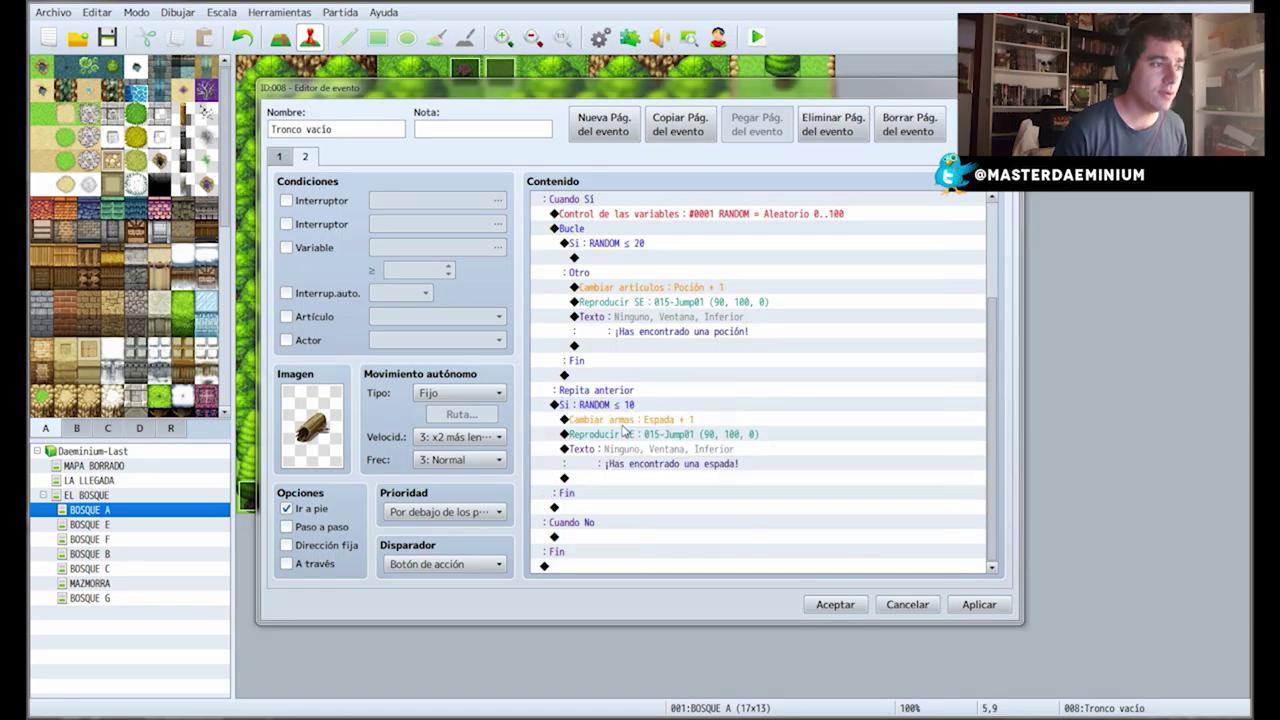
left_click(638, 486)
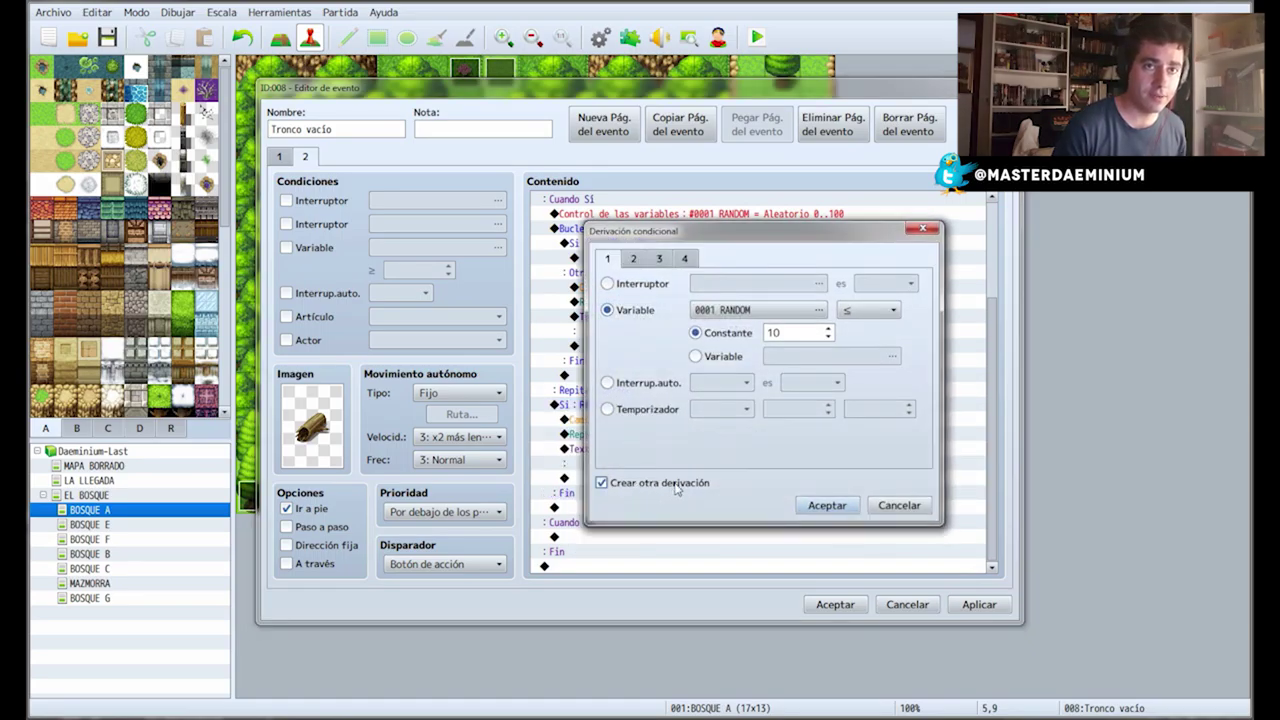
left_click(800, 505)
Add a nested conditional branch inside Otro that checks whether RANDOM is ≥ the constant 80.
scroll(720, 501, "down", 5)
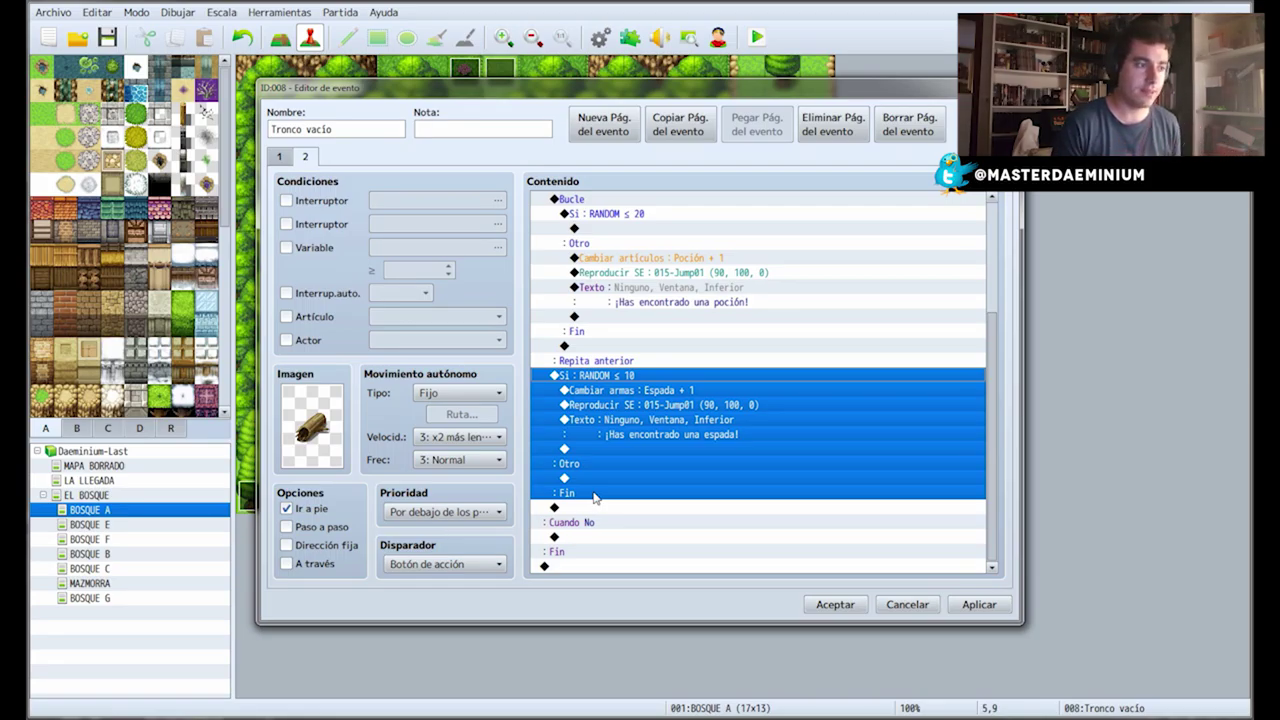
left_click(566, 479)
right_click(579, 479)
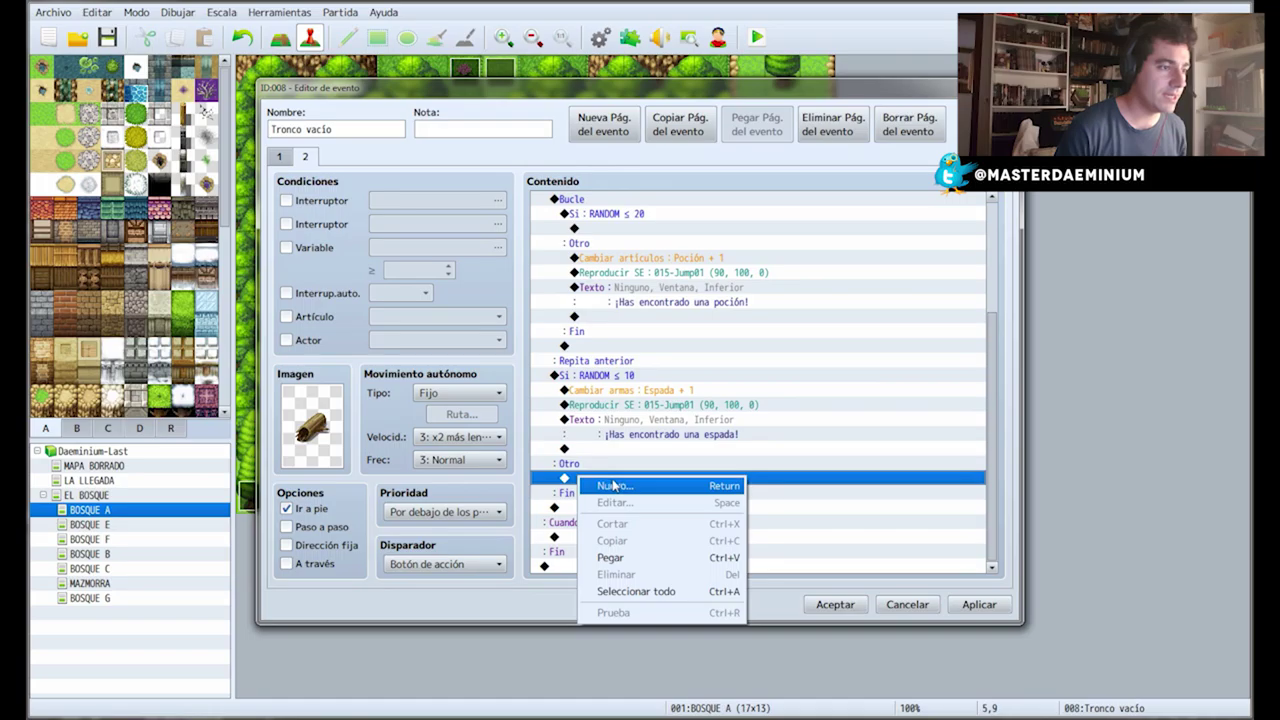
left_click(613, 485)
left_click(696, 436)
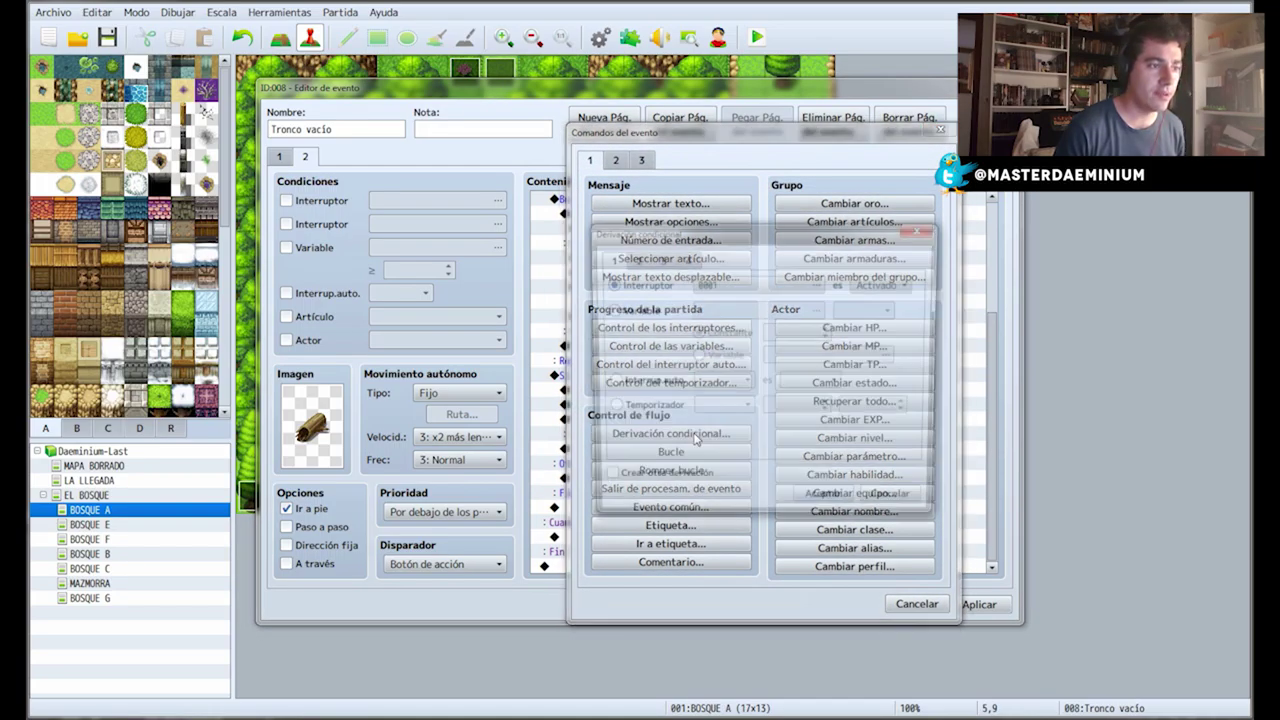
left_click(607, 310)
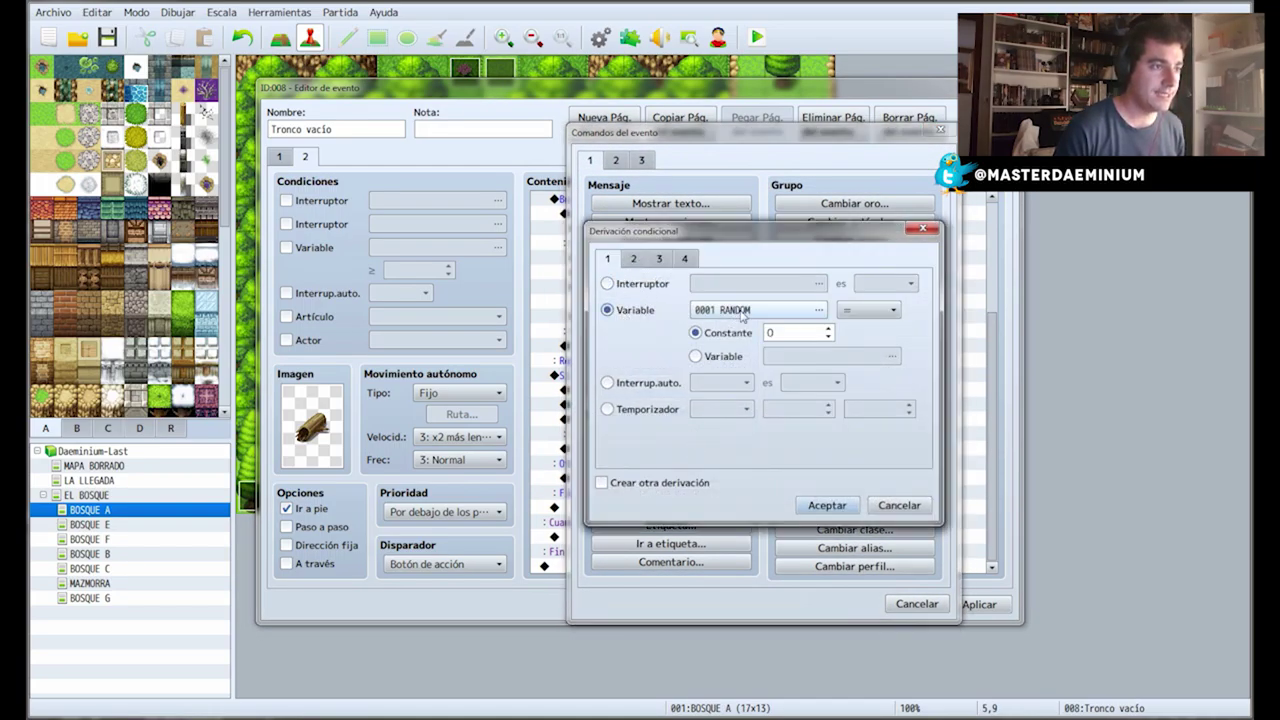
left_click(868, 310)
left_click(862, 341)
left_click(770, 332)
type("20")
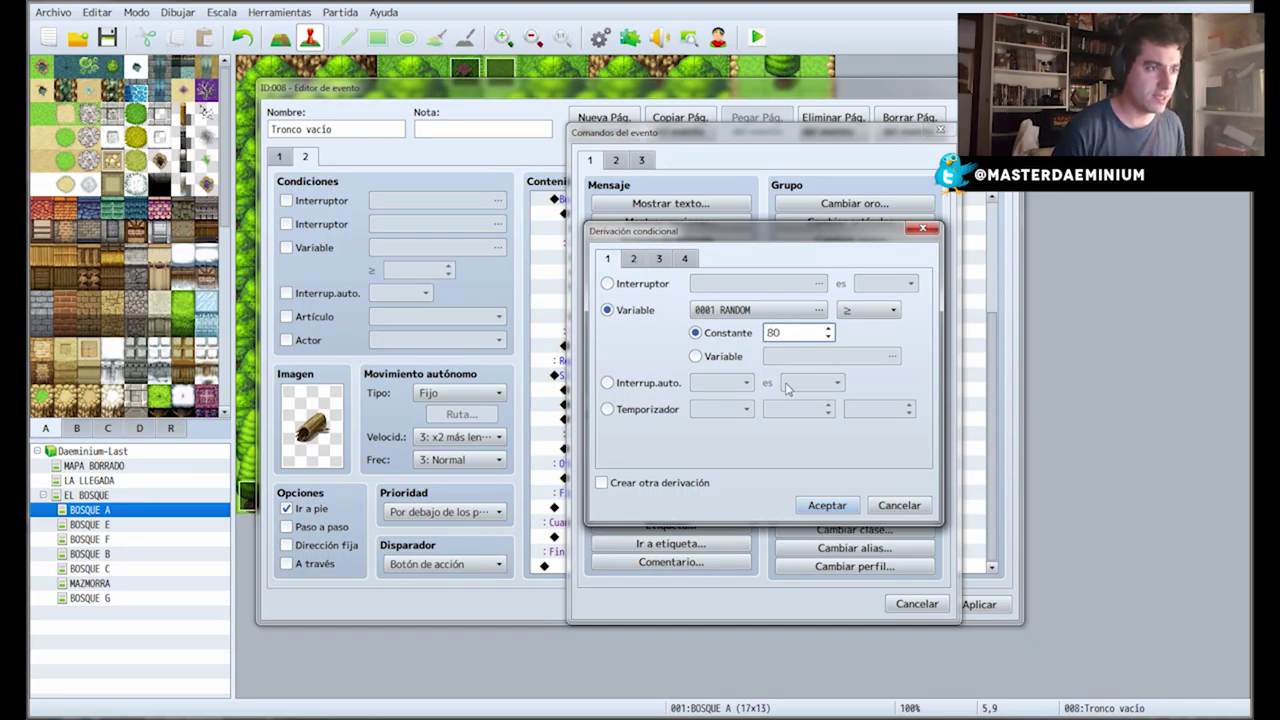
left_click(827, 505)
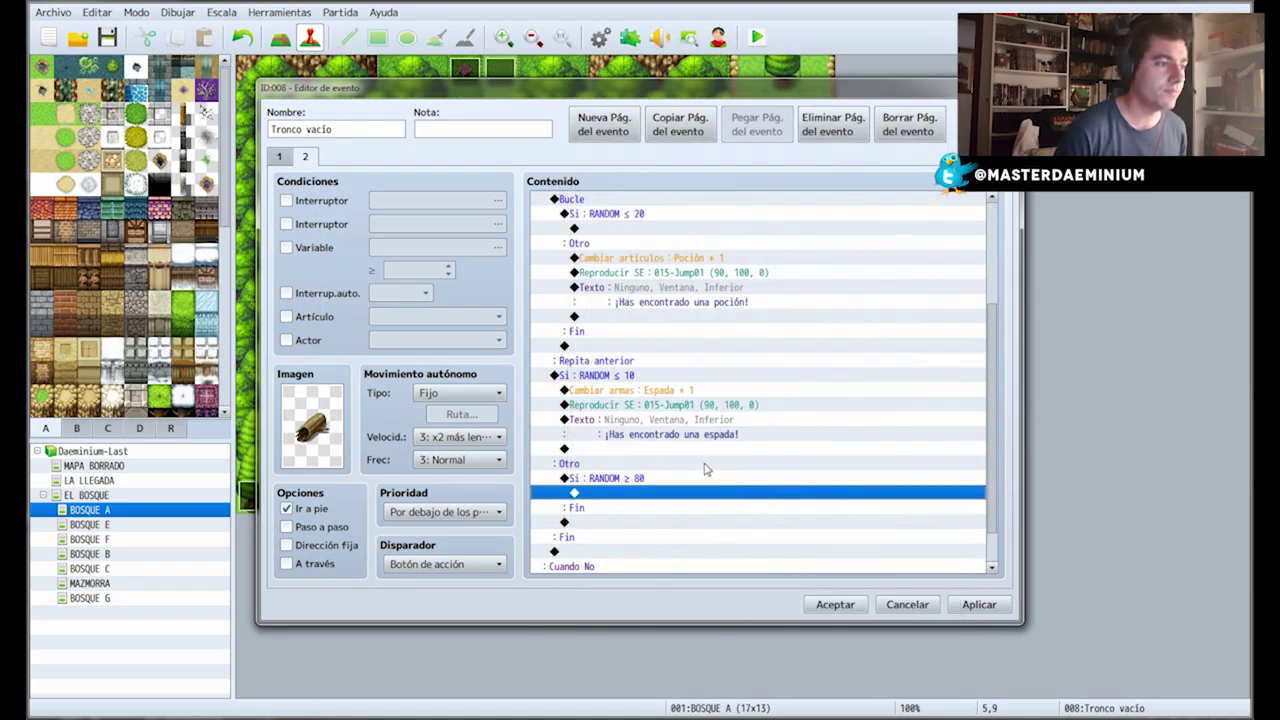
Move the potion reward, its jump sound and its message from the loop into the RANDOM ≥ 80 branch.
left_click(637, 380)
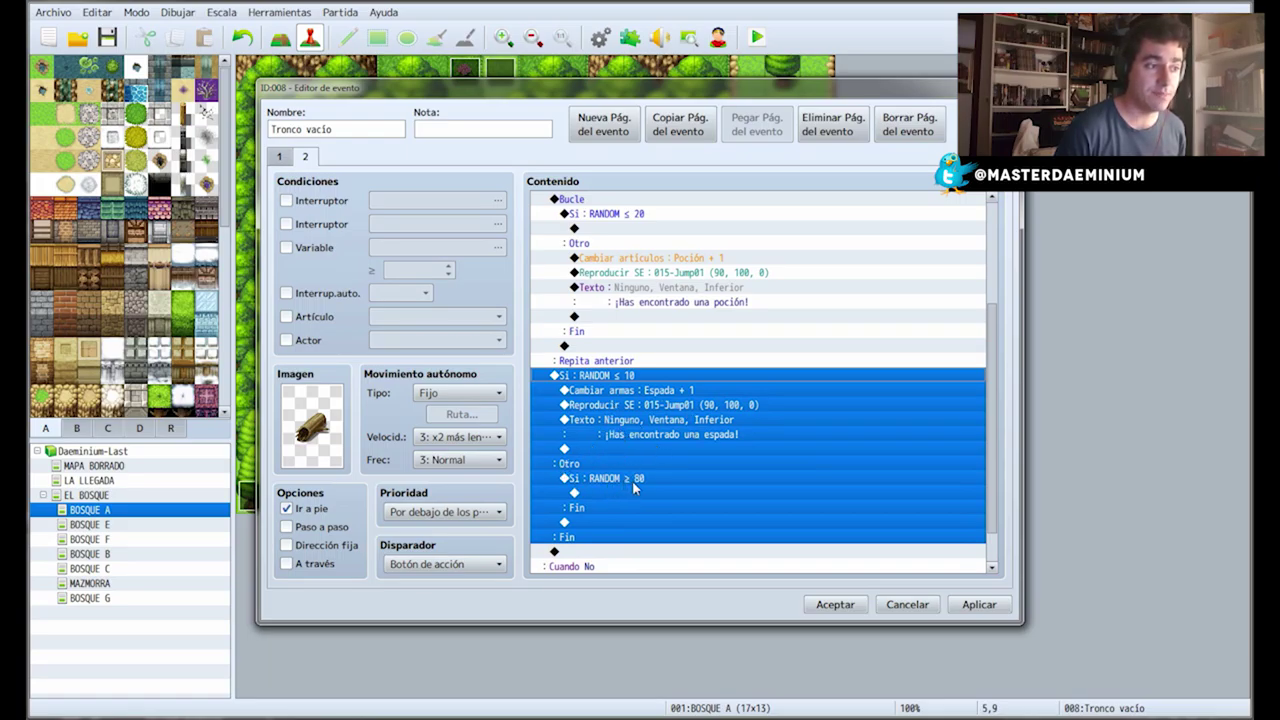
left_click(609, 258)
left_click(601, 305, "shift")
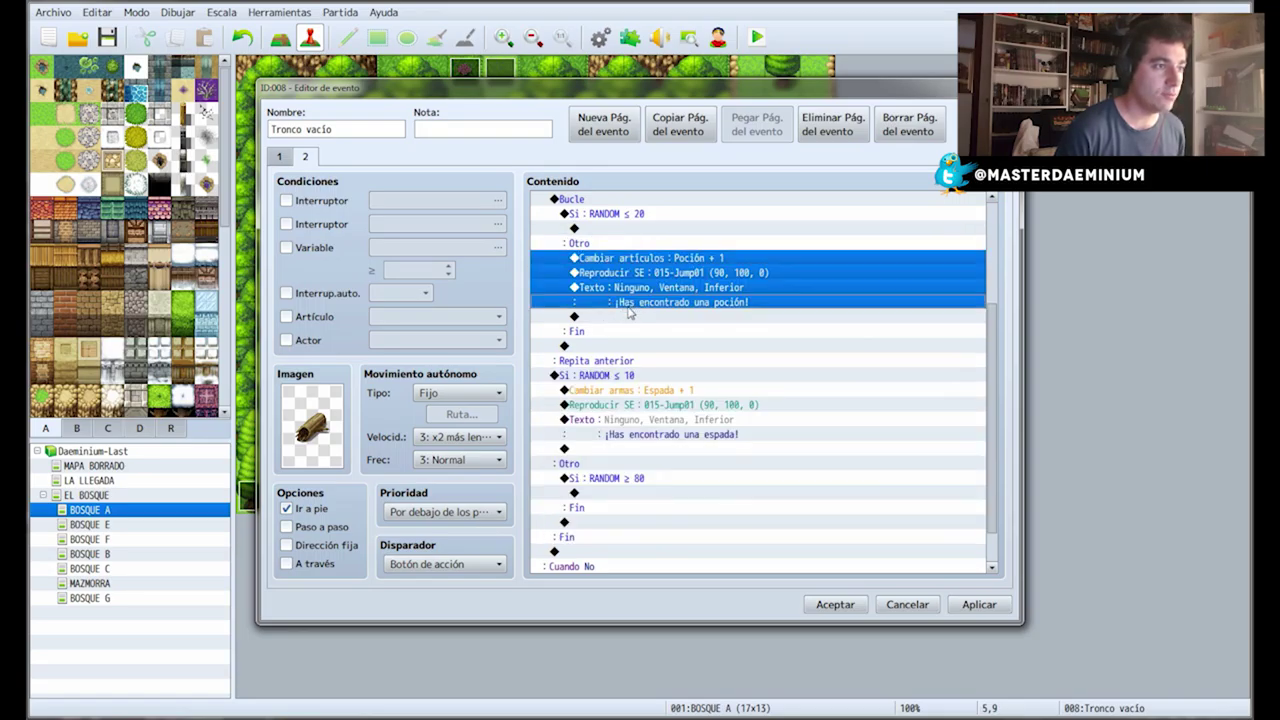
key("Delete")
left_click(604, 449)
key("ctrl+v")
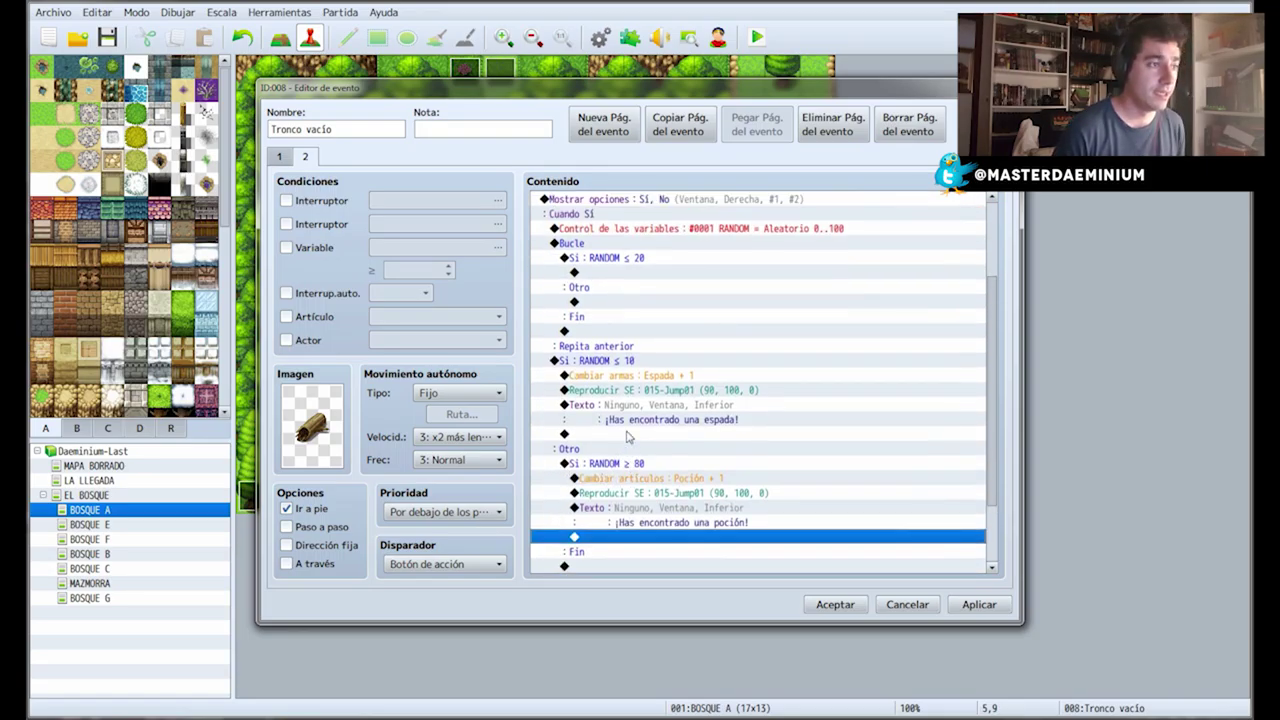
Delete the emptied Bucle block from the Sí choice.
left_click(585, 252)
key("Delete")
left_click(656, 361)
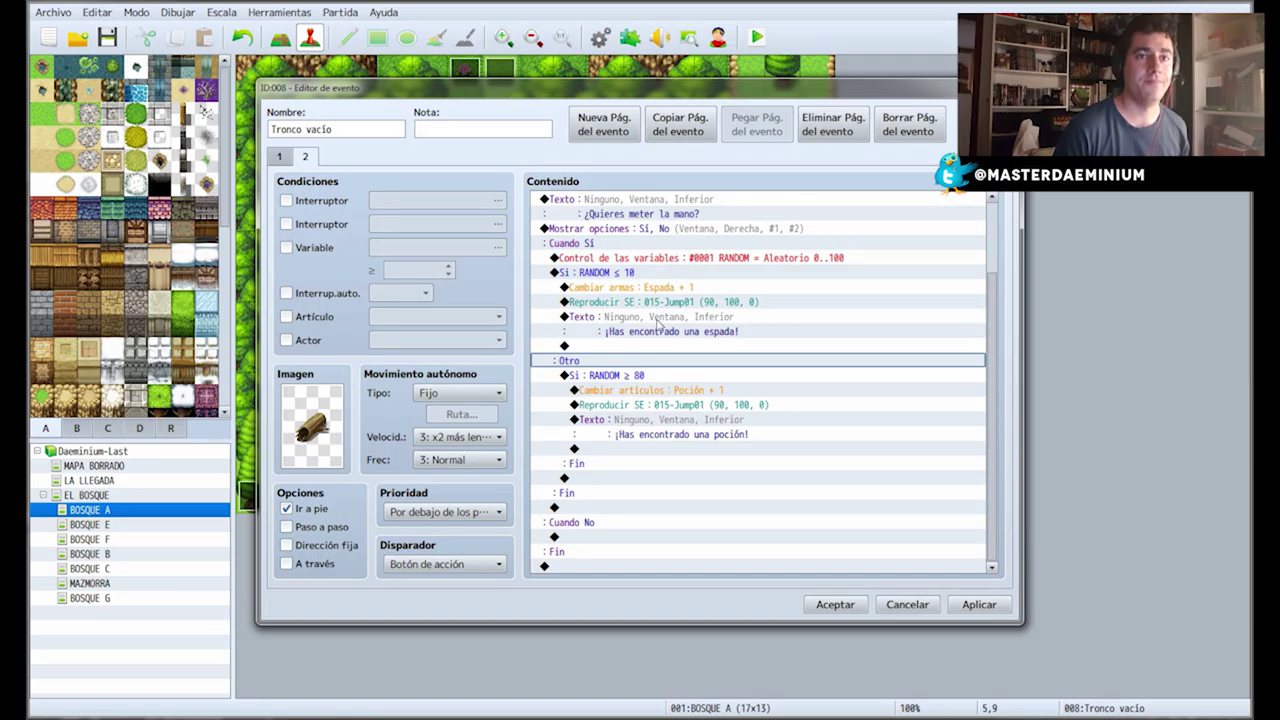
Examine the condition settings of the RANDOM ≥ 80 branch without changing them.
left_click(600, 377)
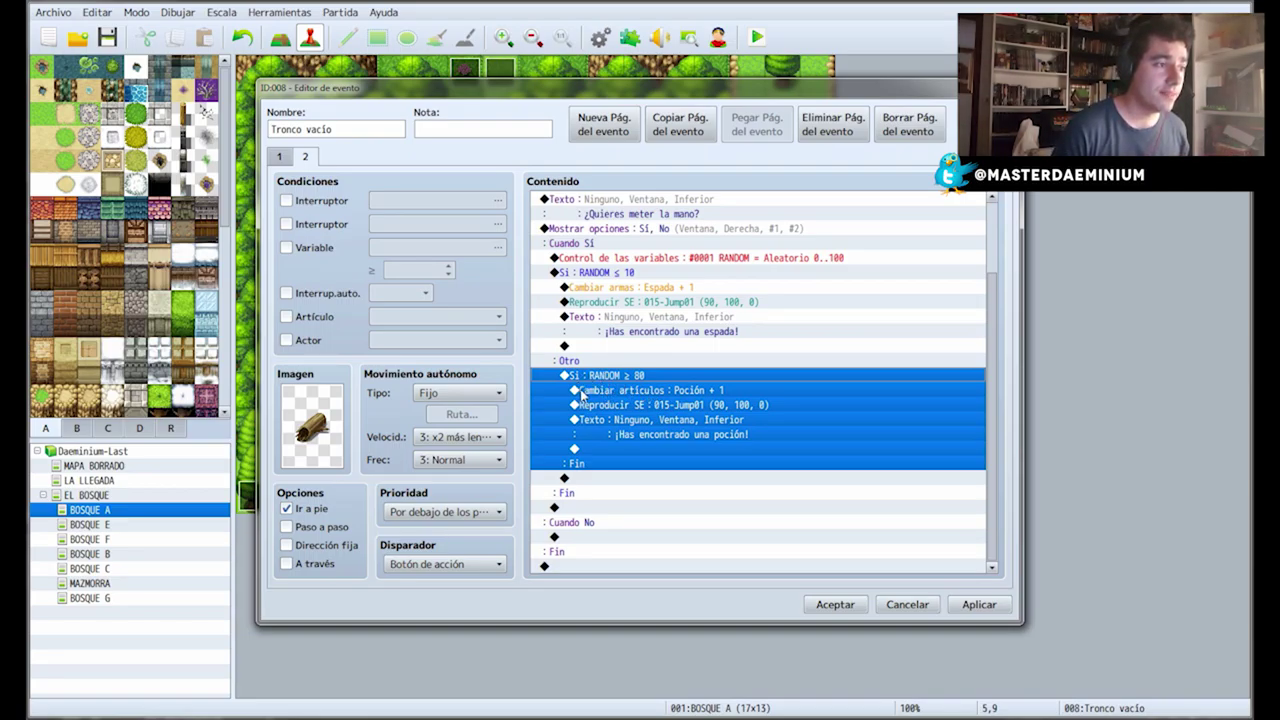
right_click(622, 376)
left_click(642, 400)
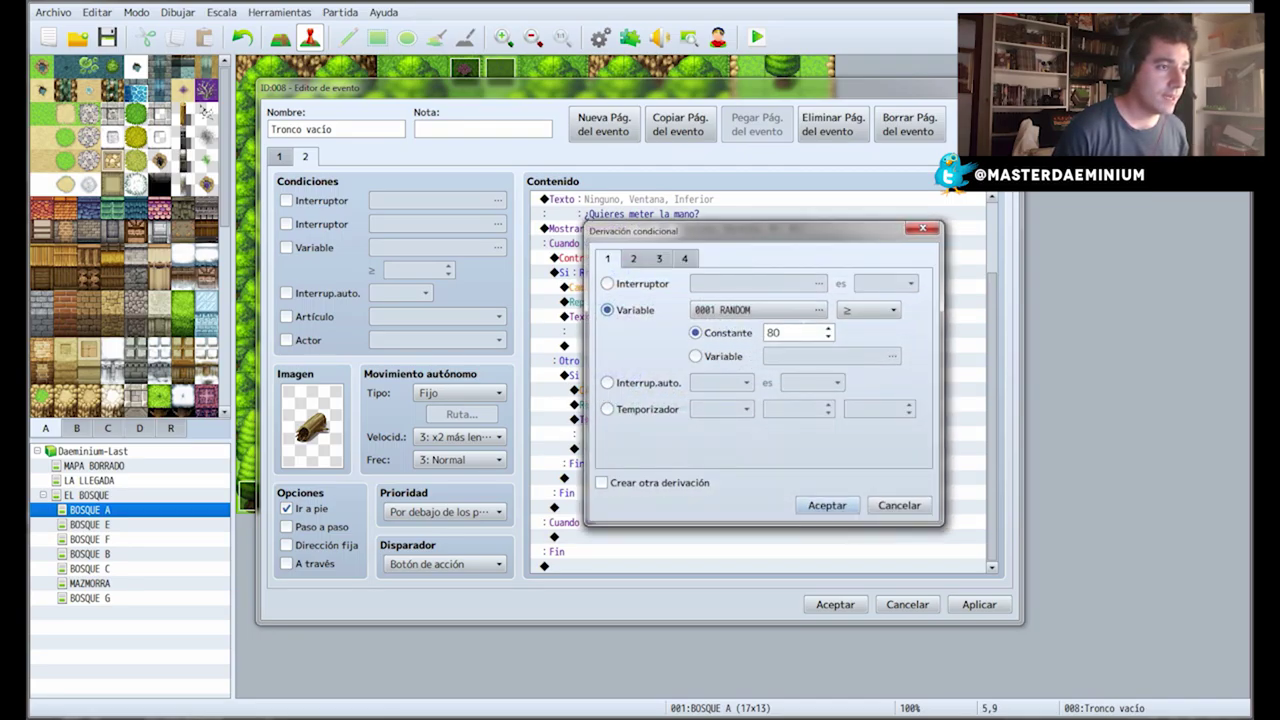
left_click(897, 505)
Add a nested conditional branch at the start of the RANDOM ≥ 80 branch that checks whether RANDOM is ≥ the constant 95.
left_click(603, 390)
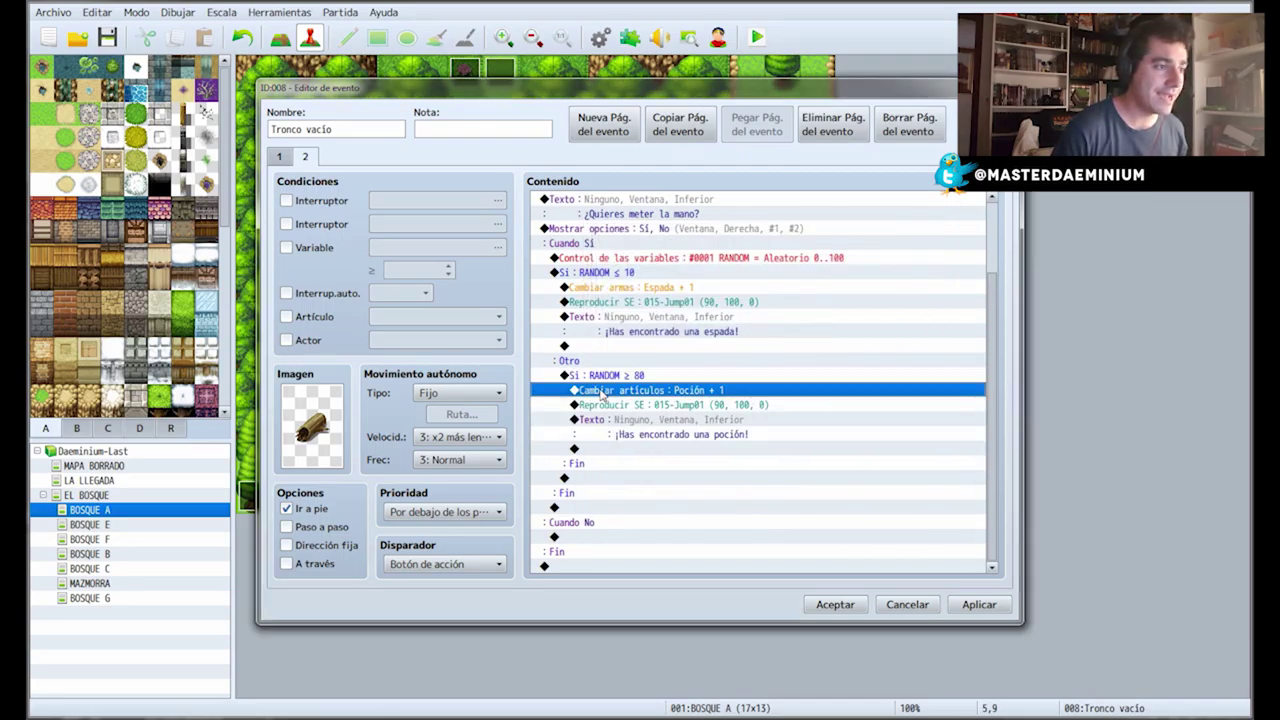
right_click(603, 390)
key("Up")
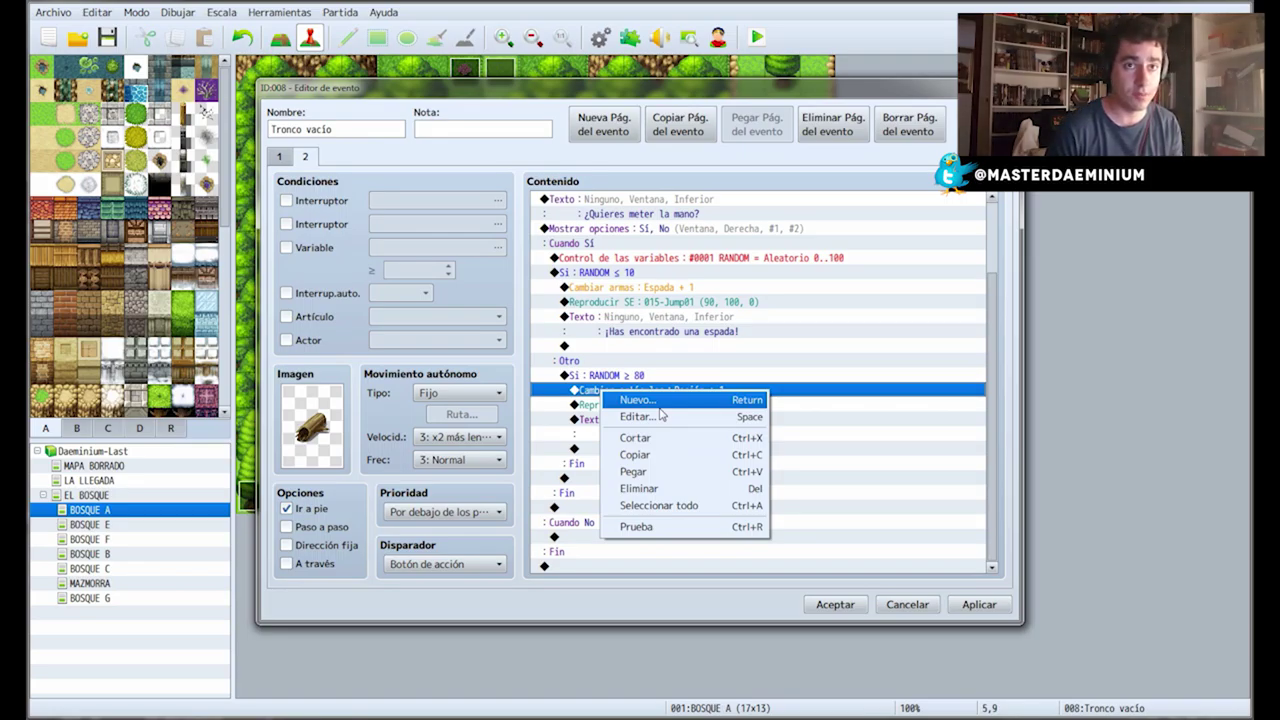
key("Return")
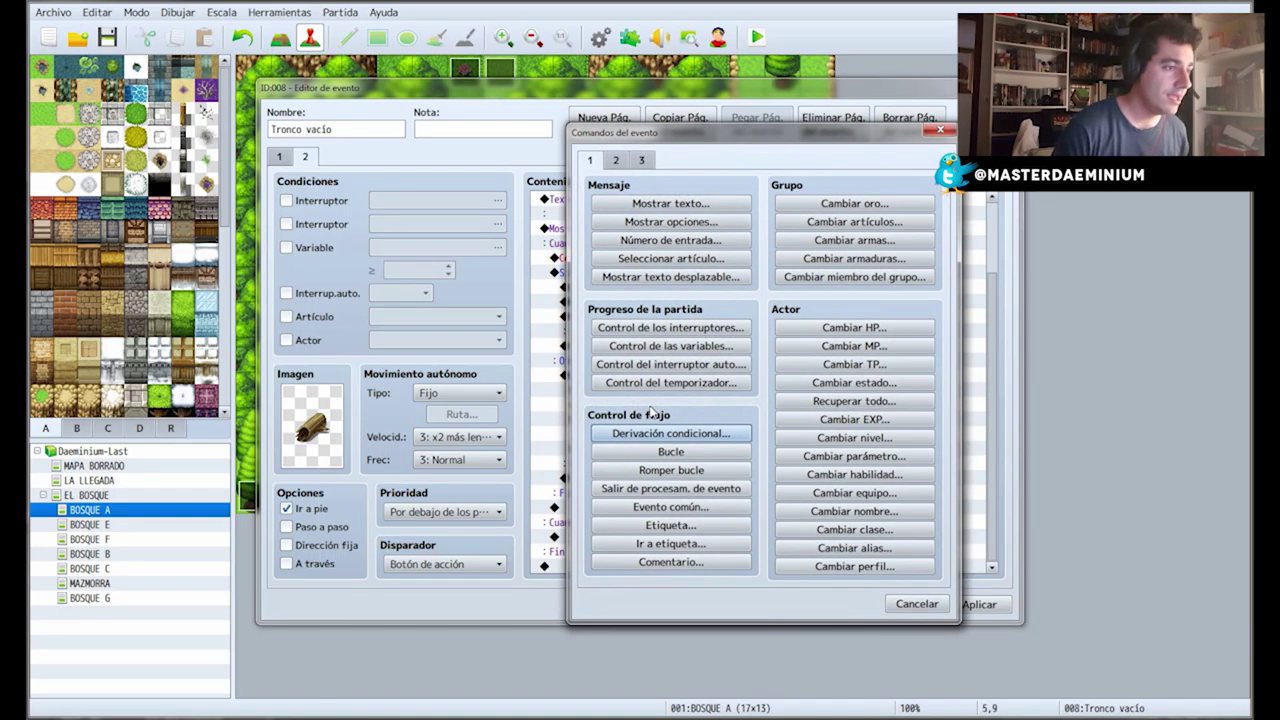
left_click(670, 433)
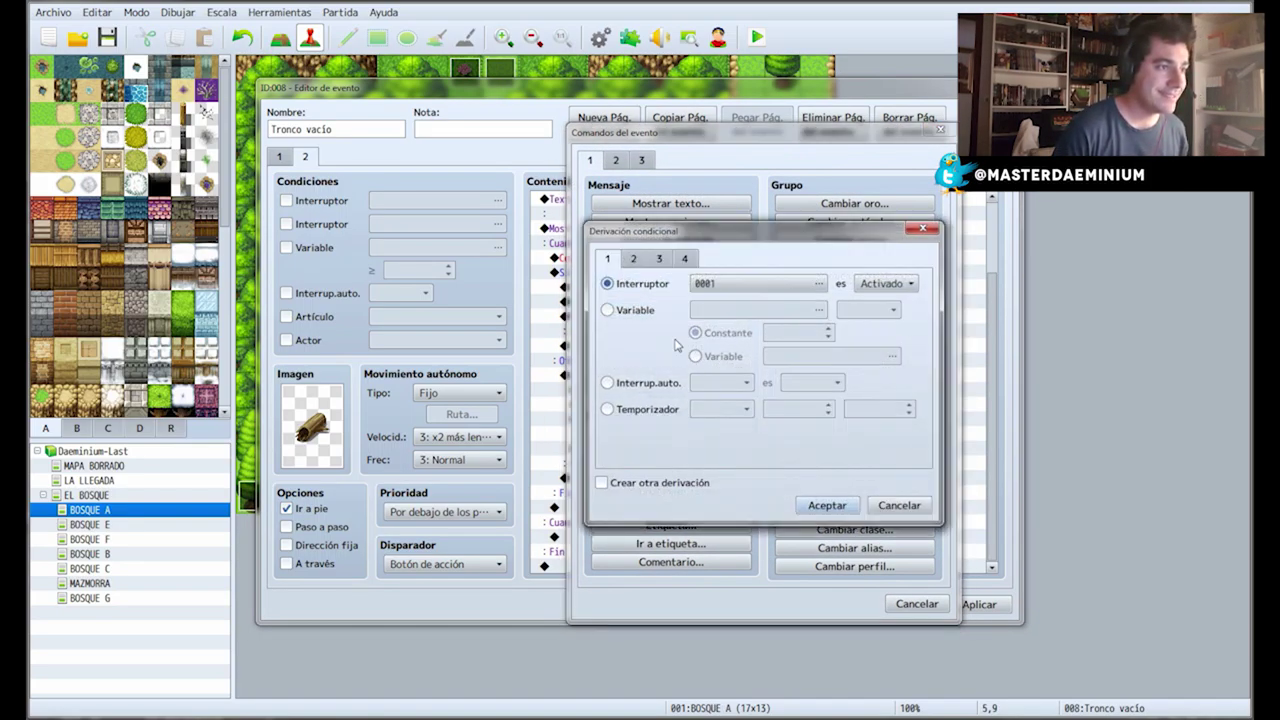
left_click(607, 310)
left_click(868, 310)
left_click(840, 346)
left_click(740, 332)
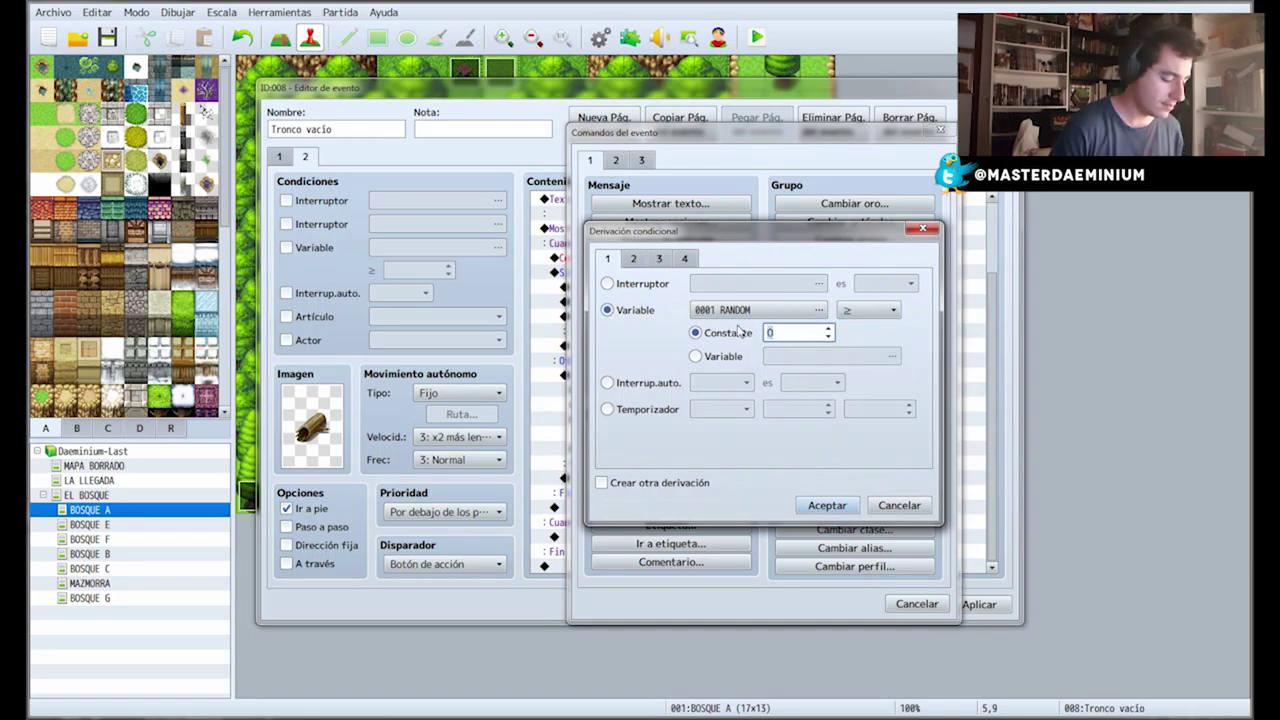
left_click(826, 505)
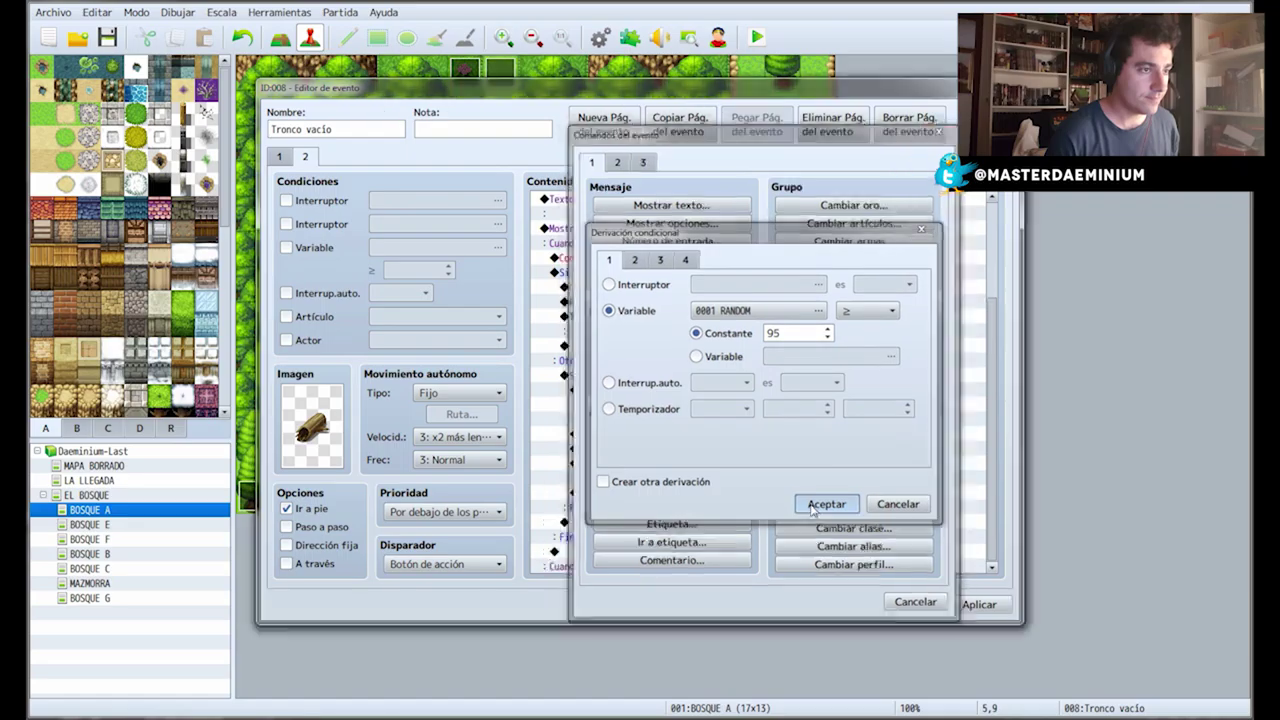
Add an Otro alternative to the RANDOM ≥ 95 conditional branch.
left_click(620, 436)
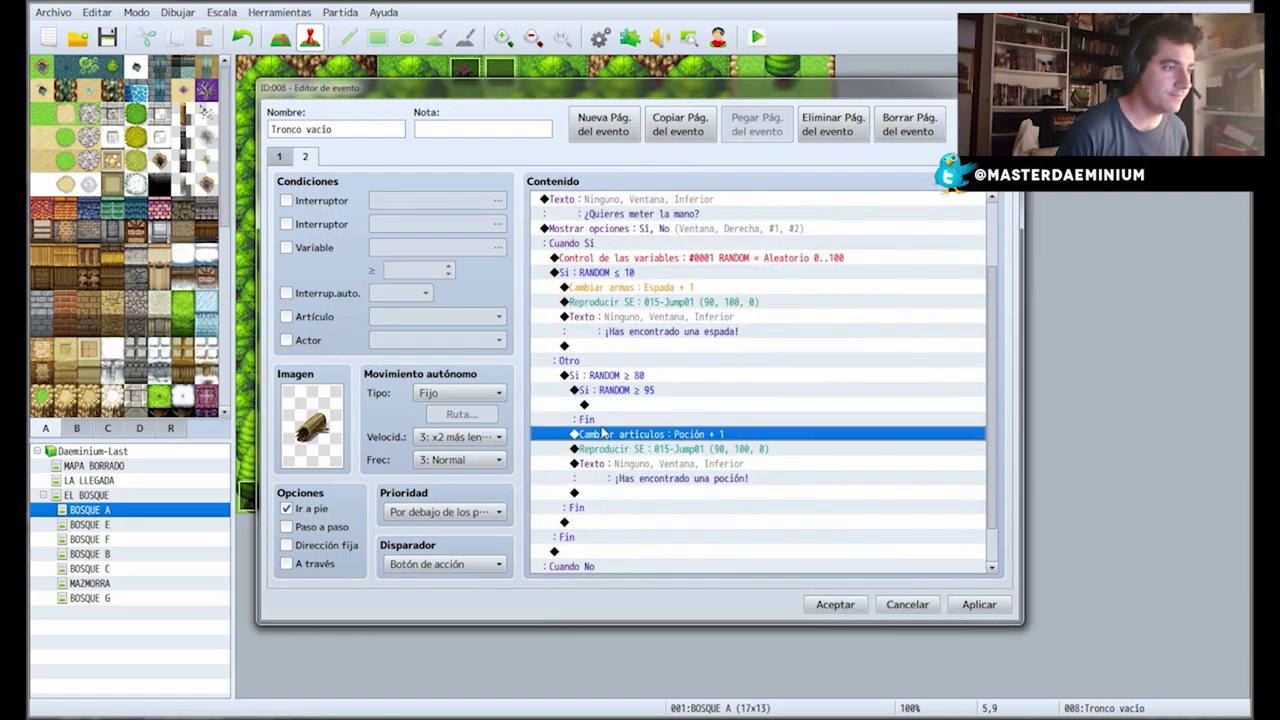
left_click(594, 394)
right_click(594, 394)
left_click(624, 420)
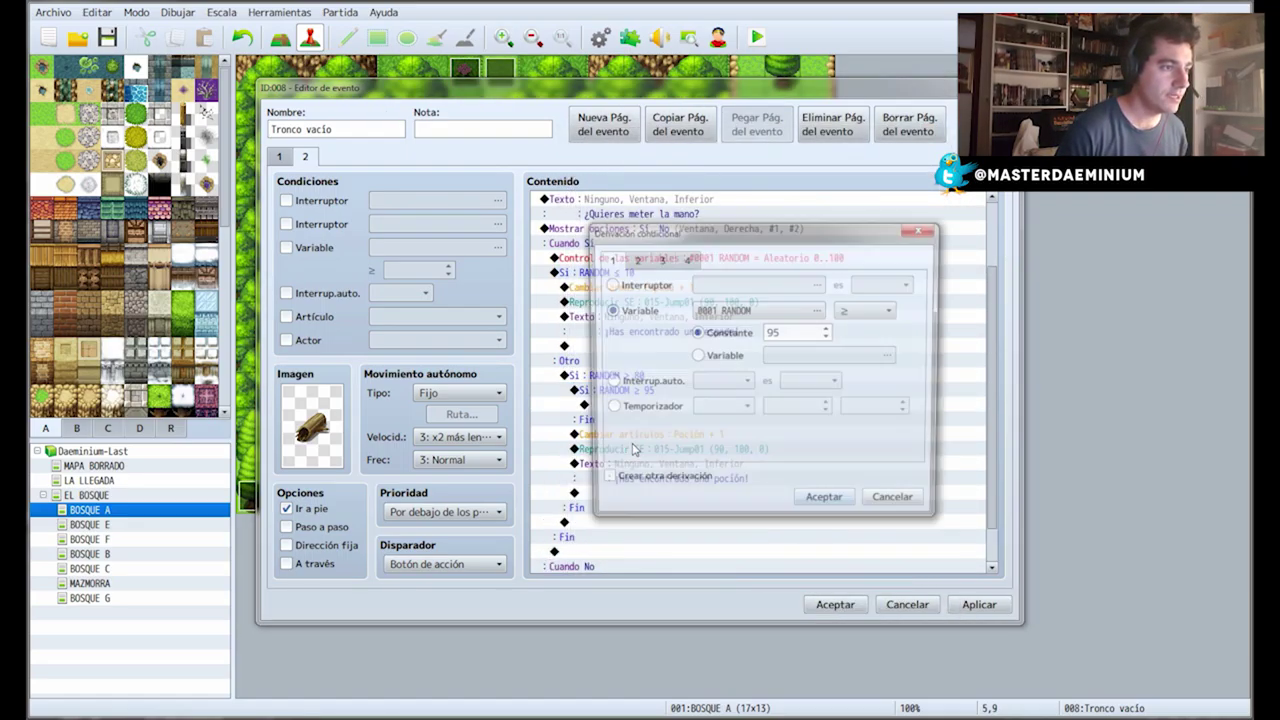
left_click(624, 483)
left_click(840, 505)
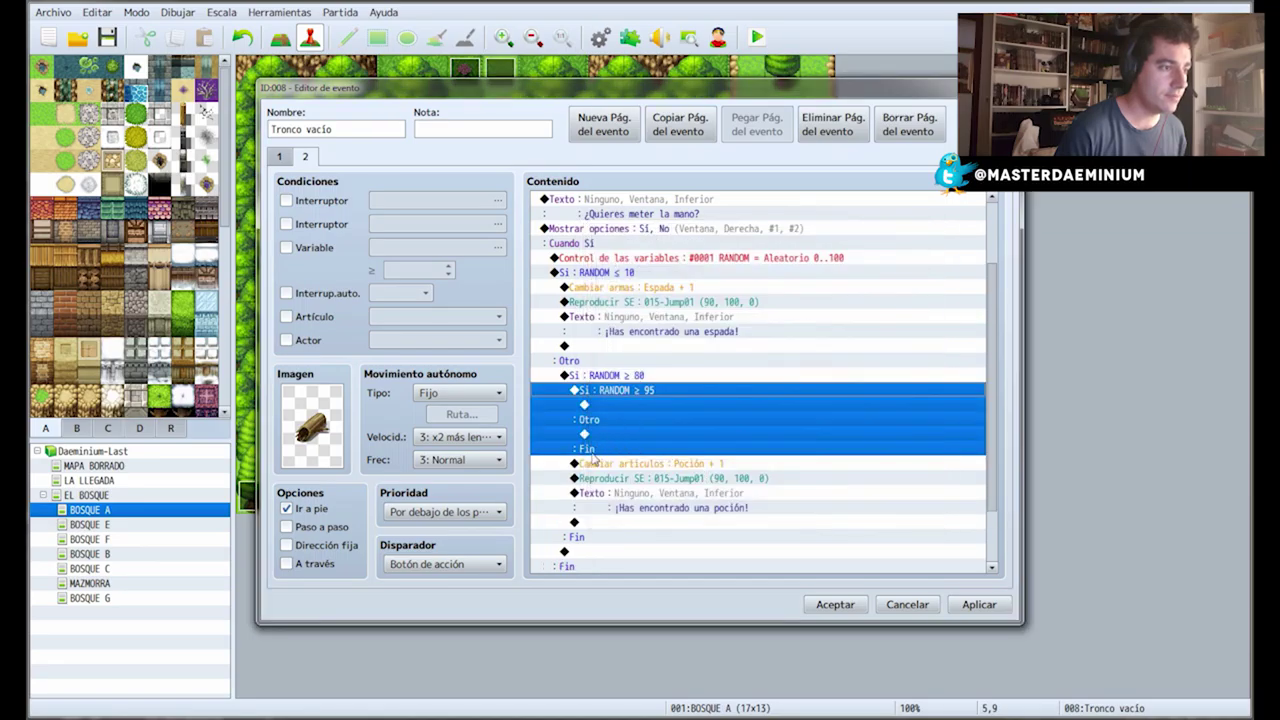
Move the potion reward, its jump sound and its message into the Otro section of the RANDOM ≥ 95 branch.
left_click(598, 464)
left_click(604, 510, "shift")
key("ctrl+x")
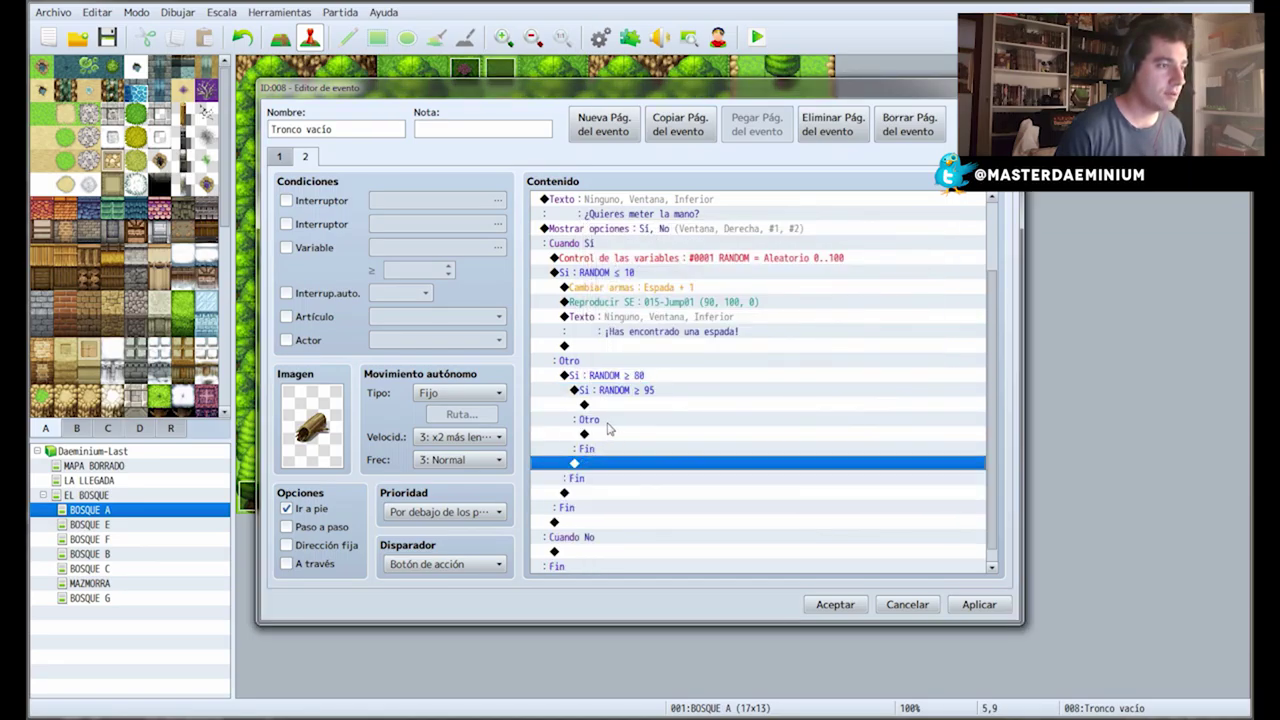
left_click(590, 434)
key("ctrl+v")
Add a Cambiar estado command under RANDOM ≥ 95 that gives Personaje 1 the Veneno state.
left_click(592, 405)
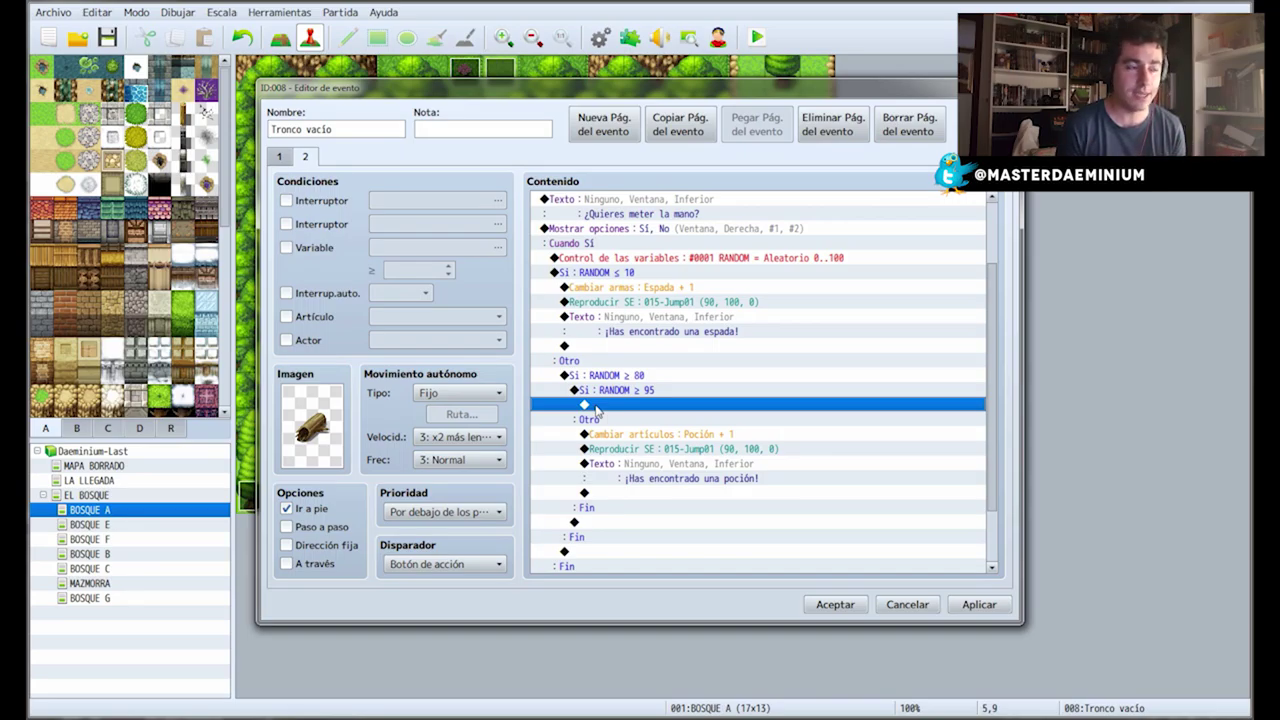
double_click(596, 410)
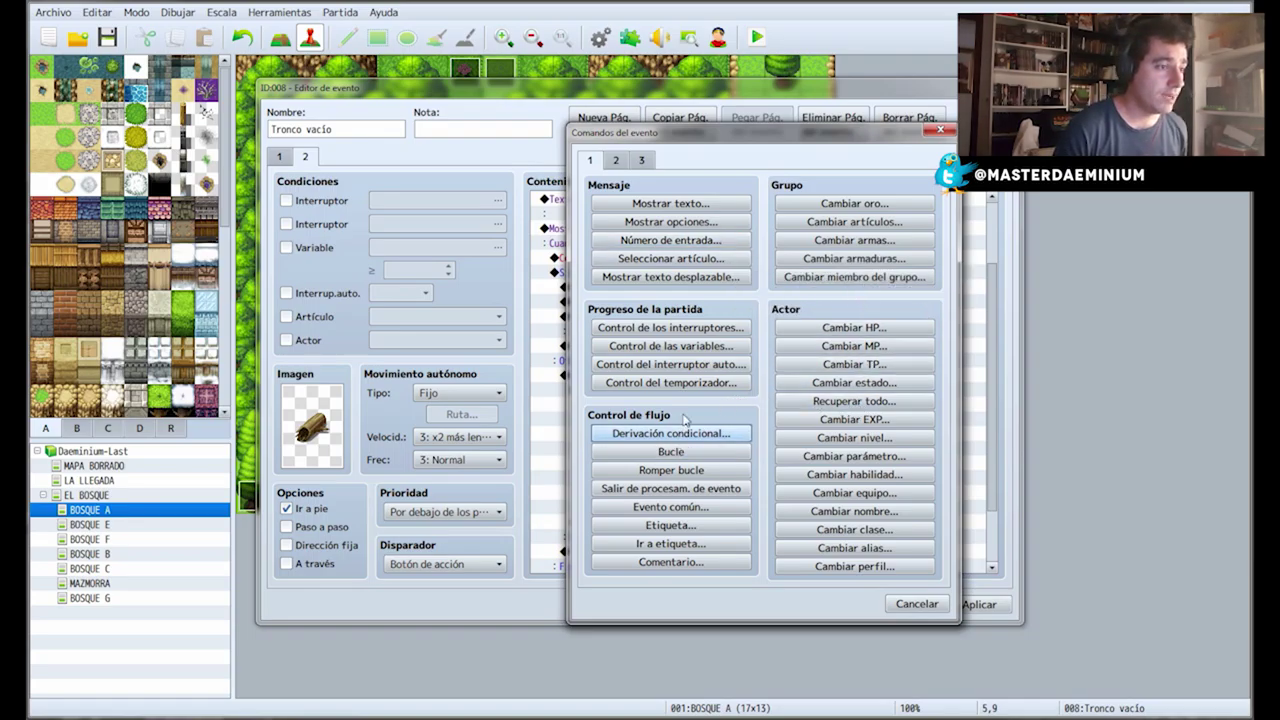
left_click(618, 161)
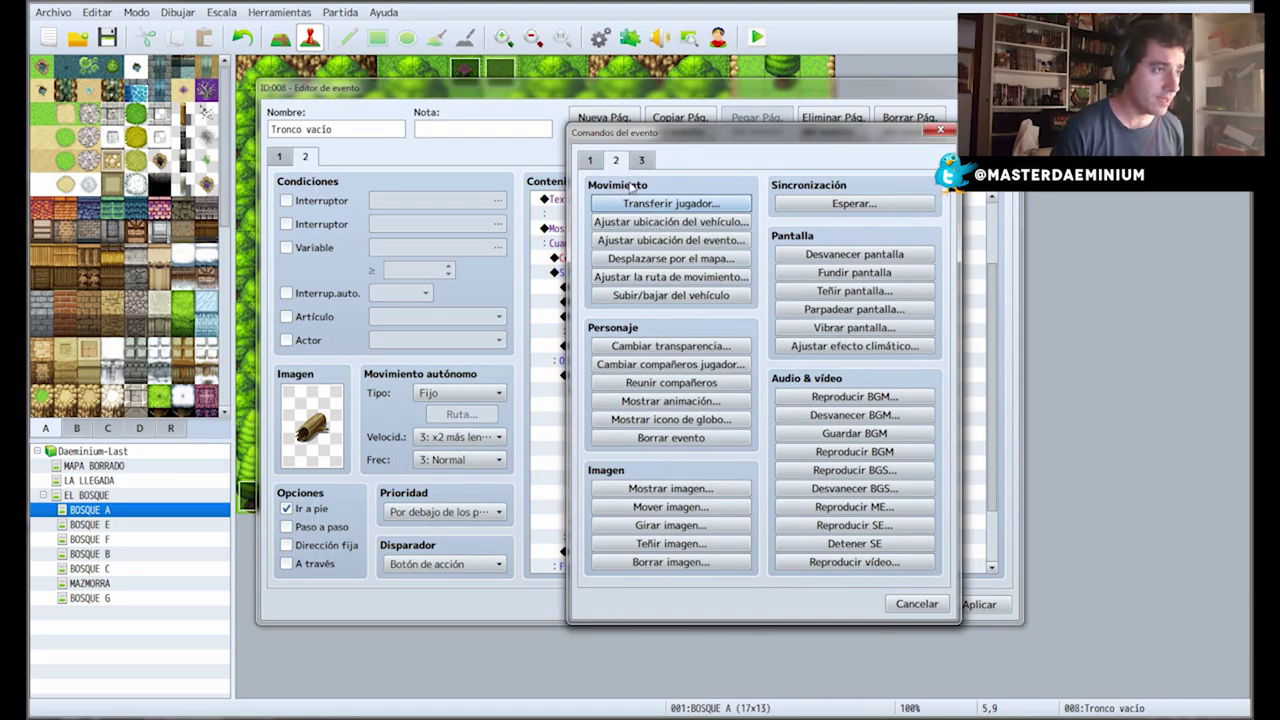
left_click(592, 161)
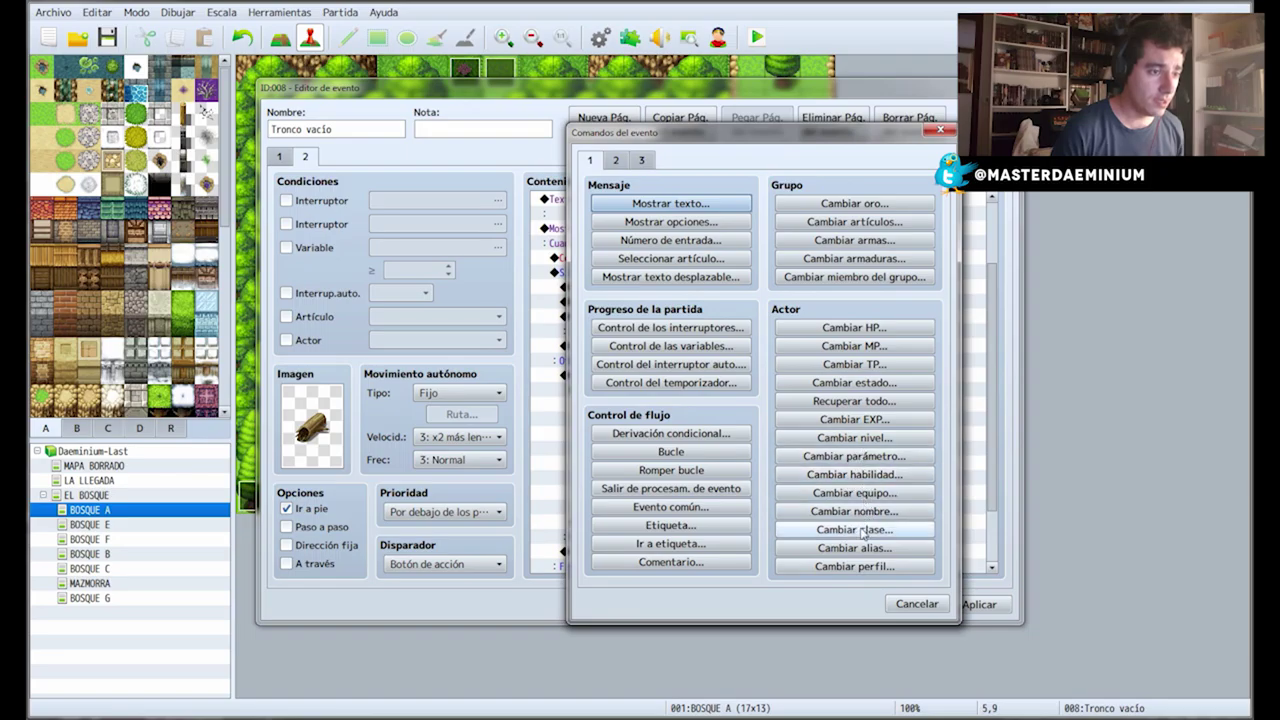
left_click(854, 383)
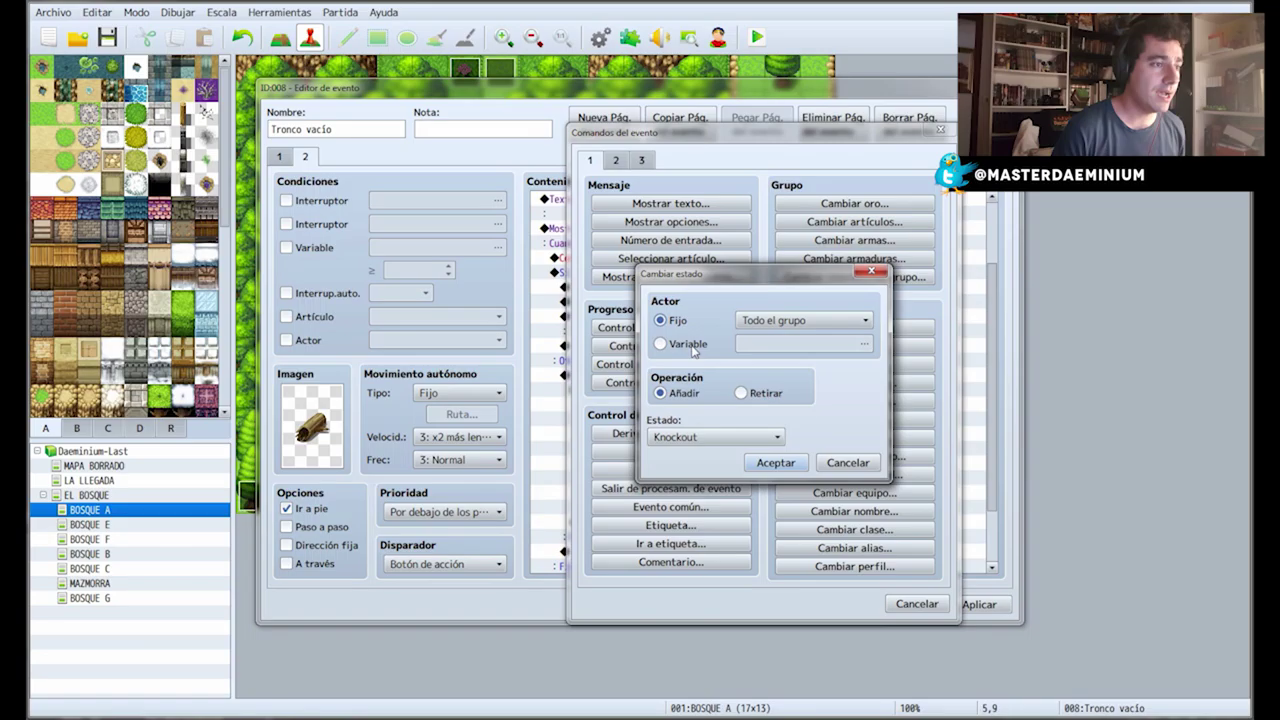
left_click(786, 320)
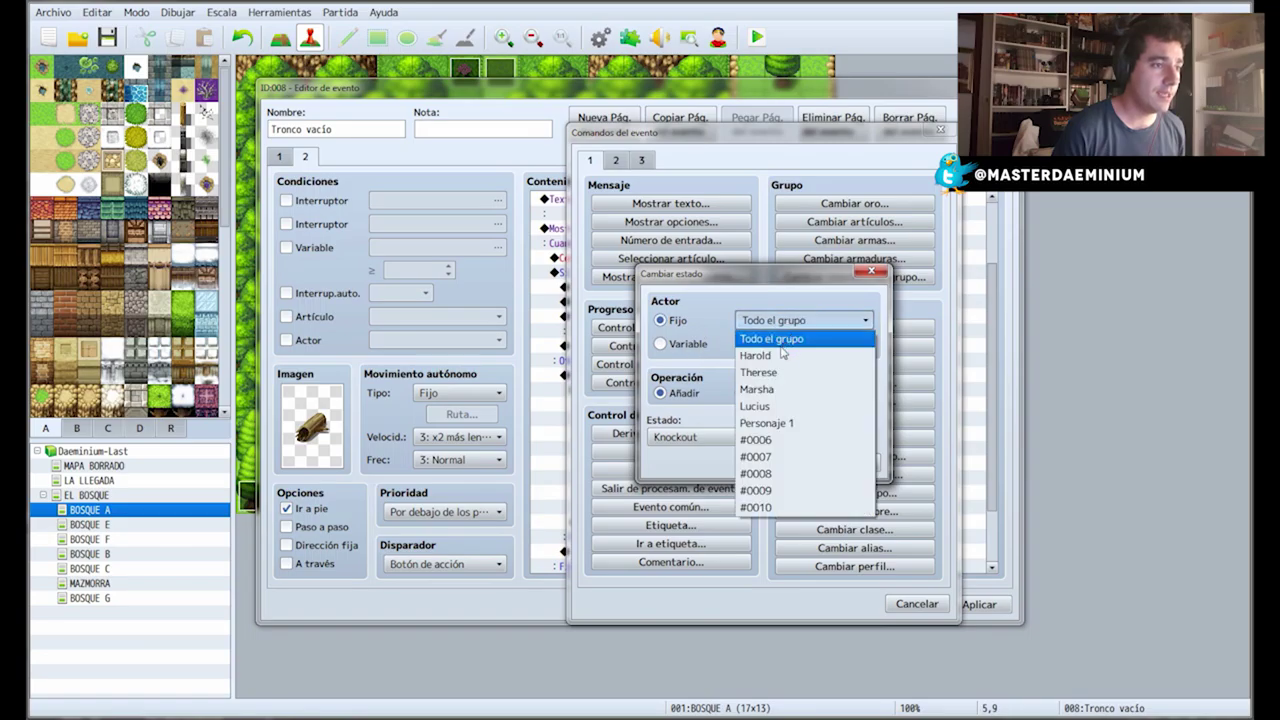
left_click(788, 424)
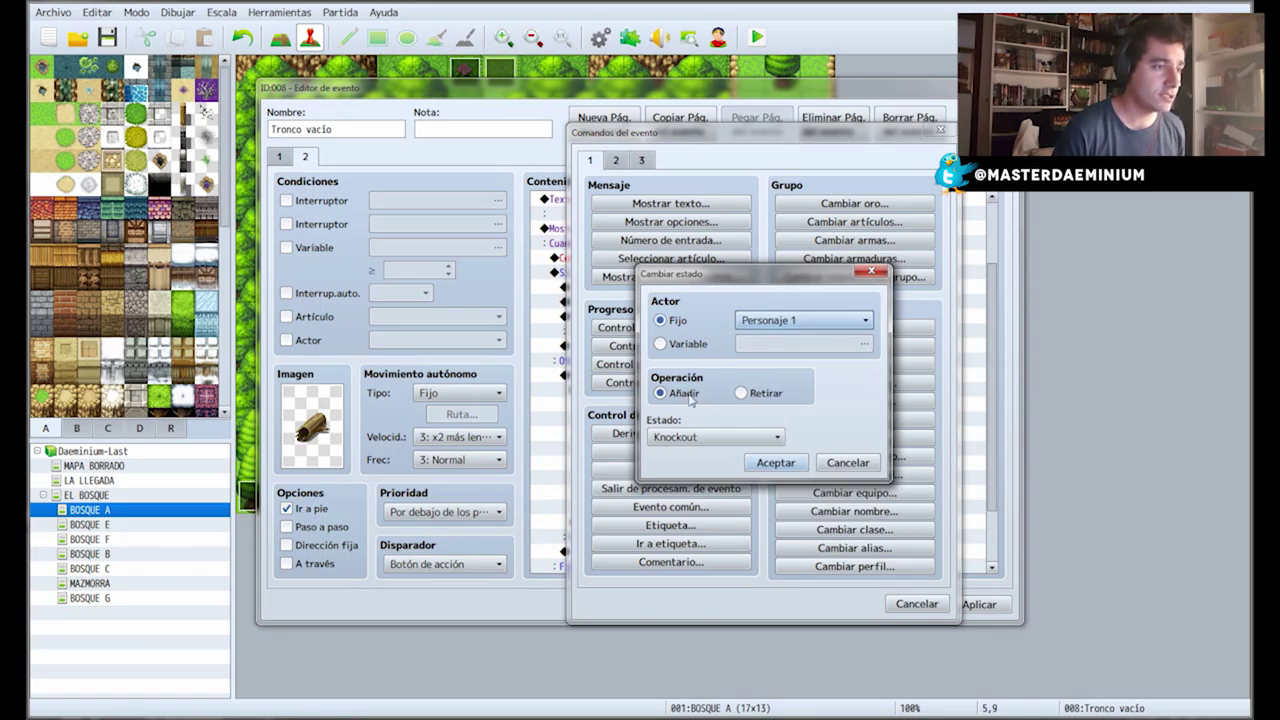
left_click(690, 437)
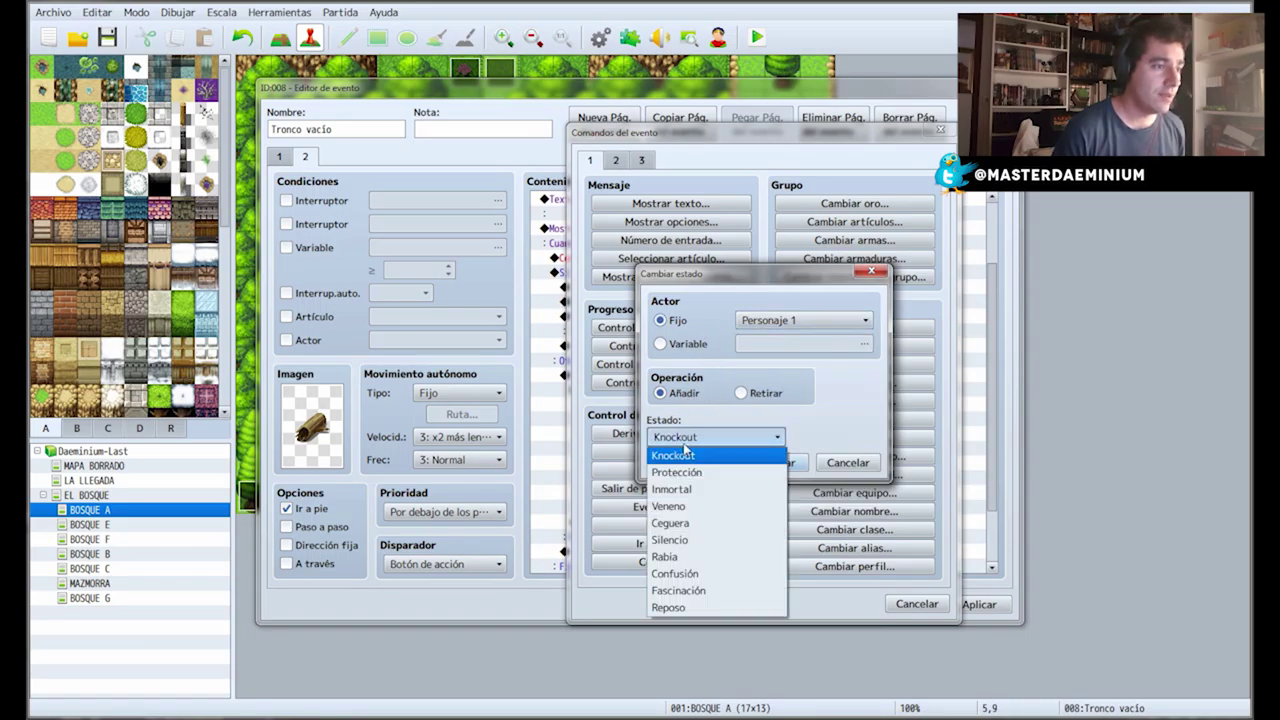
left_click(697, 507)
left_click(771, 462)
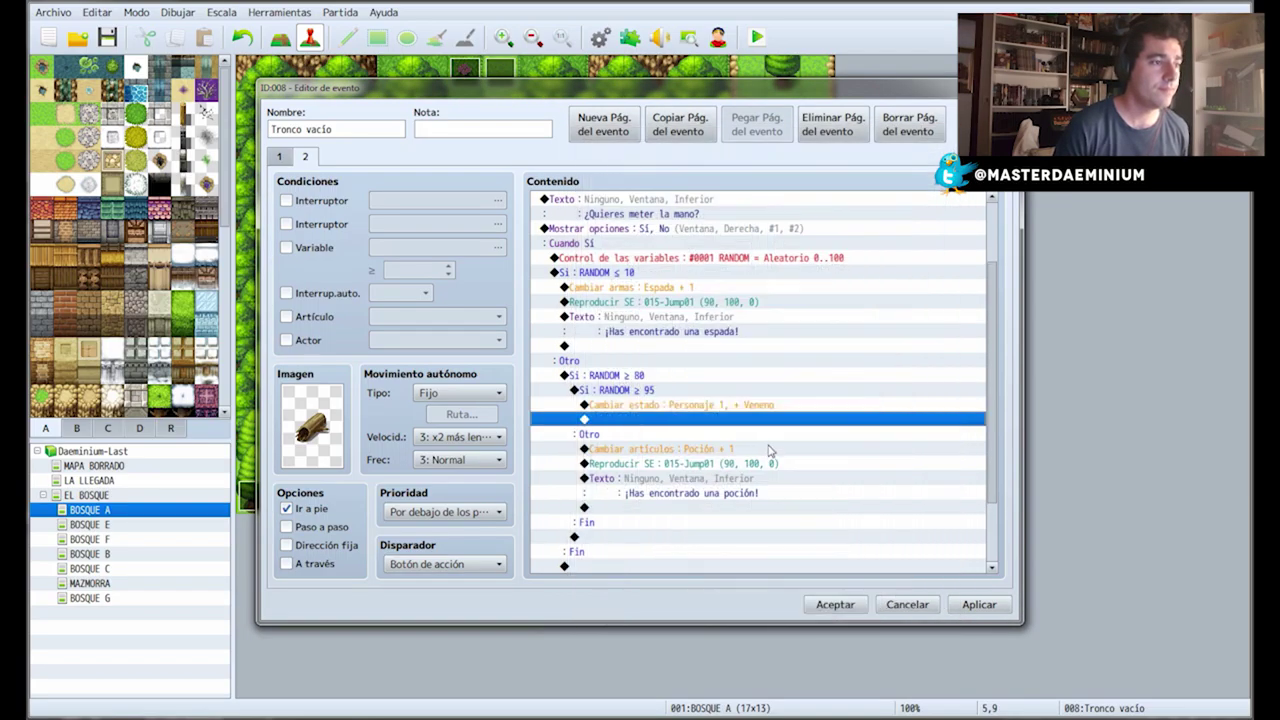
Copy the potion message into the RANDOM ≥ 95 branch, directly after the Veneno state change.
left_click(622, 478)
left_click(617, 419)
left_click(620, 436)
double_click(620, 420)
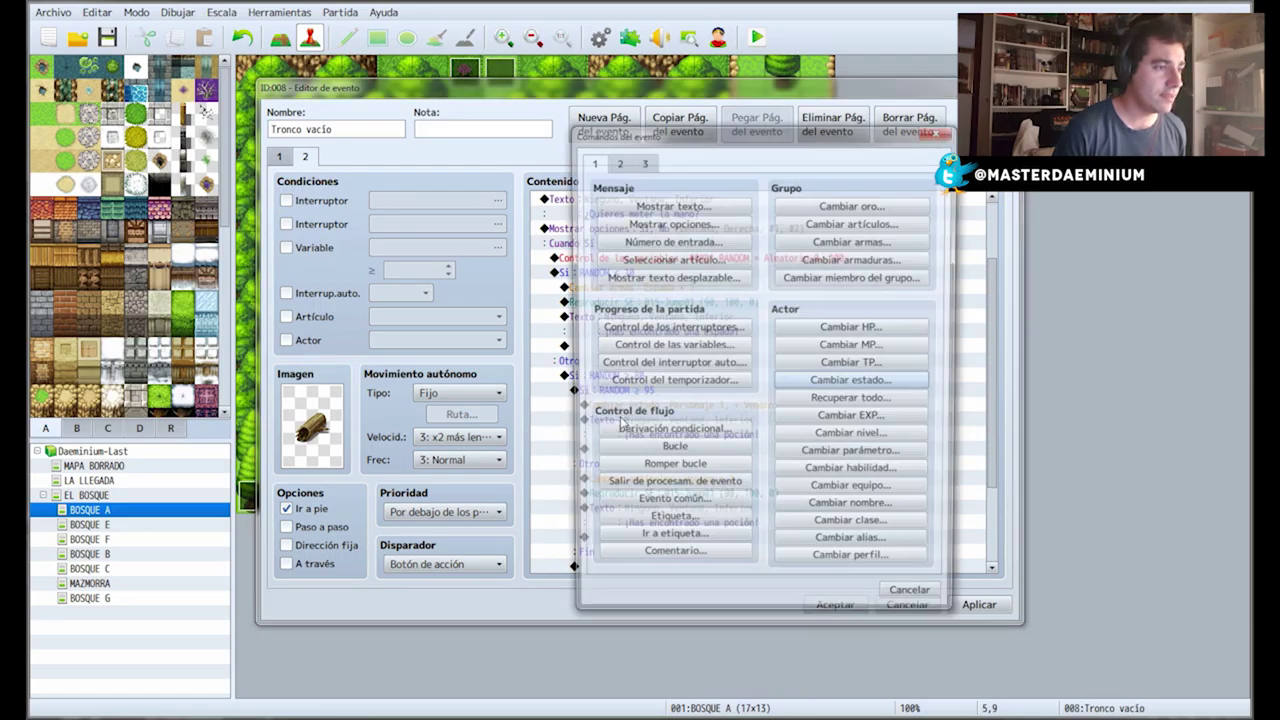
left_click(937, 135)
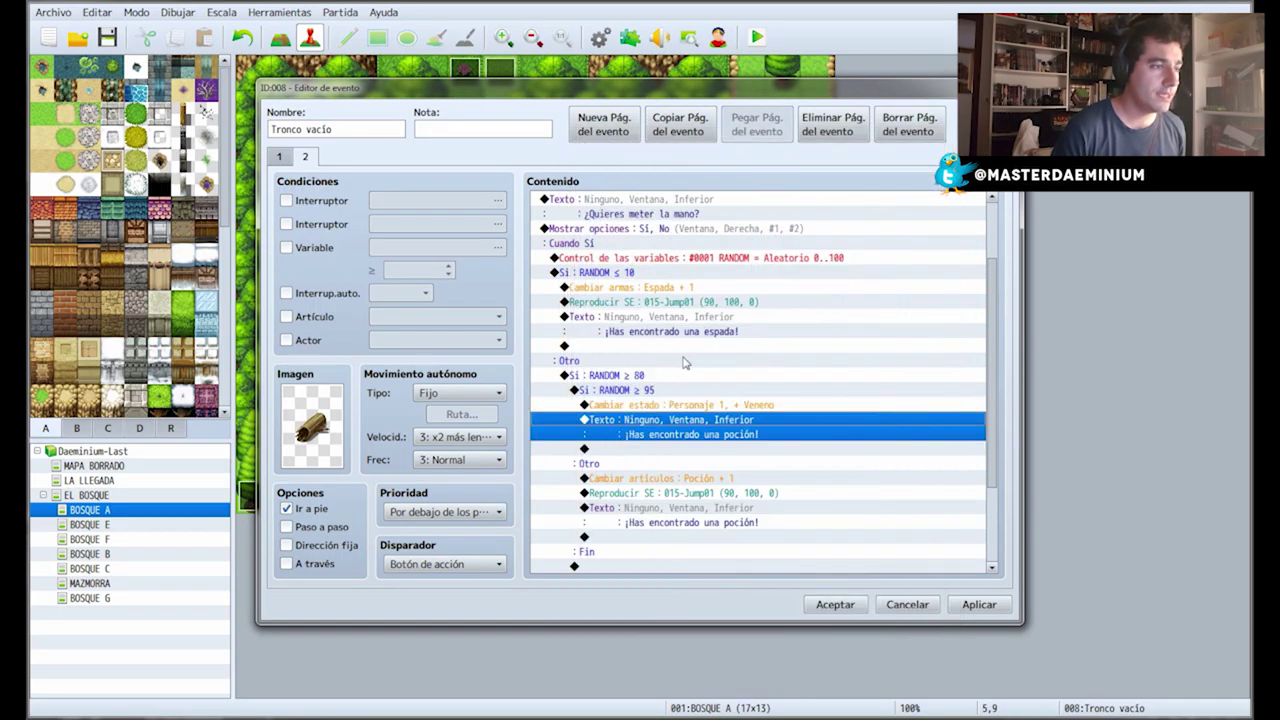
Rewrite the copied message as "¡Oh! parece que te has pinchado con algo, debes tener cuidado en este bosque." on two lines.
right_click(622, 426)
left_click(662, 452)
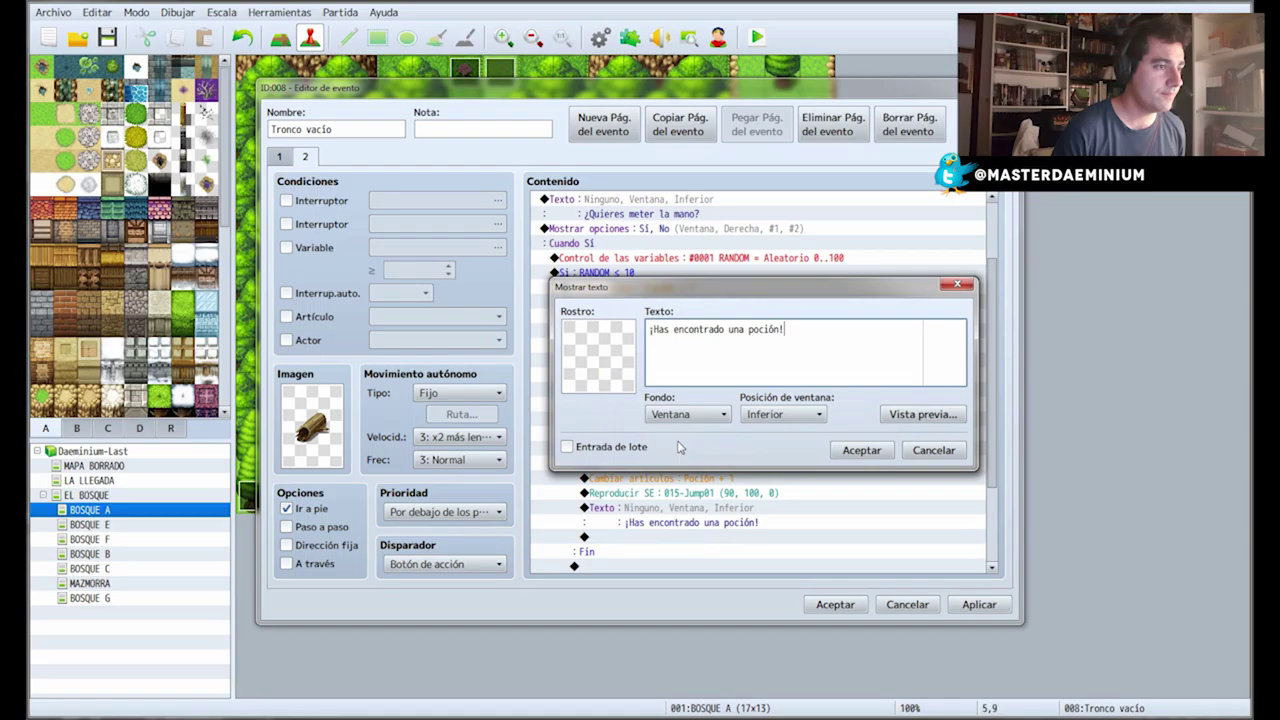
key("Left")
key("Left")
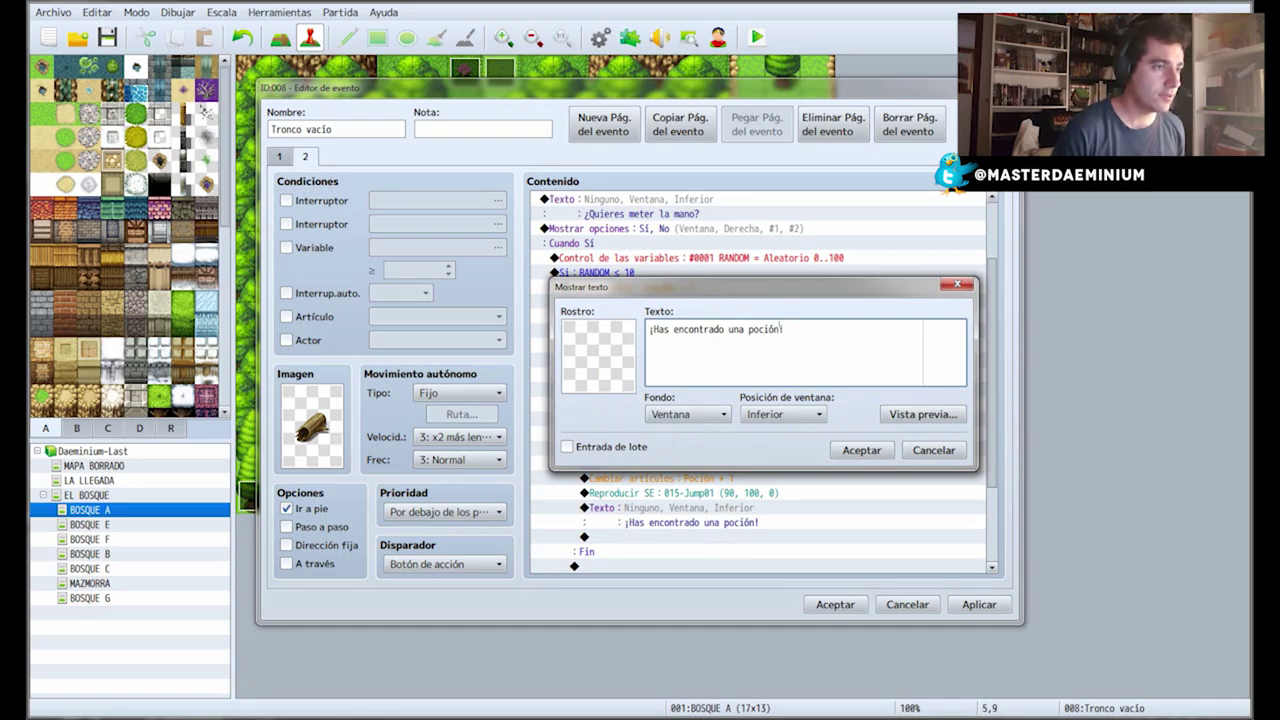
key("ctrl+shift+Left")
key("ctrl+shift+Left")
key("ctrl+shift+Left")
key("ctrl+shift+Left")
type("\\N")
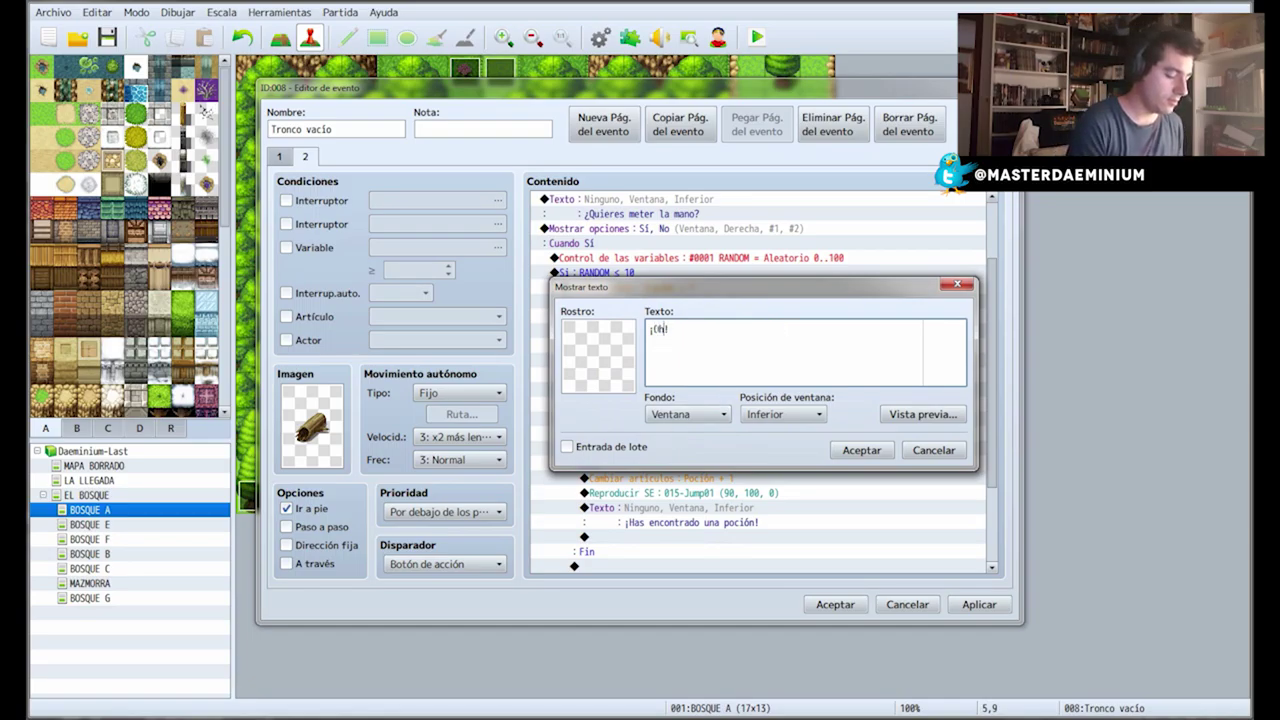
type("! parece ")
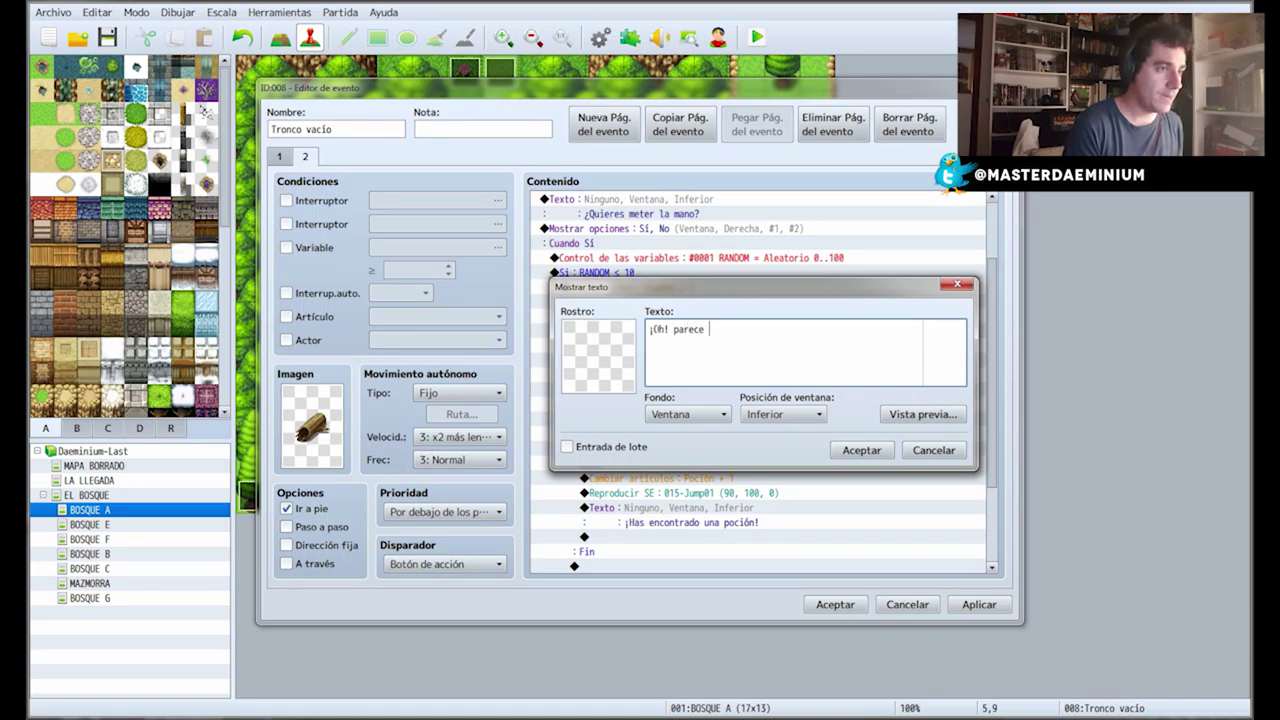
type("que te has pinchad")
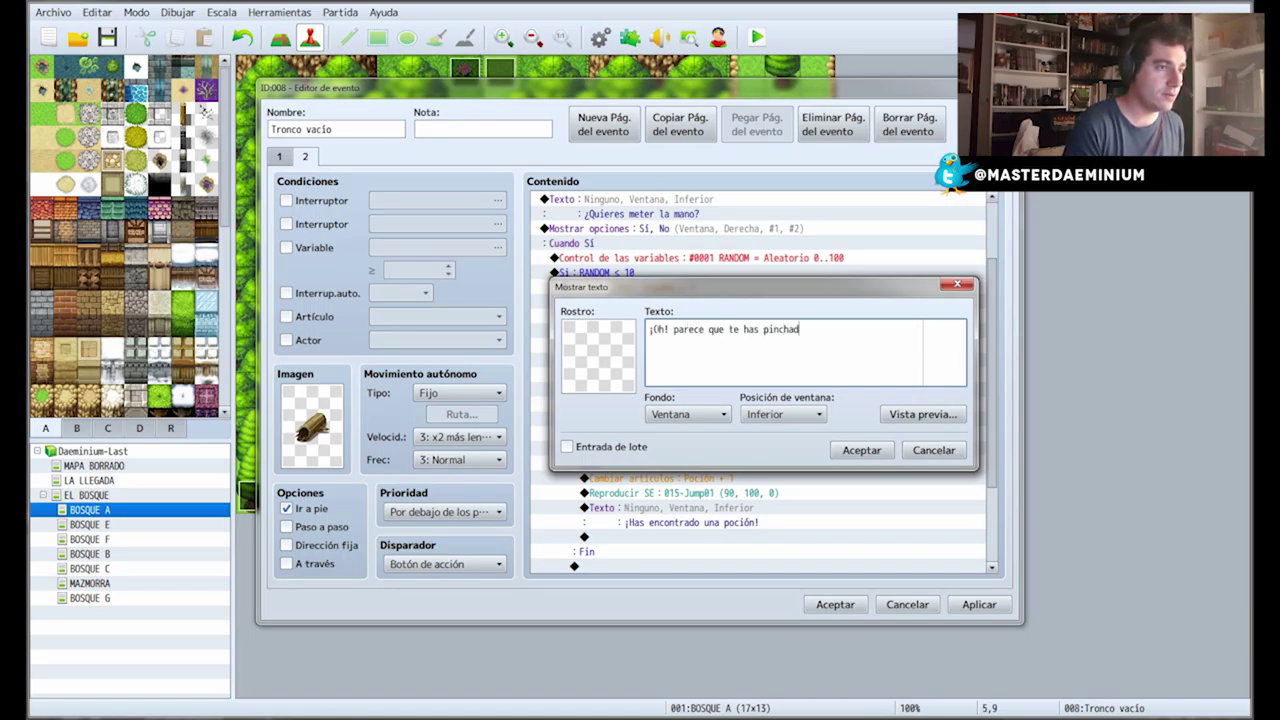
type("o con algo, debes")
key("Return")
type("tener cuidado e")
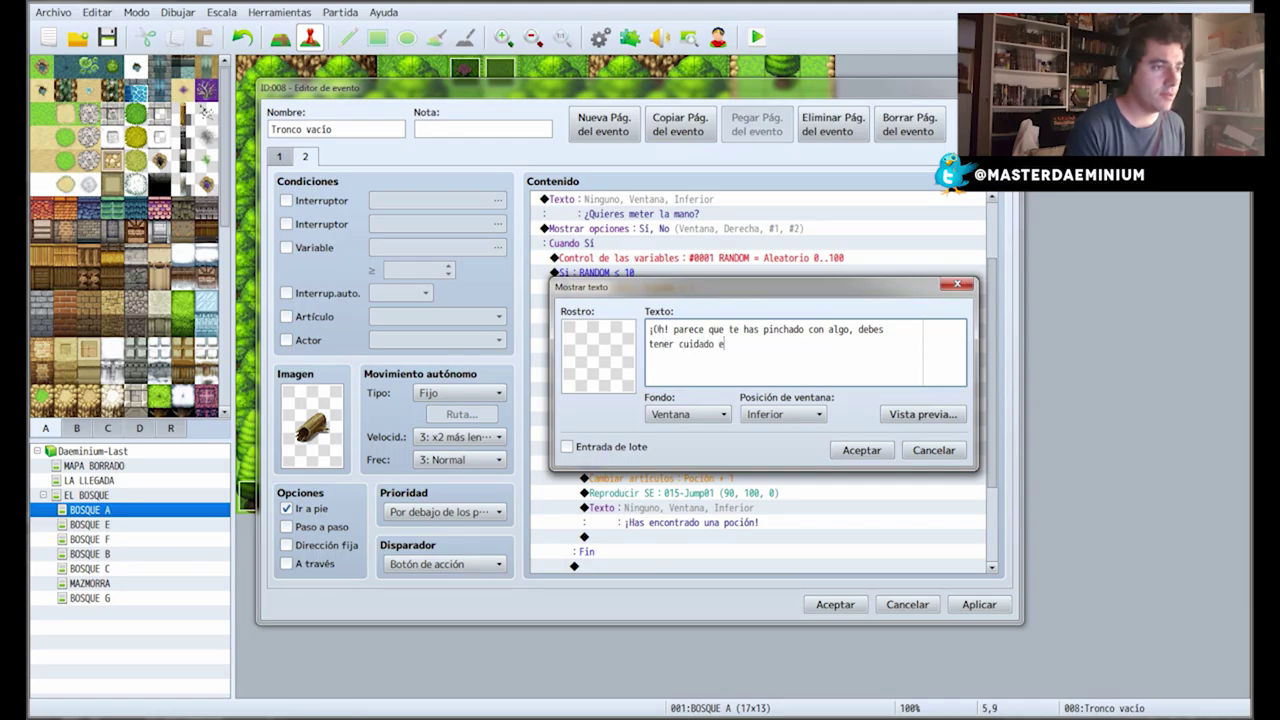
type("n este bosque.")
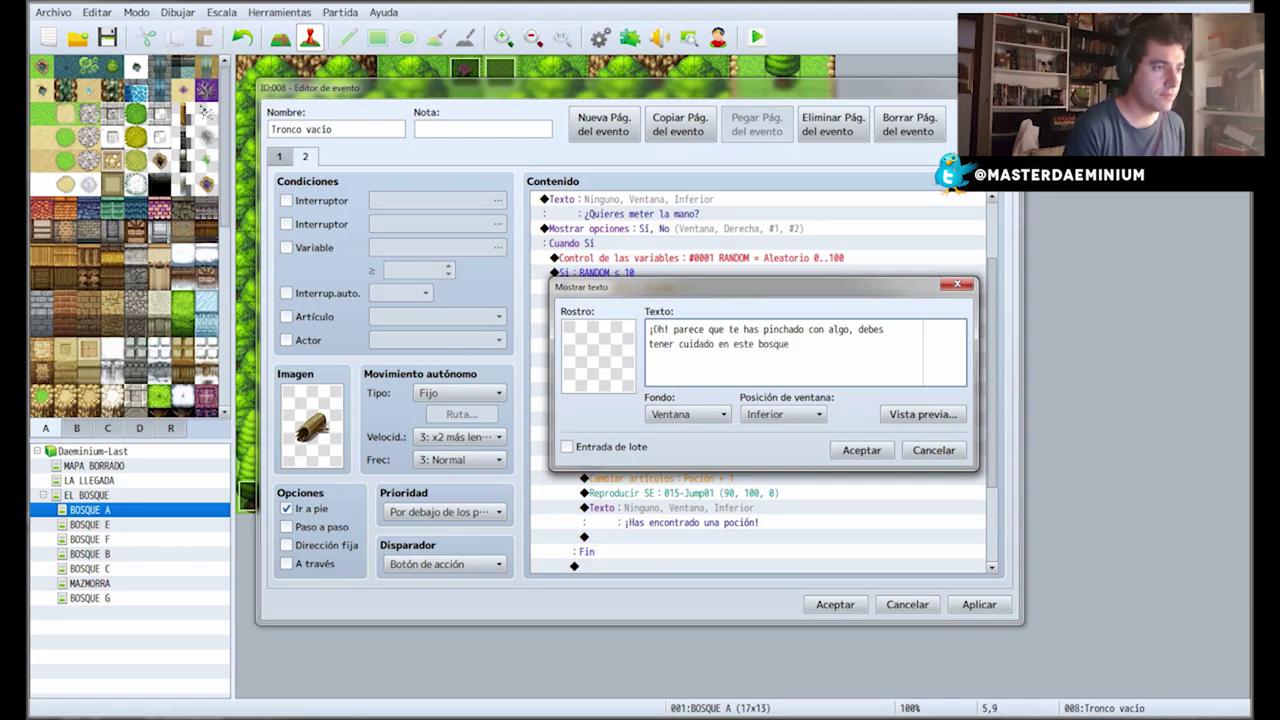
left_click(852, 453)
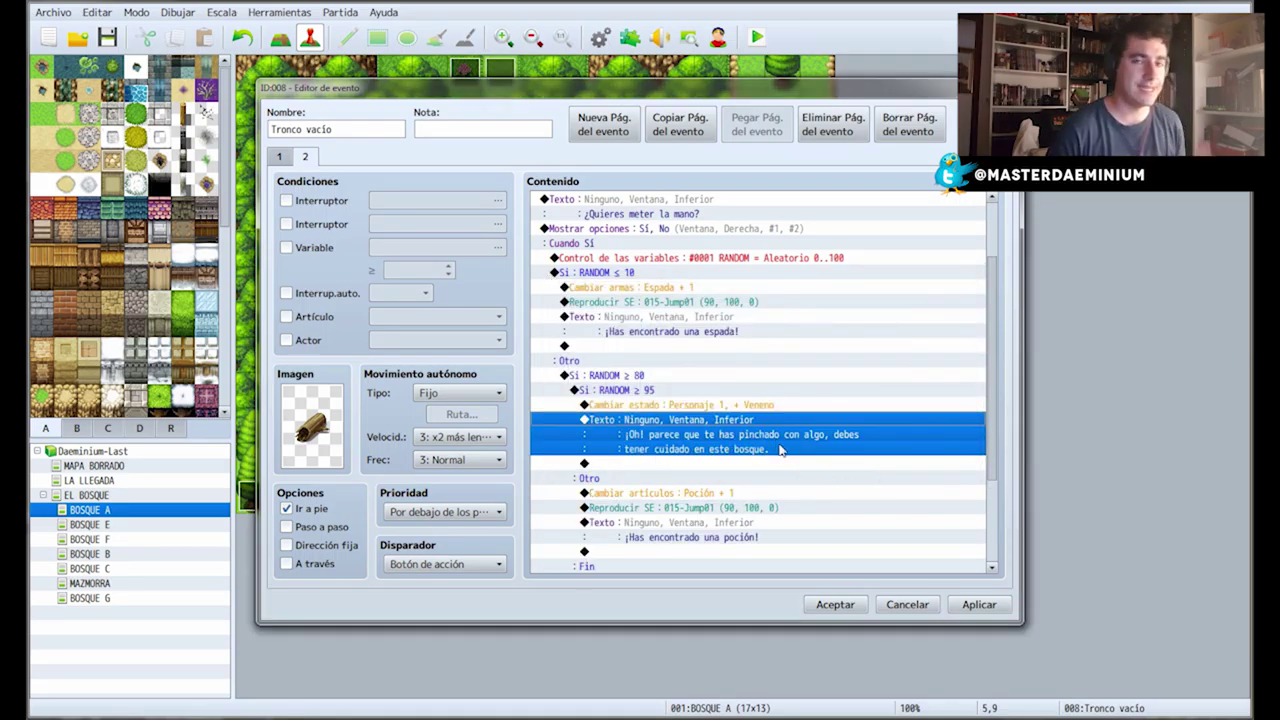
Save the changes to the hollow log event and remove its old first page.
left_click(979, 605)
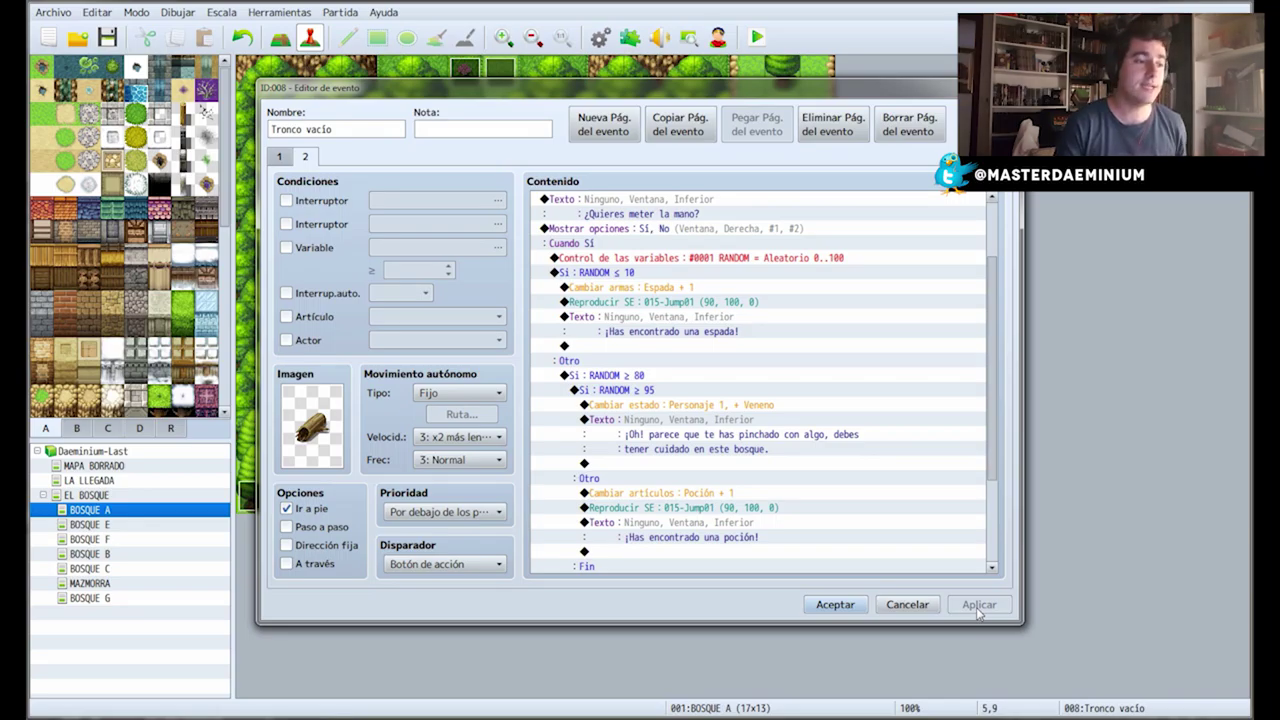
left_click(835, 604)
right_click(430, 392)
left_click(486, 394)
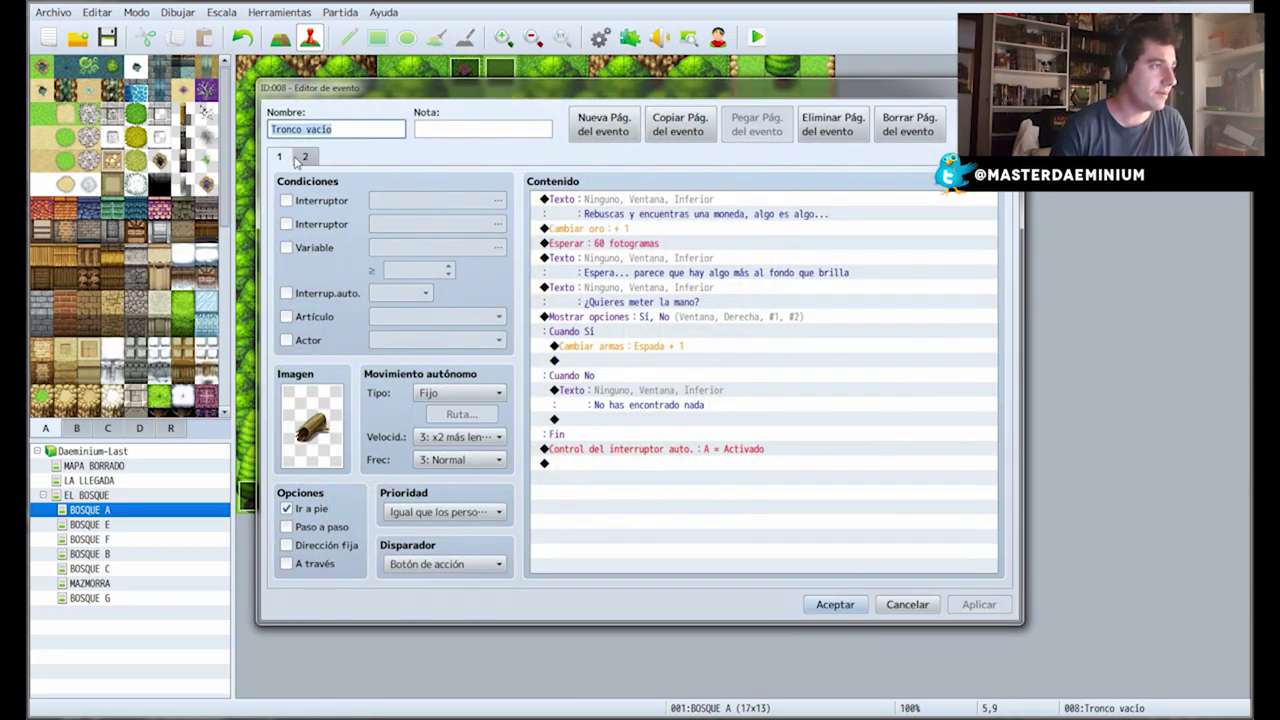
left_click(930, 134)
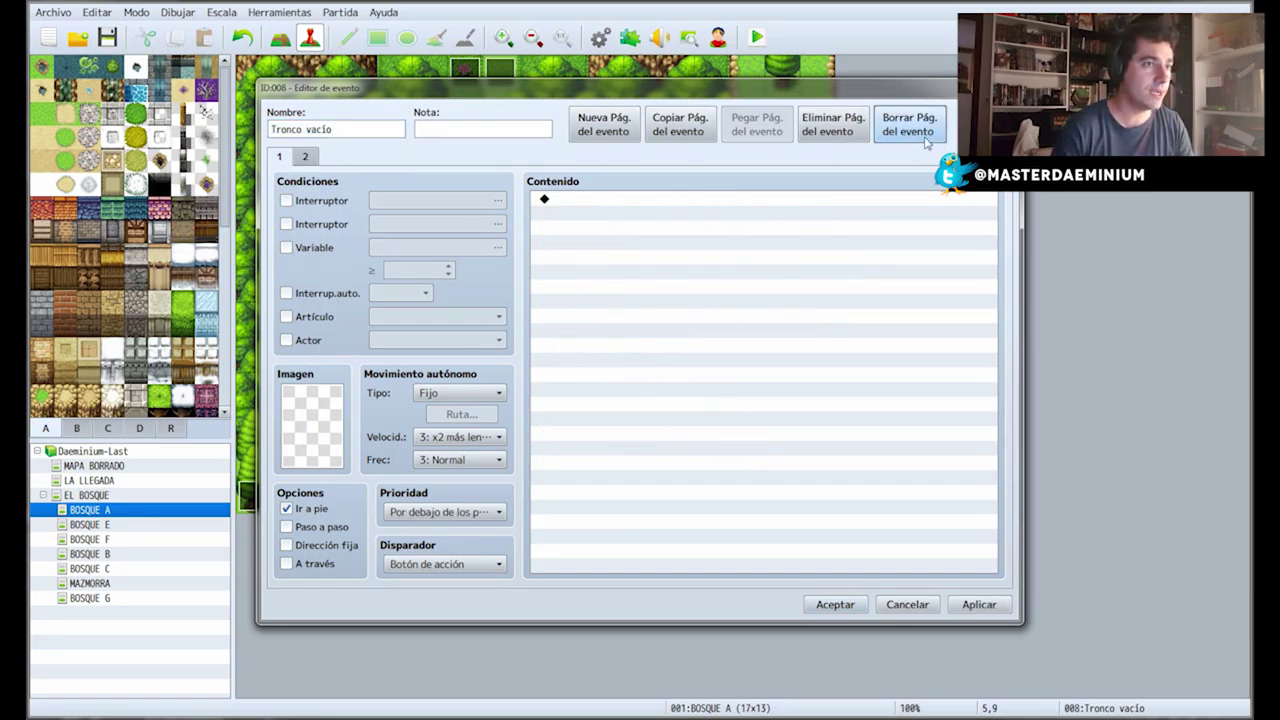
left_click(830, 125)
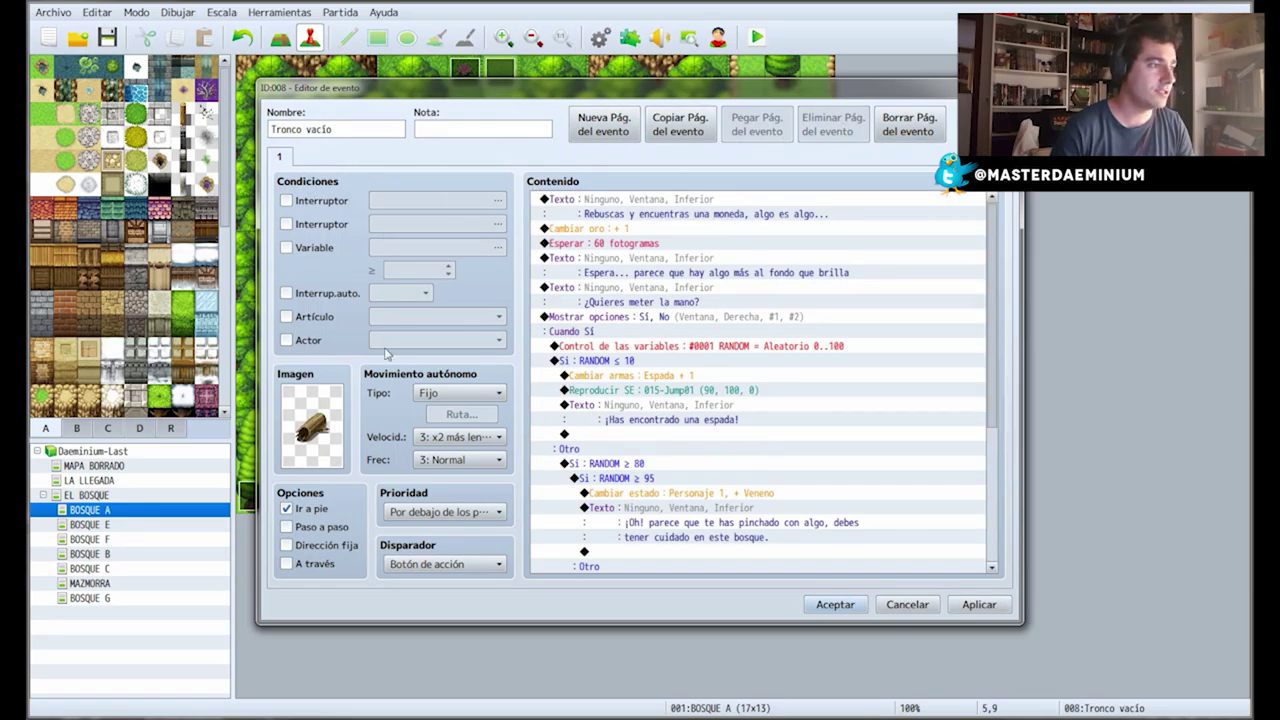
Add a Control del interruptor auto. command at the very end of the hollow log event, after the Sí/No choice block.
scroll(711, 393, "down", 5)
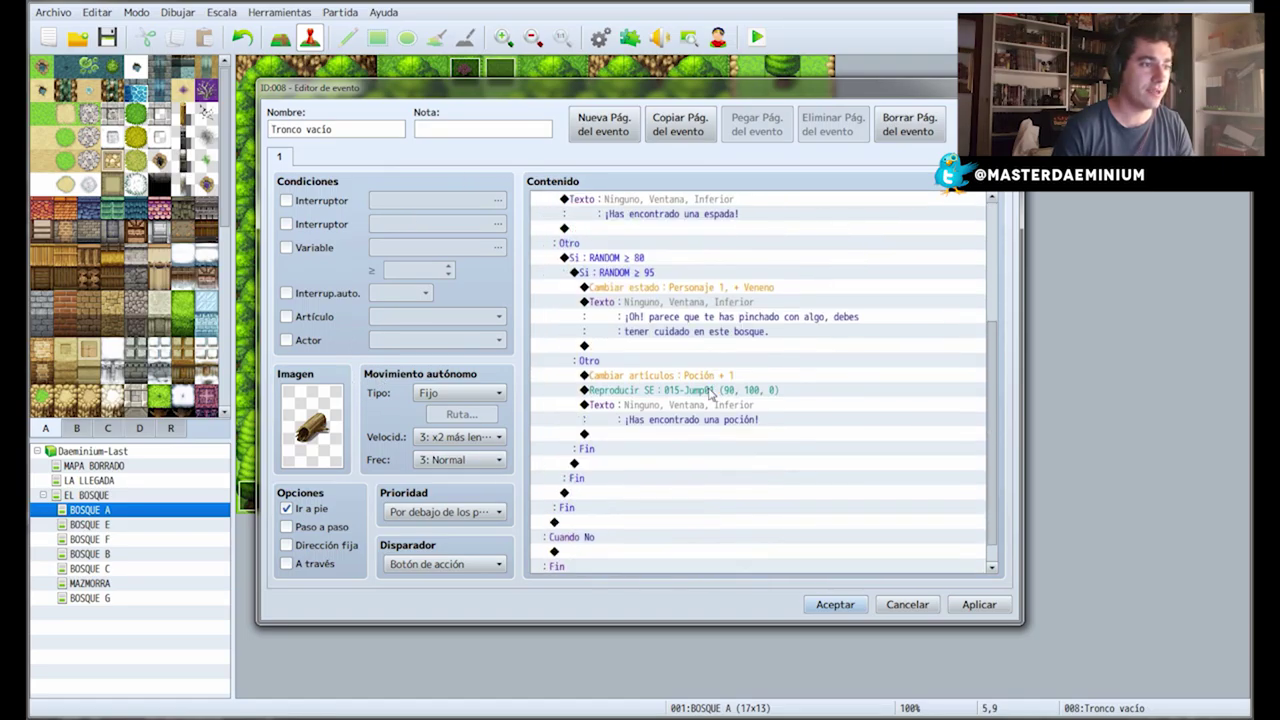
scroll(683, 430, "down", 1)
left_click(560, 567)
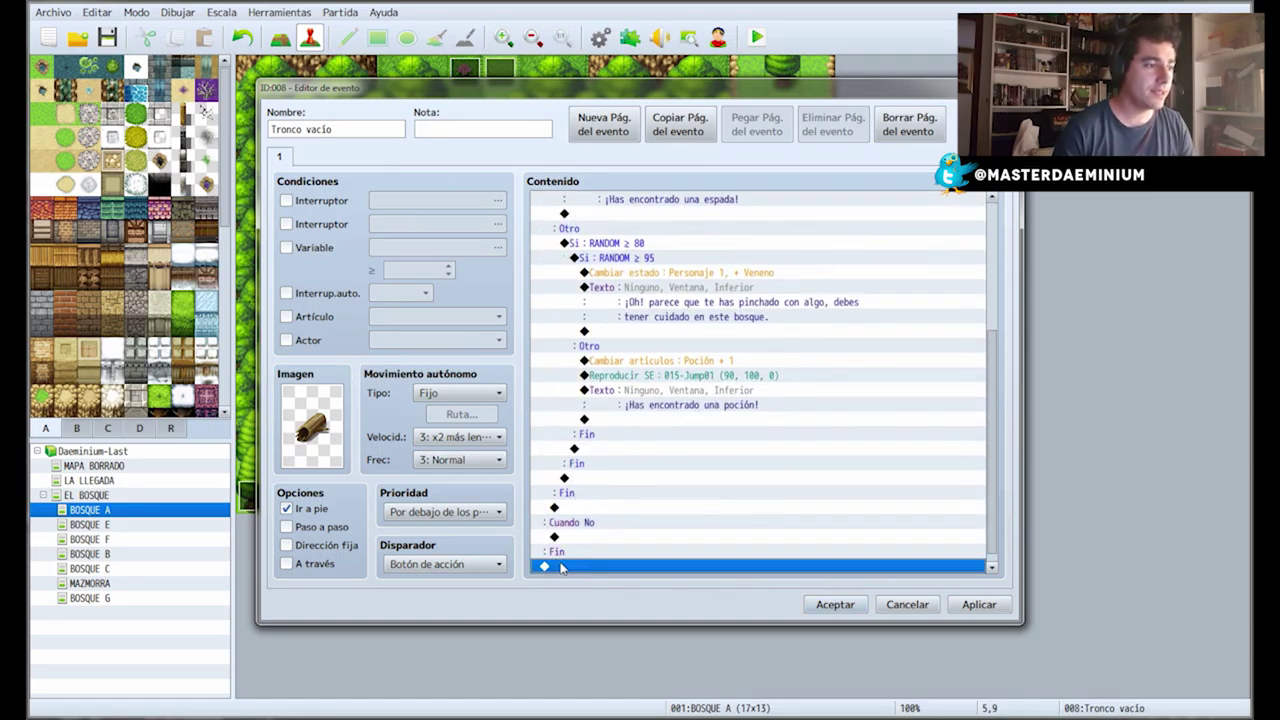
double_click(560, 567)
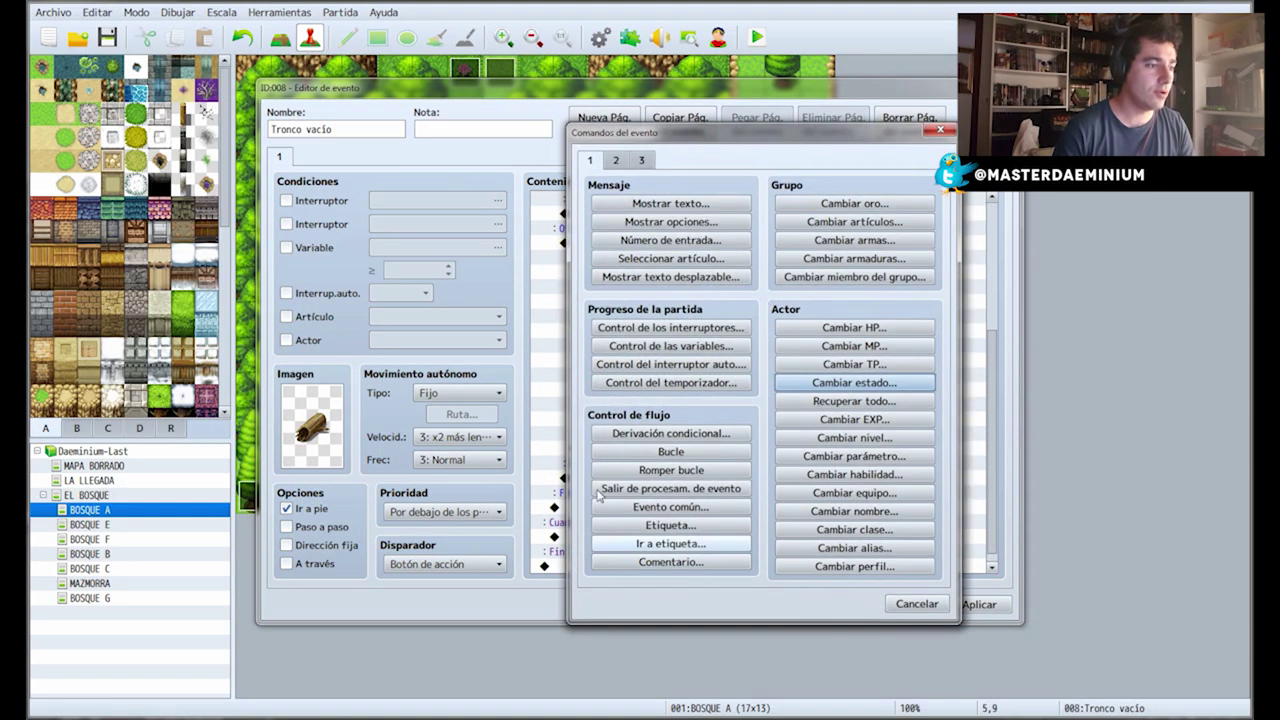
left_click(671, 364)
left_click(742, 432)
scroll(680, 420, "up", 3)
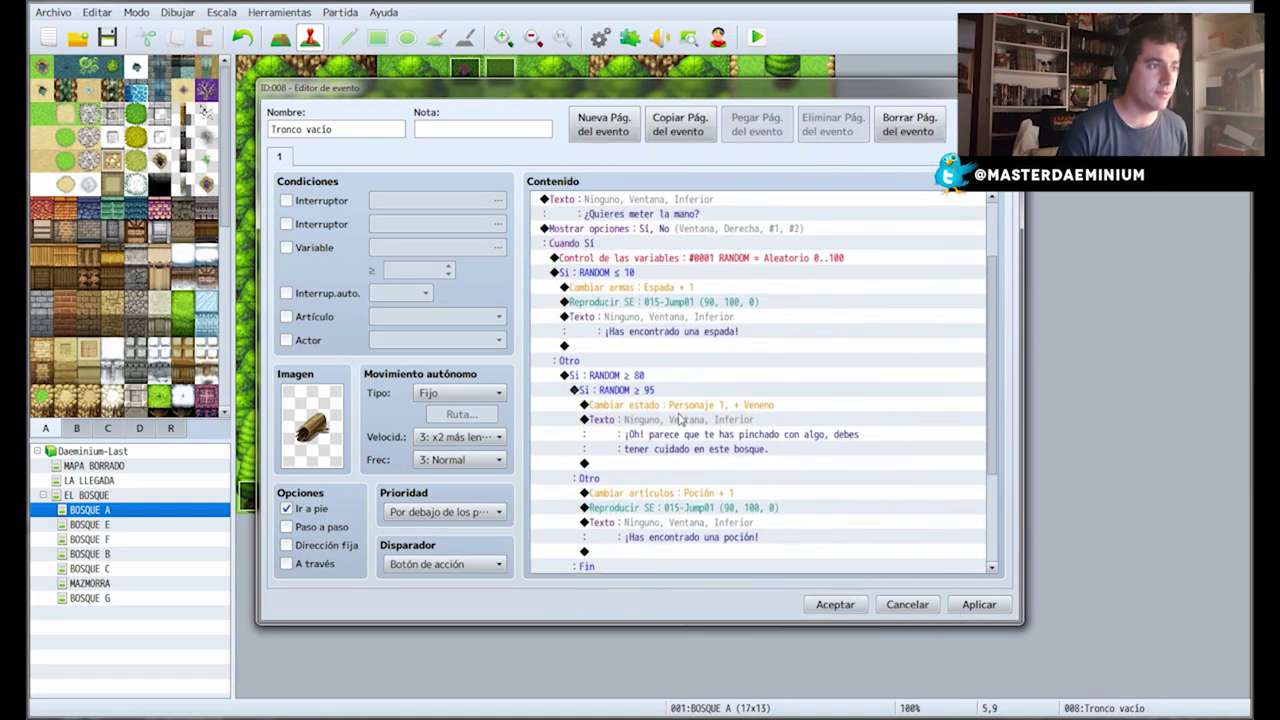
scroll(680, 420, "up", 2)
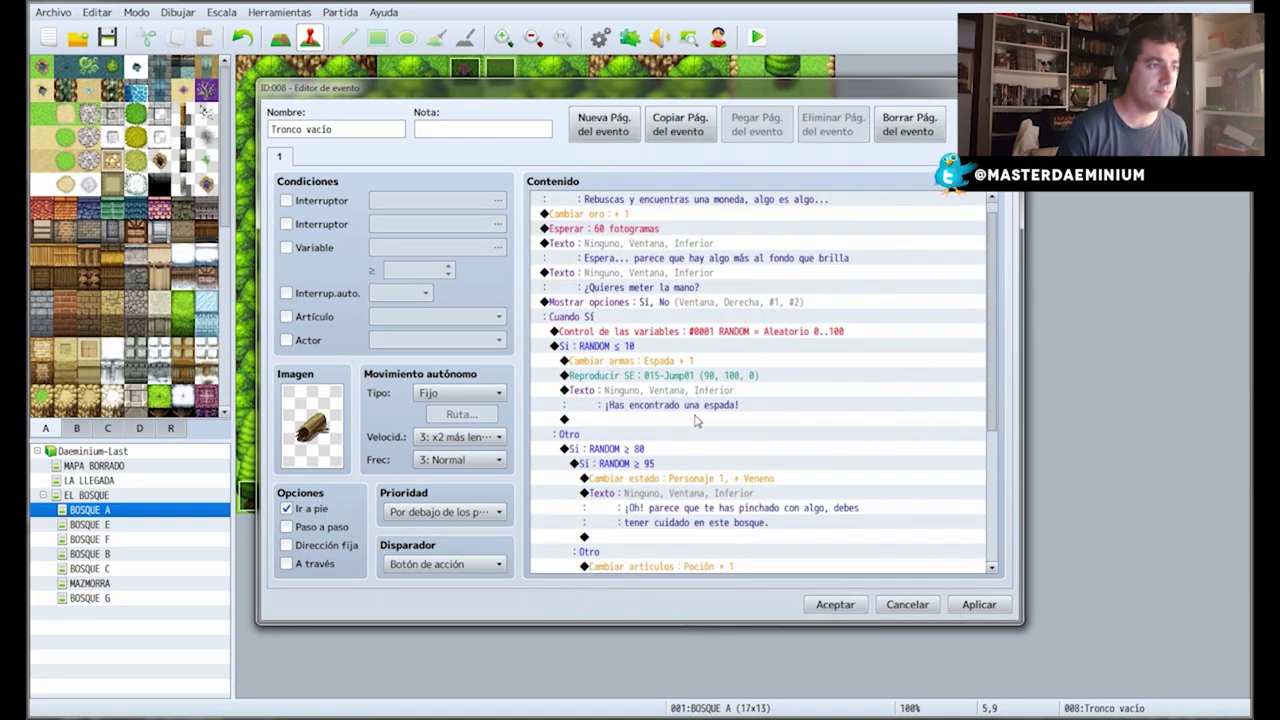
Add an empty second page to the hollow log event, conditioned on Interrup.auto. A, and save the event.
left_click(605, 131)
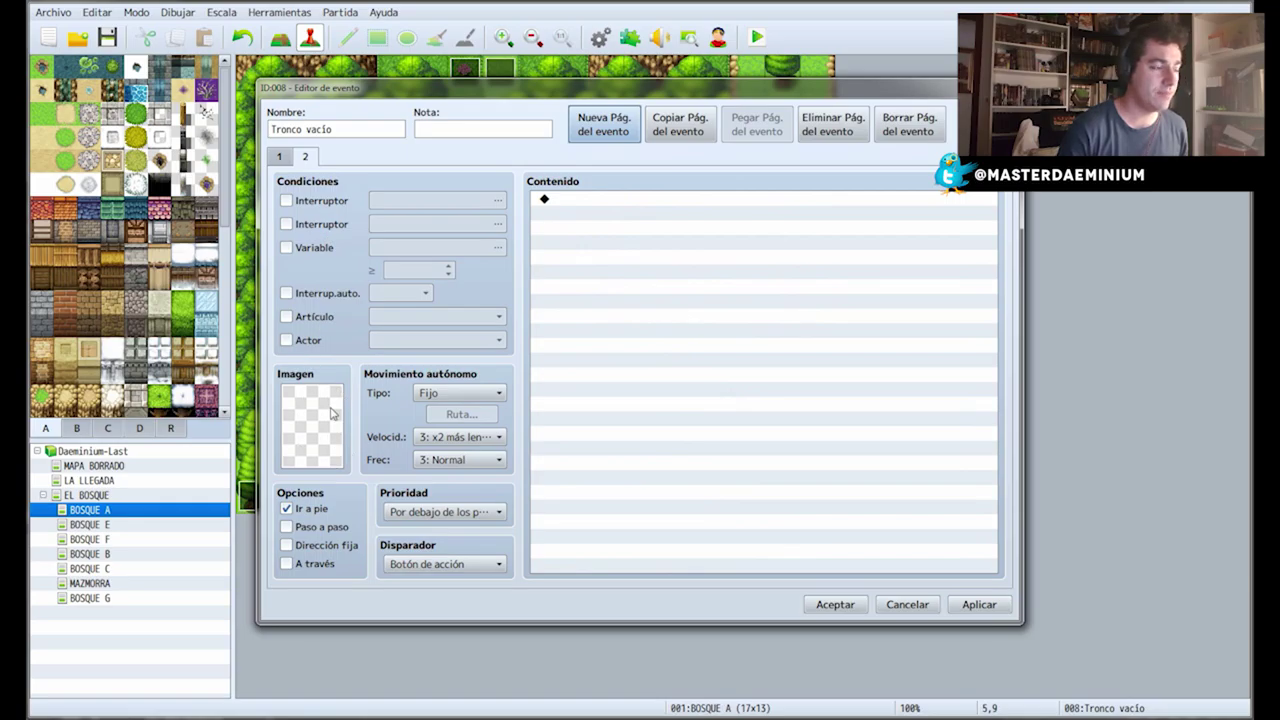
left_click(316, 295)
left_click(410, 293)
left_click(436, 294)
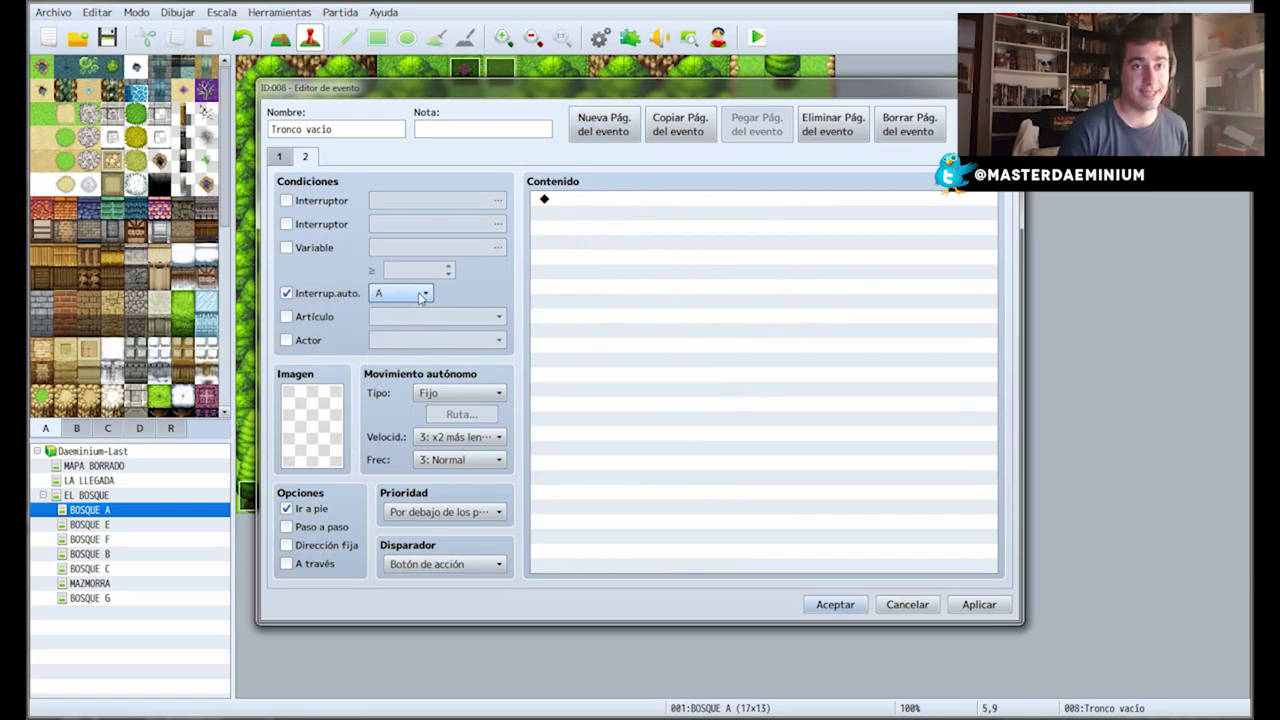
left_click(976, 605)
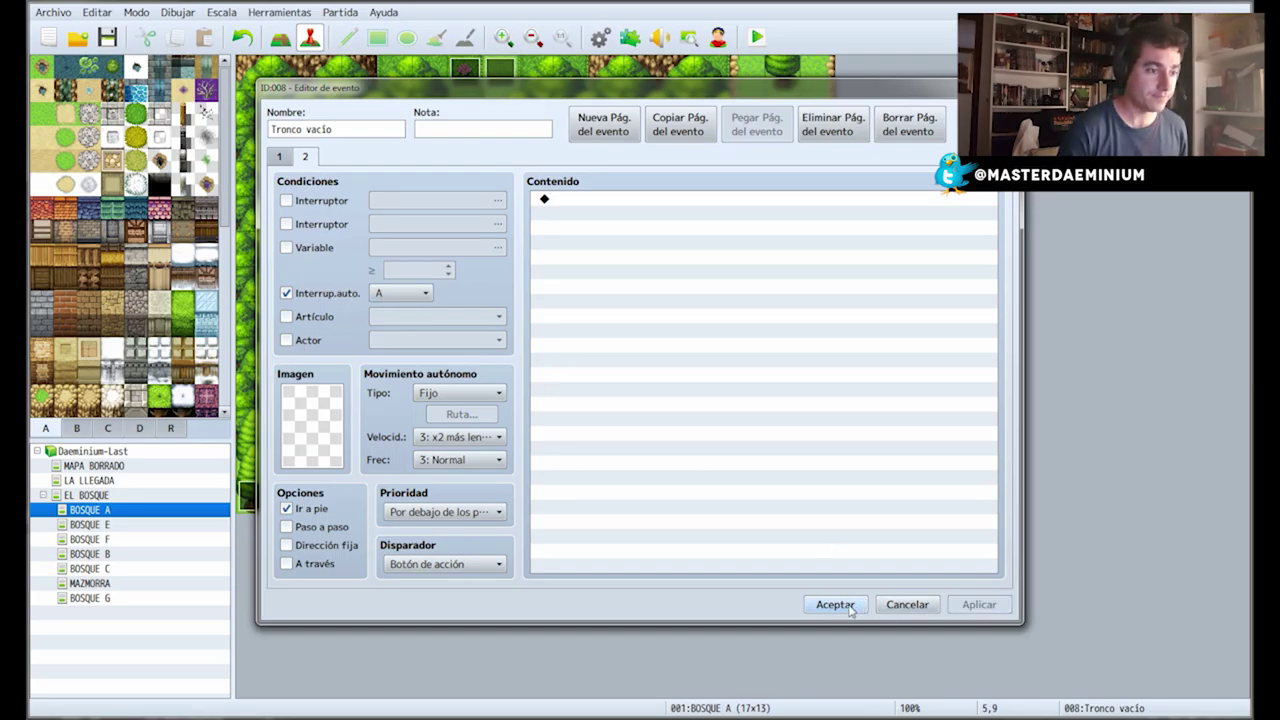
left_click(849, 609)
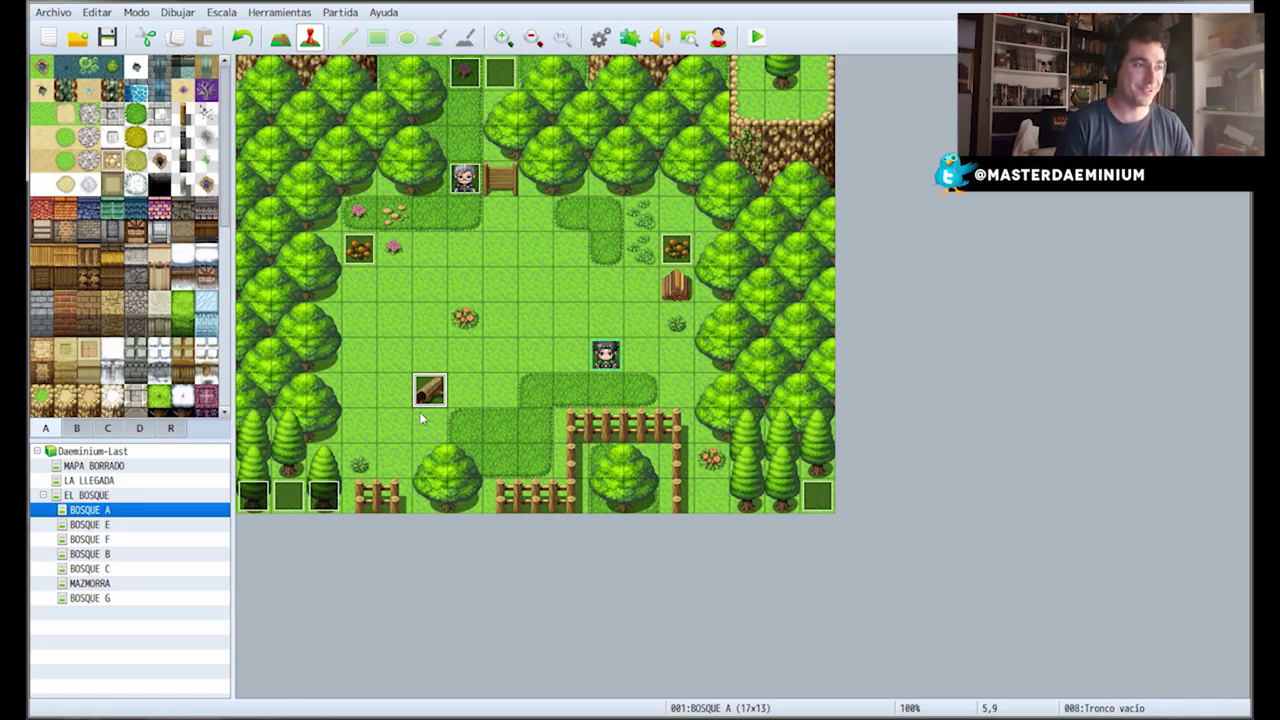
Examine the Hongos event's item reward, message and self switch commands, plus its second page, without changing anything.
right_click(676, 254)
left_click(706, 262)
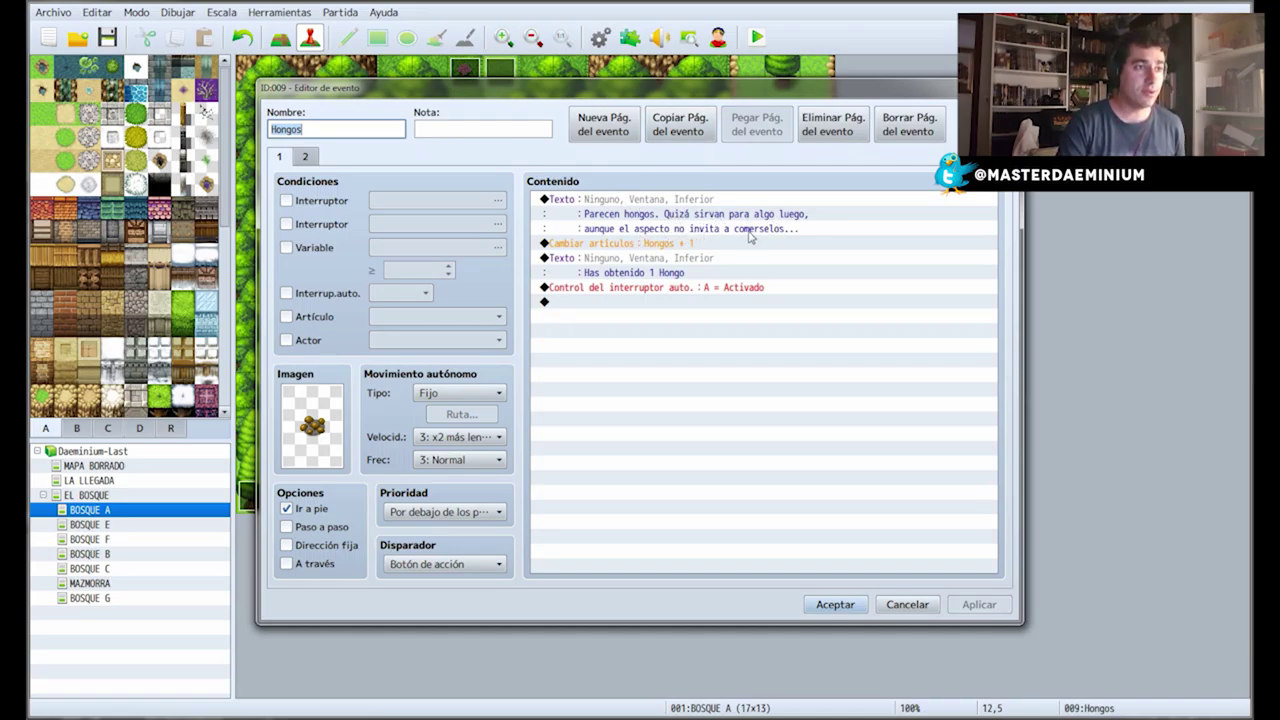
left_click(650, 245)
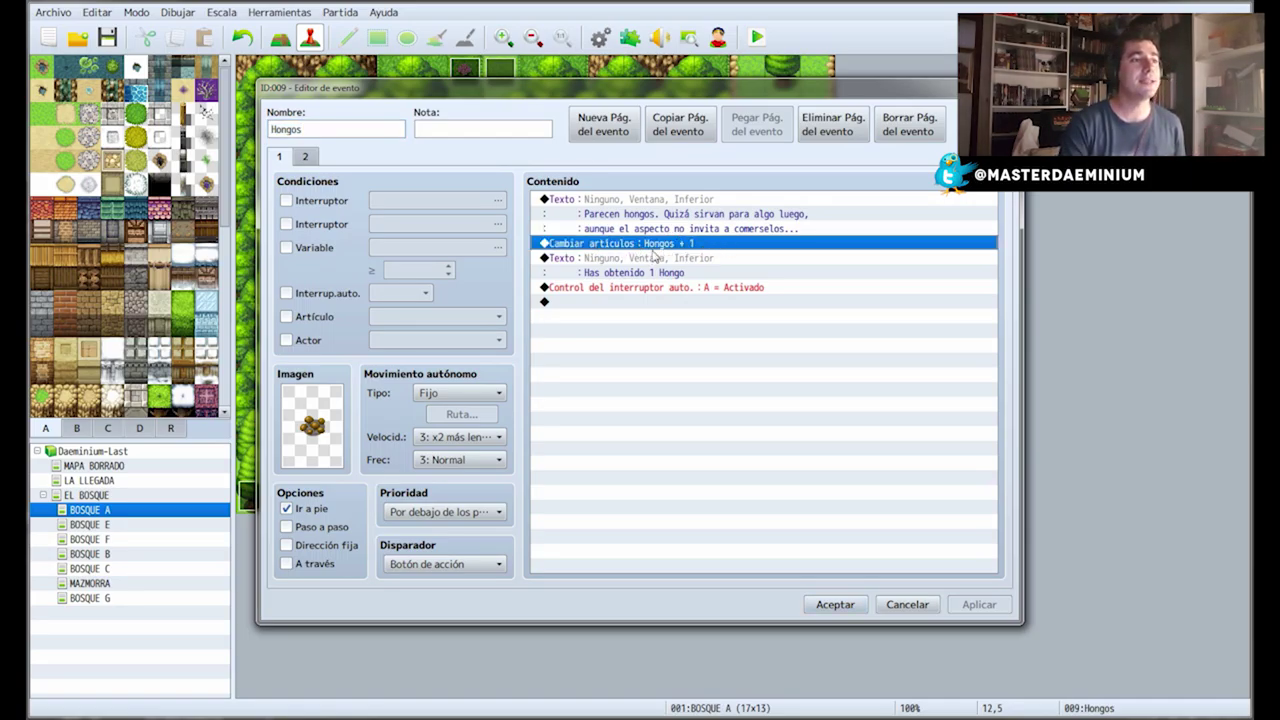
left_click(585, 261)
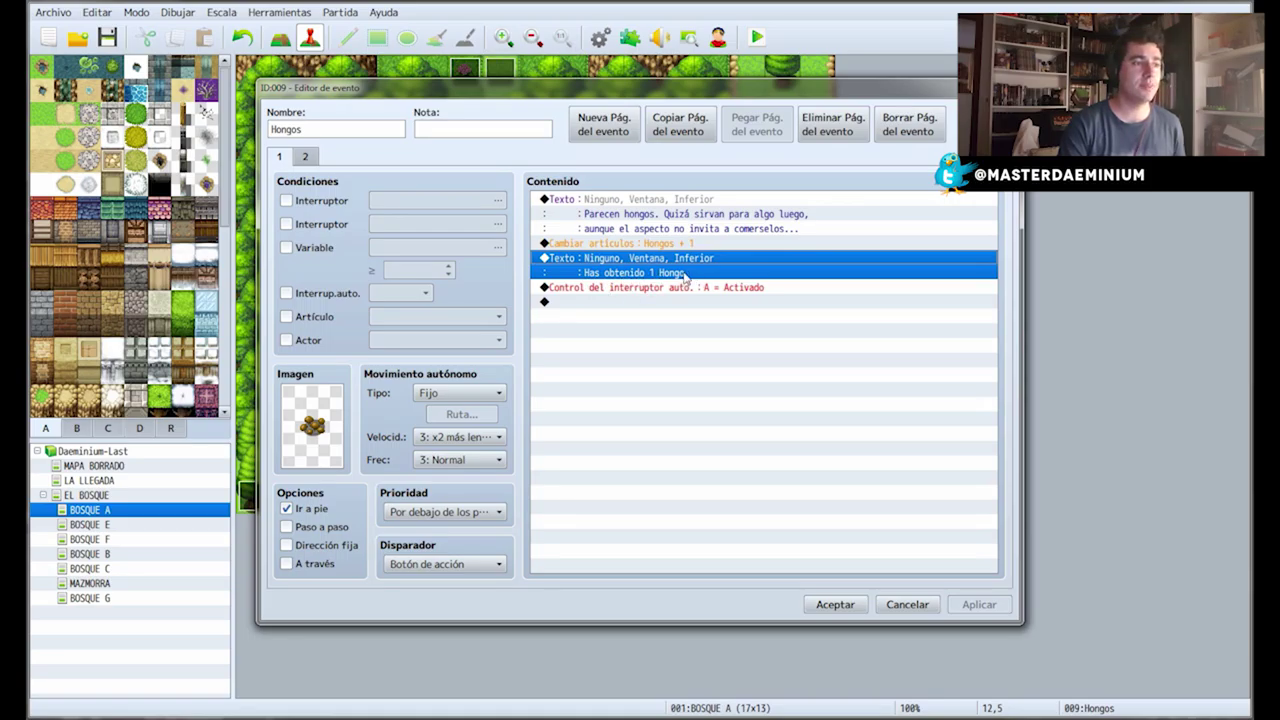
left_click(723, 290)
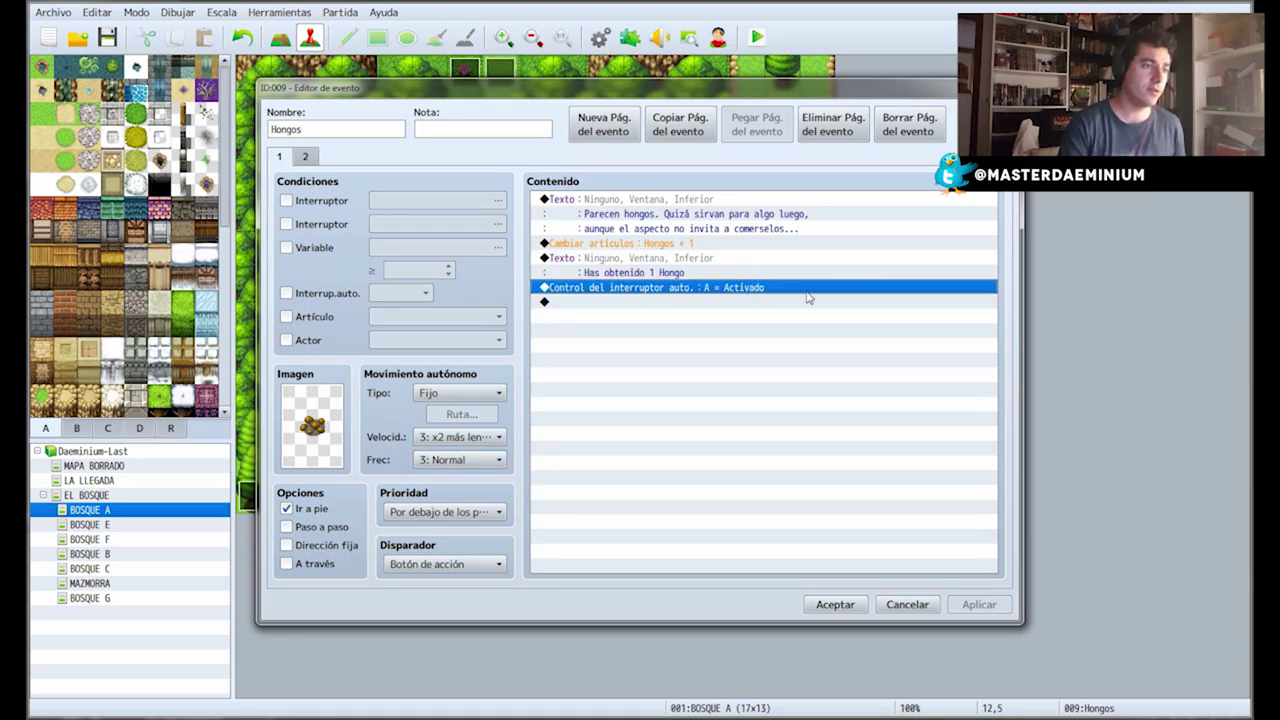
left_click(312, 158)
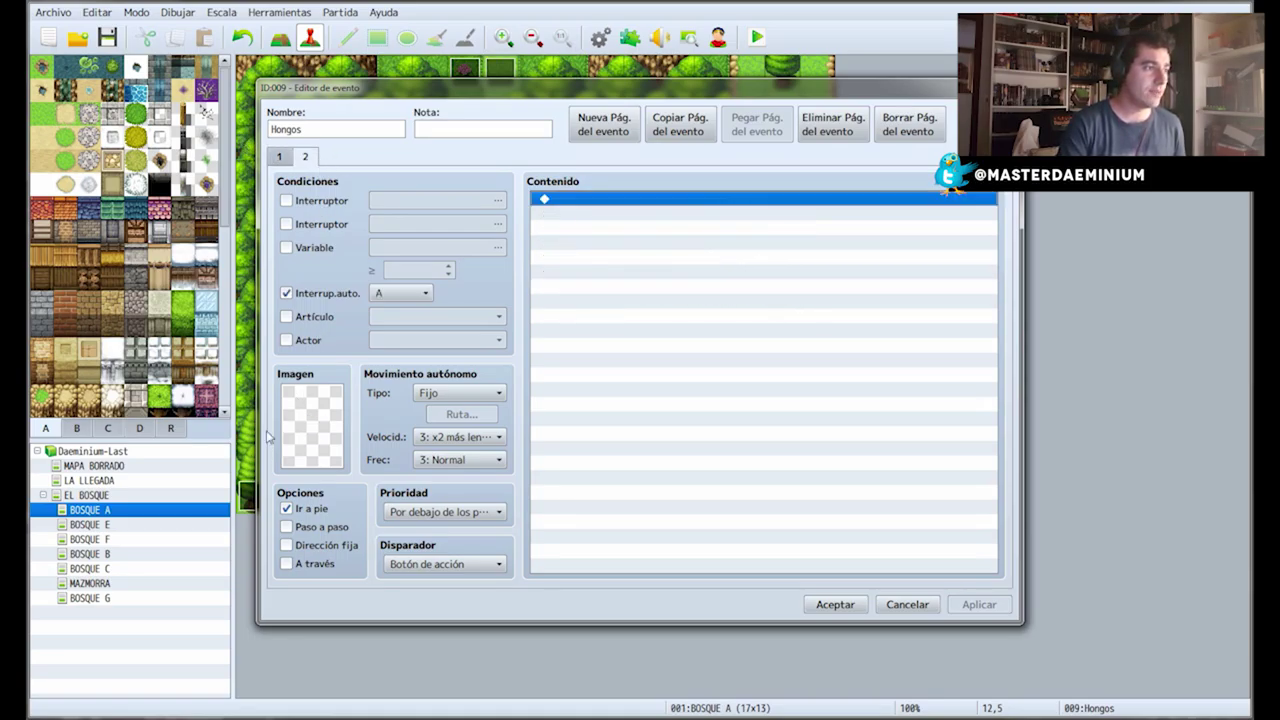
left_click(908, 603)
Open the database and inspect the effect assigned to the Hongos item.
key("F9")
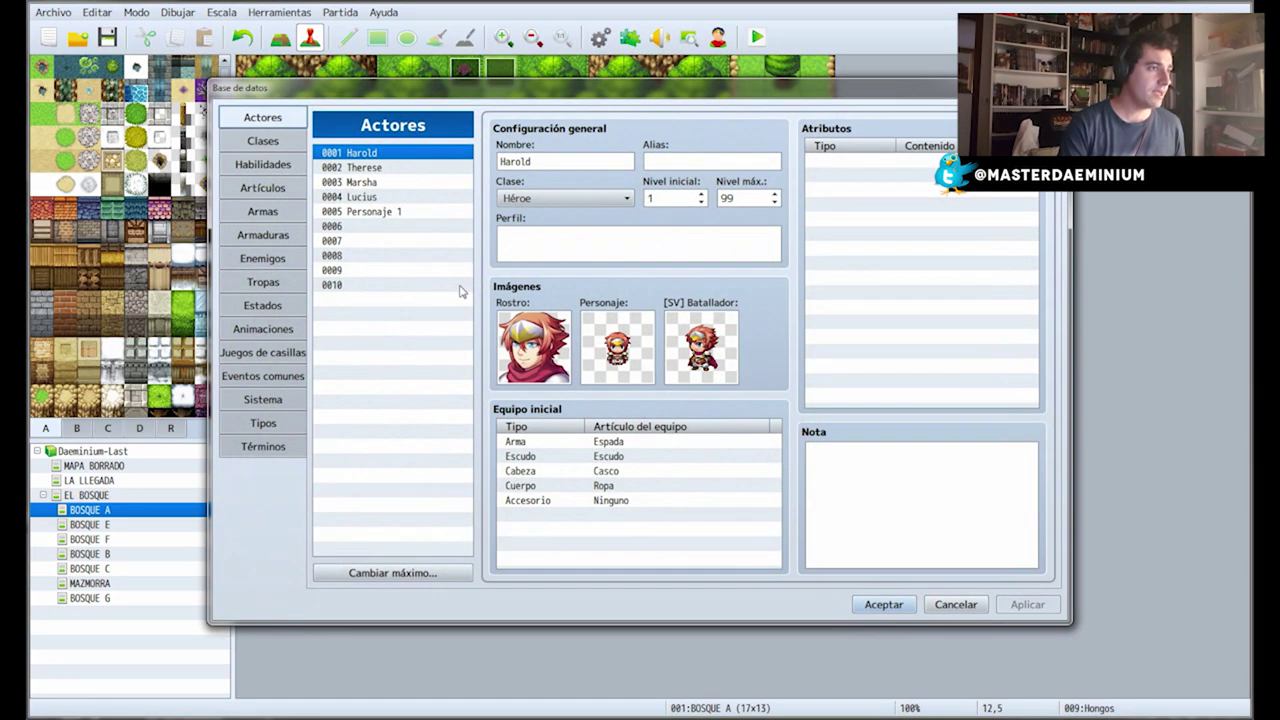
left_click(262, 187)
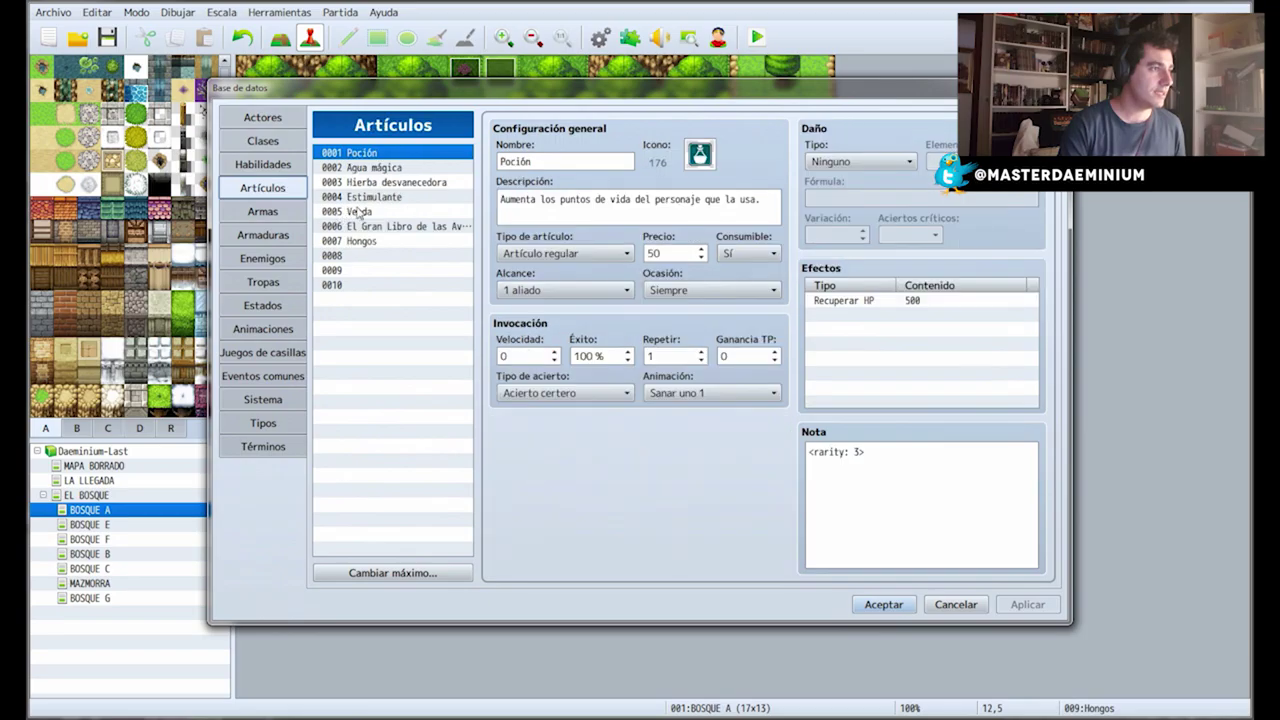
left_click(366, 241)
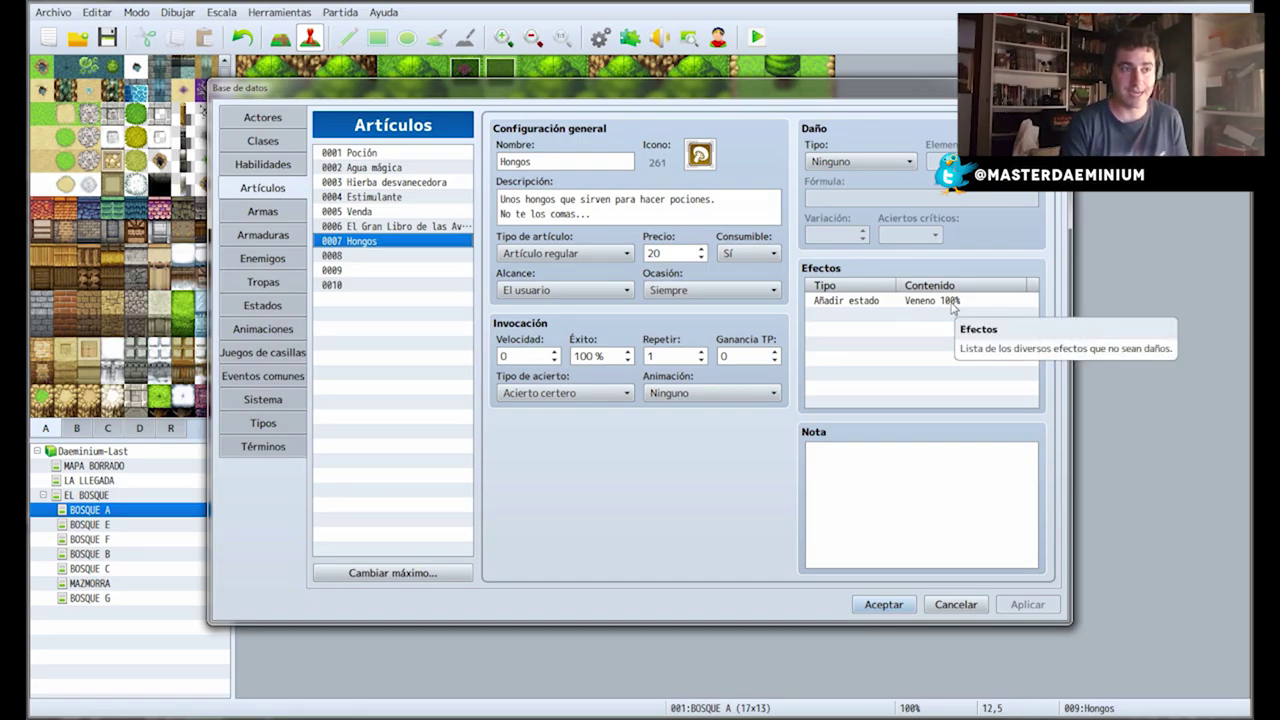
left_click(855, 303)
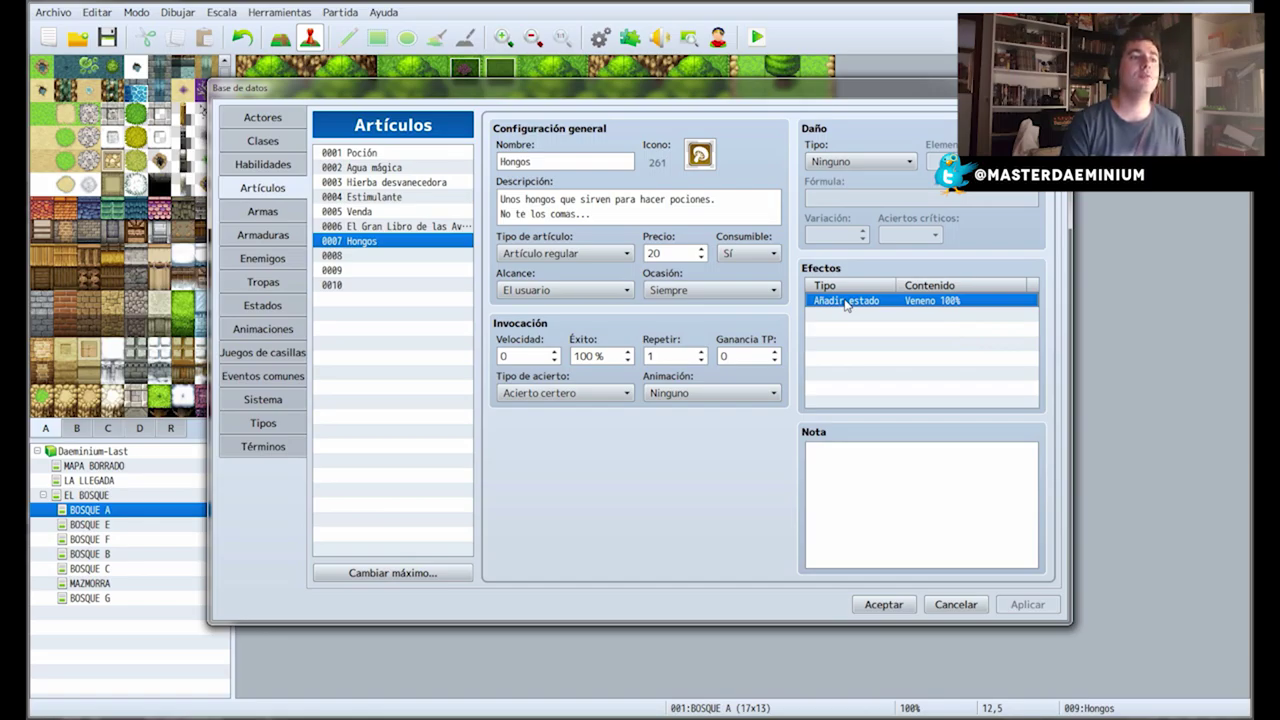
Examine the effect types available for the Hongos item, including the selectable Evento común entries, and discard any changes.
right_click(845, 303)
left_click(848, 309)
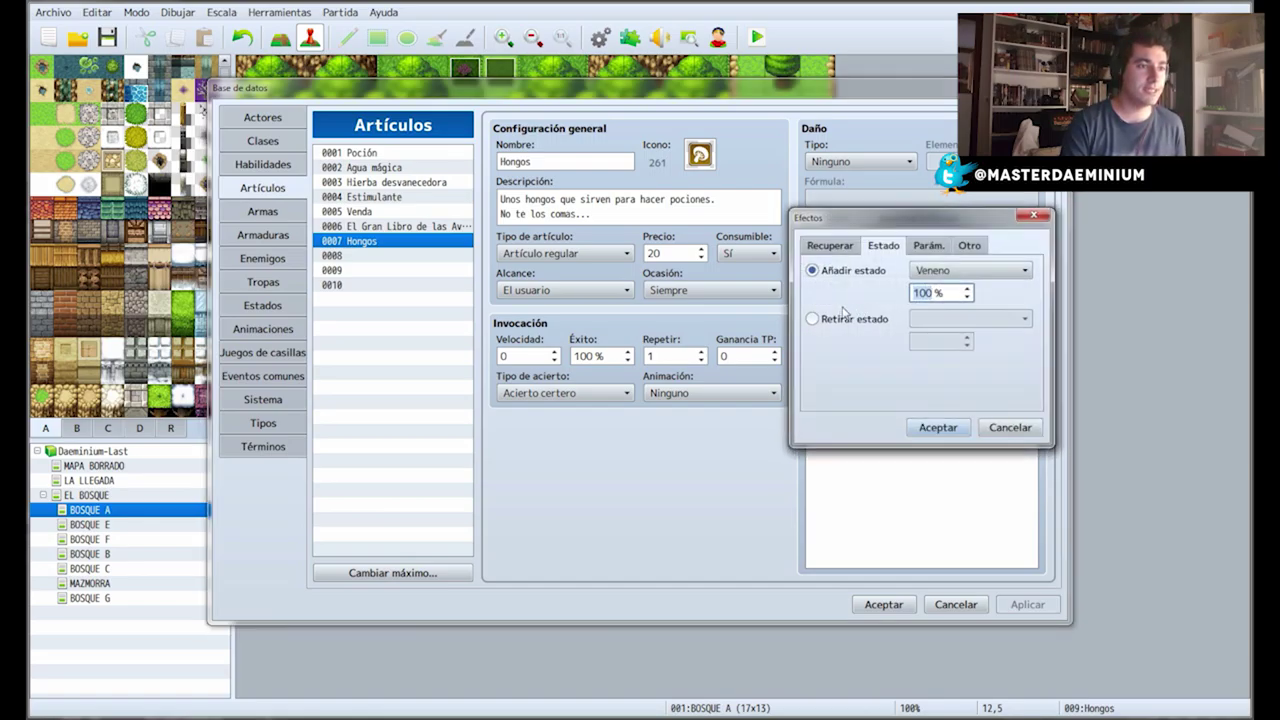
left_click(830, 248)
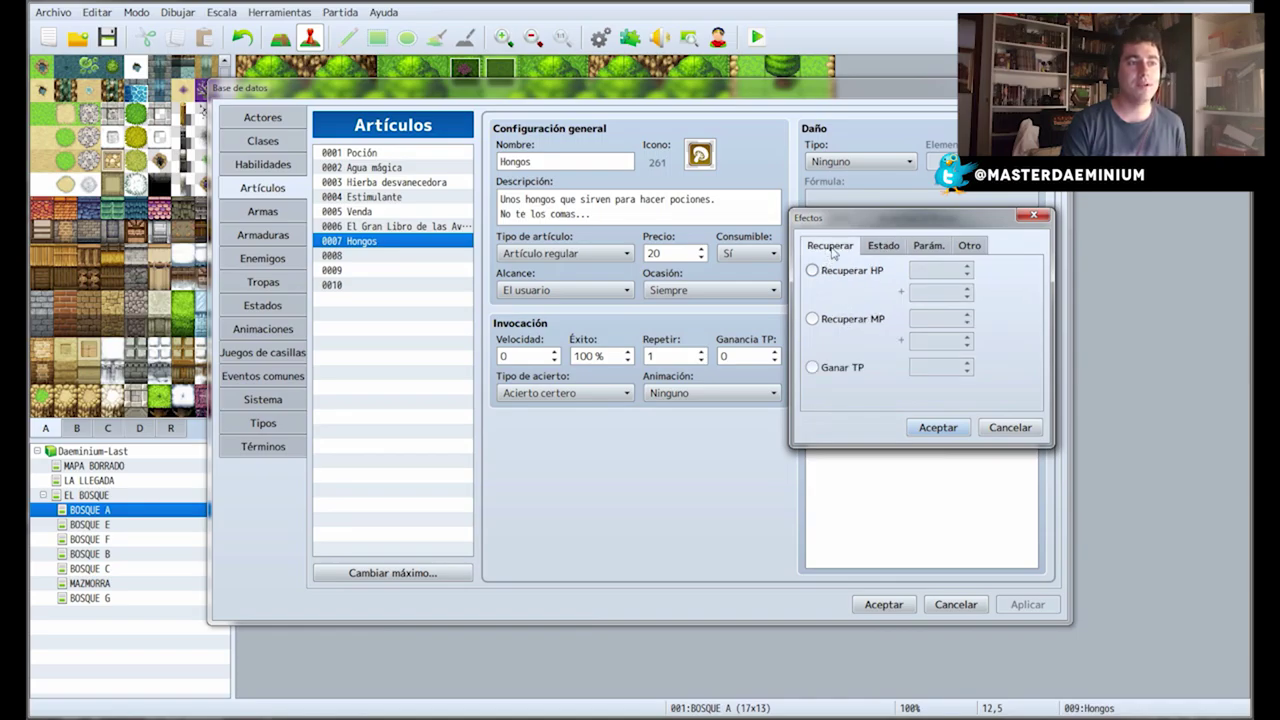
left_click(883, 247)
left_click(933, 246)
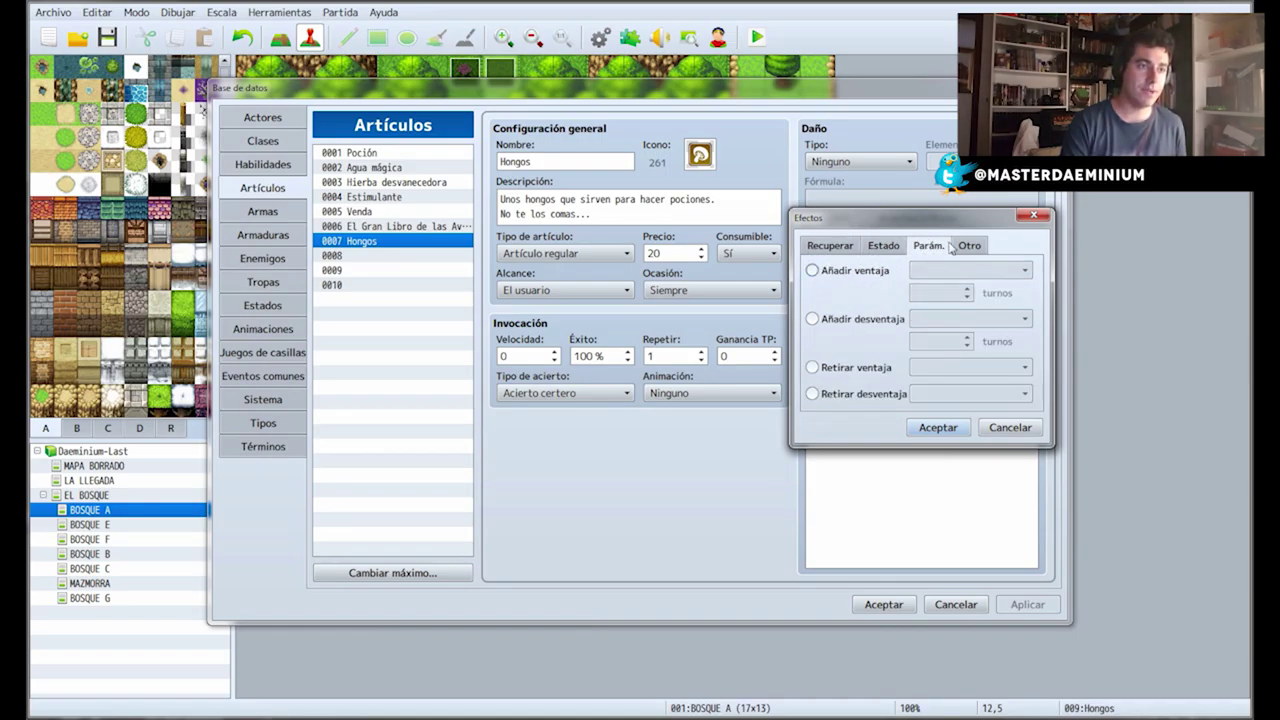
left_click(968, 246)
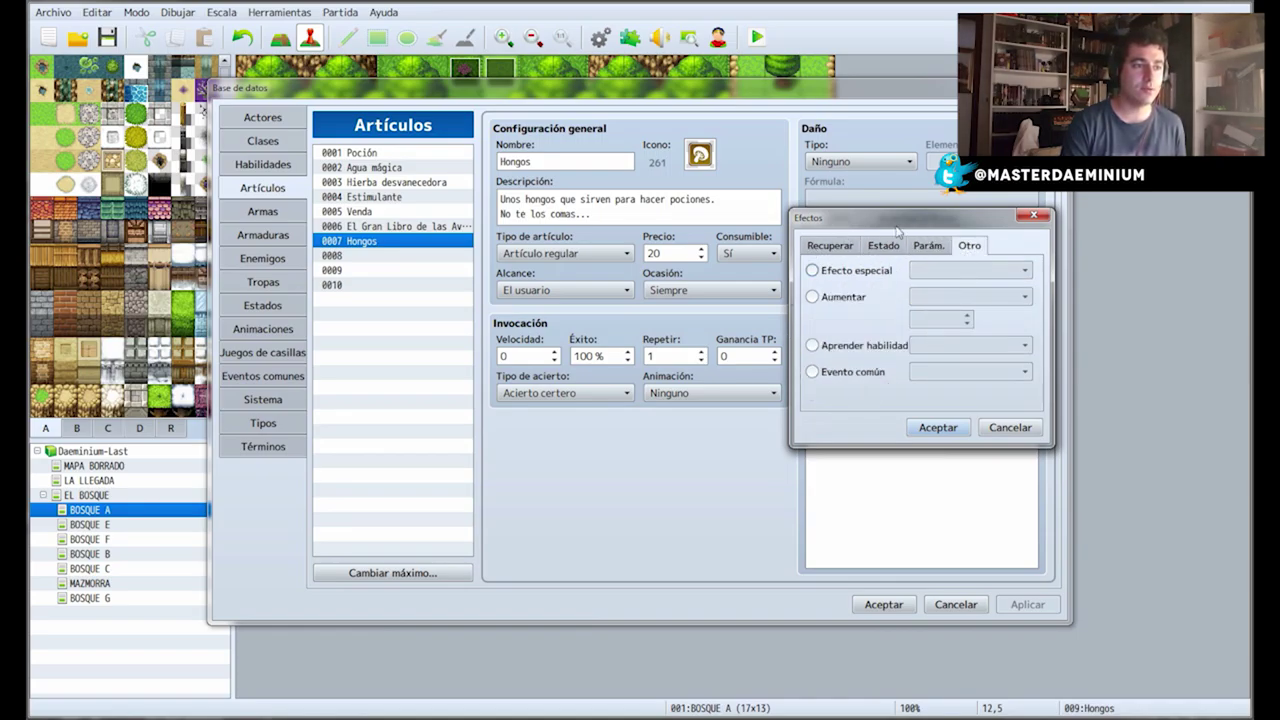
left_click(858, 375)
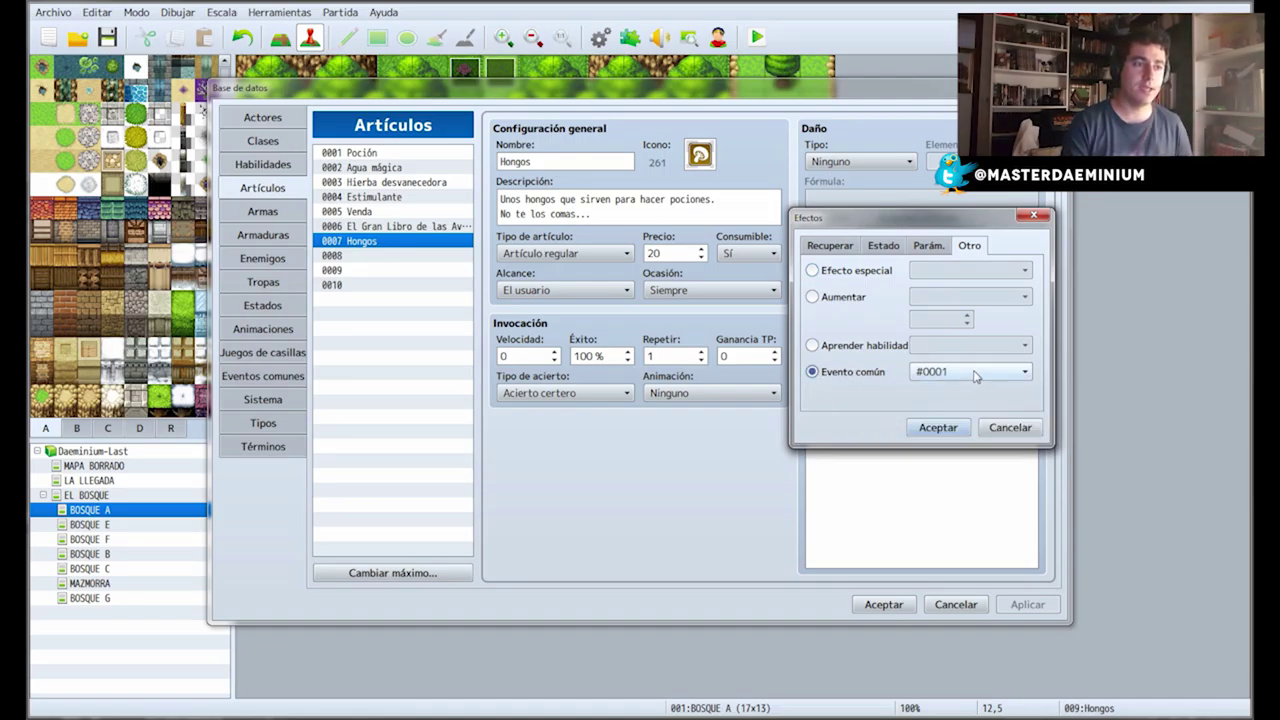
left_click(1024, 376)
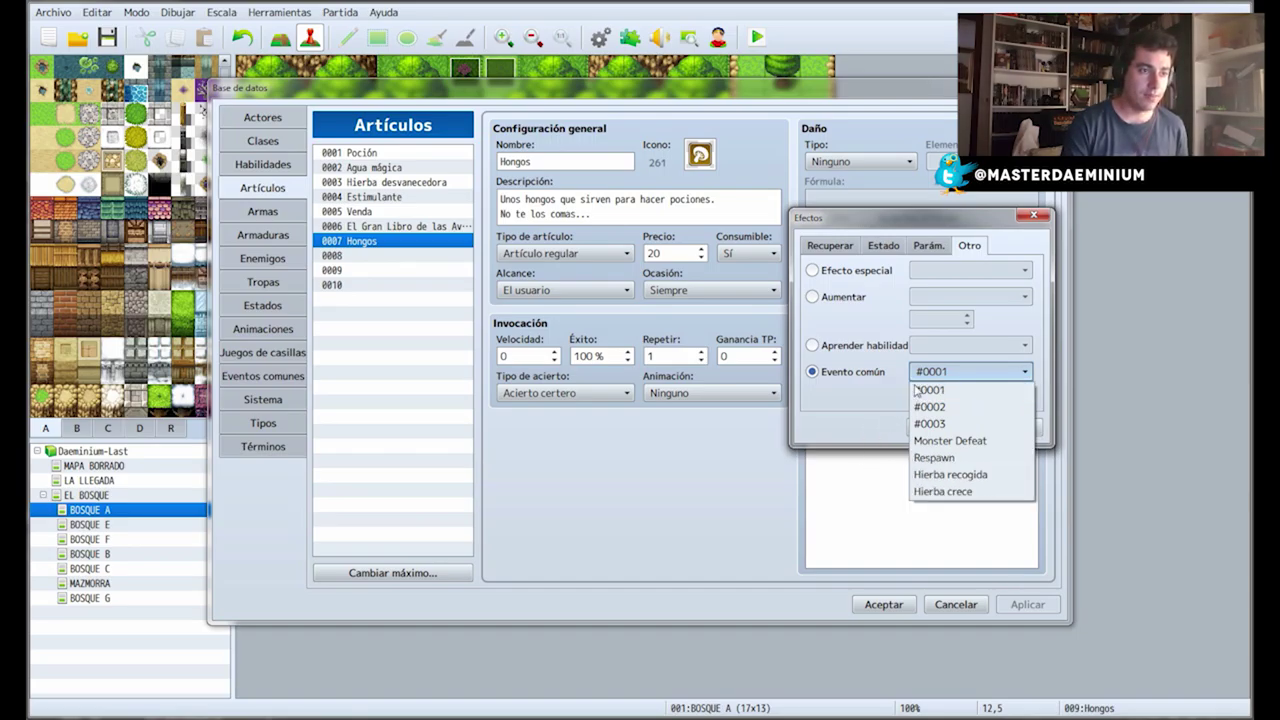
left_click(828, 420)
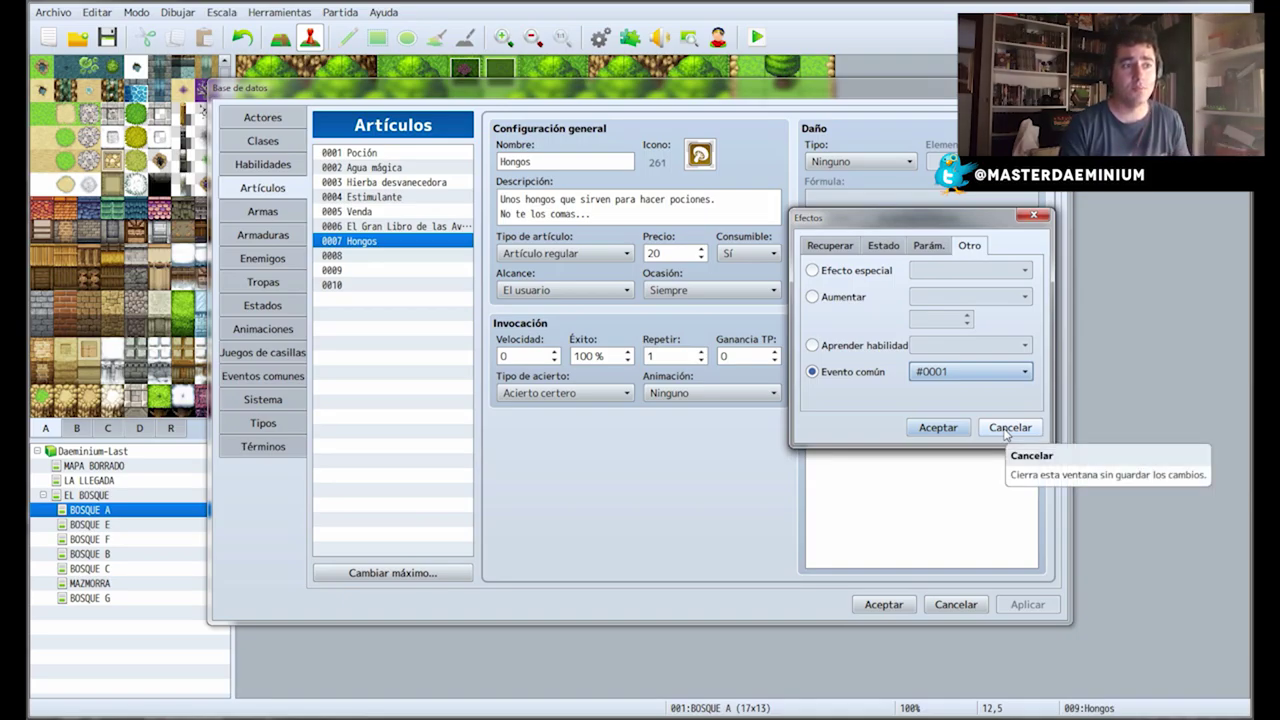
left_click(1006, 430)
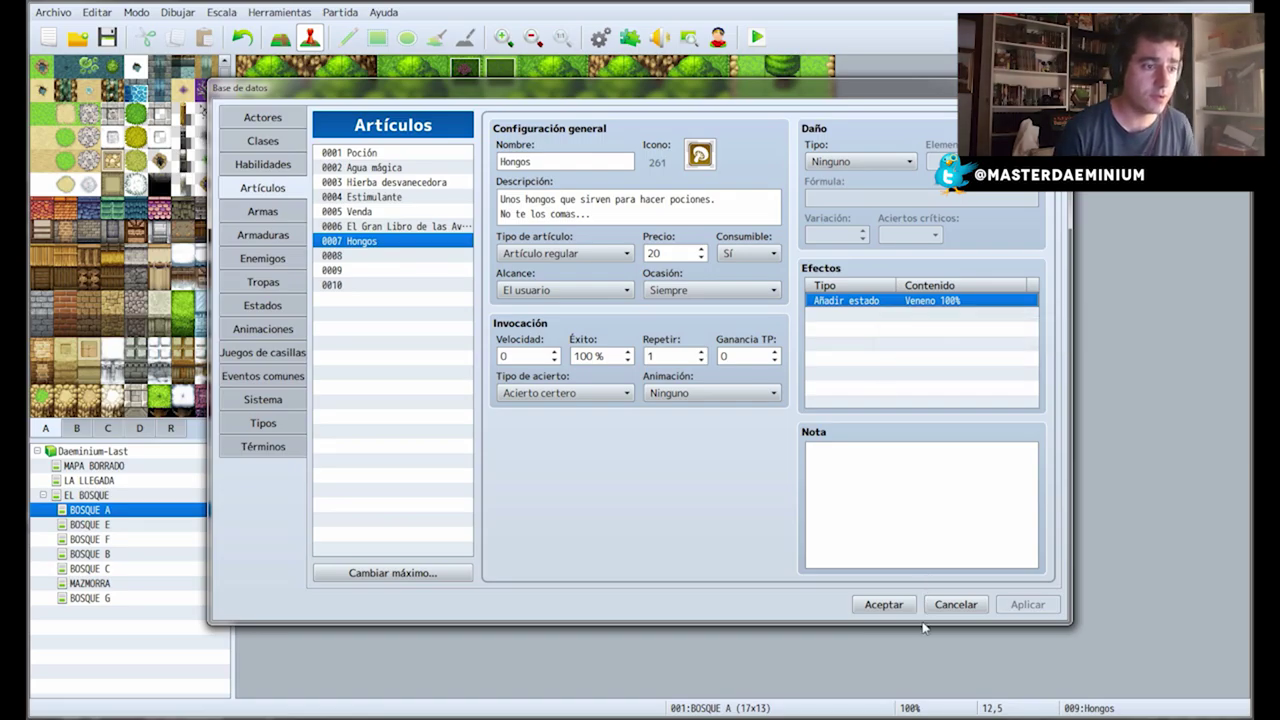
Name common event 0001 "Envenenamiento" and set its trigger to Ejecución automática.
left_click(268, 376)
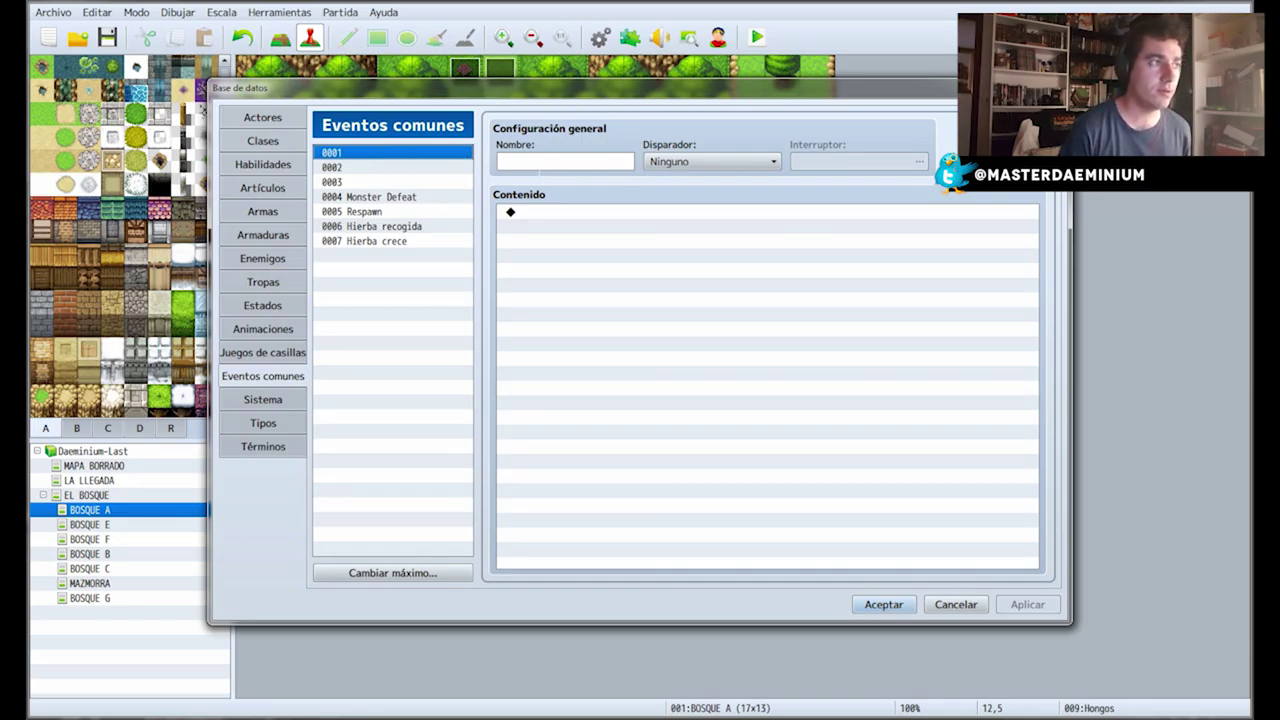
left_click(560, 161)
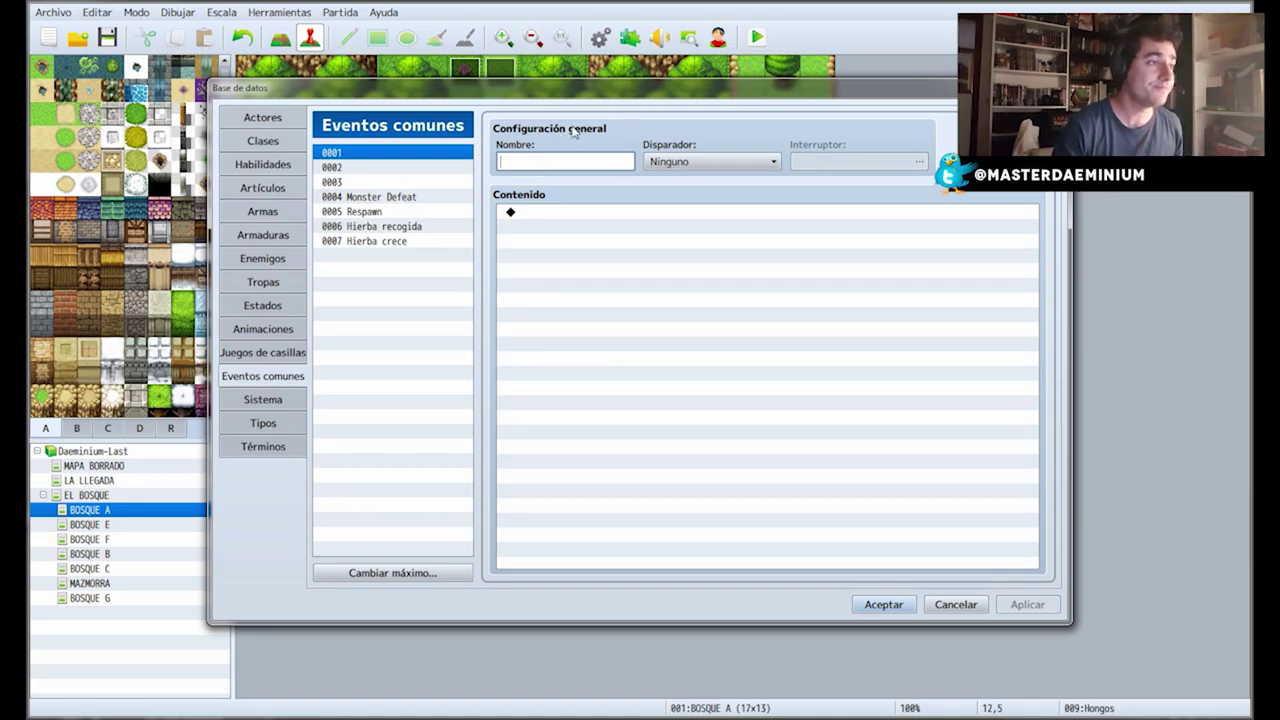
type("E")
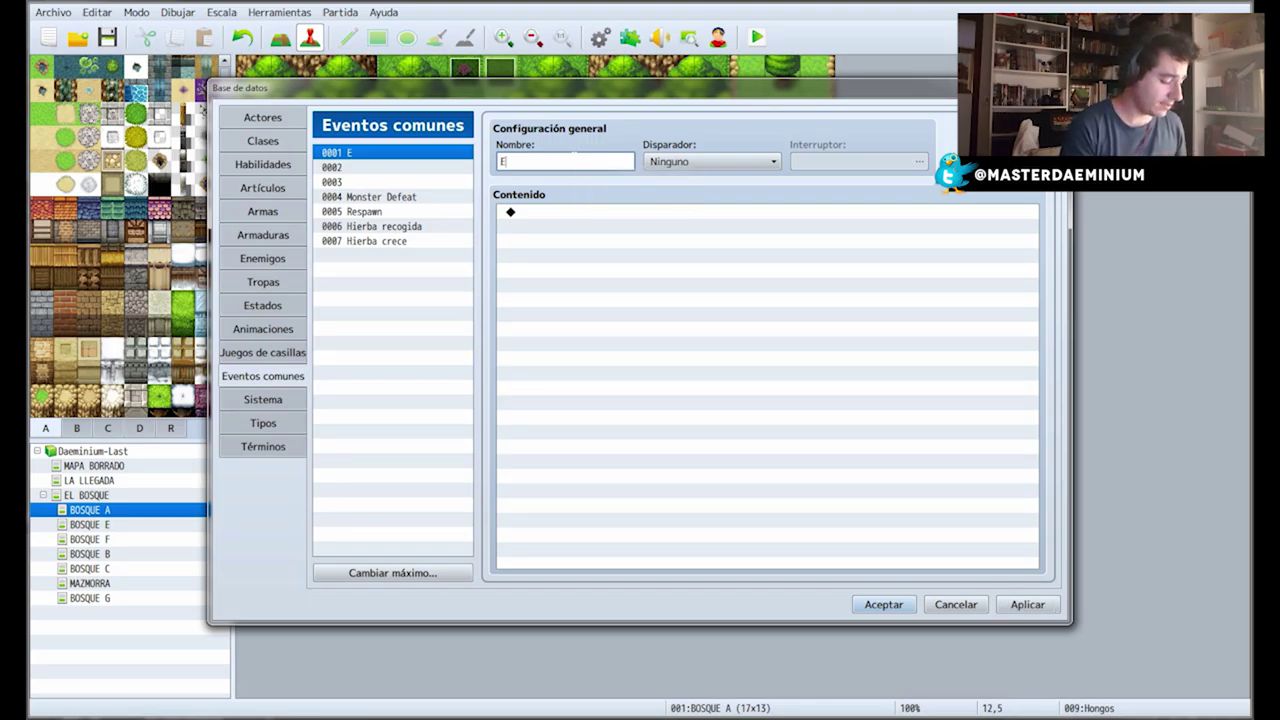
type("nvenenamiento")
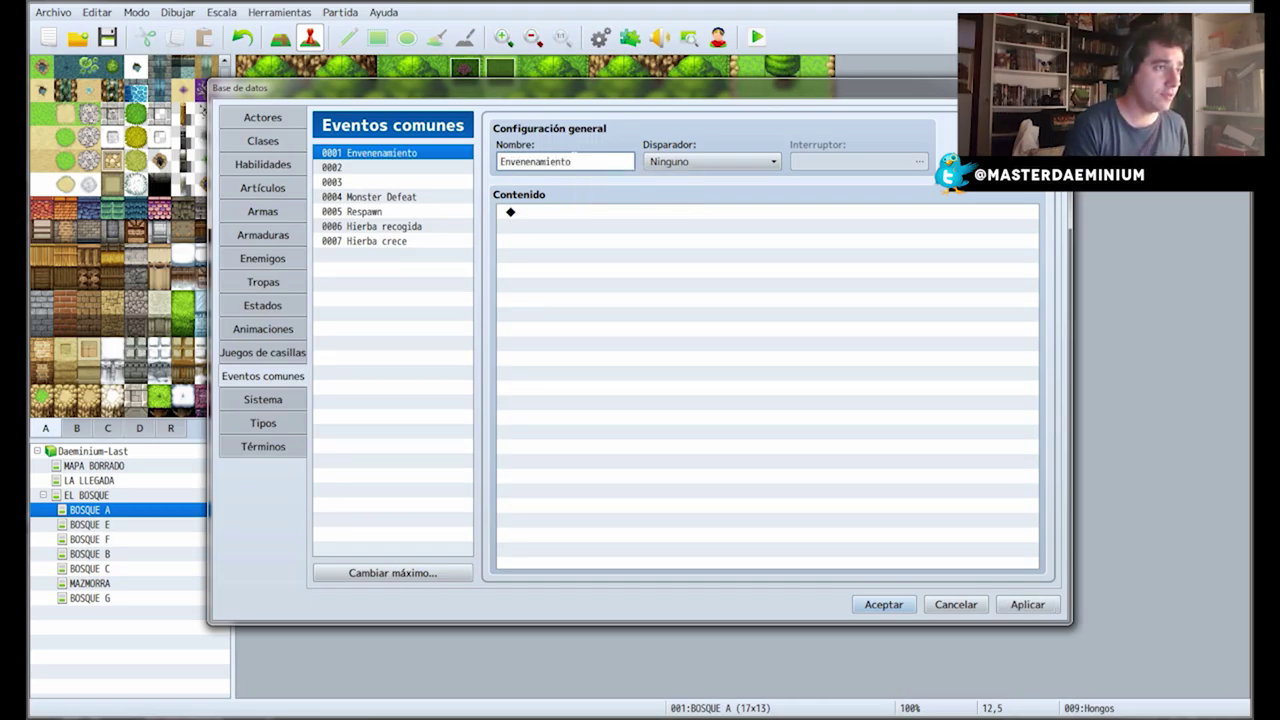
left_click(703, 162)
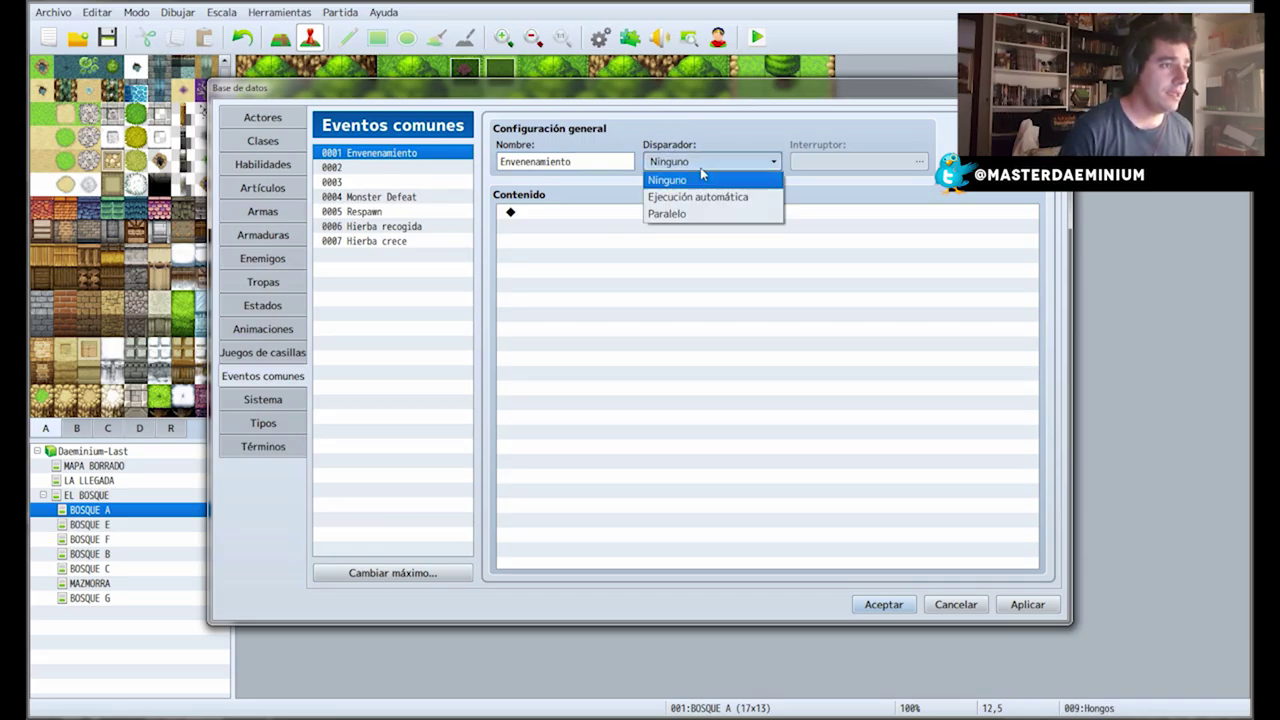
left_click(690, 197)
left_click(572, 213)
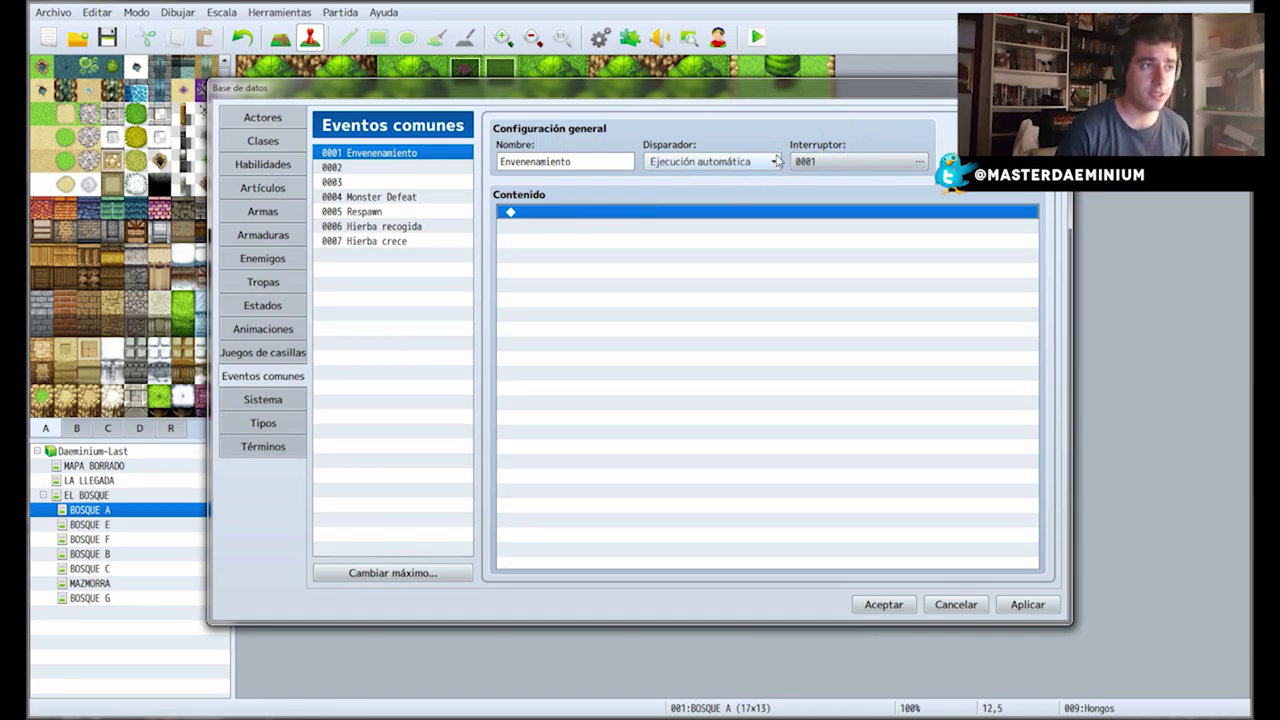
Name switch 0002 "Probabilidad de envenenar" and assign it as the Envenenamiento common event's activation switch.
left_click(919, 161)
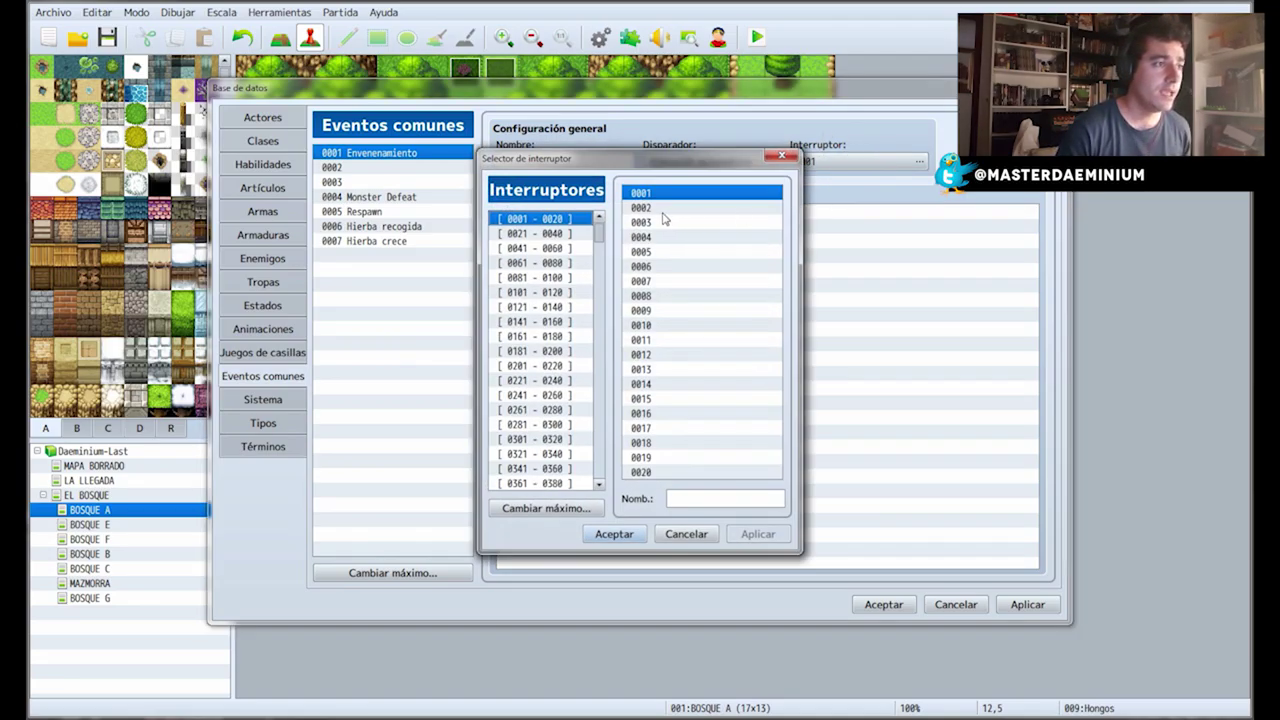
left_click(663, 209)
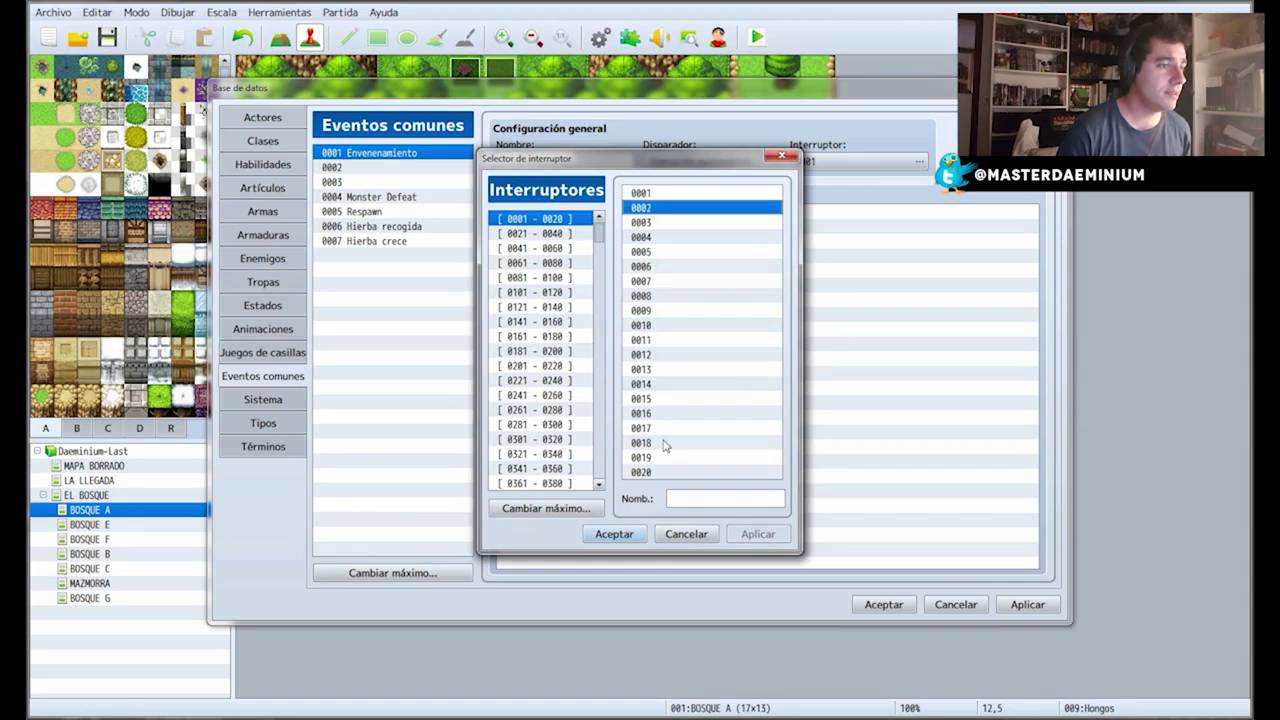
left_click(700, 498)
type("P")
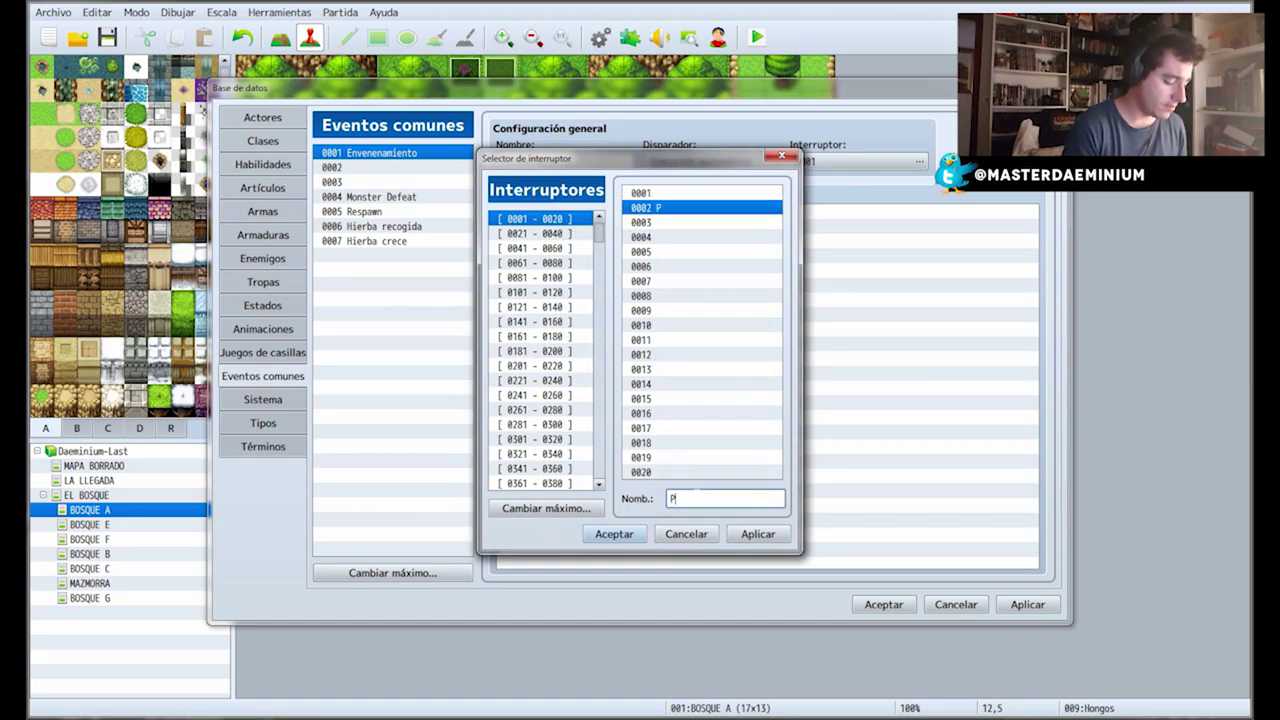
type("robabilidad de envenenar")
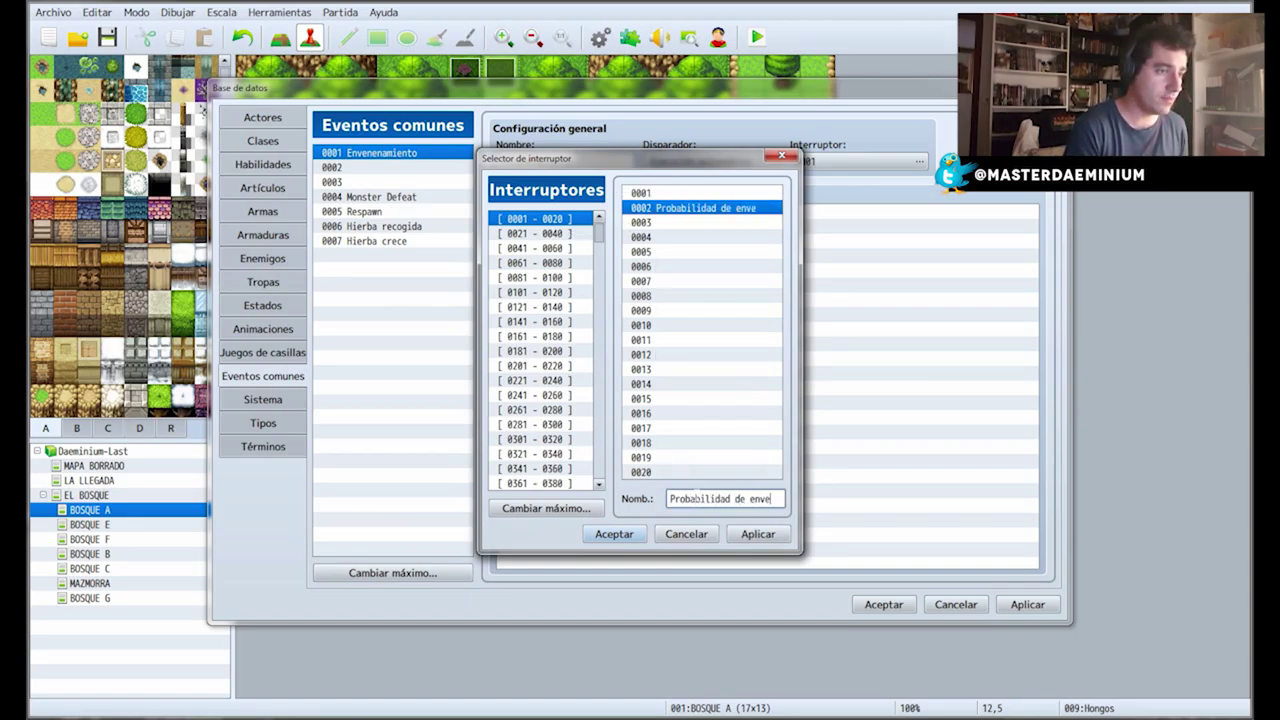
key("BackSpace")
key("BackSpace")
key("BackSpace")
key("BackSpace")
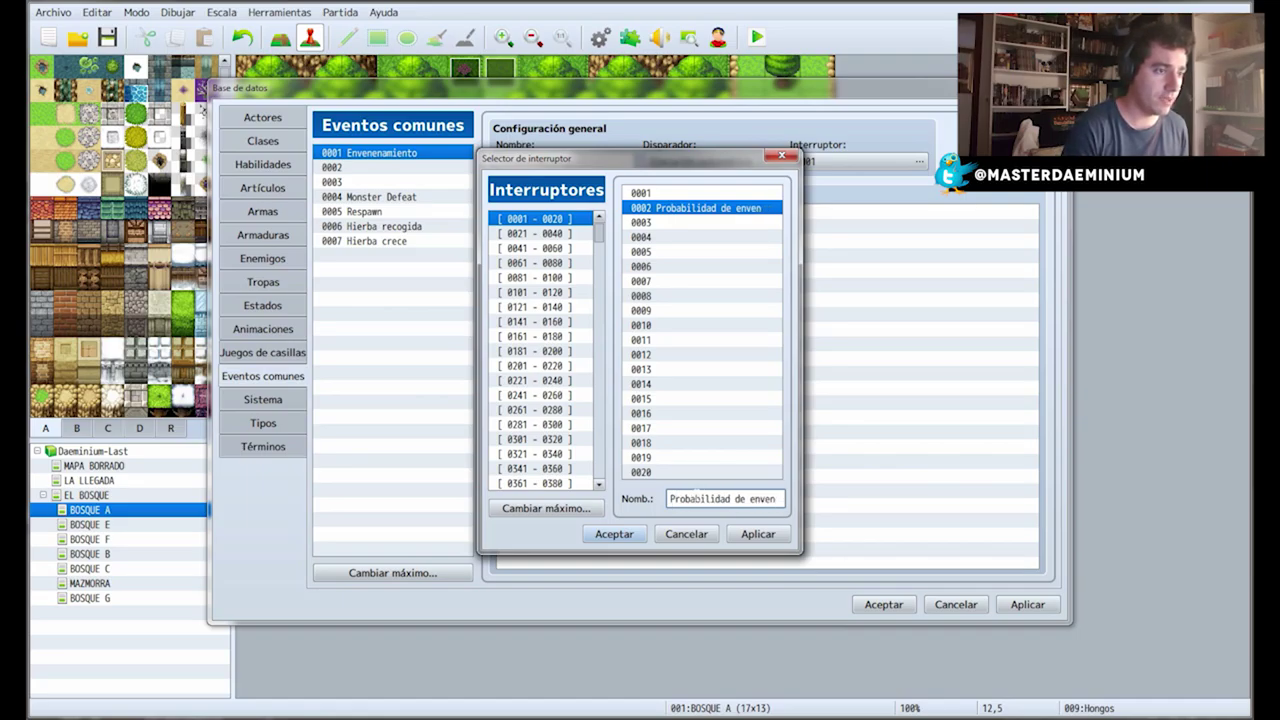
type("nar")
left_click(758, 534)
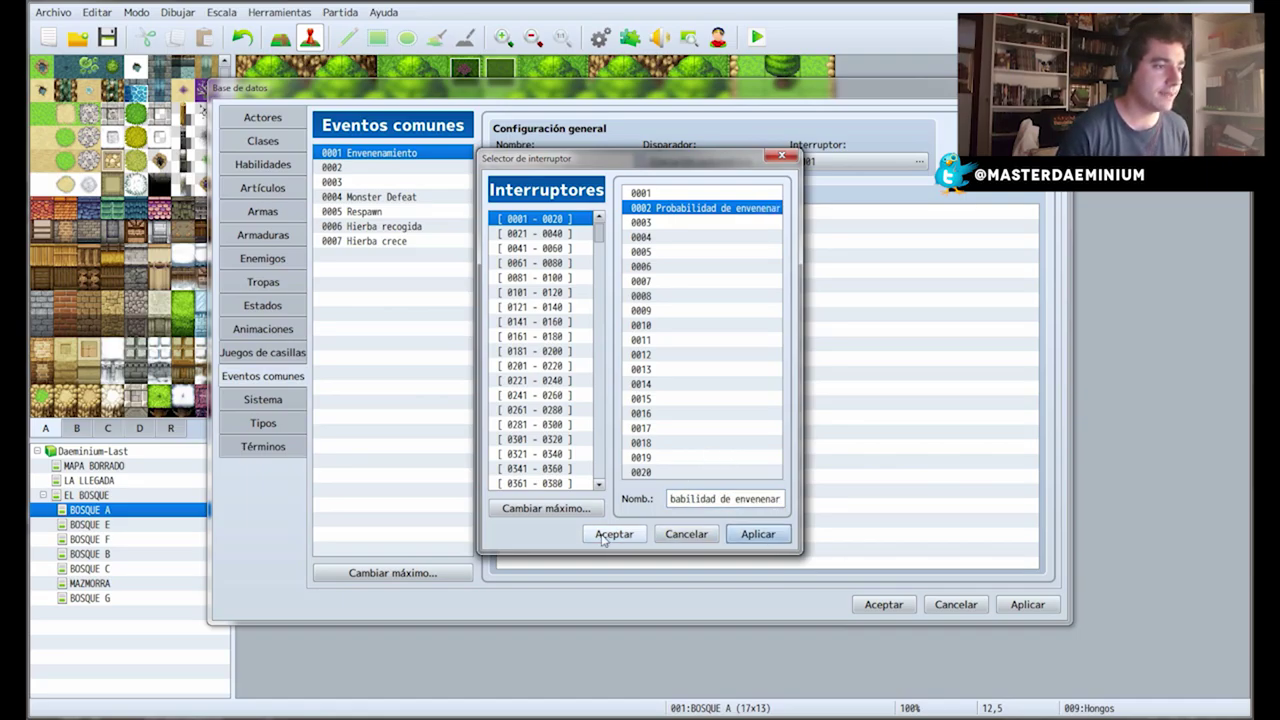
left_click(614, 534)
Add a variable control command to Envenenamiento that sets 0001 RANDOM to a random value from 1 to 100.
double_click(518, 214)
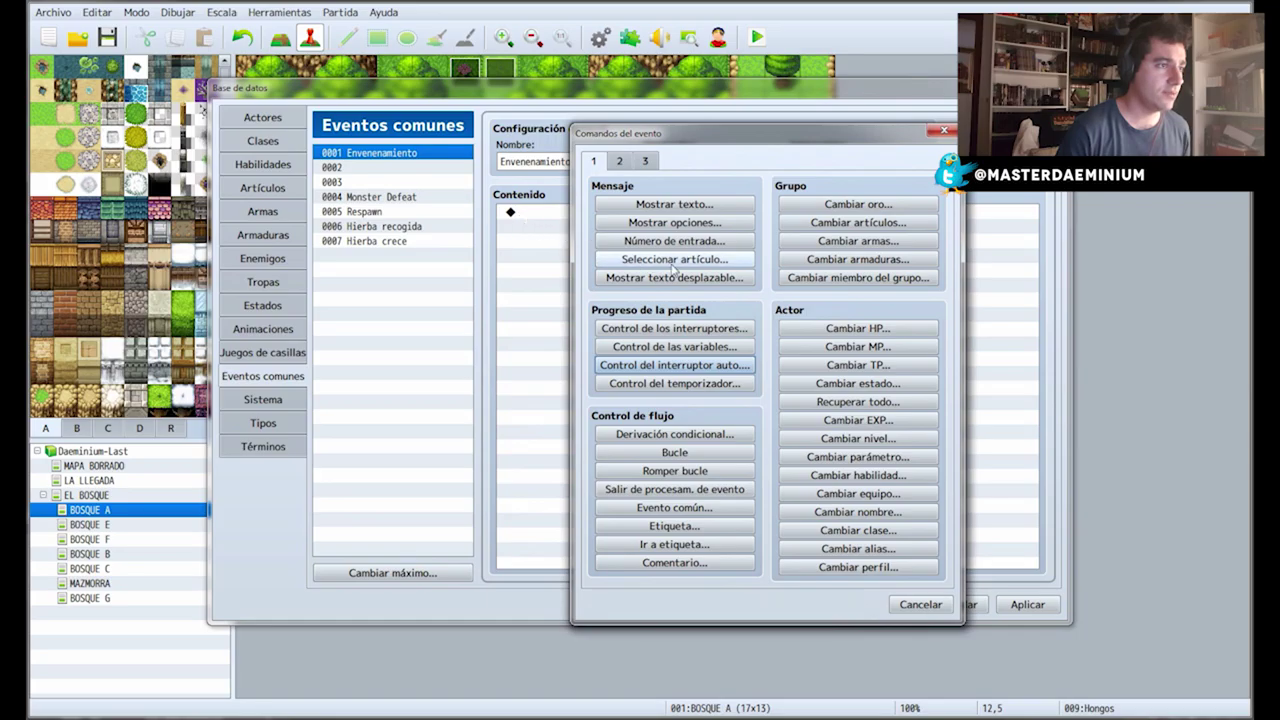
left_click(690, 347)
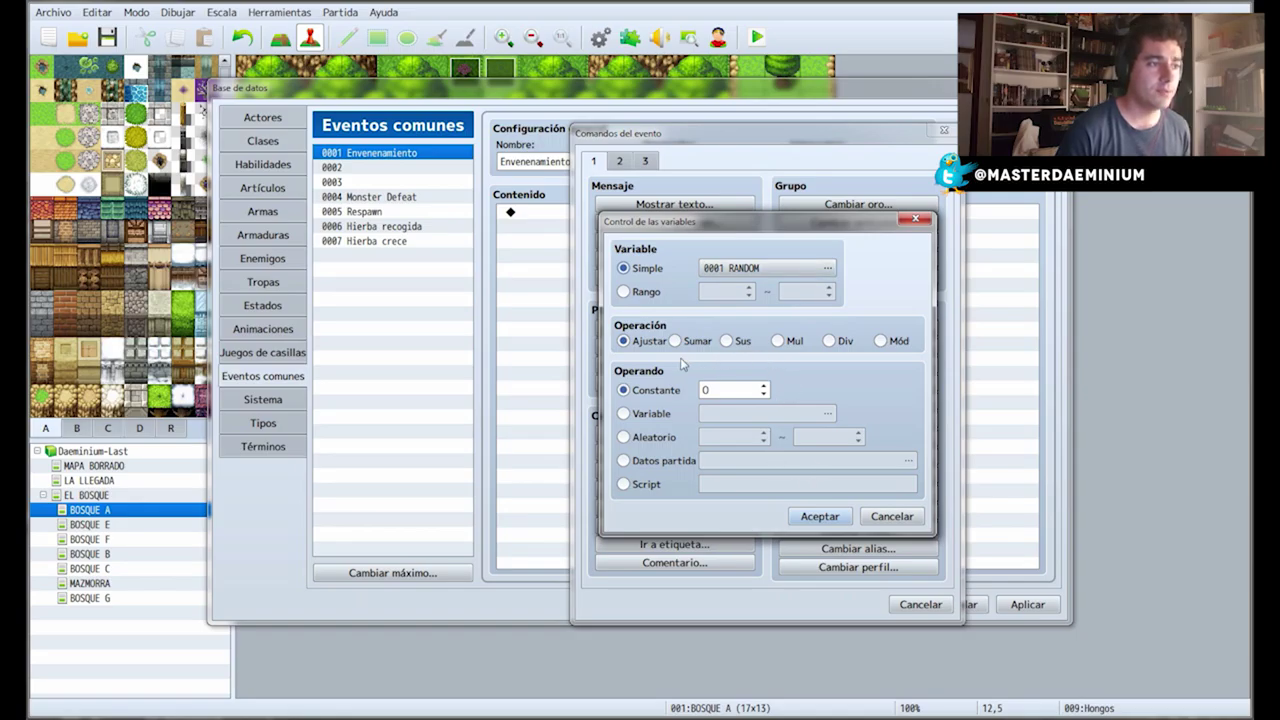
left_click(650, 440)
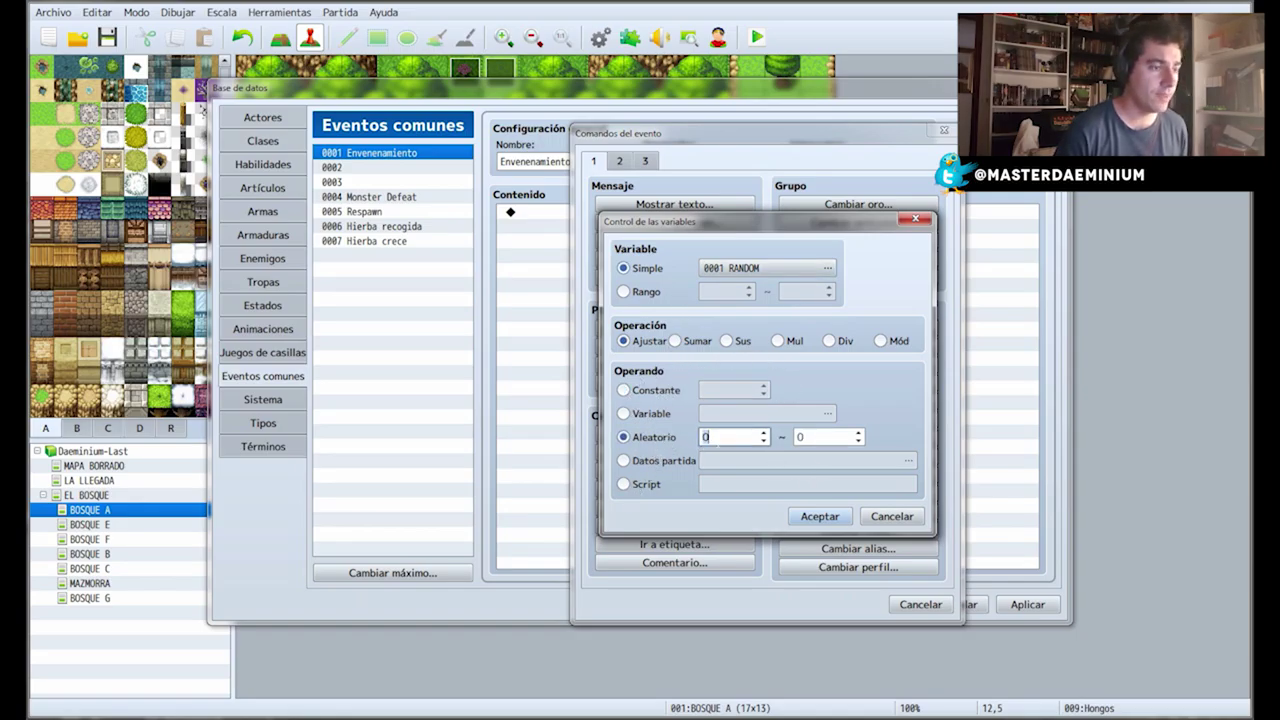
left_click(705, 437)
type("1")
key("Tab")
type("100")
left_click(819, 516)
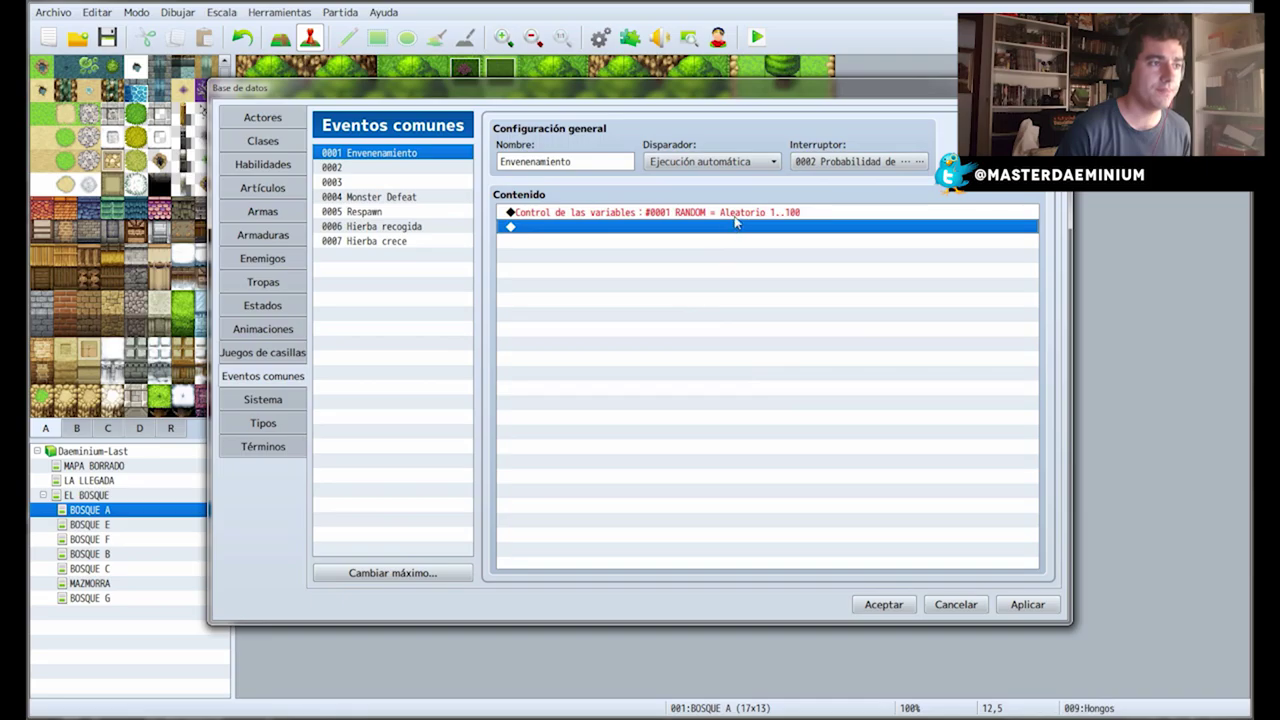
Change the RANDOM variable command's random range to 0 to 99.
left_click(734, 213)
right_click(735, 214)
left_click(771, 244)
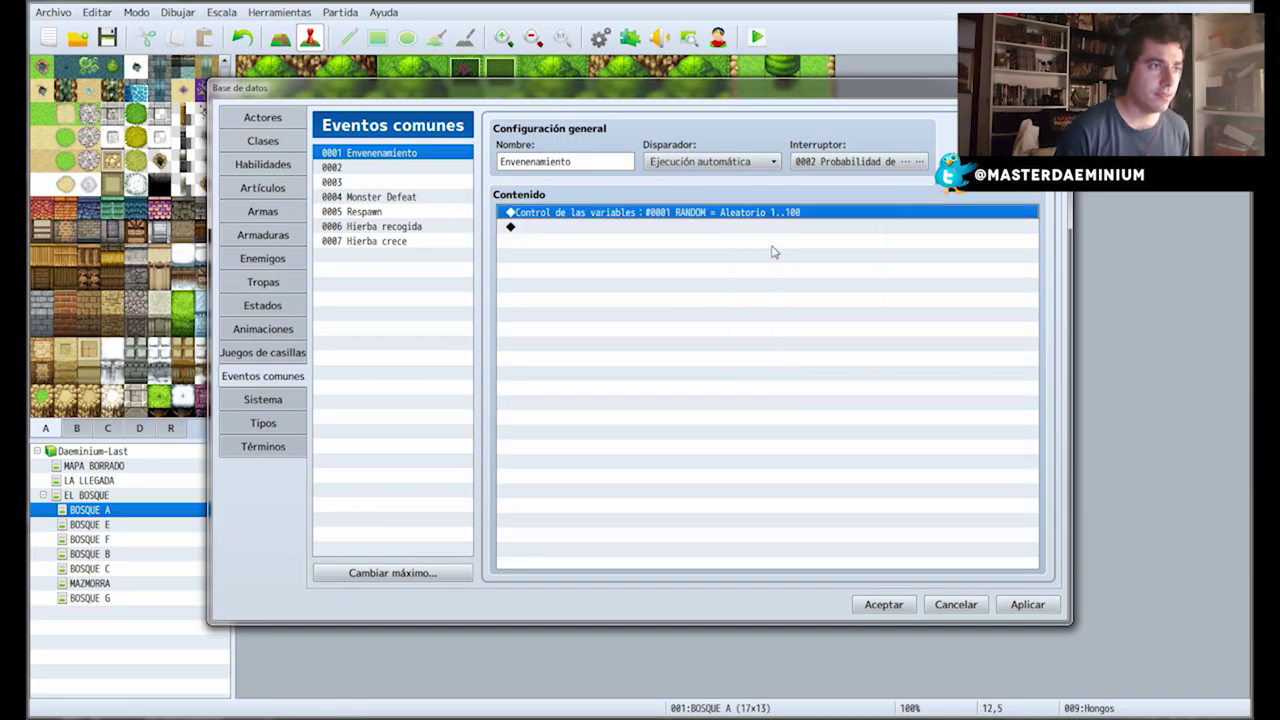
double_click(704, 440)
type("0")
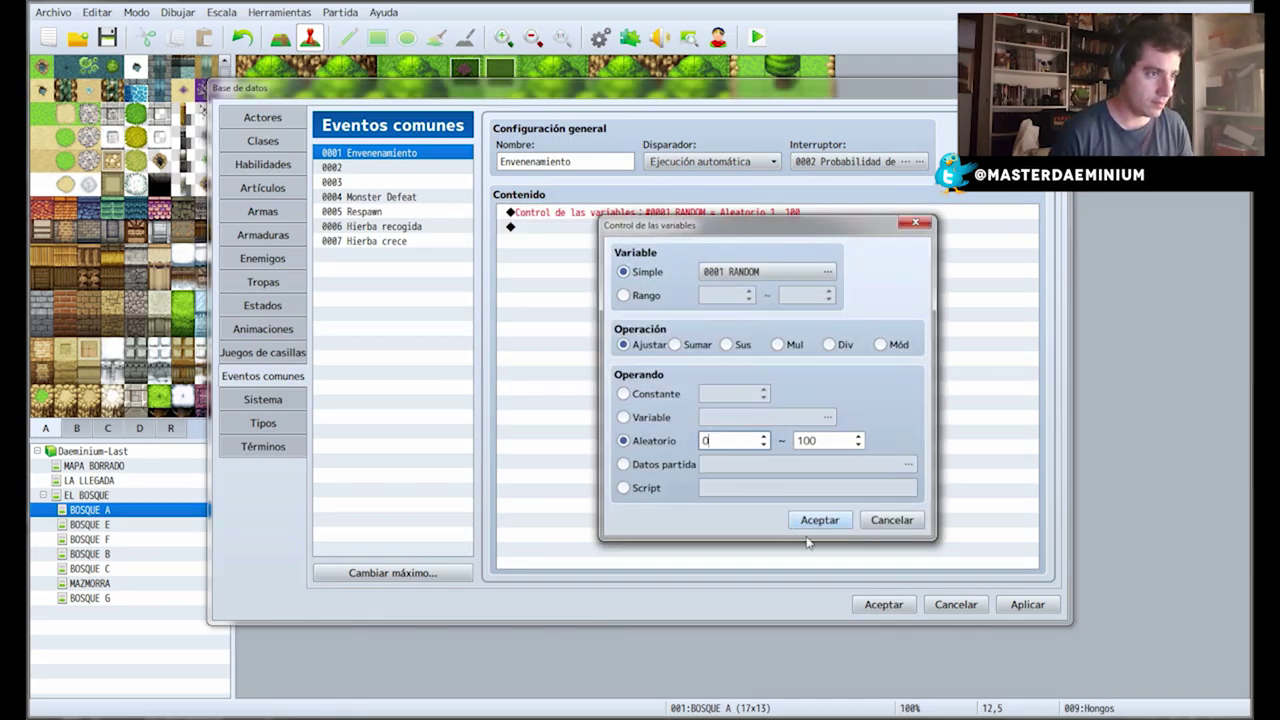
double_click(810, 440)
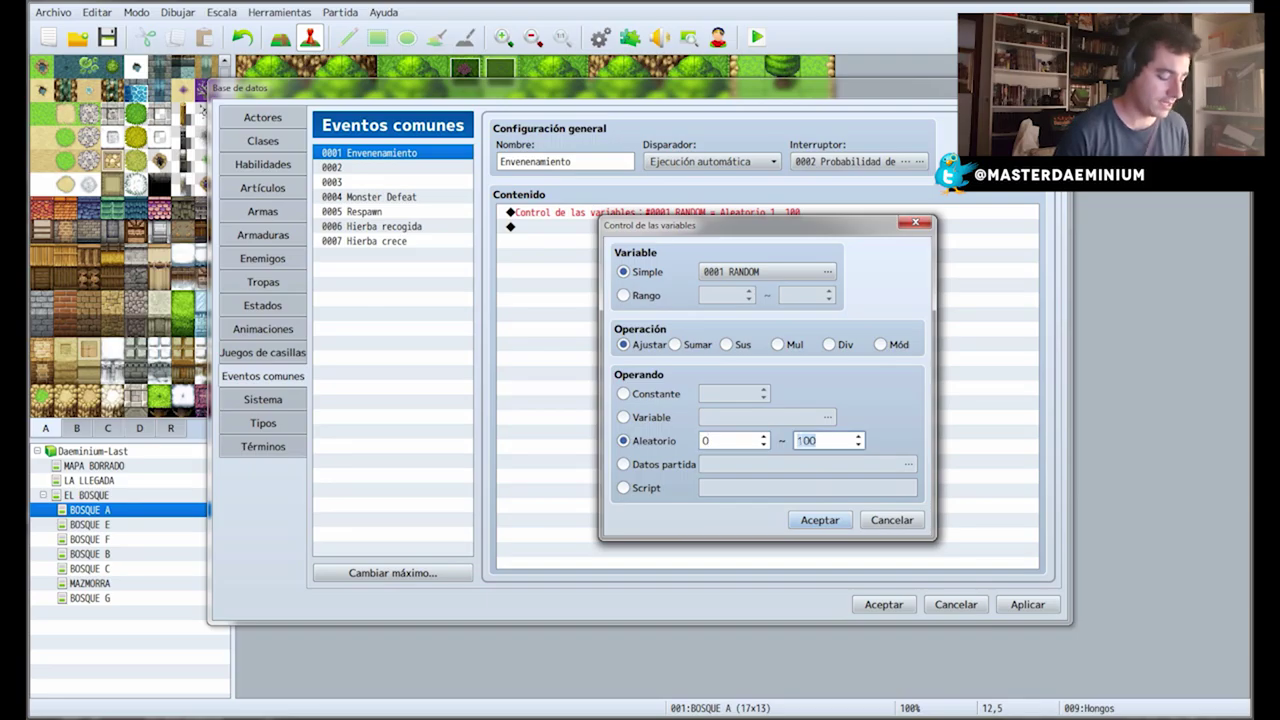
type("99")
left_click(820, 520)
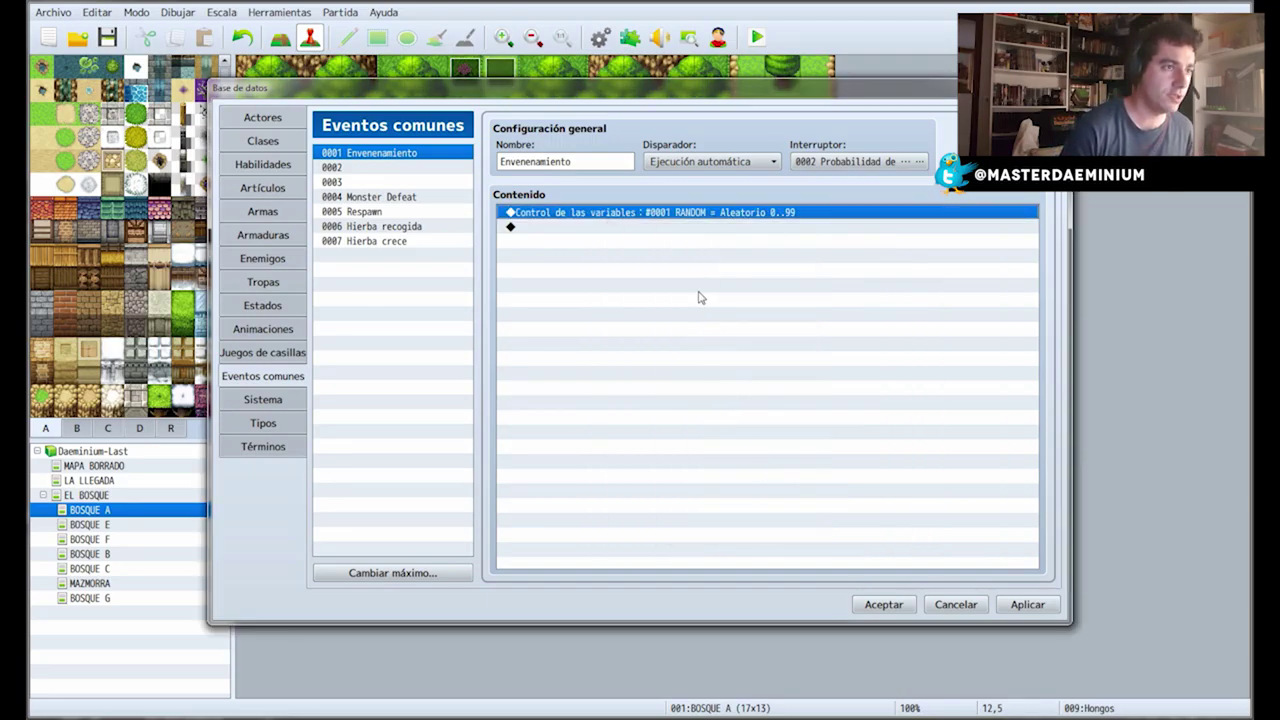
key("Down")
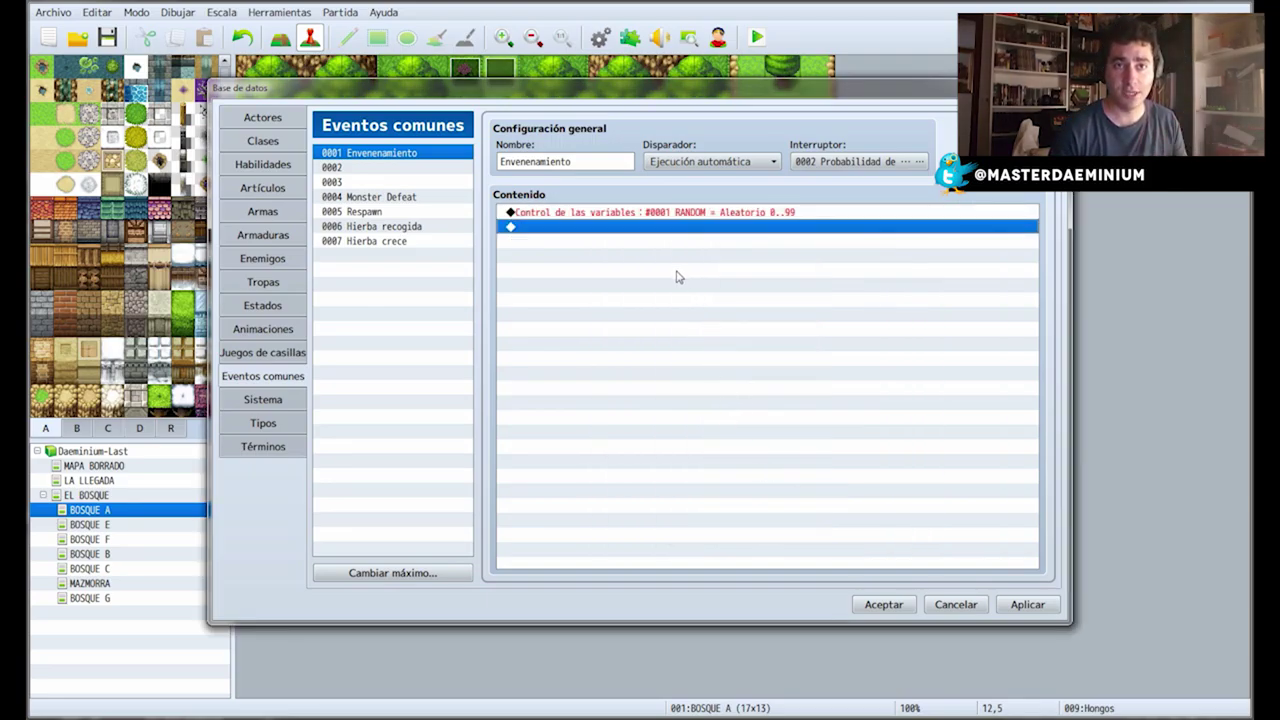
Set the RANDOM variable command's random range back to 1 to 100.
left_click(736, 213)
right_click(736, 214)
left_click(772, 241)
left_click(720, 440)
type("1")
key("Tab")
type("100")
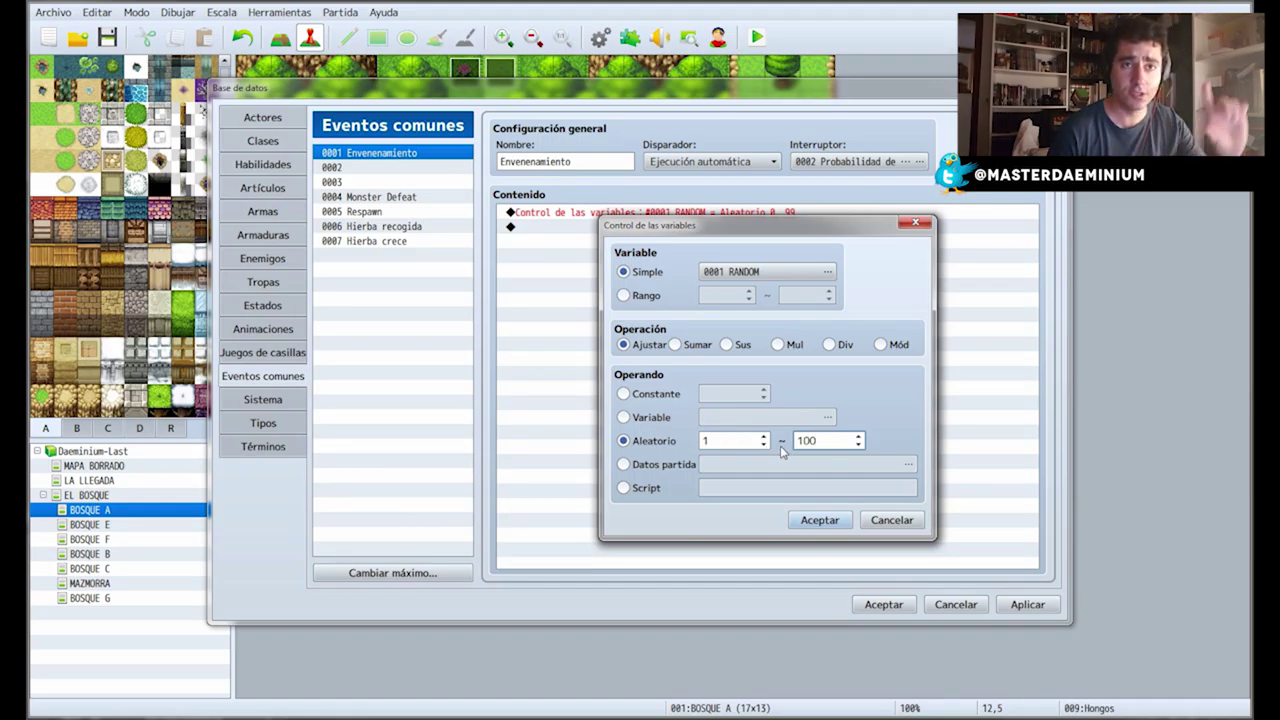
left_click(819, 520)
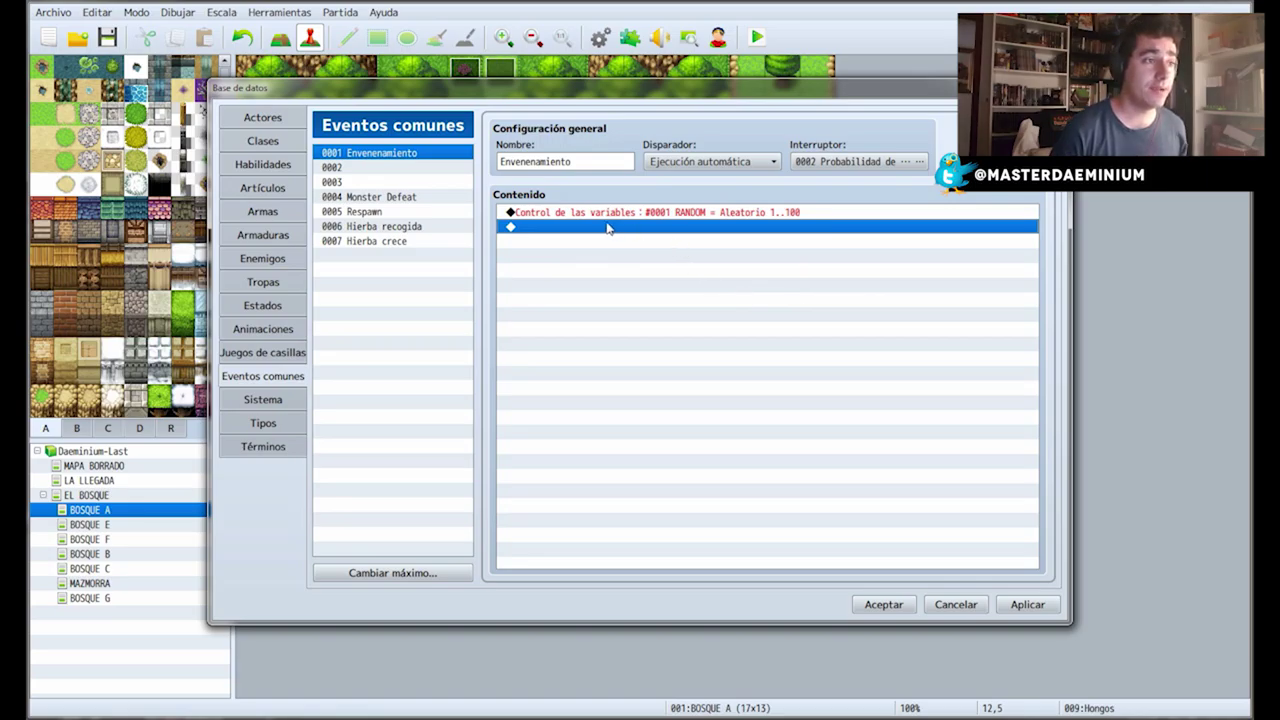
Set up a conditional branch below the variable command that checks whether 0001 RANDOM is ≥ the constant 40.
double_click(584, 228)
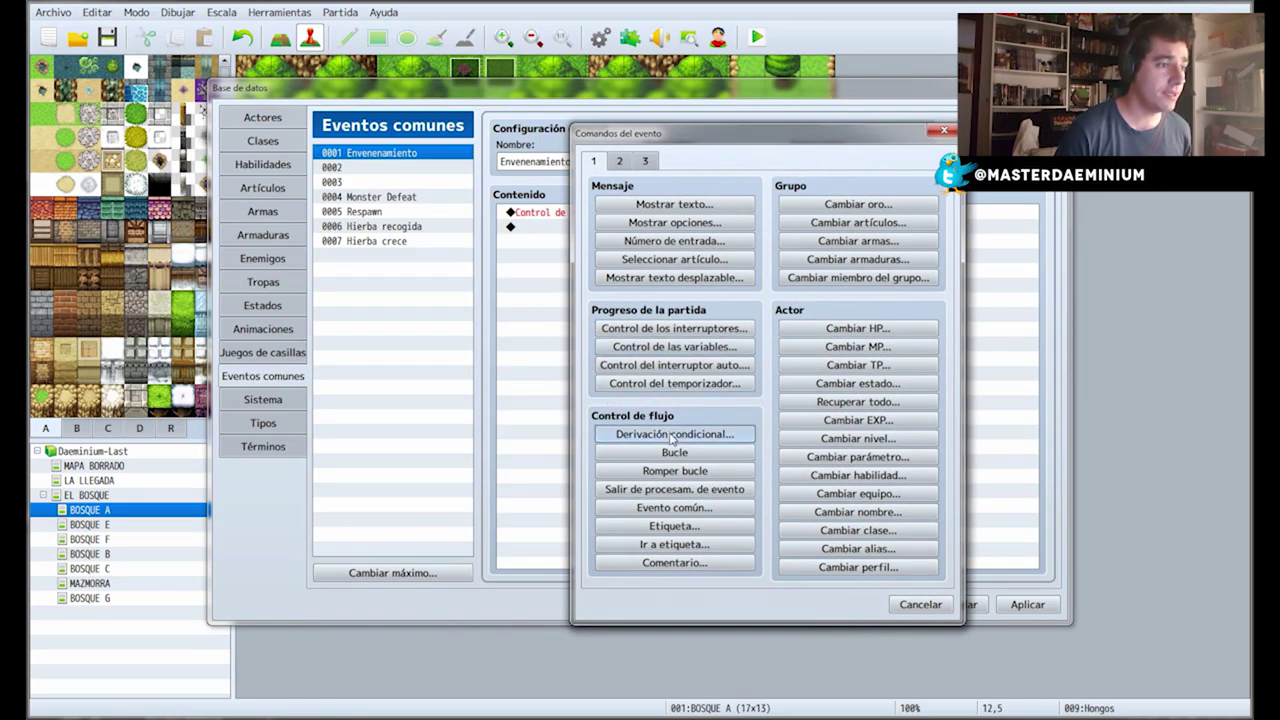
left_click(674, 435)
left_click(628, 316)
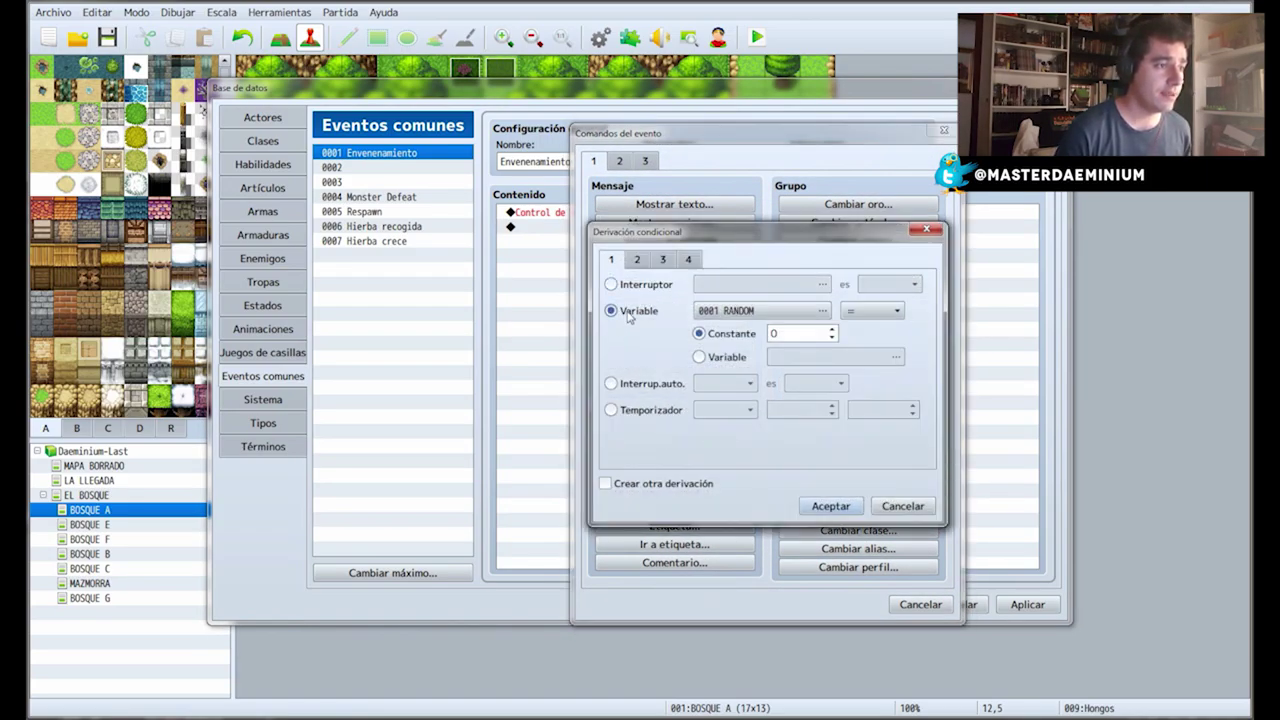
left_click(712, 358)
left_click(749, 334)
left_click(872, 310)
left_click(855, 344)
left_click(800, 333)
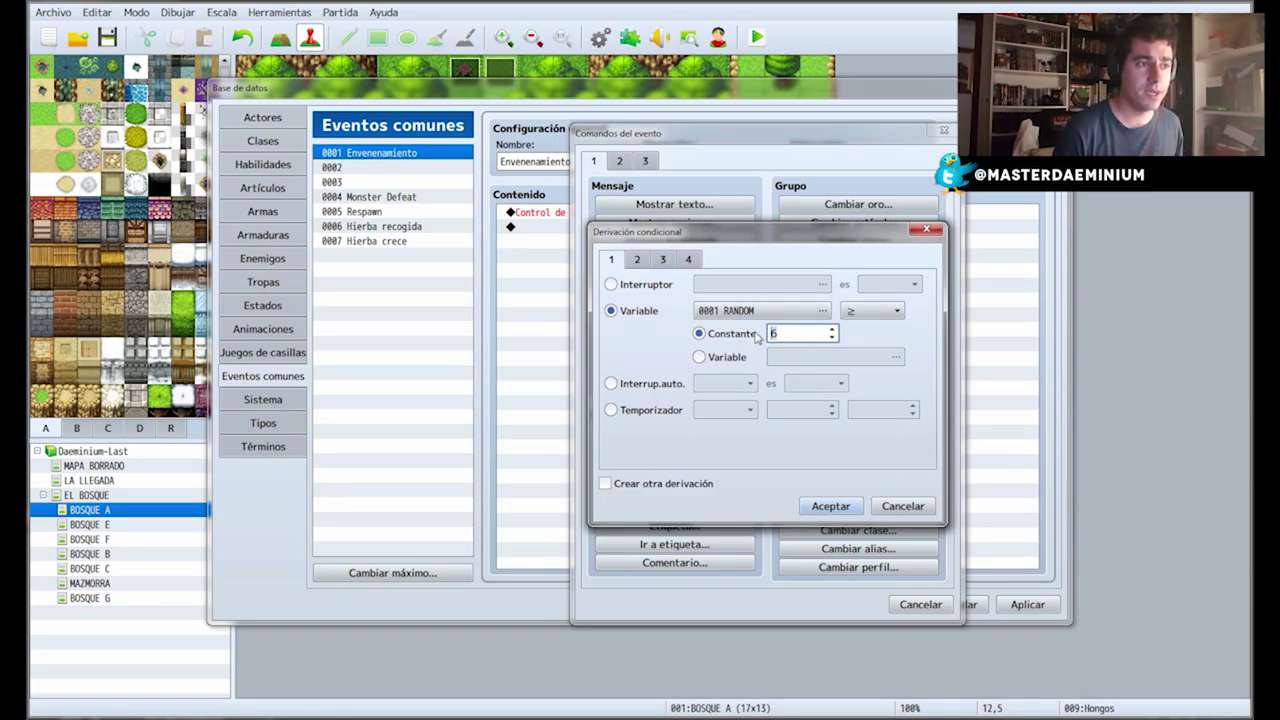
type("40")
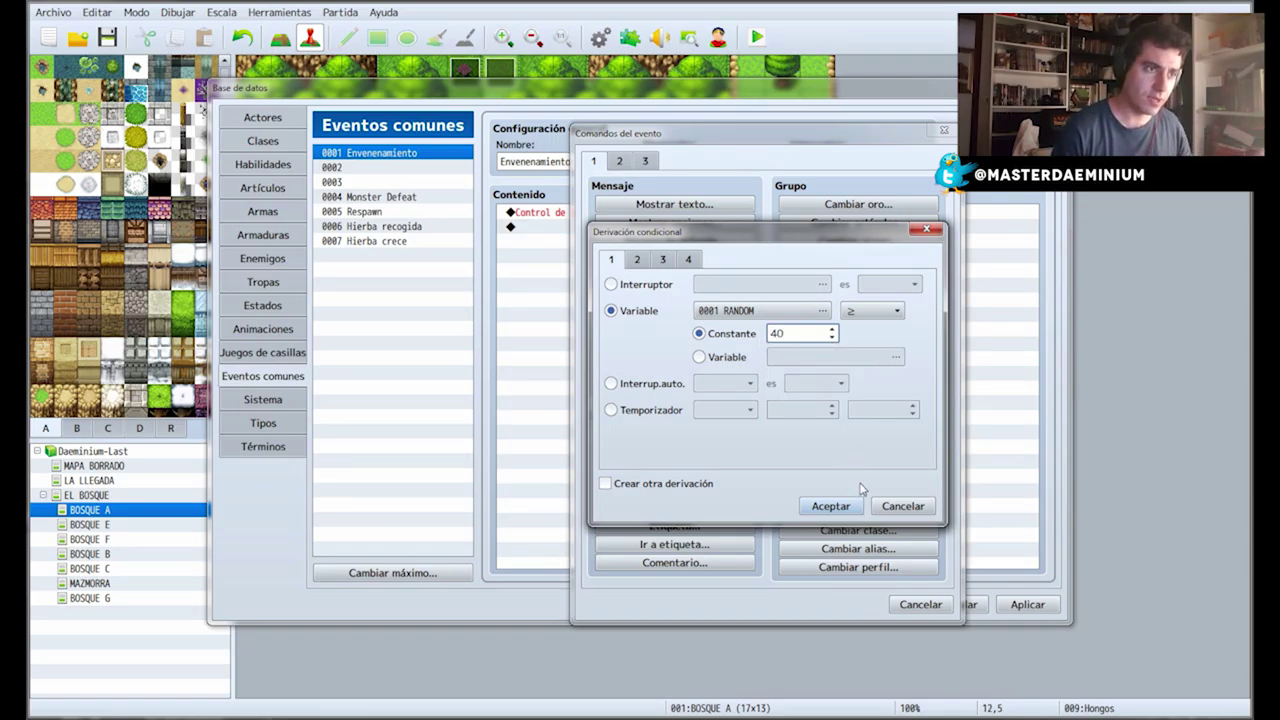
Change the branch condition to RANDOM ≤ 60 and insert the branch into the event.
left_click(870, 311)
left_click(856, 362)
double_click(777, 333)
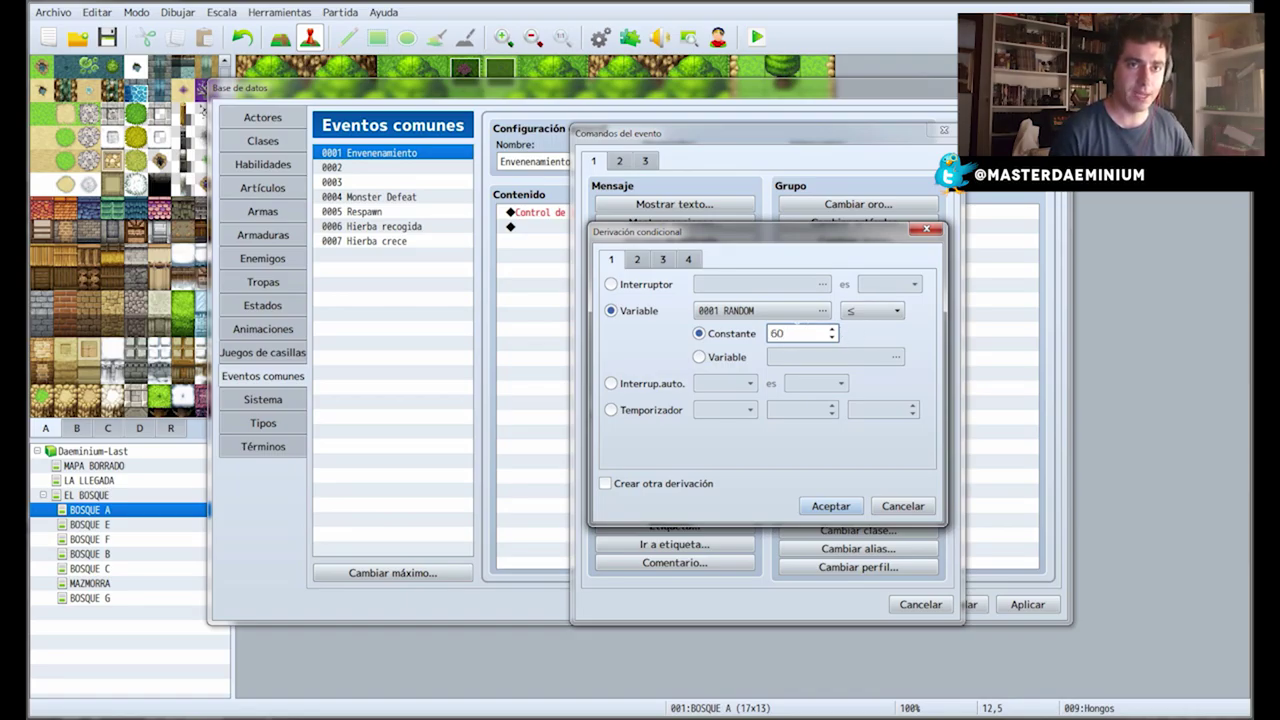
left_click(828, 506)
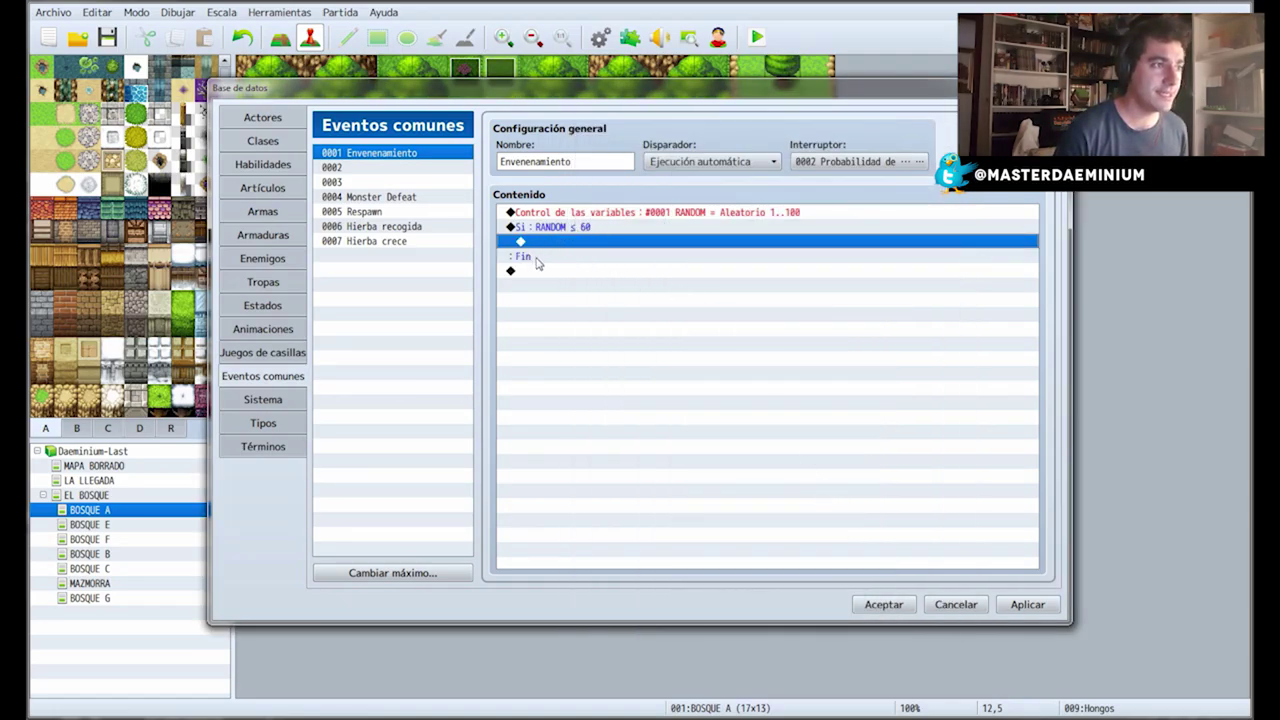
Edit the conditional branch so that its comparison is RANDOM ≥ 60.
left_click(538, 230)
right_click(538, 235)
left_click(582, 261)
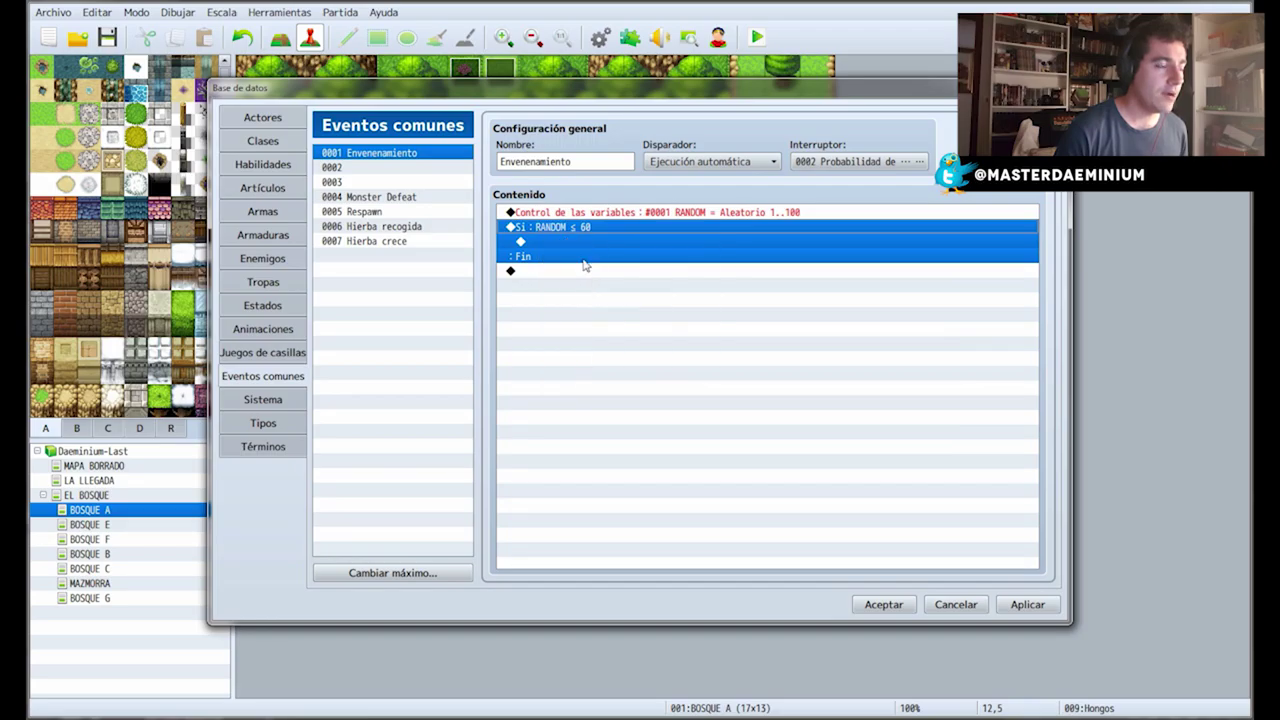
left_click(872, 314)
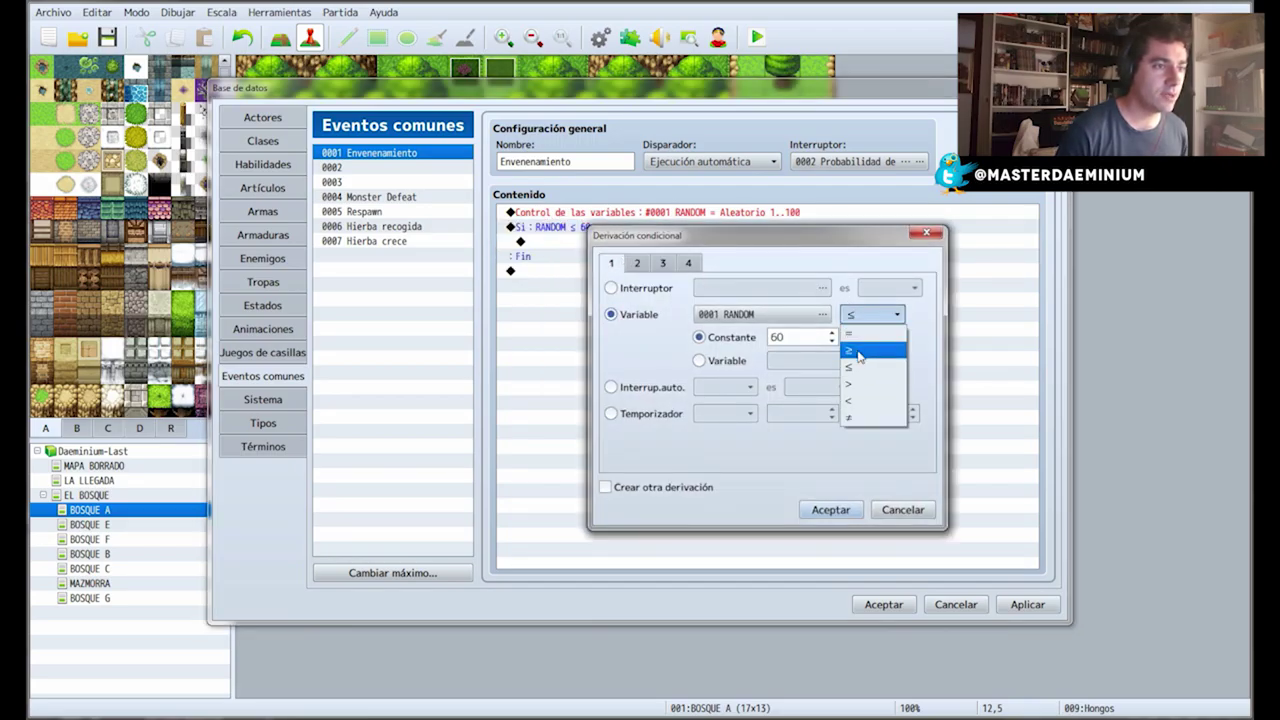
left_click(866, 344)
key("Tab")
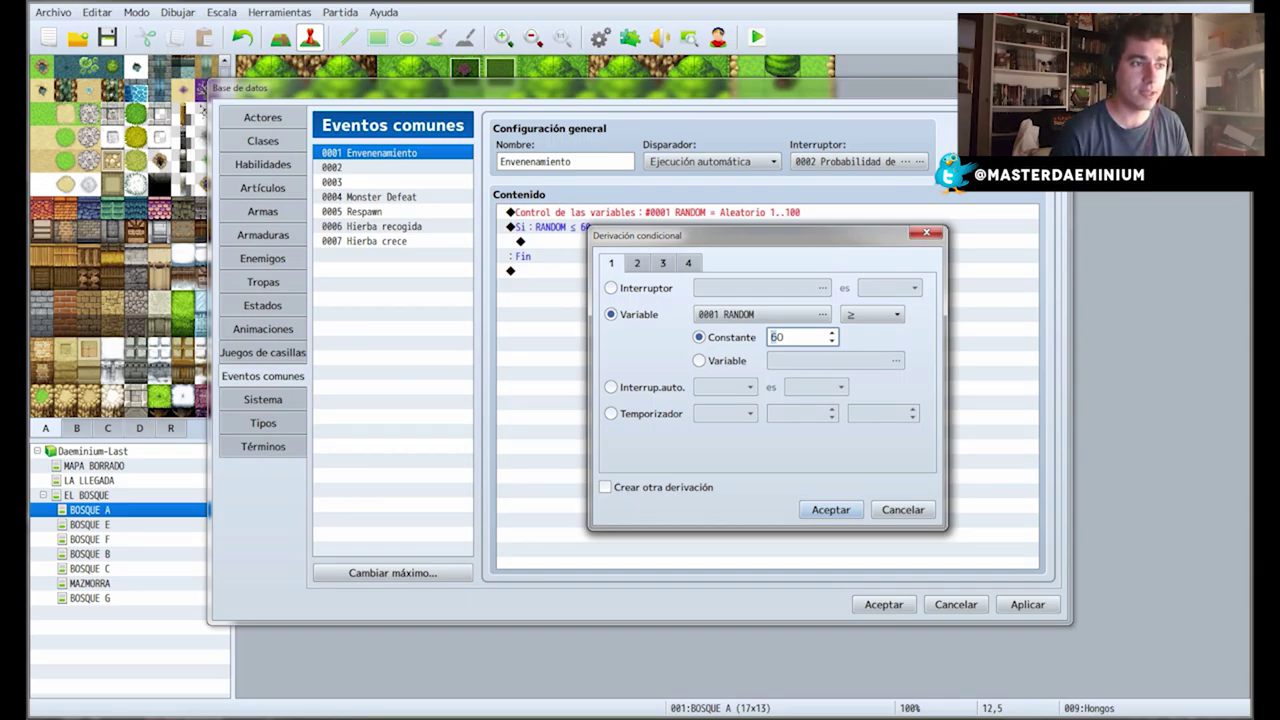
left_click(830, 512)
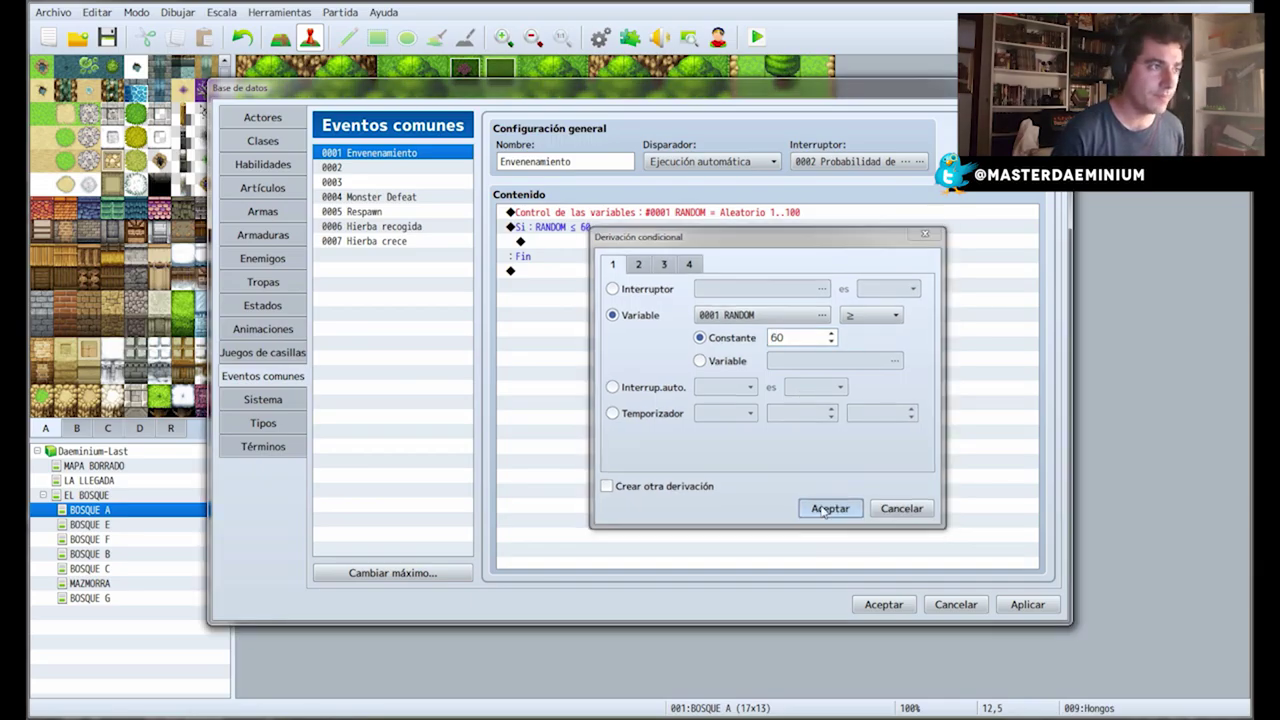
Inside the branch, add a change state command that adds the Veneno state to Personaje 1.
double_click(557, 243)
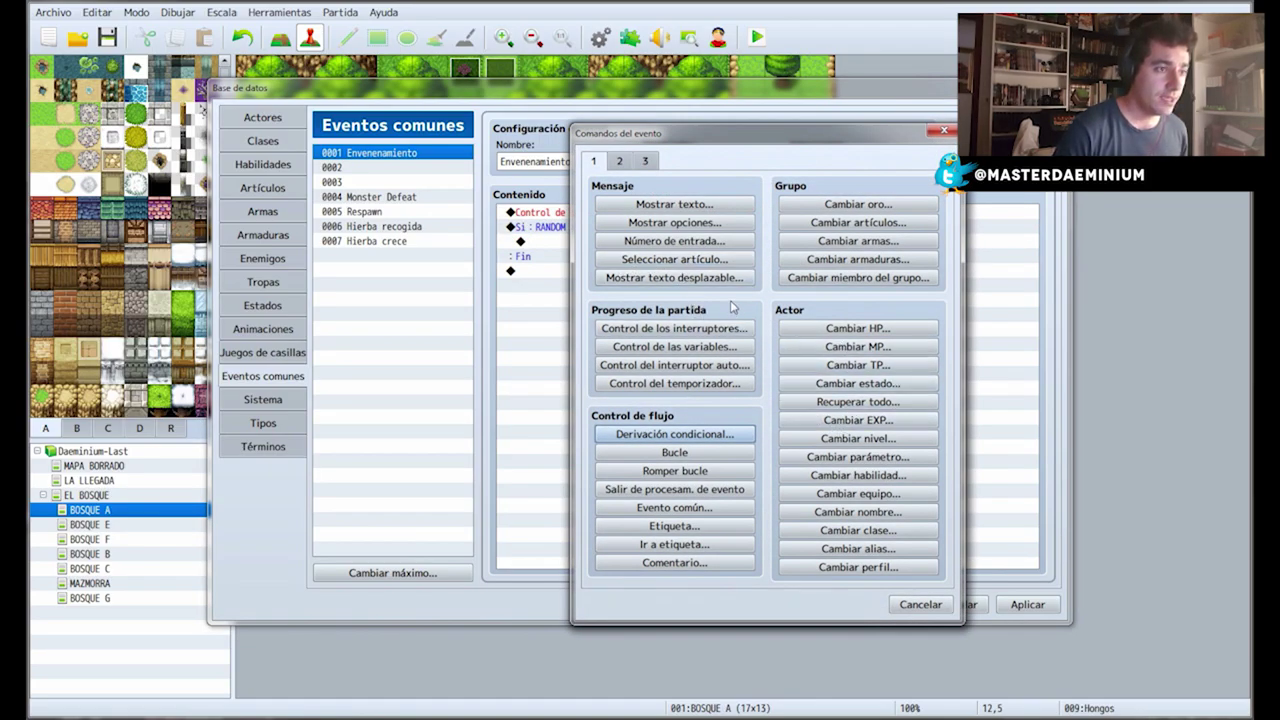
left_click(858, 383)
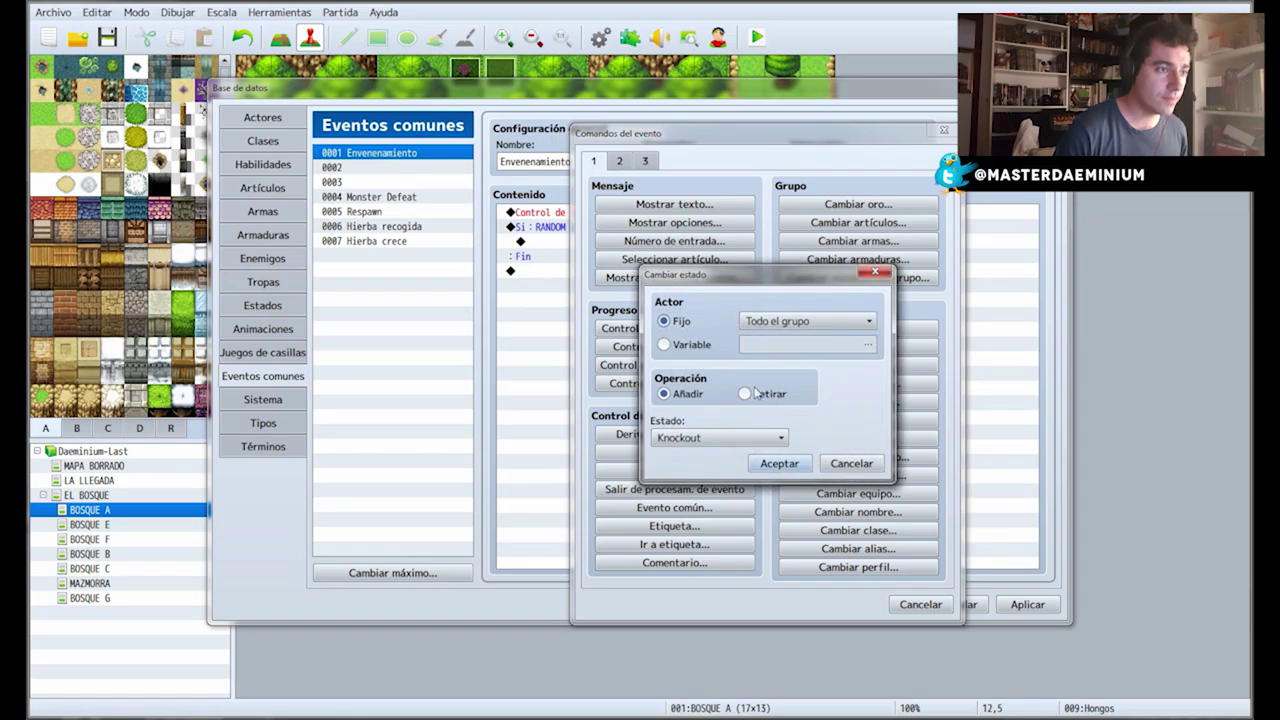
left_click(772, 324)
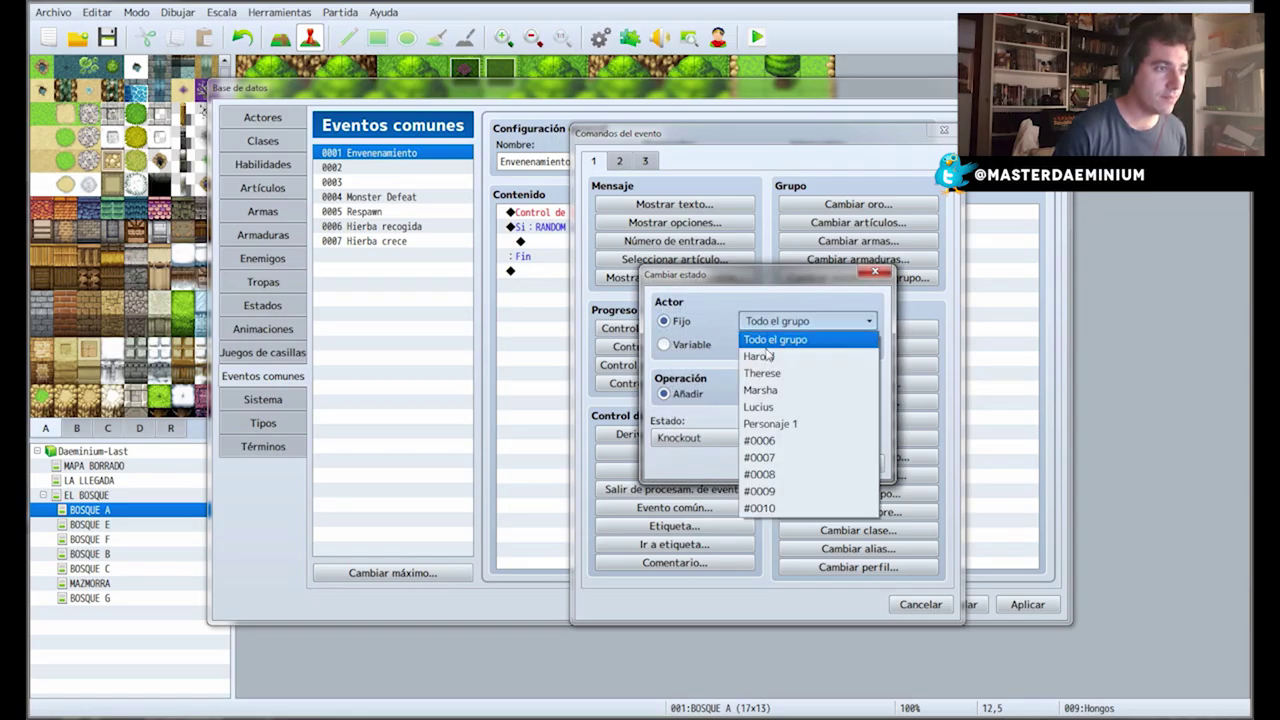
left_click(770, 423)
left_click(705, 437)
left_click(673, 507)
left_click(776, 463)
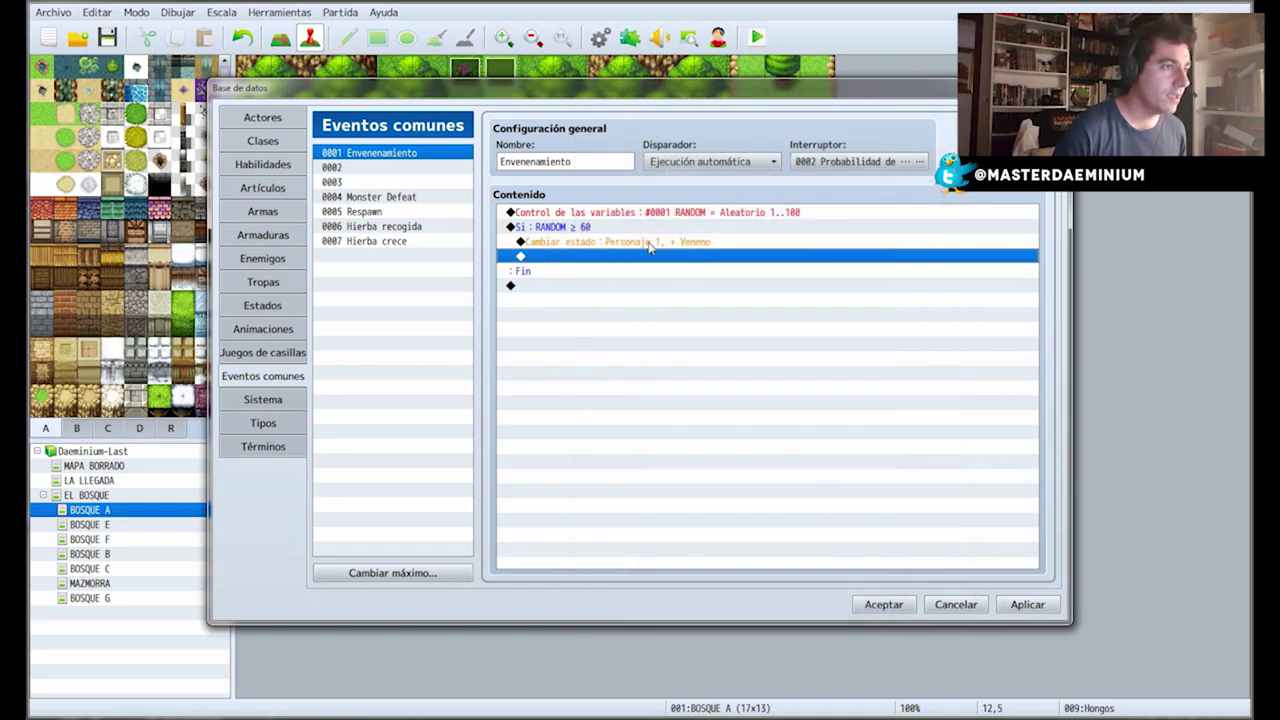
Inside the branch, add a text message reading "Parece que ese hongo no debías comertelo." with "Te lo dije..." on the second line.
double_click(588, 256)
left_click(674, 205)
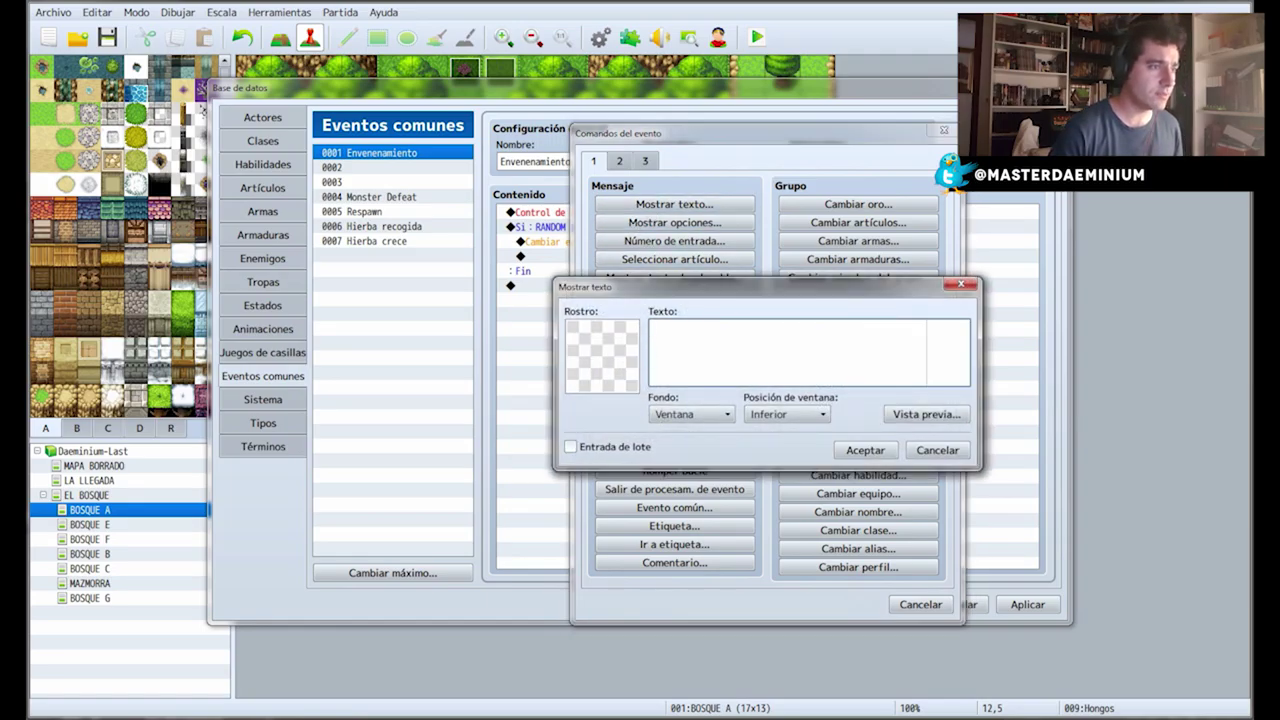
type("Parece que ese hongo n")
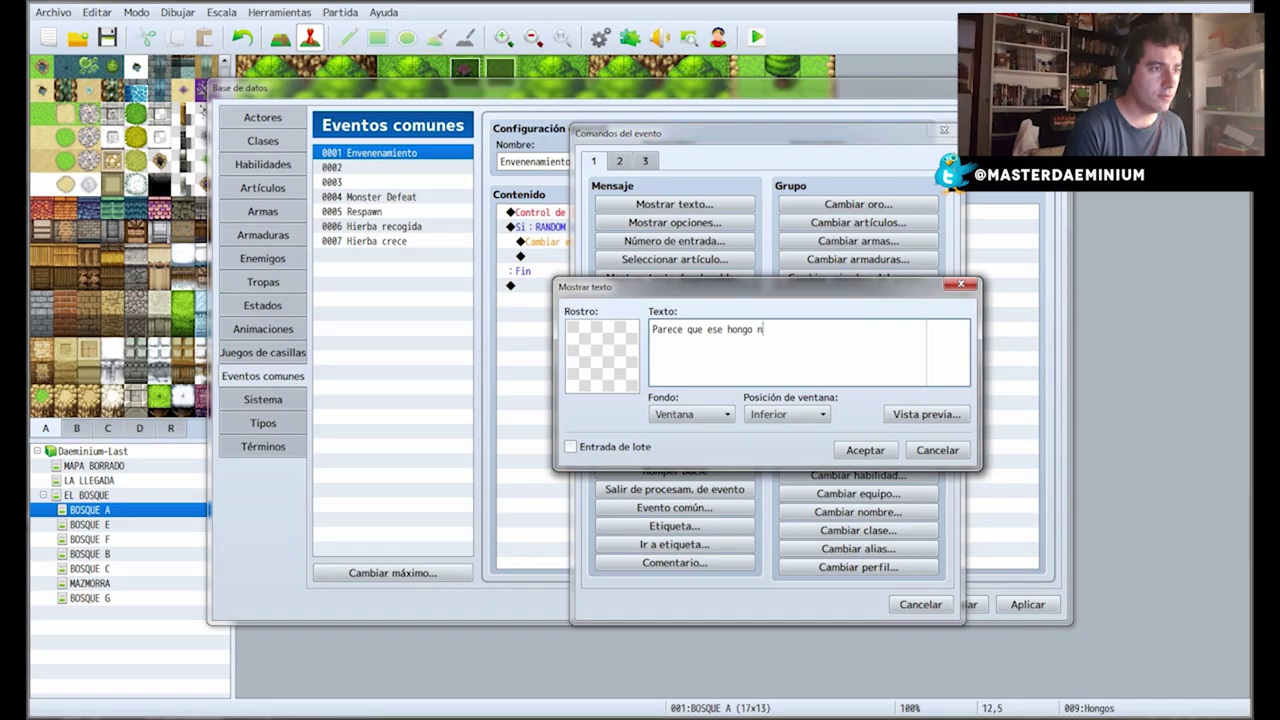
type("o debías comerte")
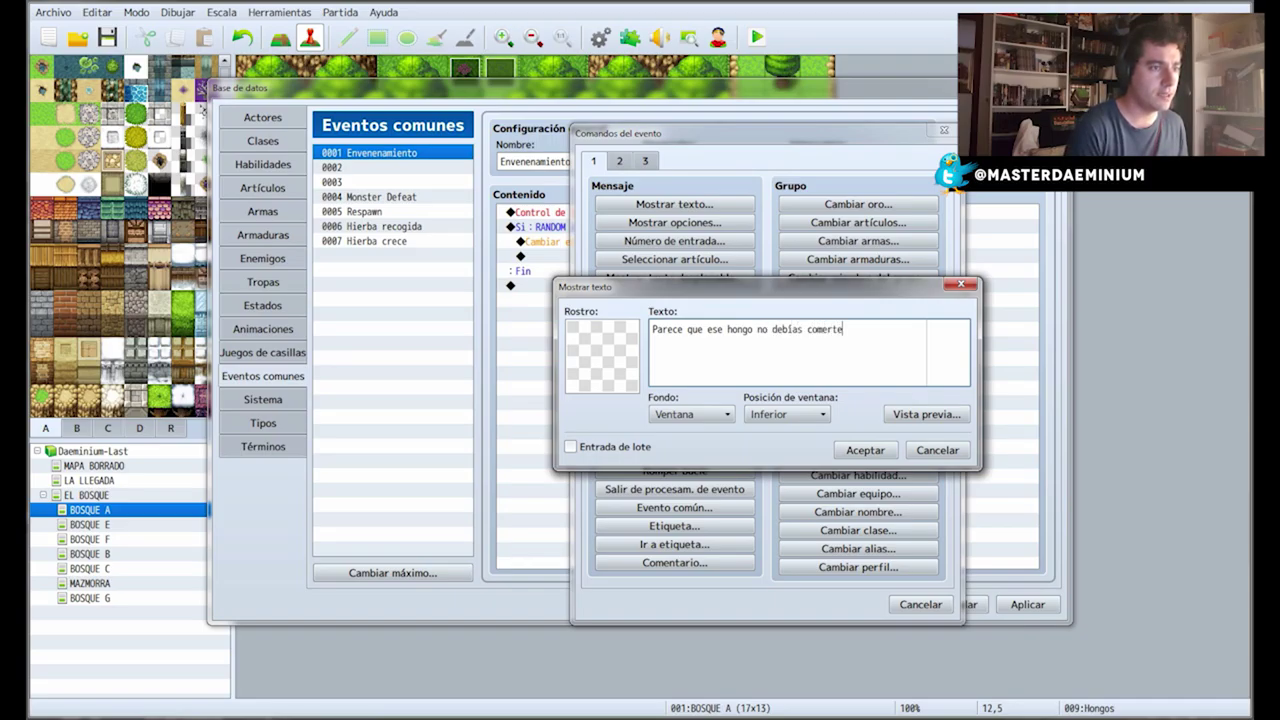
type("lo. Telo di")
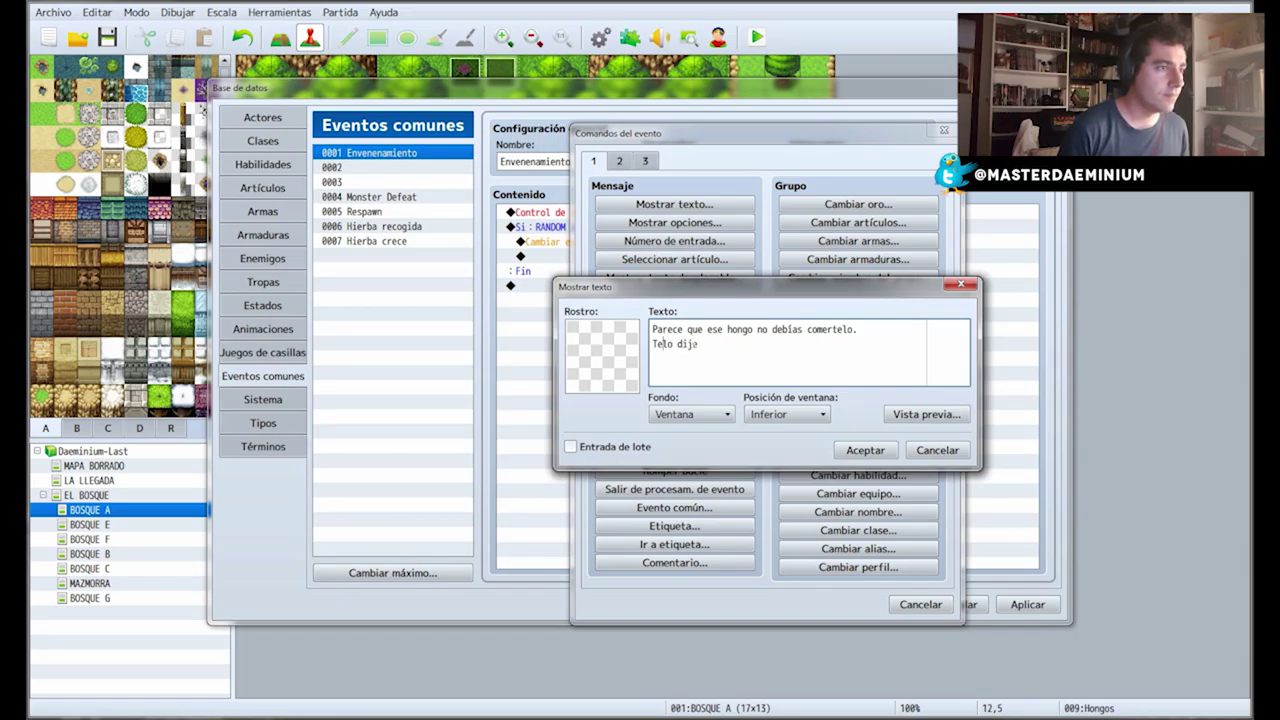
type(" ..")
left_click(862, 450)
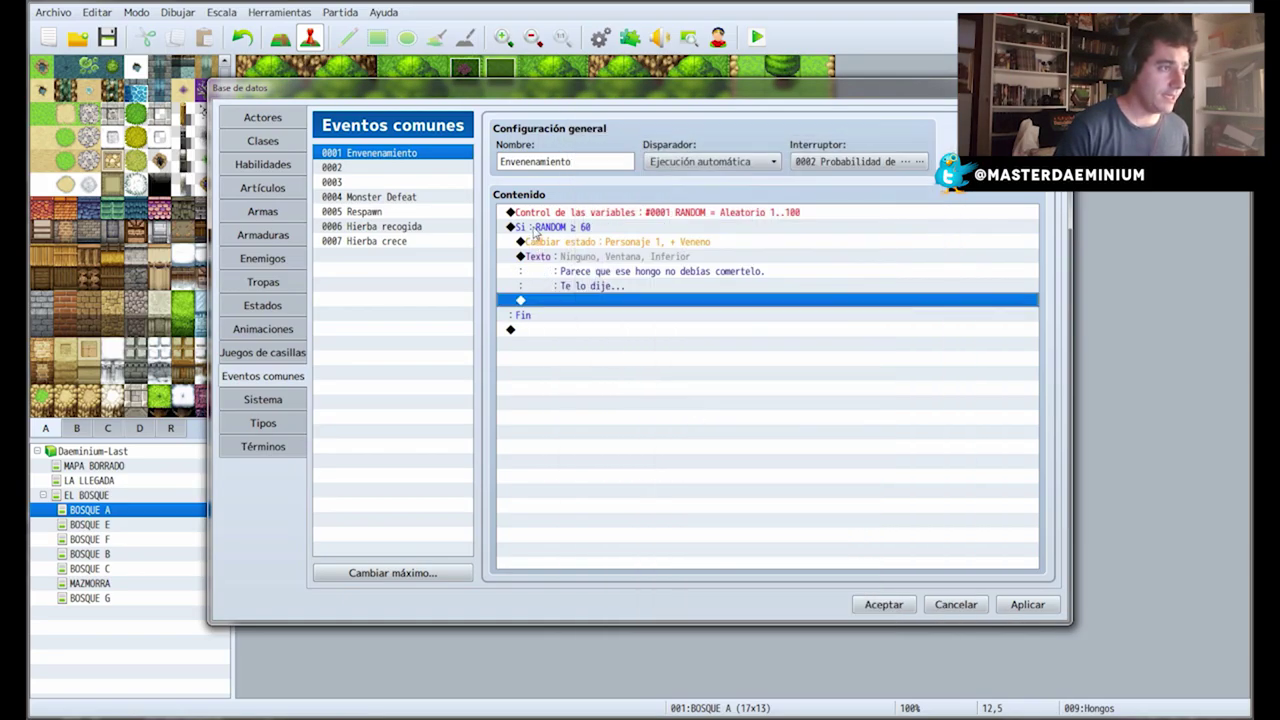
Edit the RANDOM ≥ 60 conditional branch so that it includes an Otro (else) branch.
right_click(535, 230)
left_click(565, 251)
left_click(645, 489)
left_click(830, 510)
Copy the text message from the poison branch into the Otro branch.
left_click(556, 257)
key("ctrl+c")
left_click(530, 330)
key("ctrl+v")
double_click(525, 373)
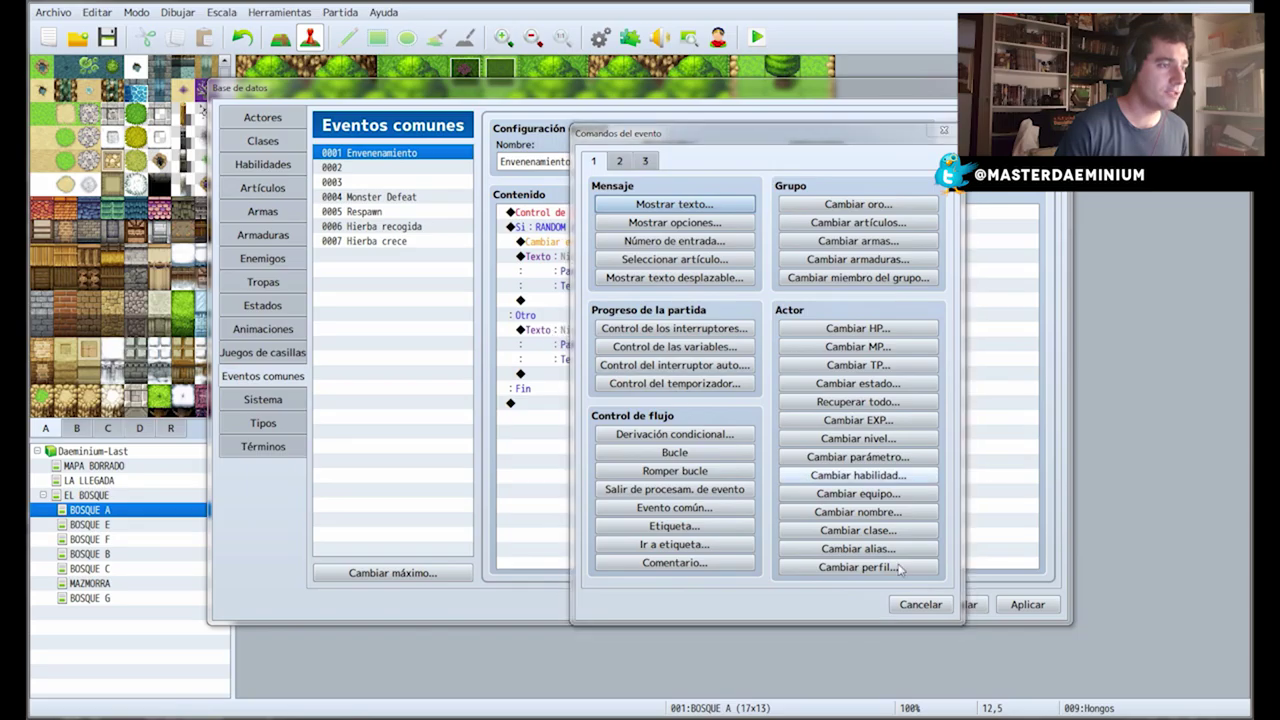
left_click(920, 604)
Replace the text of the message in the Otro branch with "Te encuentras estupendamente y recuperado".
right_click(549, 330)
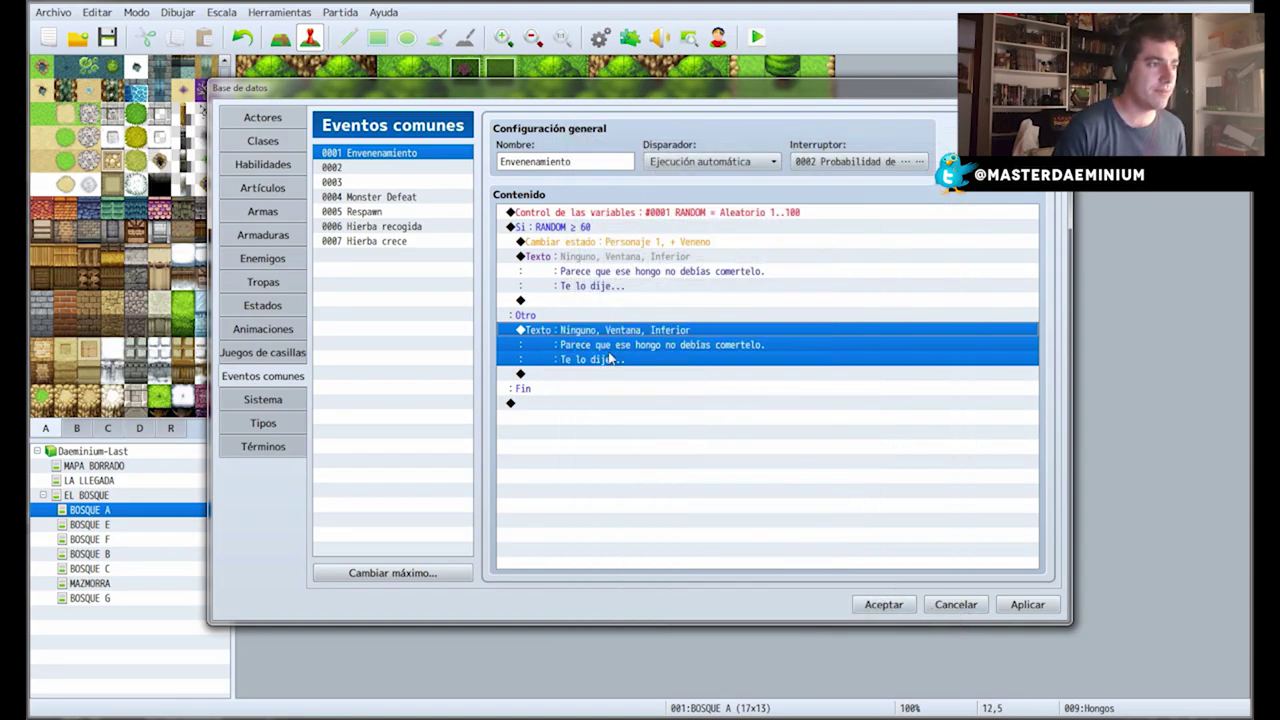
left_click(588, 354)
key("ctrl+a")
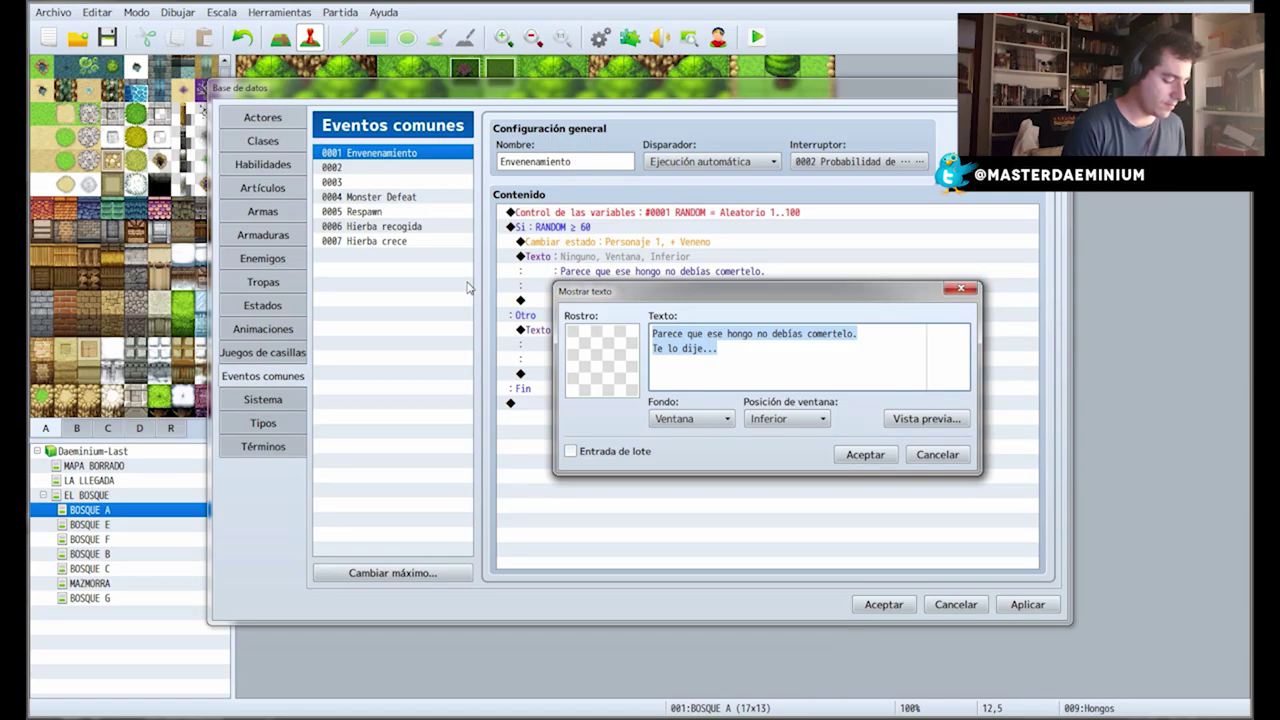
type("Te encuent")
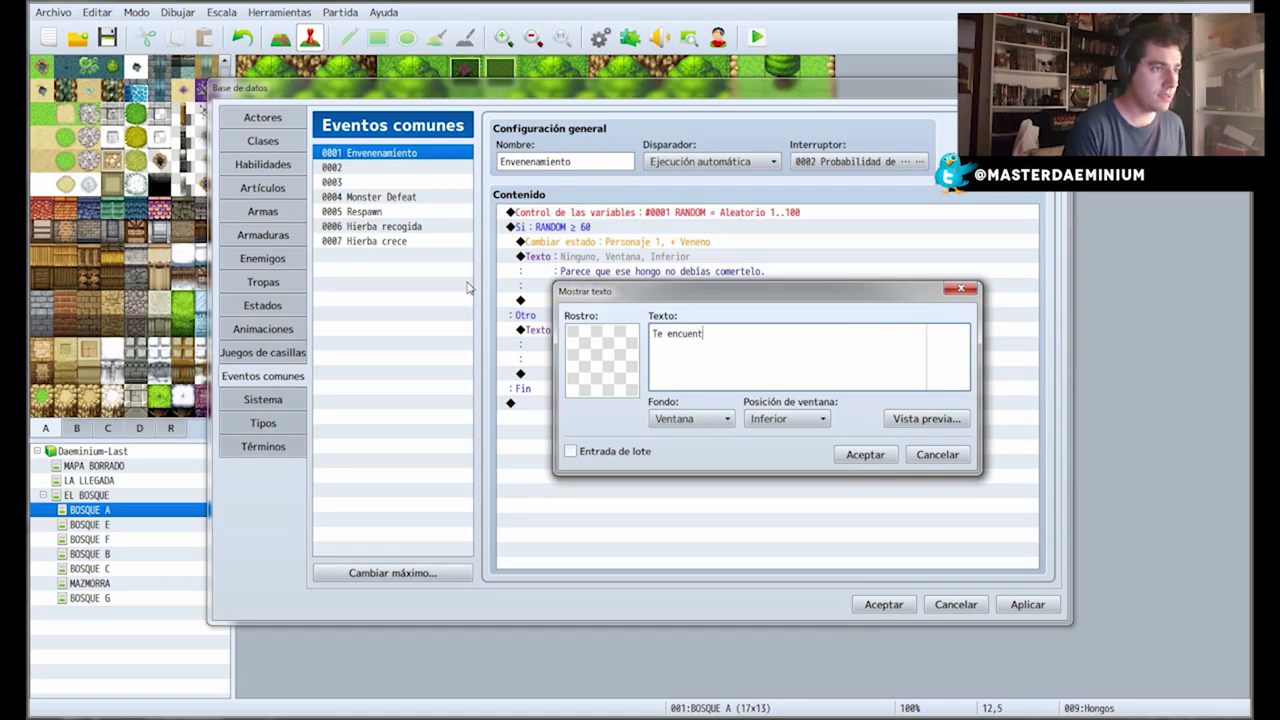
type("ras estupendamente y recuperado")
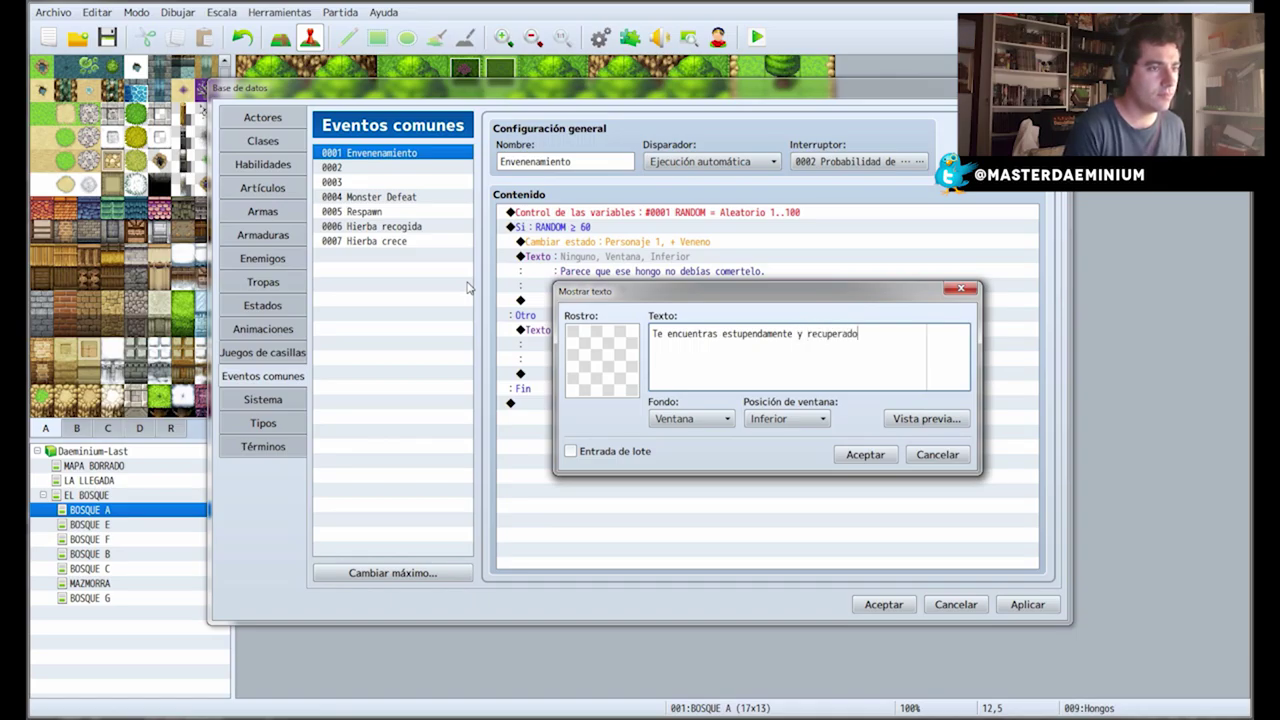
left_click(865, 454)
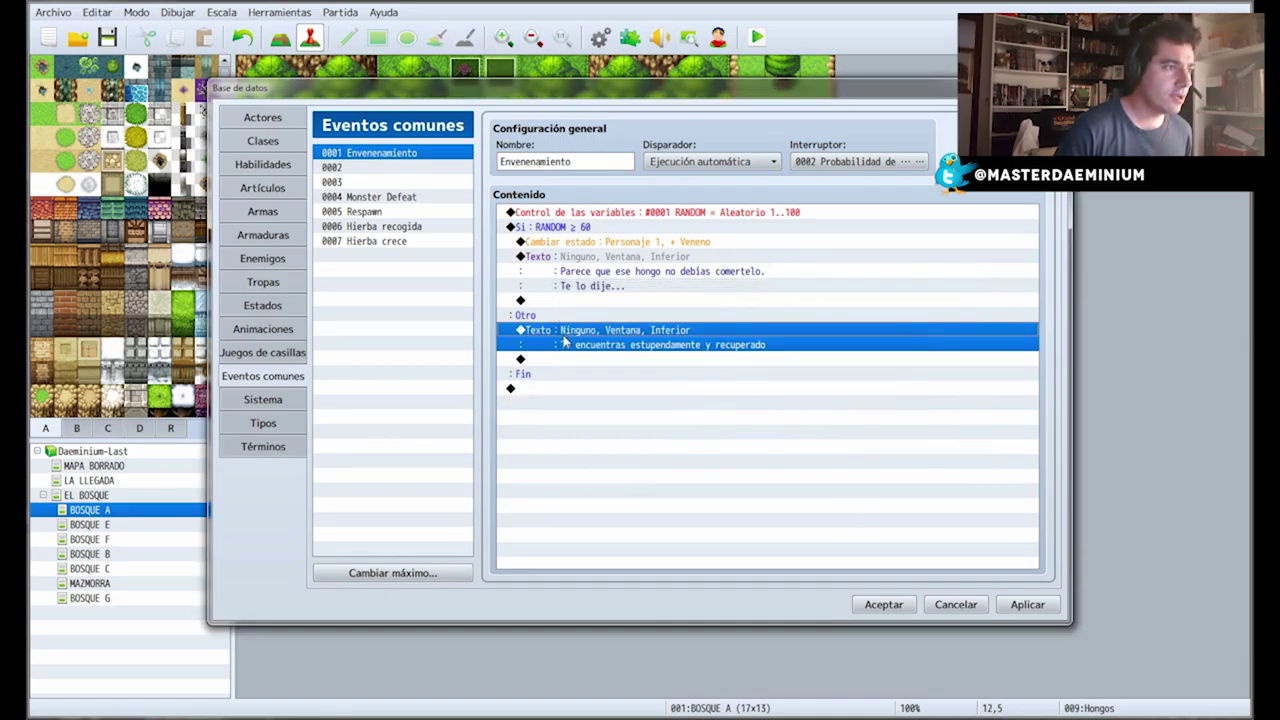
Add a Recuperar todo command for Personaje 1 below the Otro branch's message and save the database changes.
double_click(552, 359)
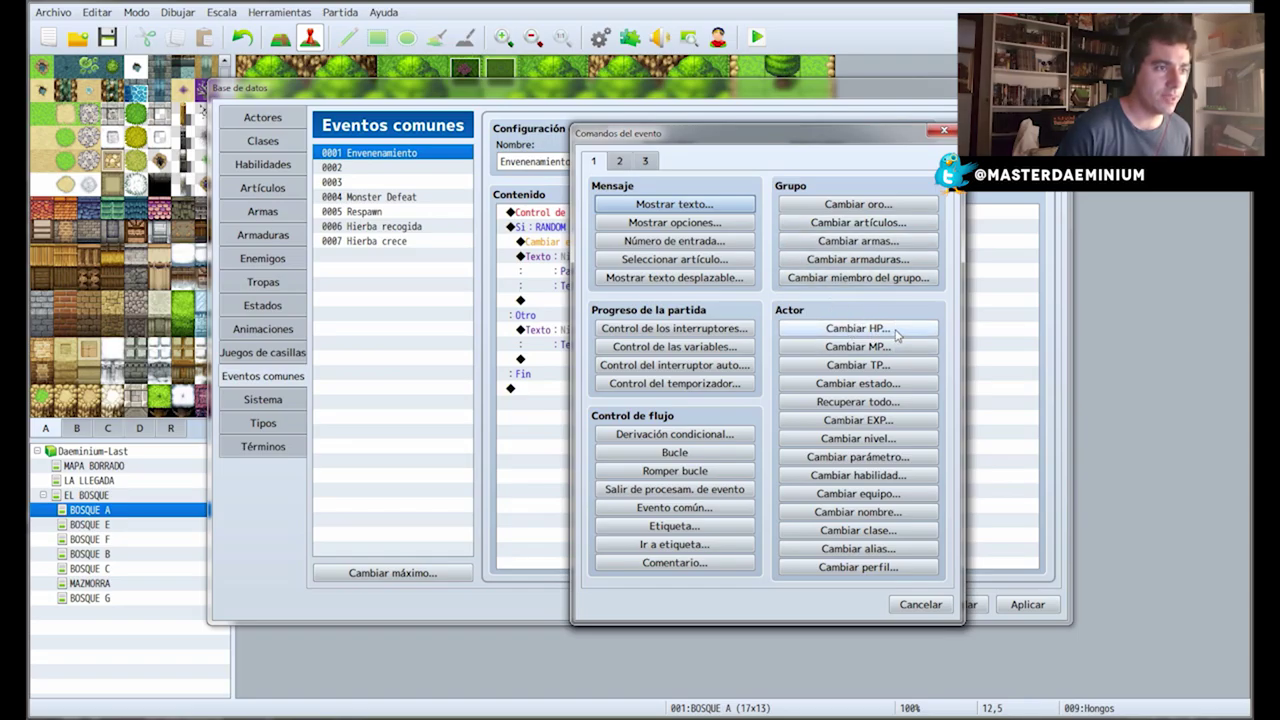
left_click(897, 336)
left_click(851, 496)
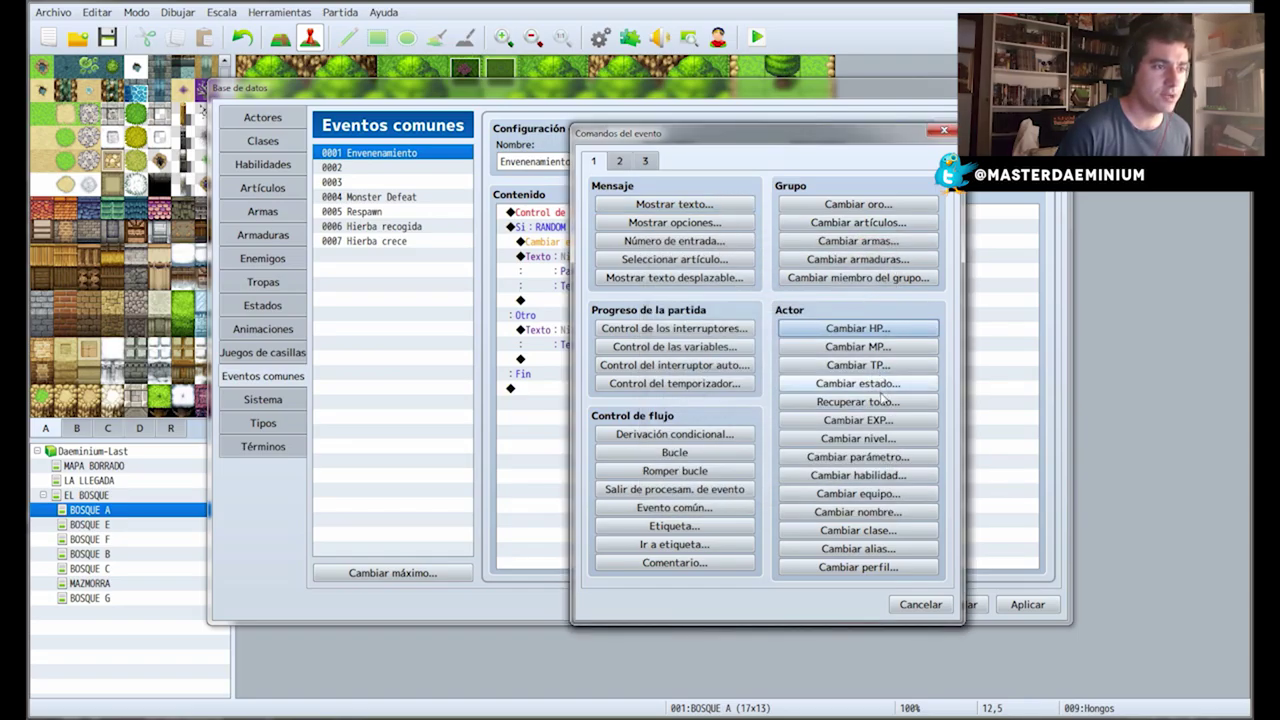
left_click(880, 401)
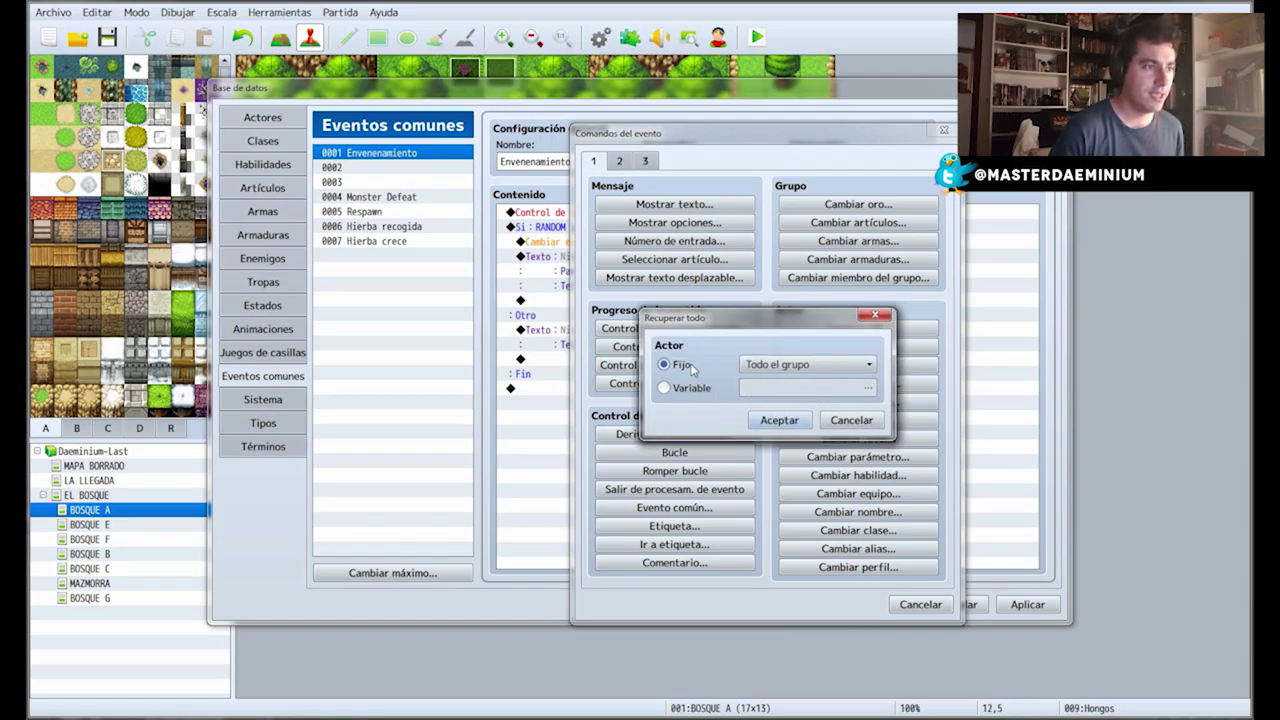
left_click(805, 364)
left_click(784, 467)
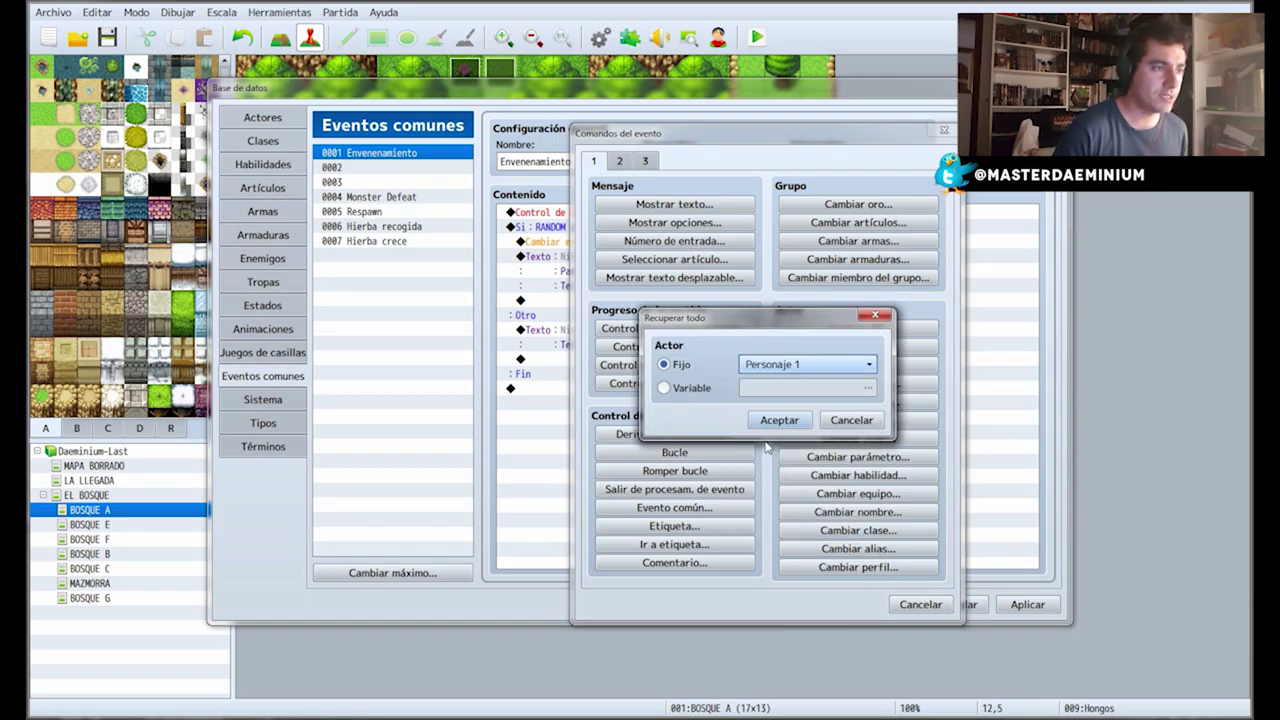
left_click(779, 420)
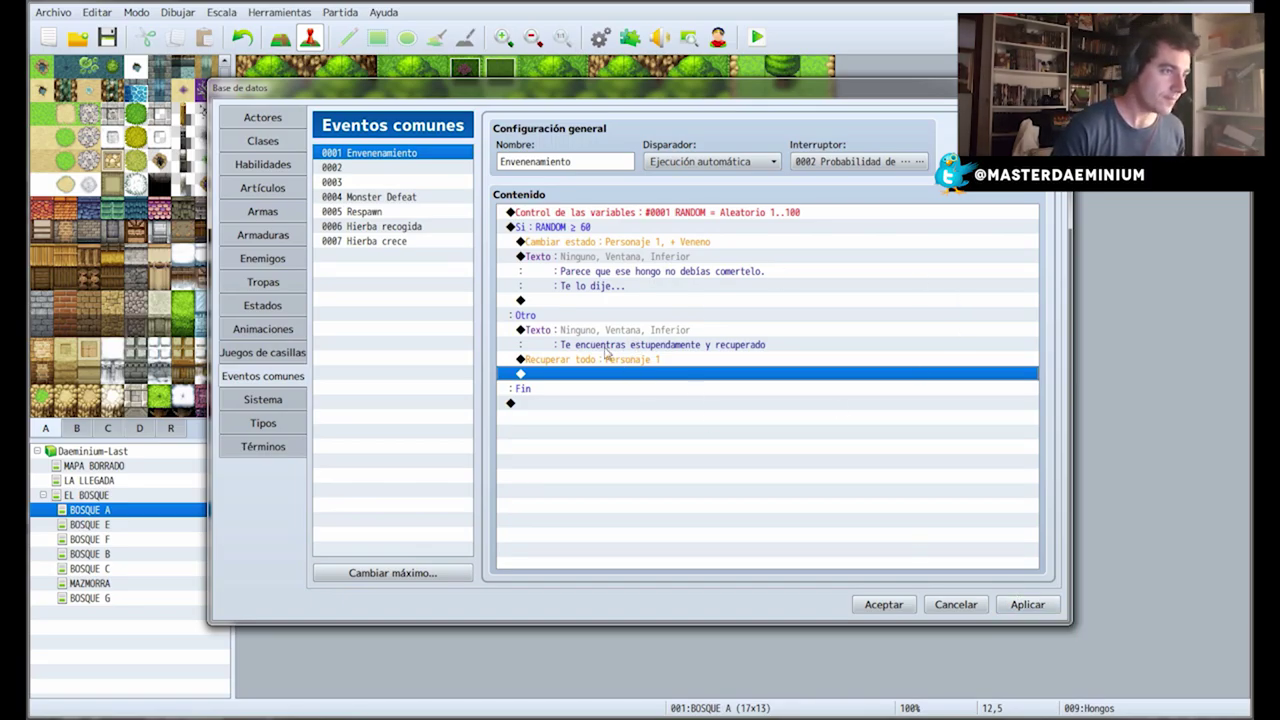
left_click(1030, 605)
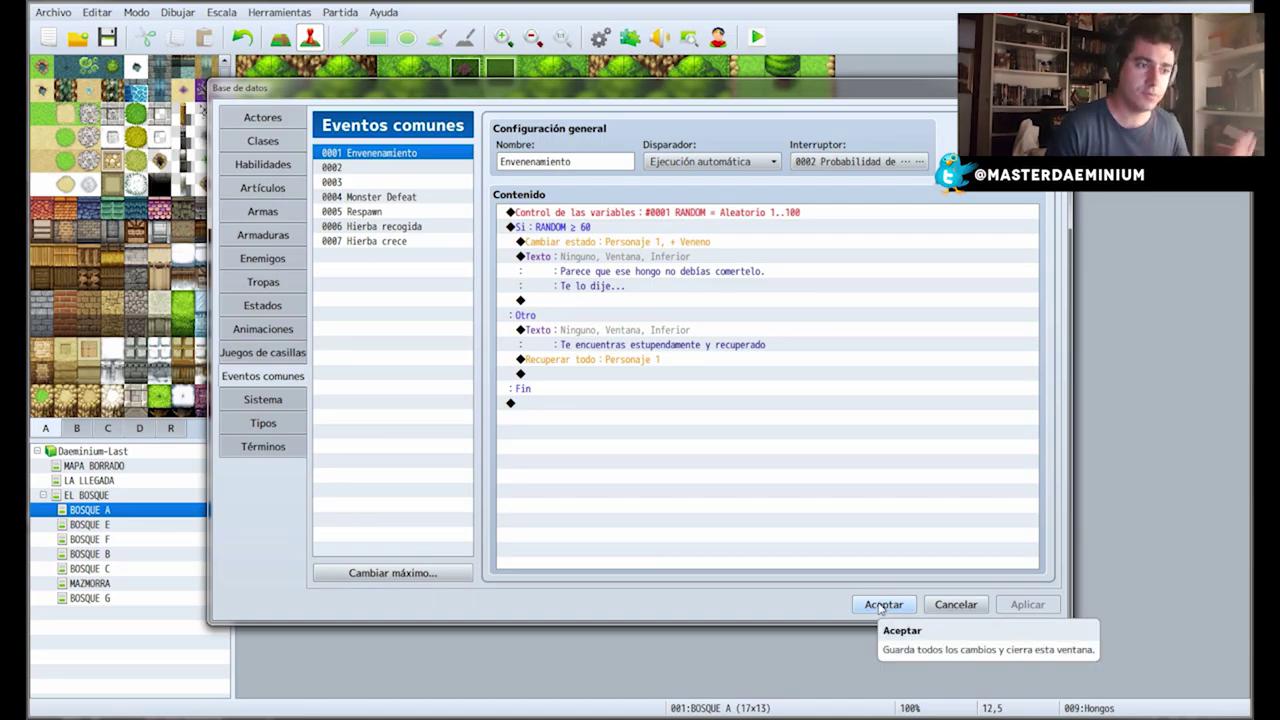
left_click(882, 605)
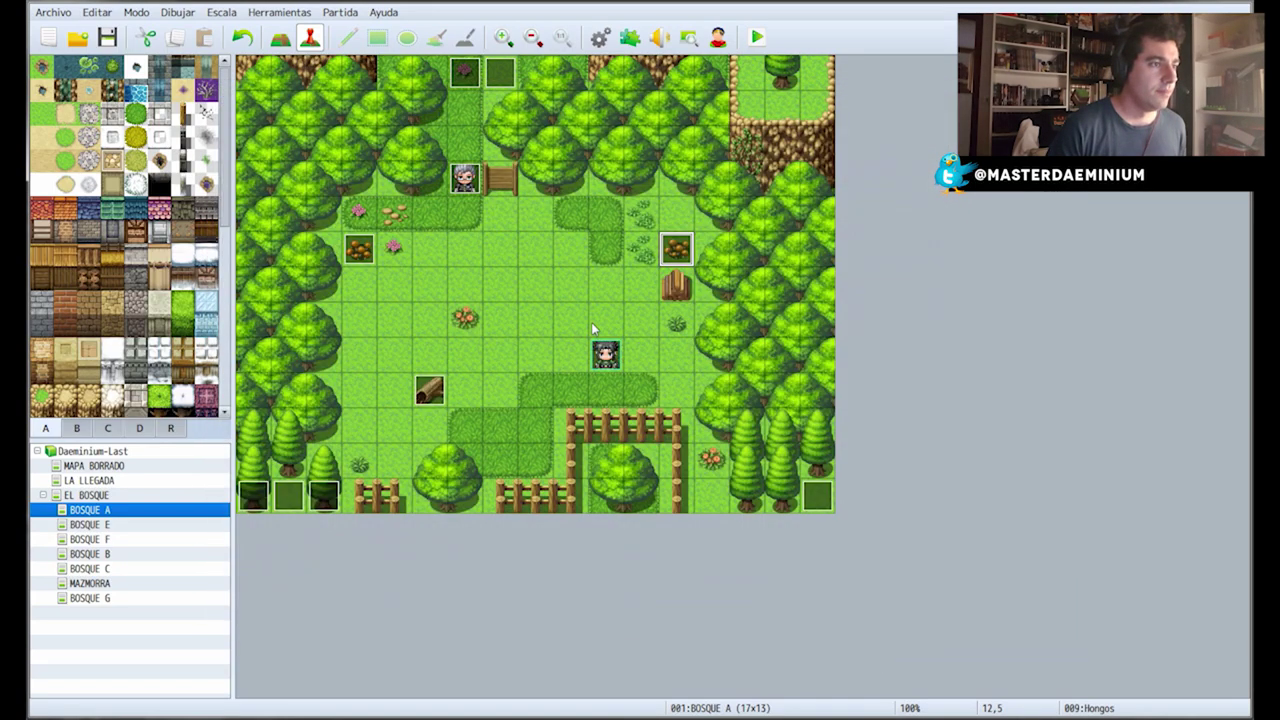
Review the commands of the Hongos map event above the tree stump, leaving it unedited.
right_click(675, 252)
left_click(708, 287)
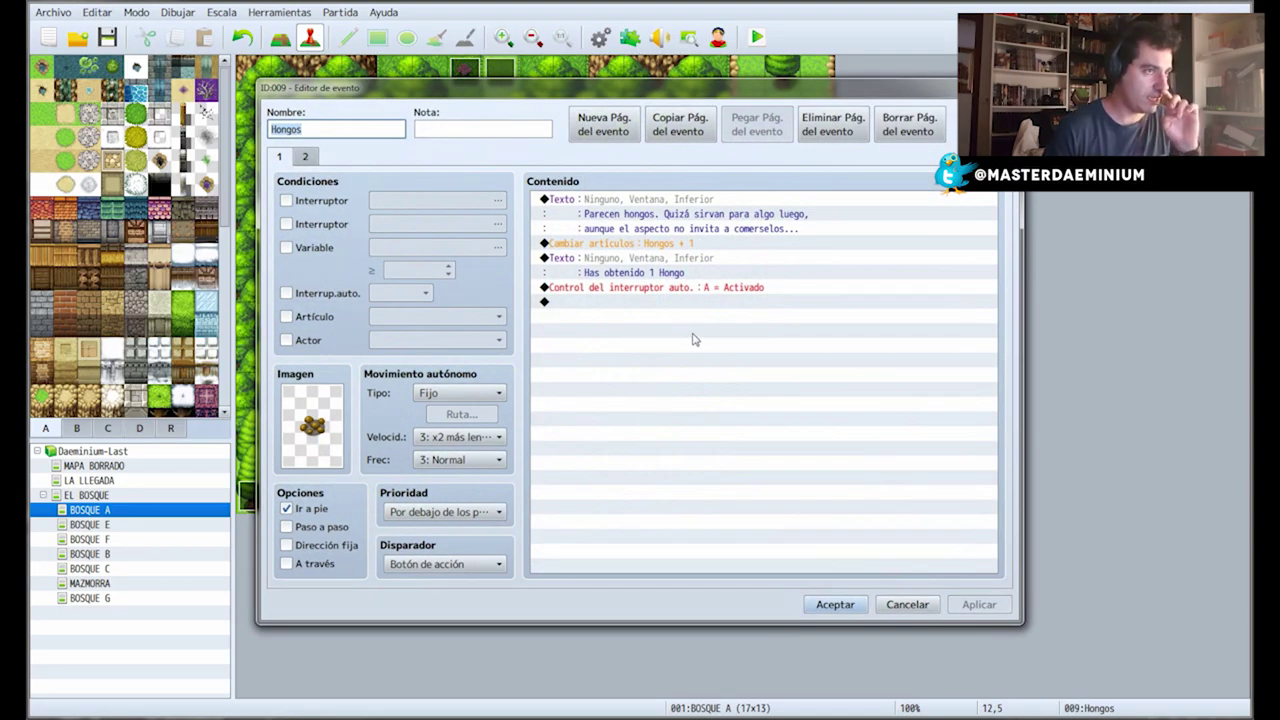
left_click(904, 601)
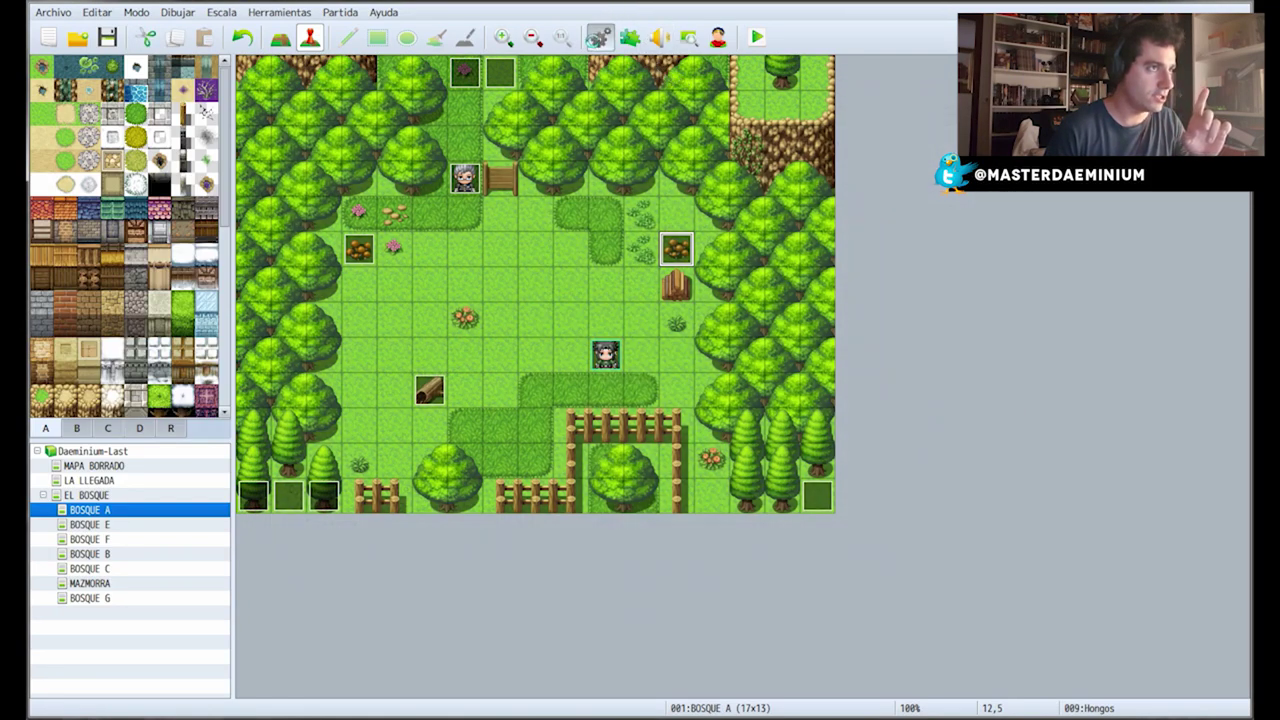
Change the Hongos item's effect to the common event Envenenamiento and save the database.
left_click(600, 37)
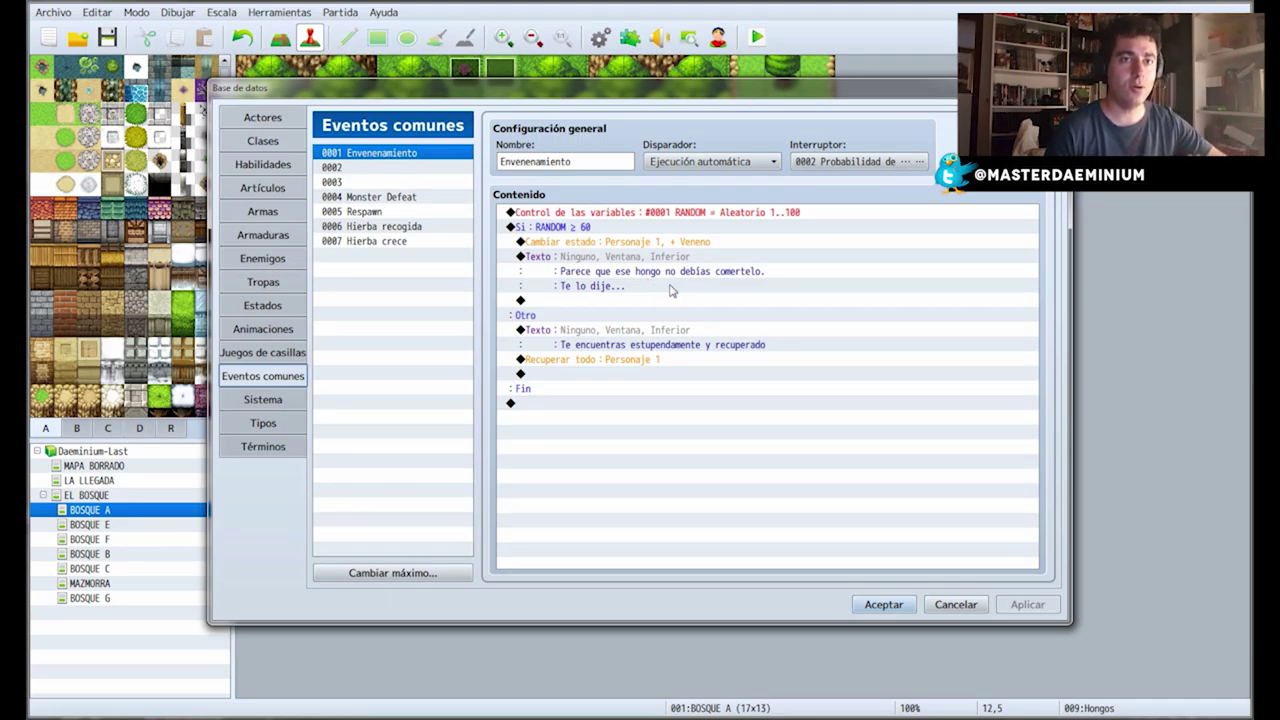
left_click(277, 189)
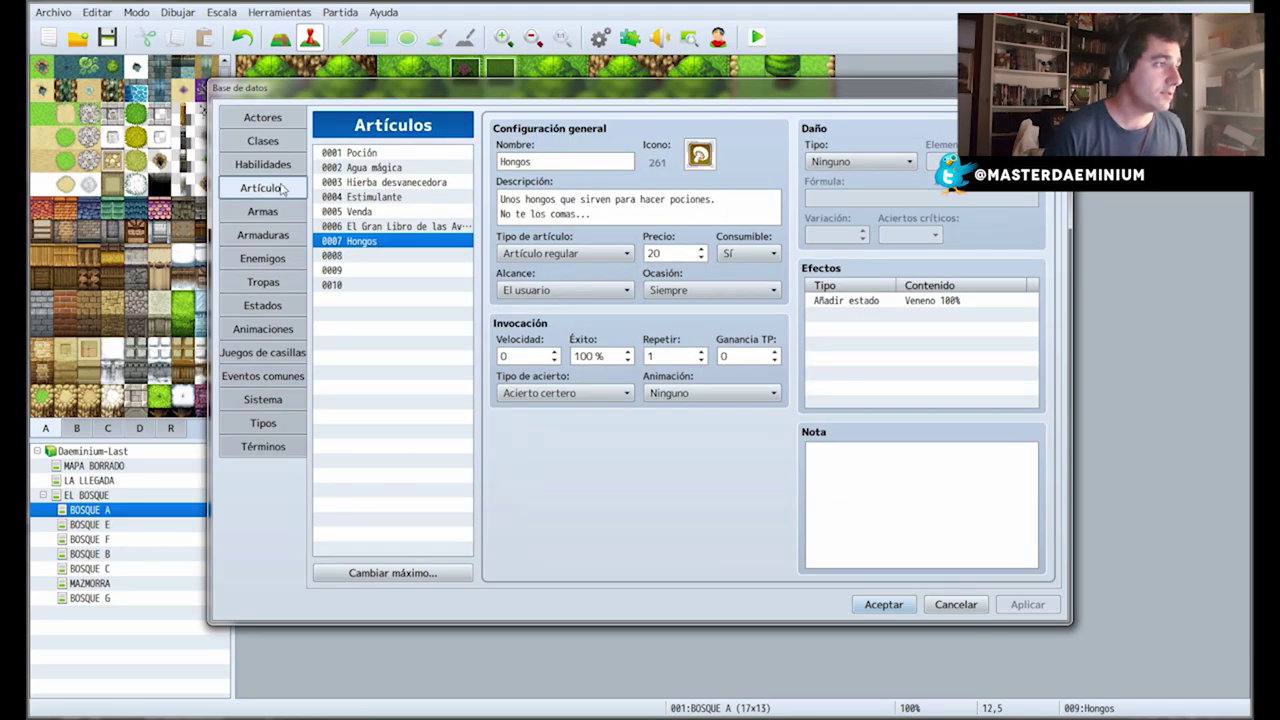
left_click(845, 302)
right_click(843, 302)
left_click(872, 310)
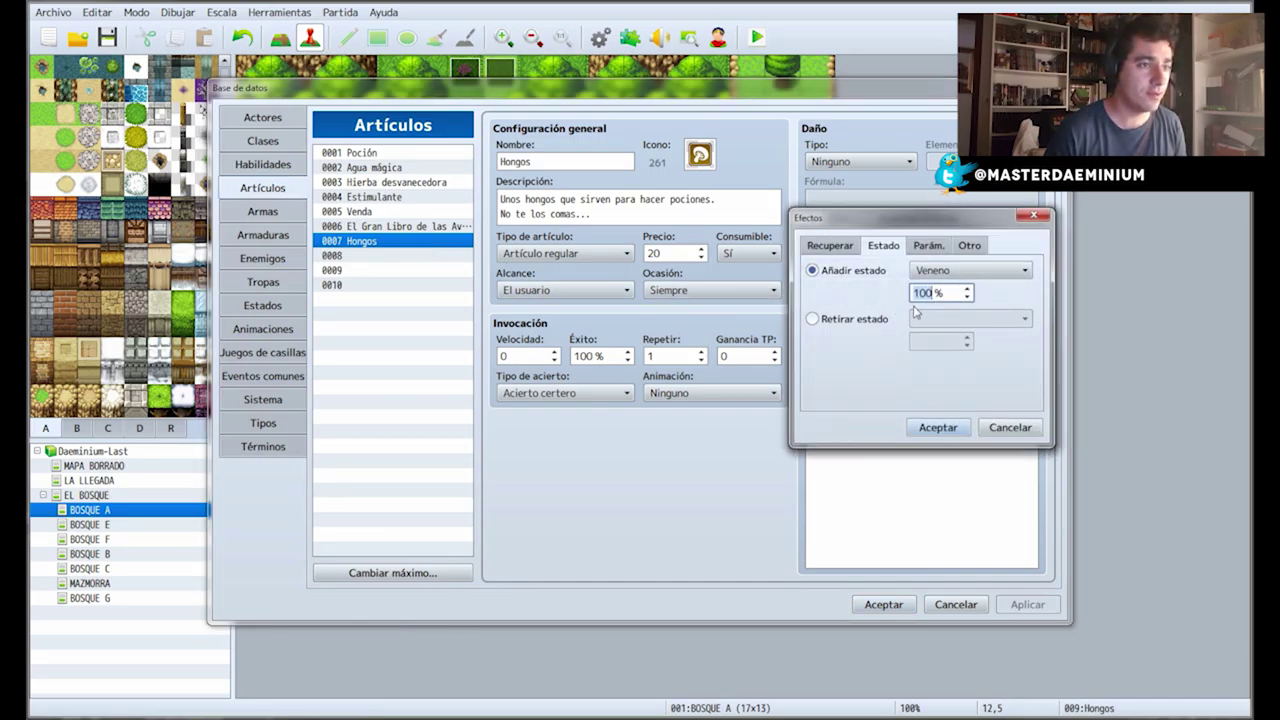
left_click(970, 246)
left_click(845, 372)
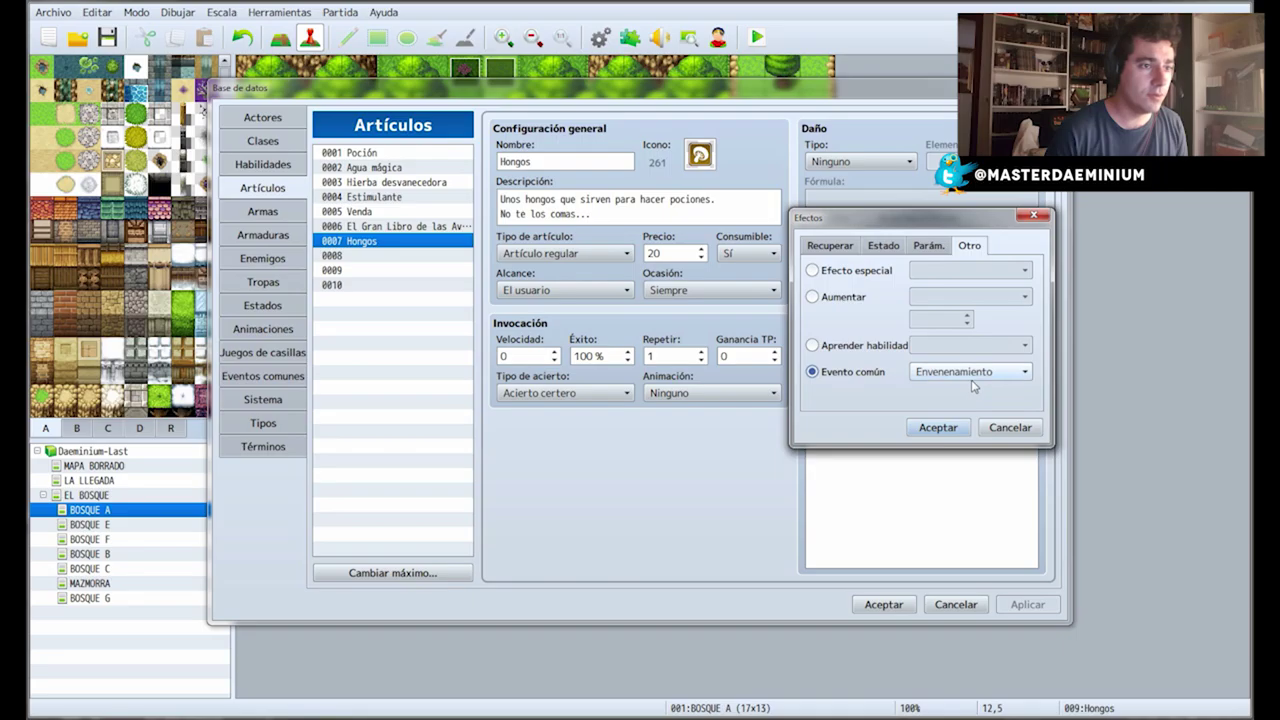
left_click(938, 428)
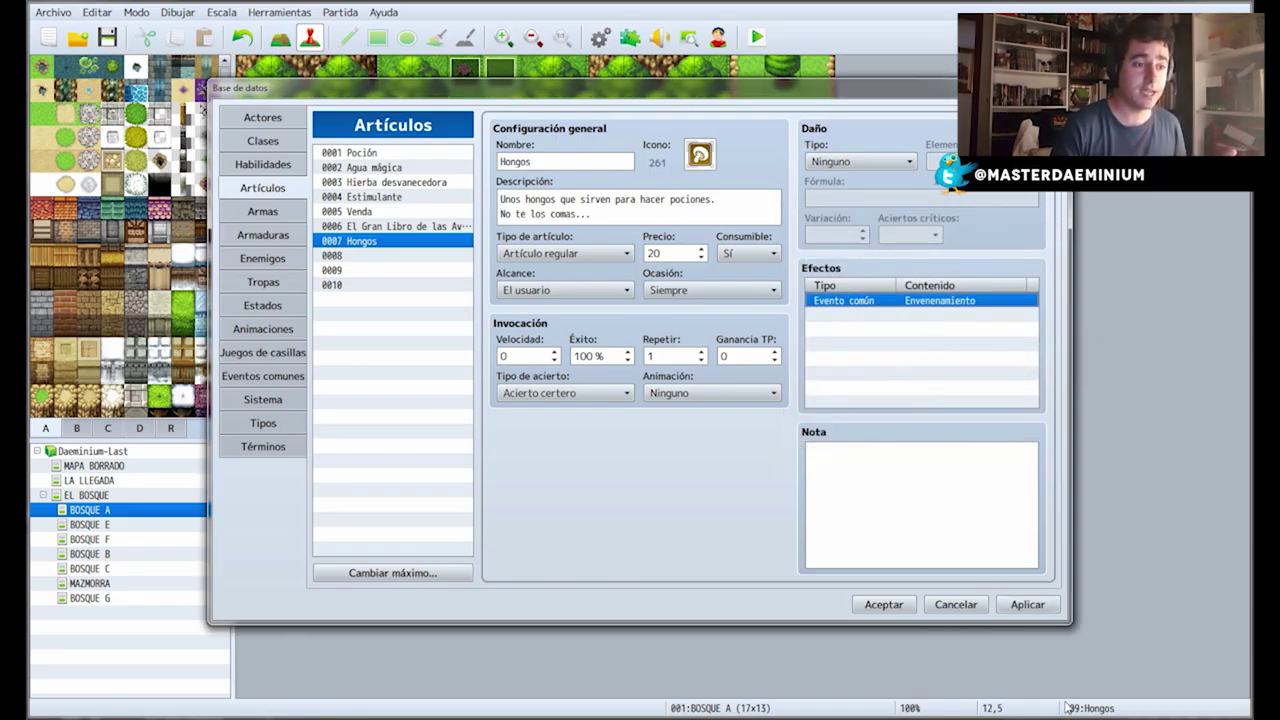
left_click(1027, 604)
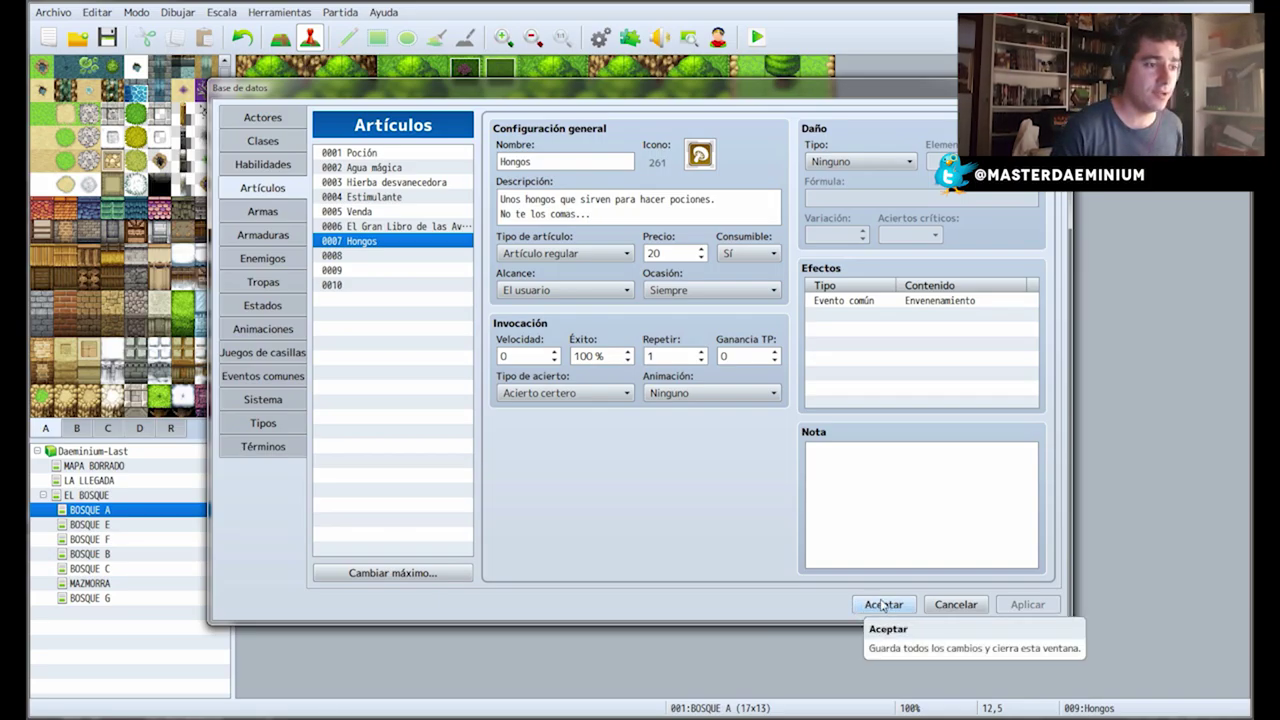
left_click(870, 606)
Reopen the Hongos map event above the tree stump and examine its item pickup commands.
left_click(592, 313)
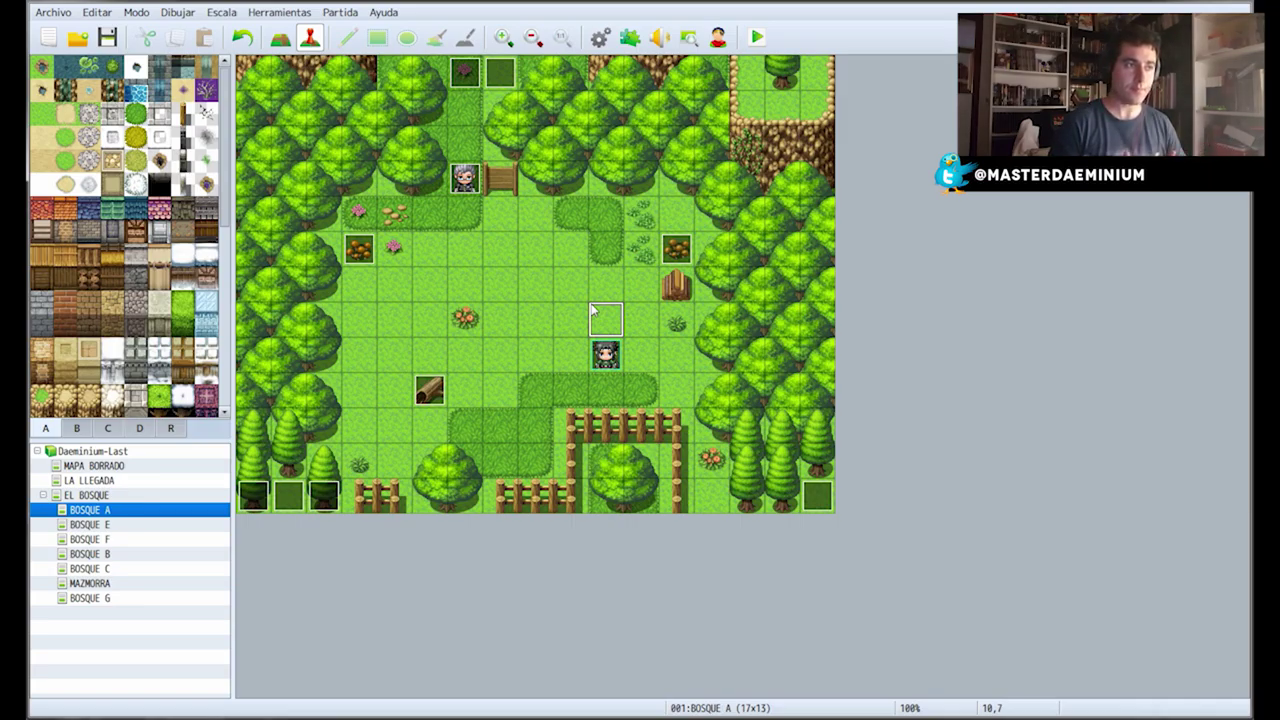
left_click(676, 249)
right_click(688, 255)
key("Escape")
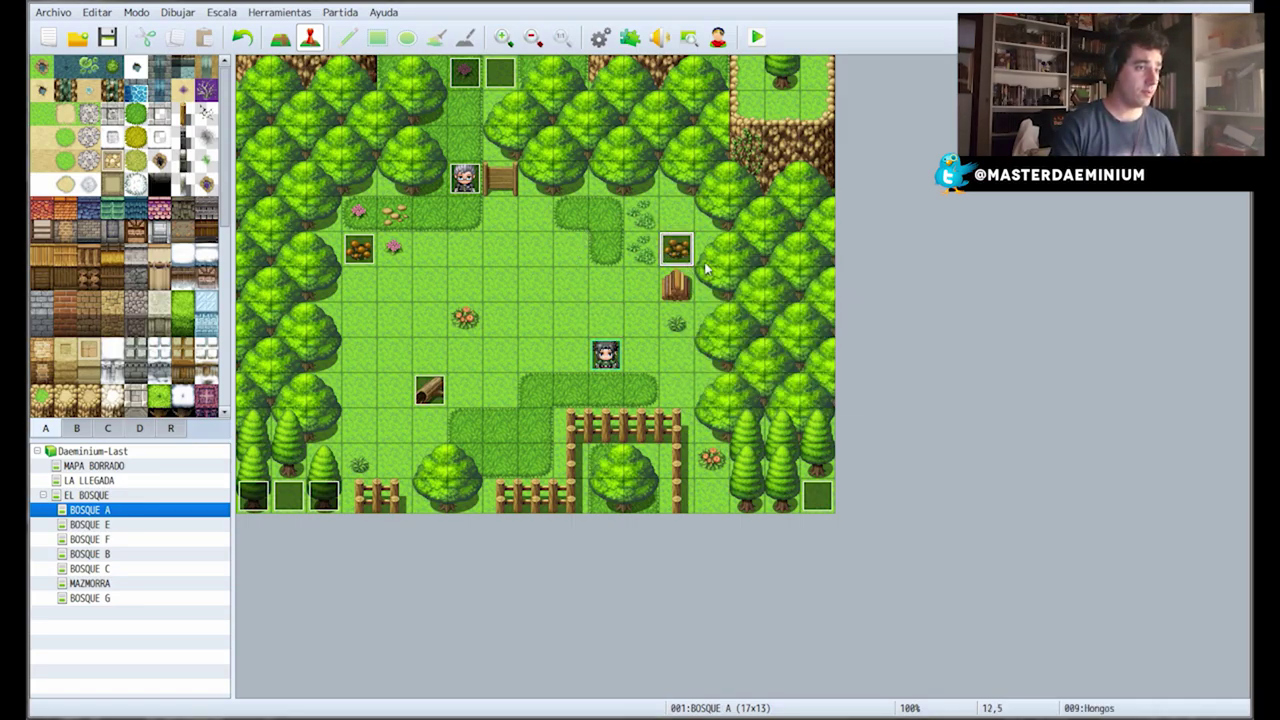
key("Return")
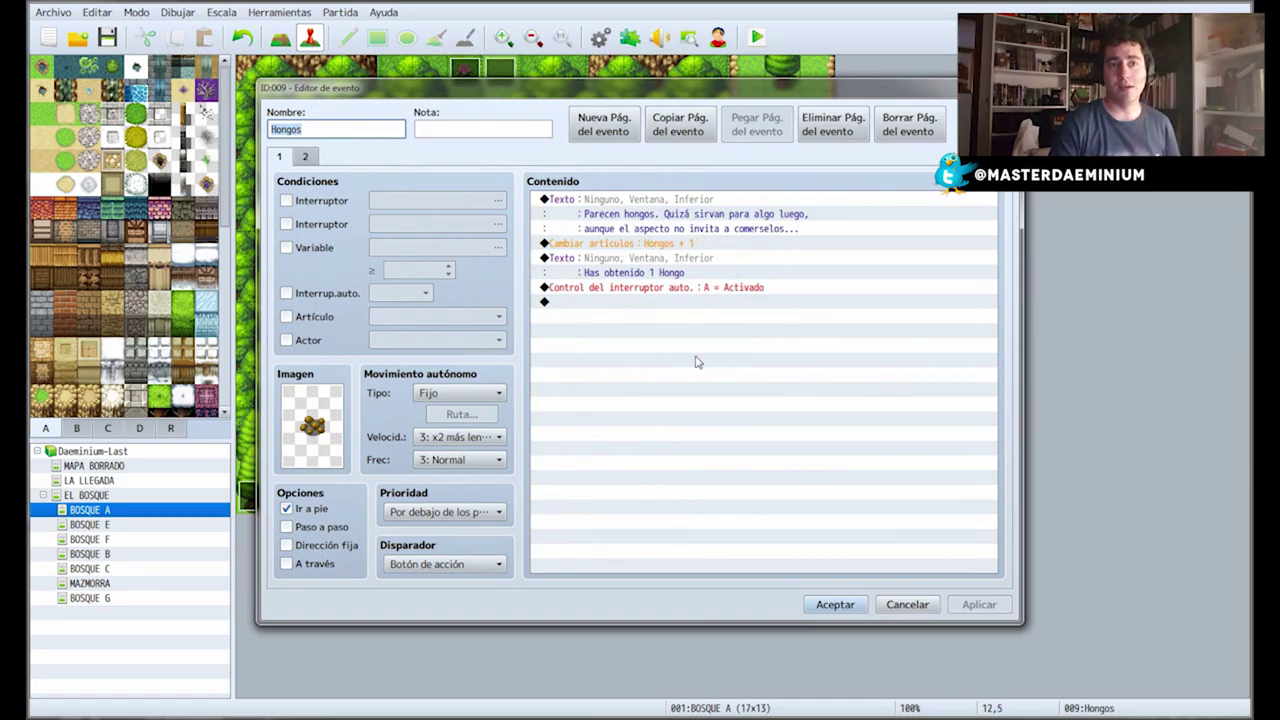
left_click(661, 277)
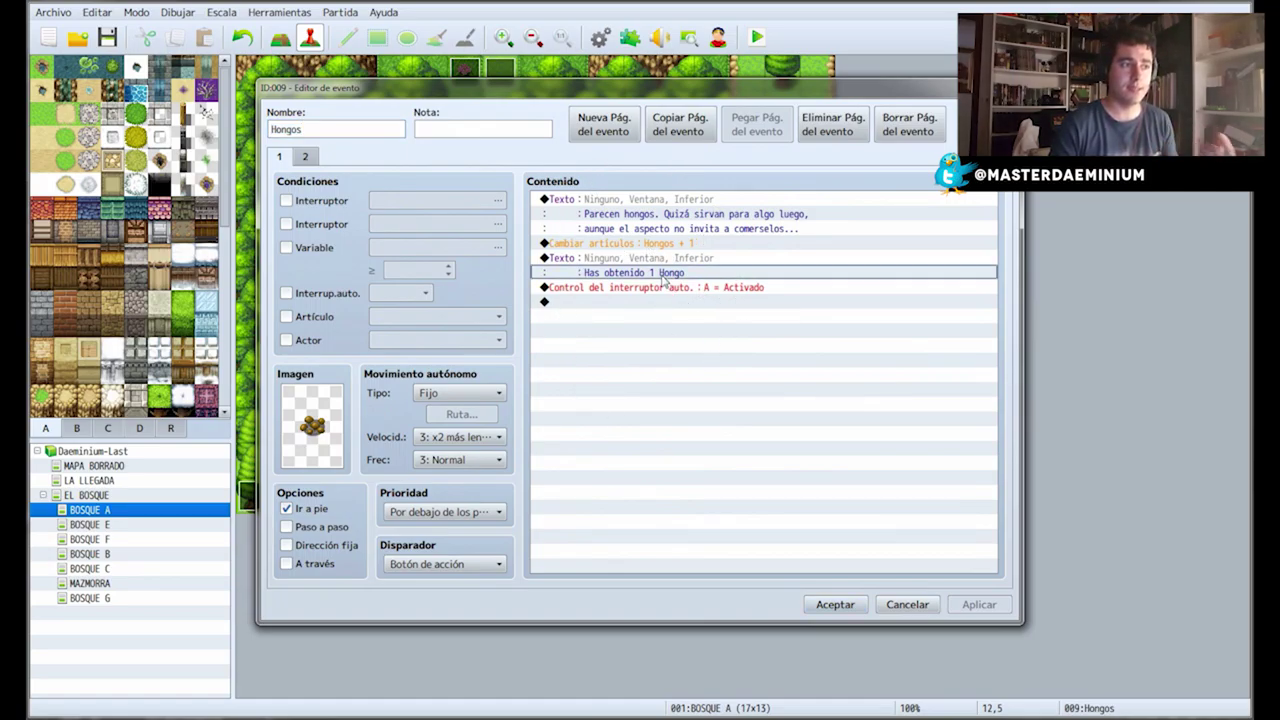
left_click(915, 604)
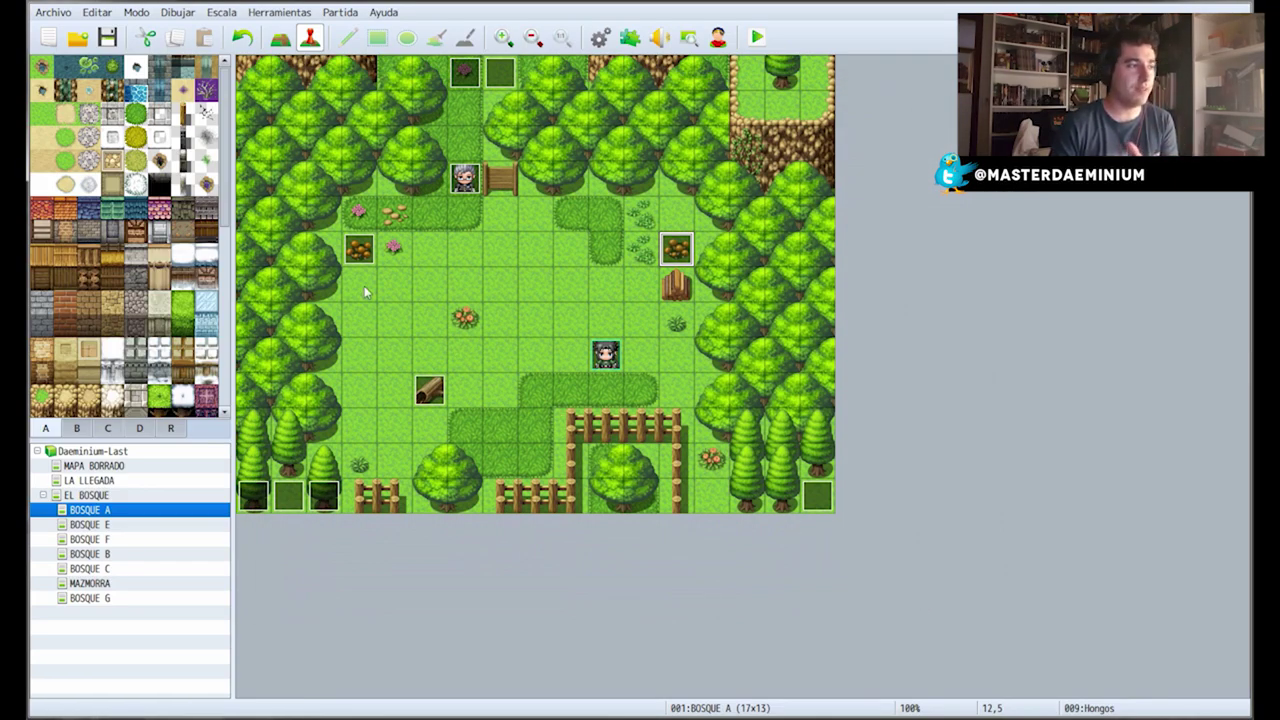
Open the Hongos map event beside the western trees and change page 1's conditional branch to a switch condition.
left_click(357, 258)
right_click(356, 258)
left_click(404, 268)
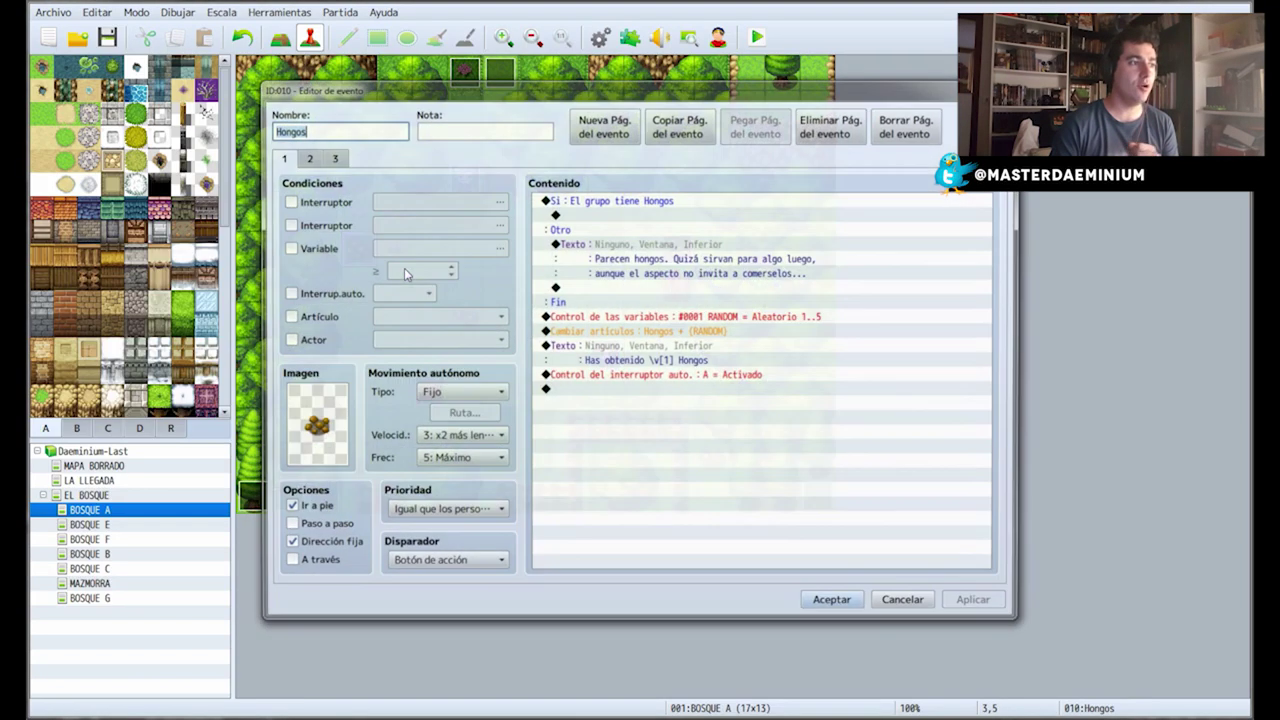
left_click(679, 538)
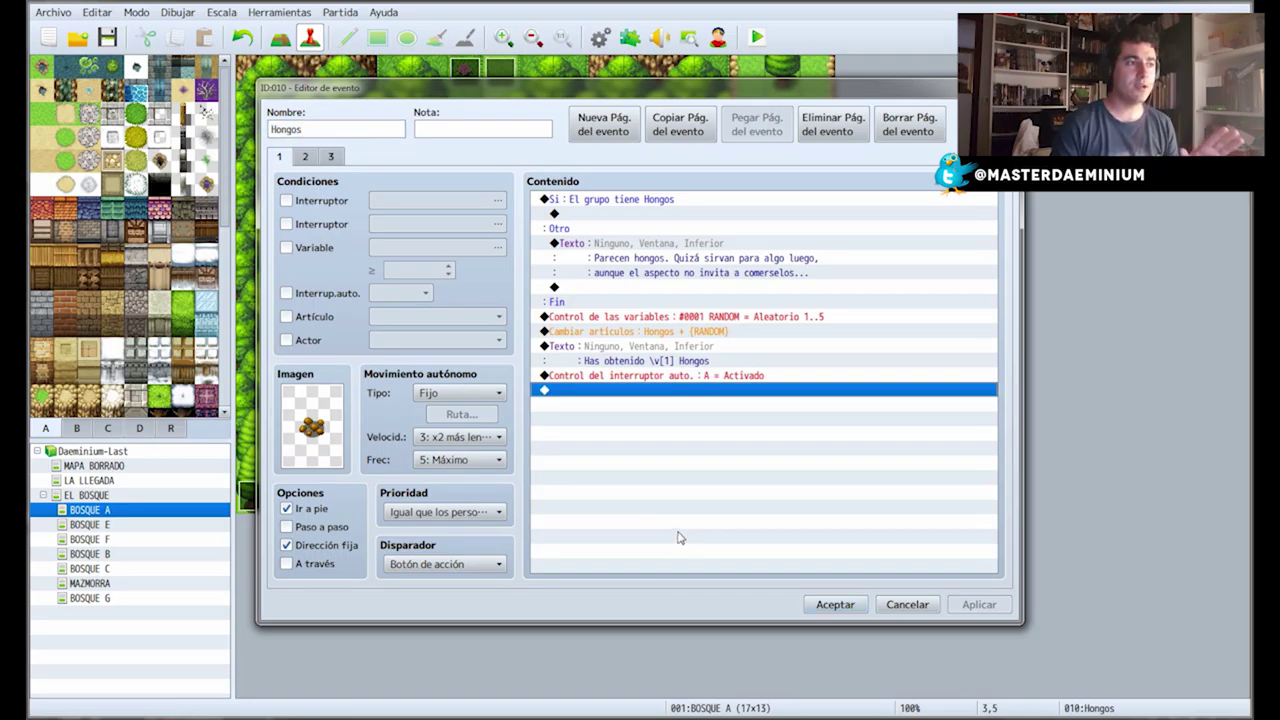
left_click(592, 202)
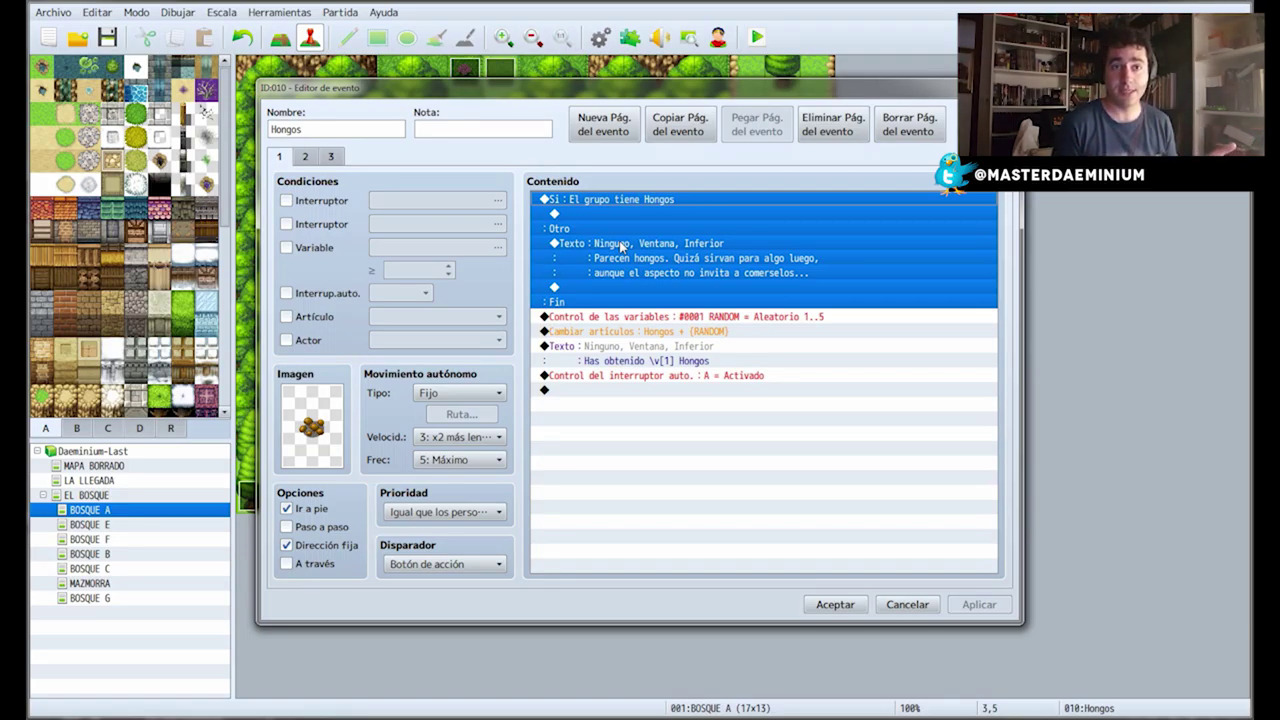
right_click(662, 205)
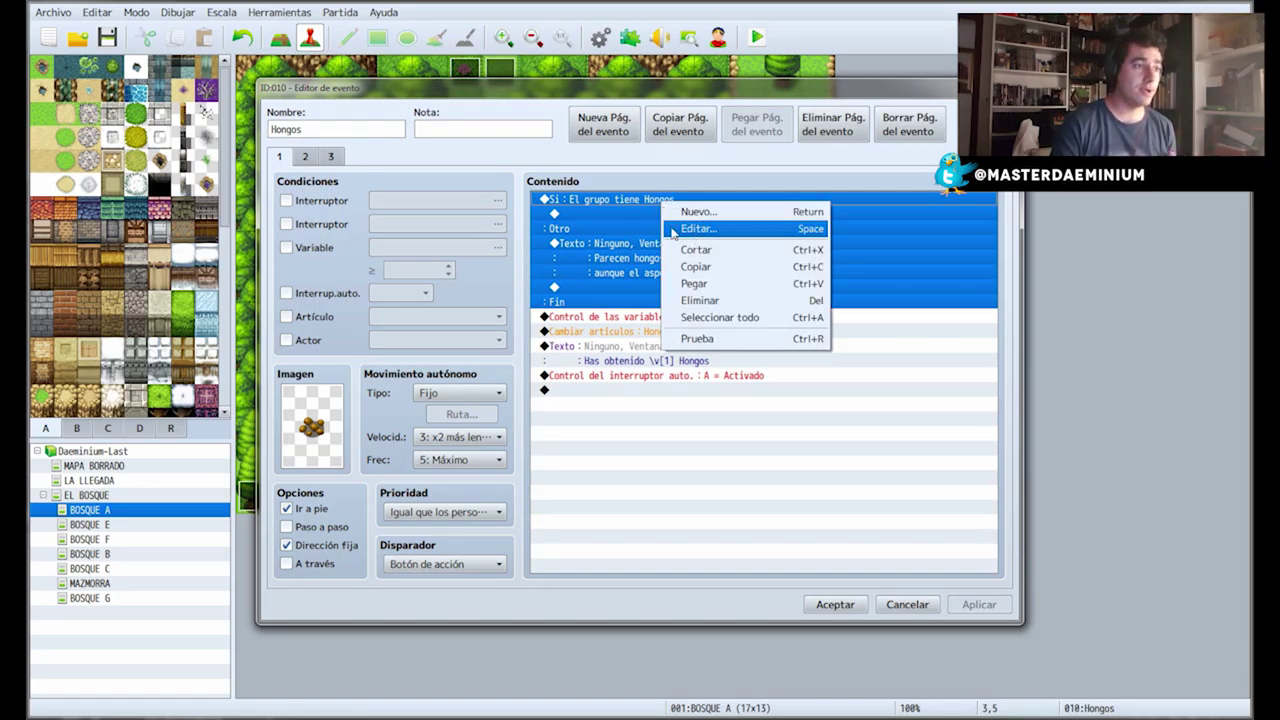
left_click(573, 268)
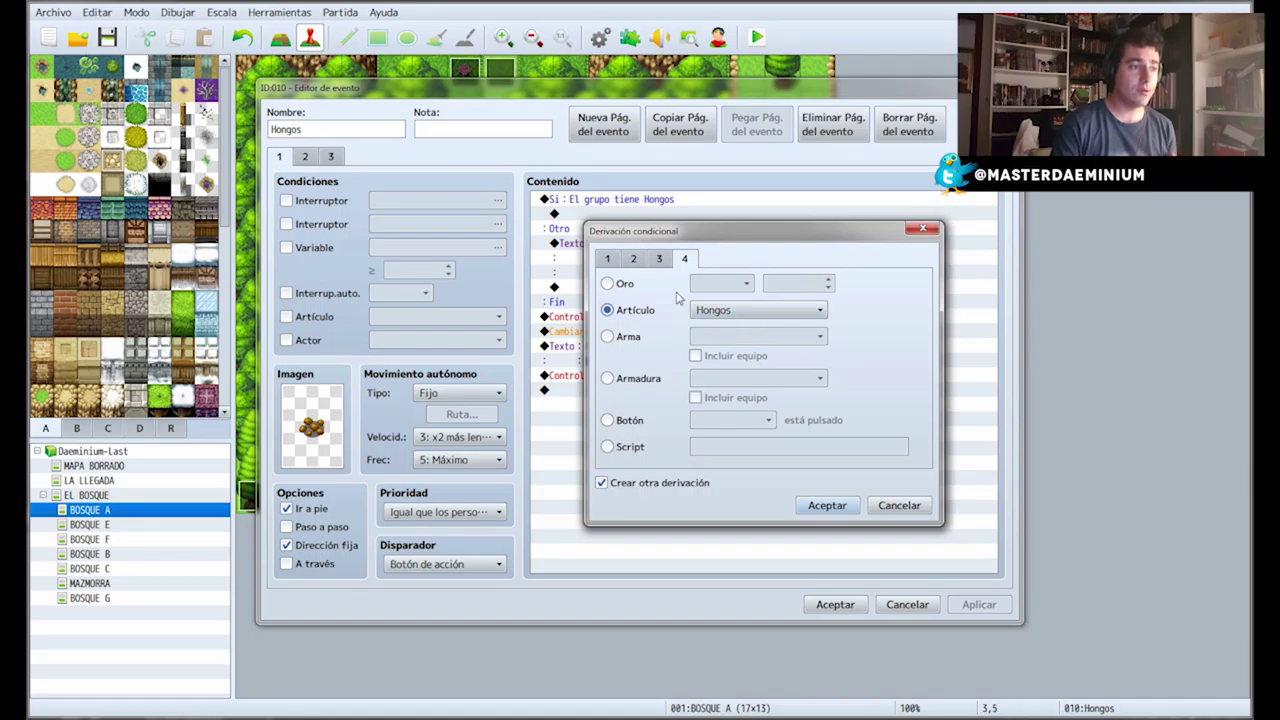
left_click(607, 259)
left_click(650, 287)
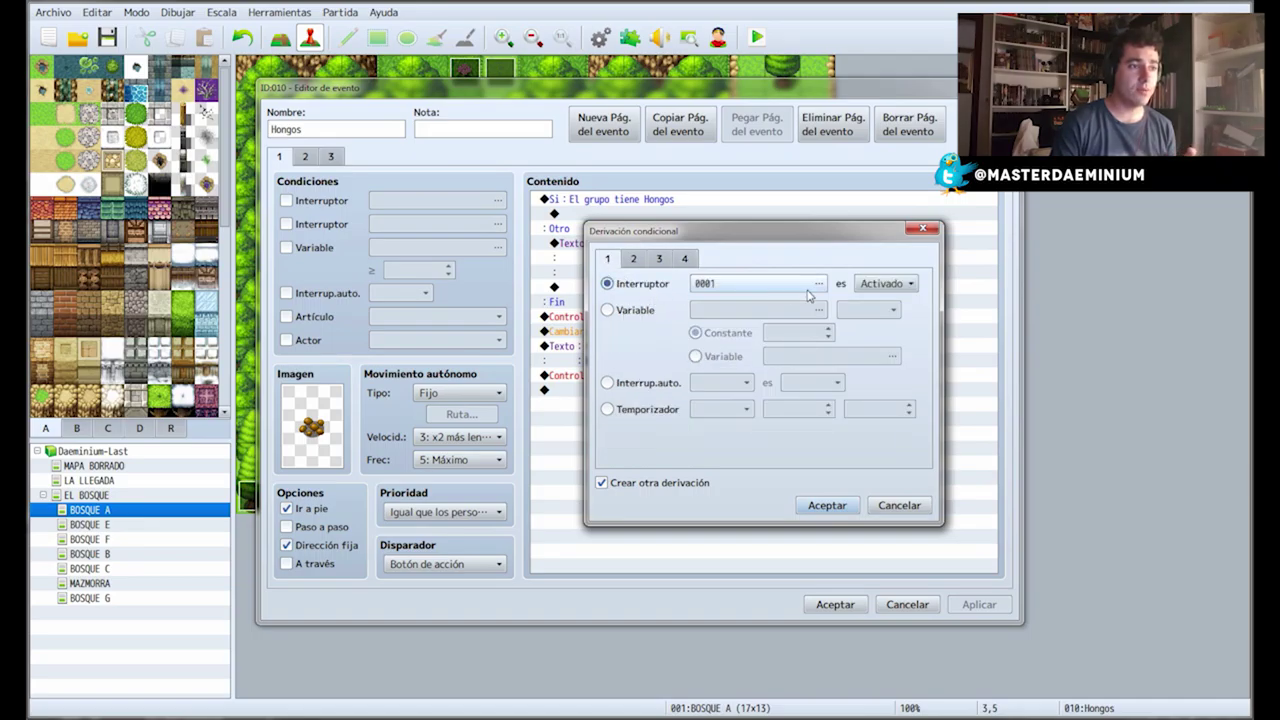
Name switch 0003 "Tiene hongos" and make the branch check that it is Activado.
left_click(822, 286)
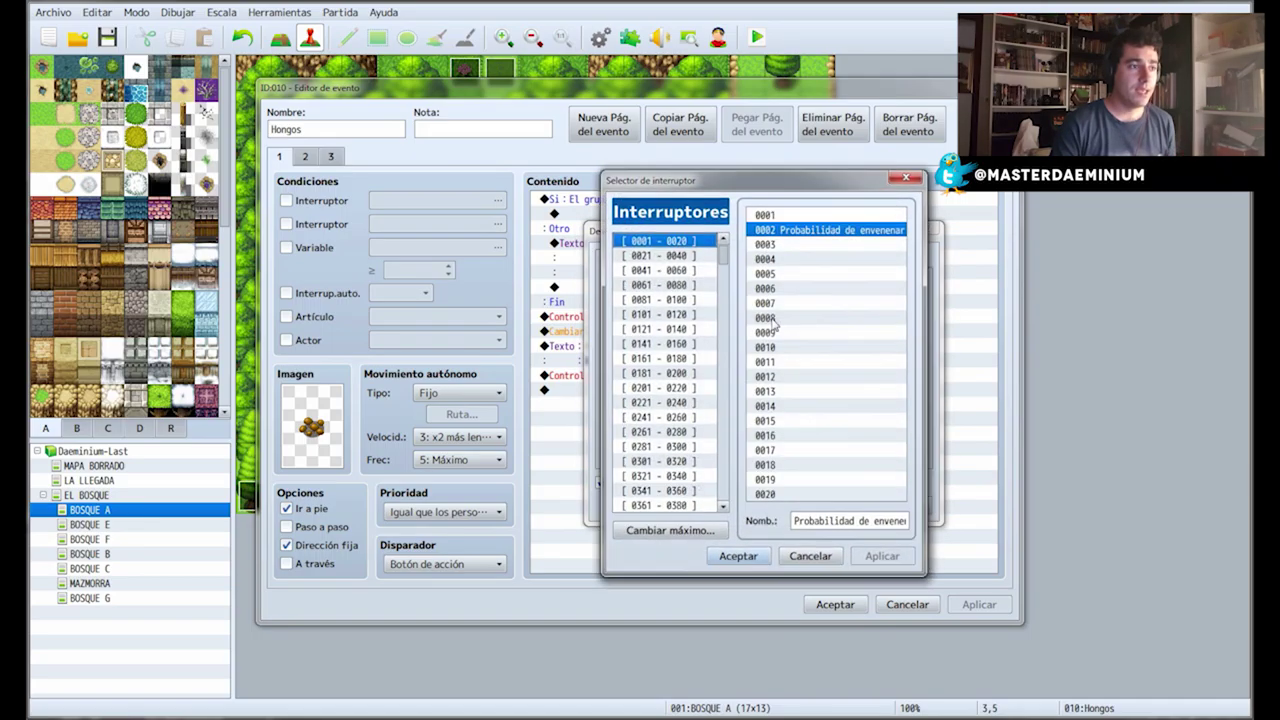
left_click(790, 245)
left_click(796, 520)
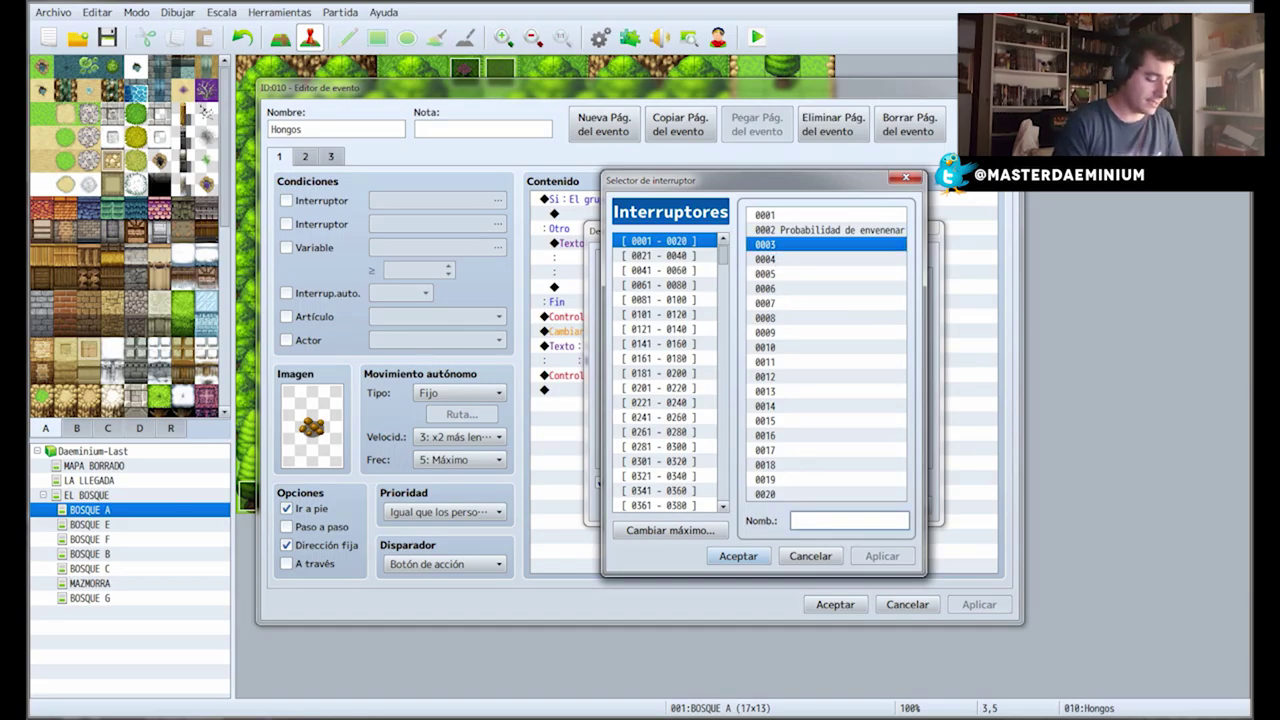
type("Tiene hongos")
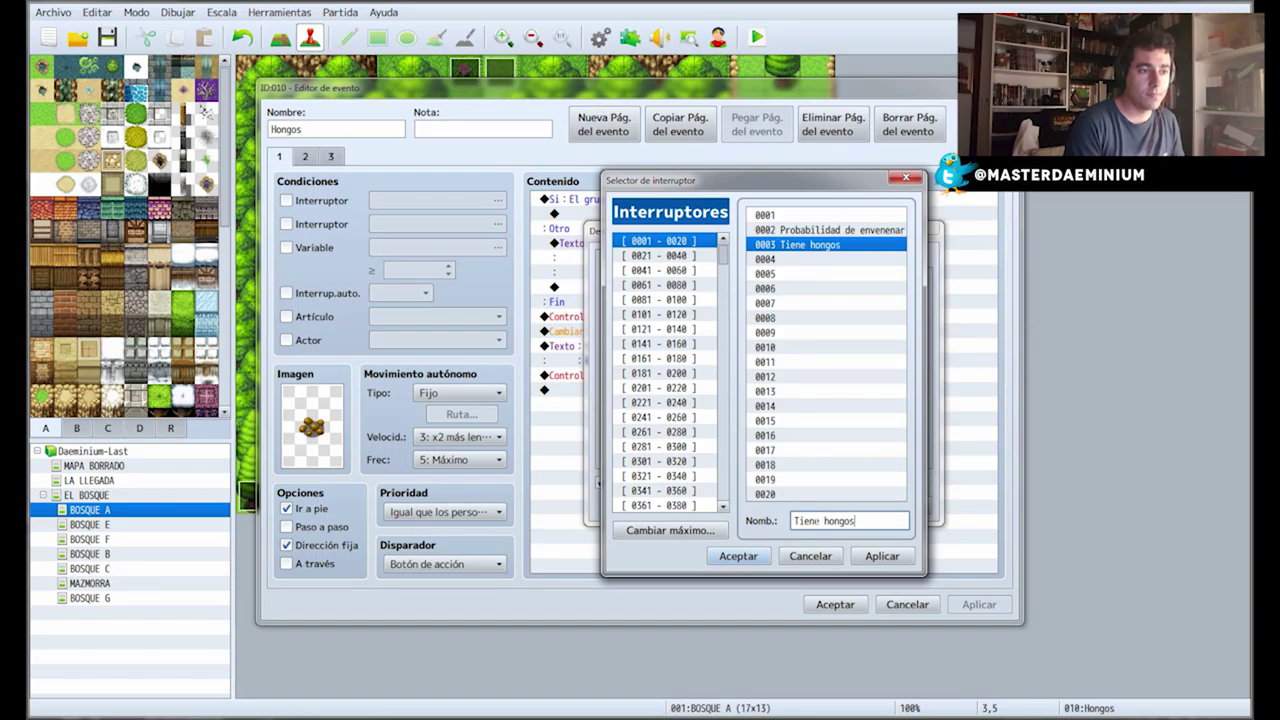
left_click(882, 556)
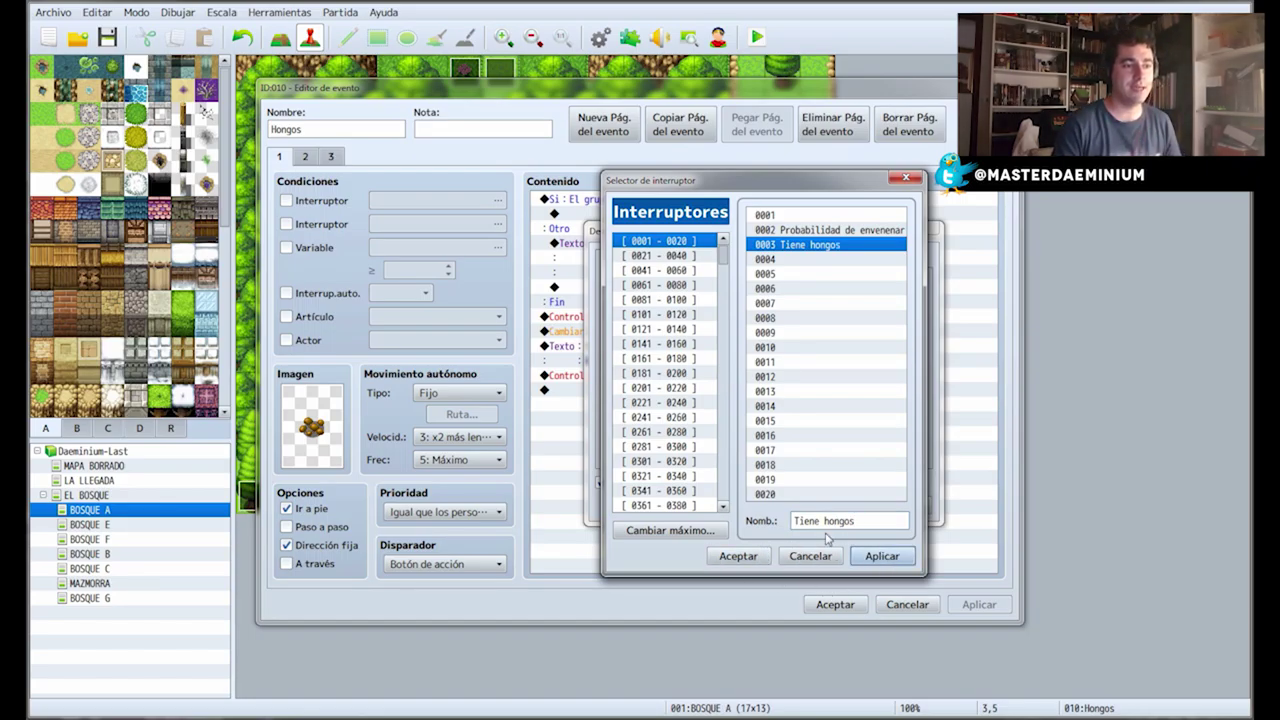
left_click(732, 558)
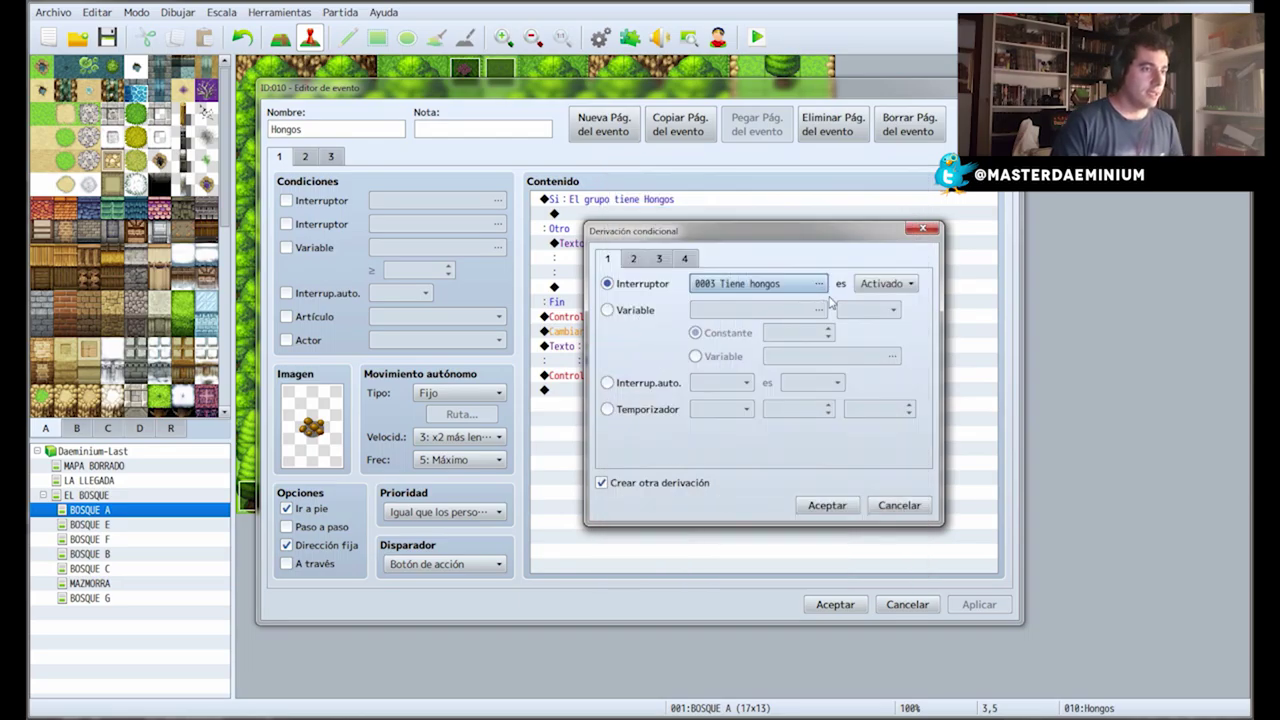
left_click(826, 505)
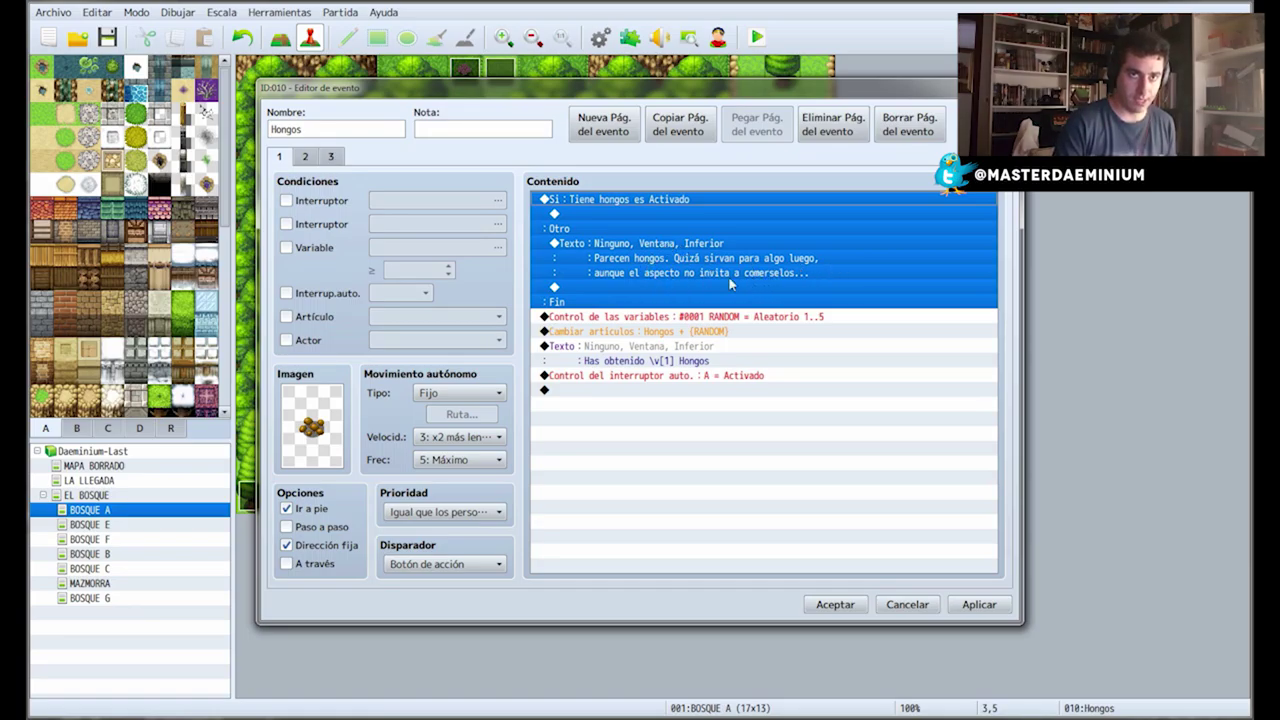
Add a Control de los interruptores command at the end of page 1 setting 0003 Tiene hongos to Activado, and apply the changes.
left_click(576, 400)
double_click(576, 398)
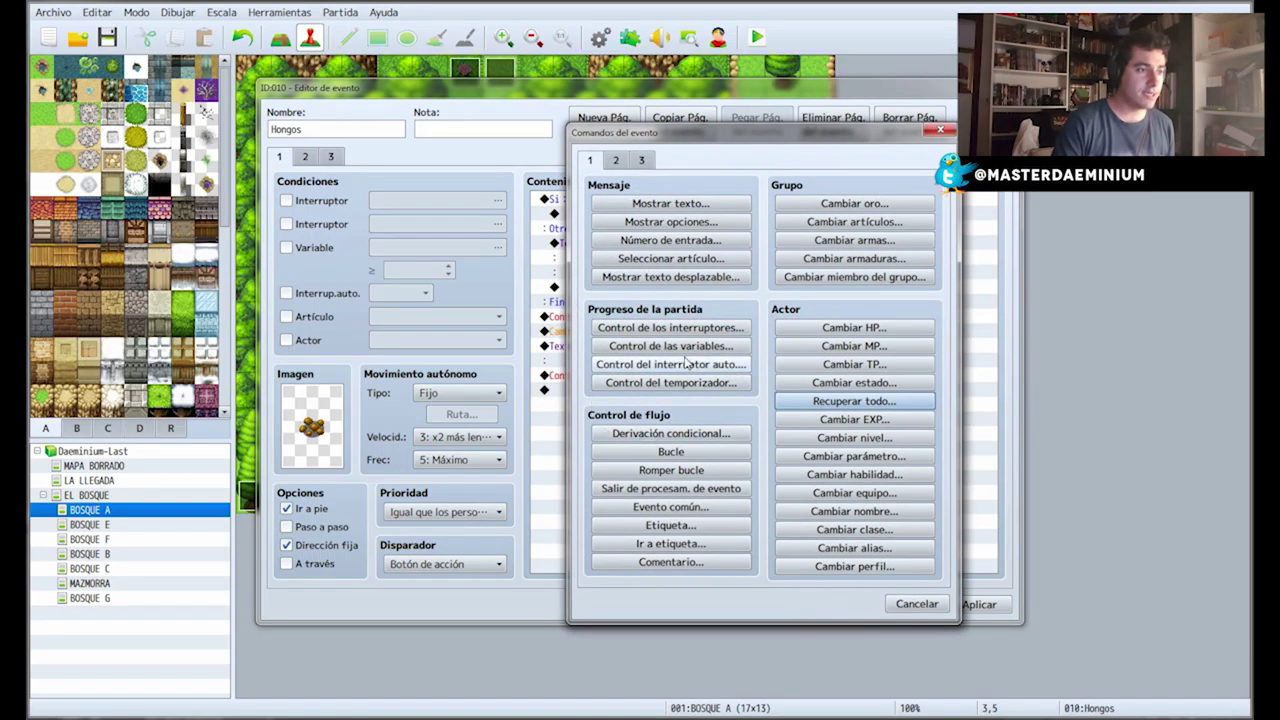
left_click(695, 331)
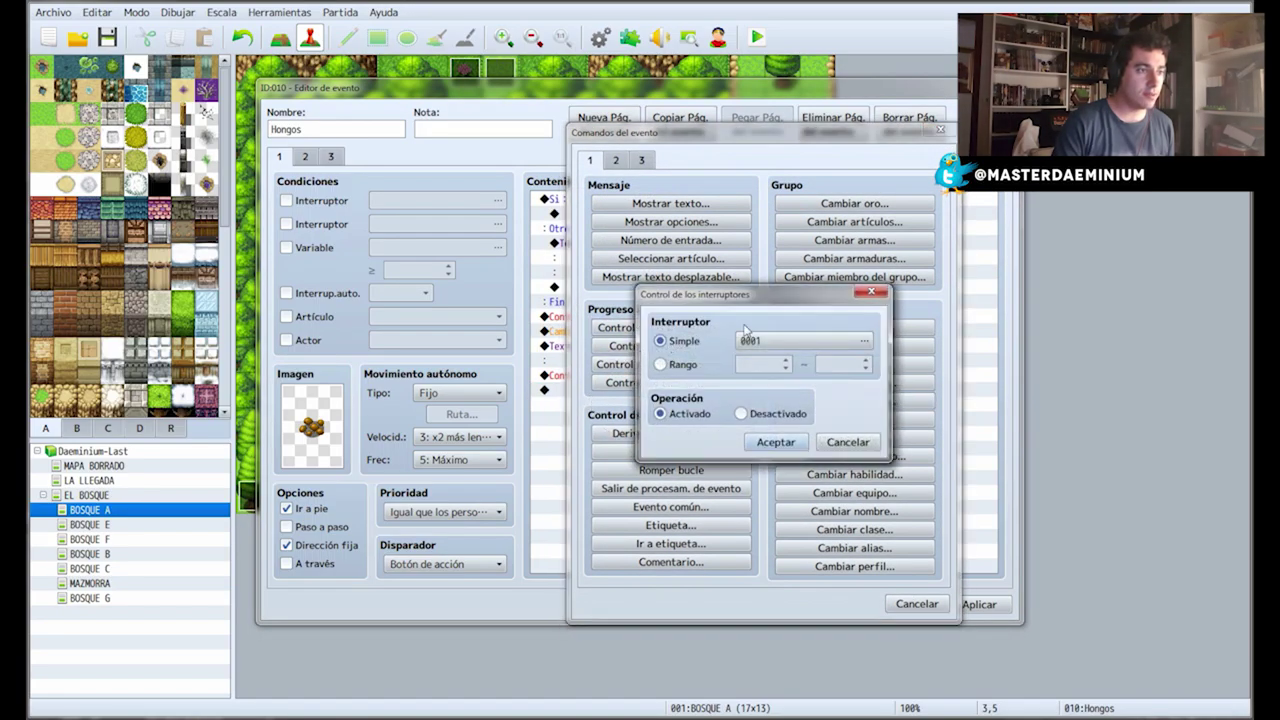
left_click(810, 342)
left_click(738, 556)
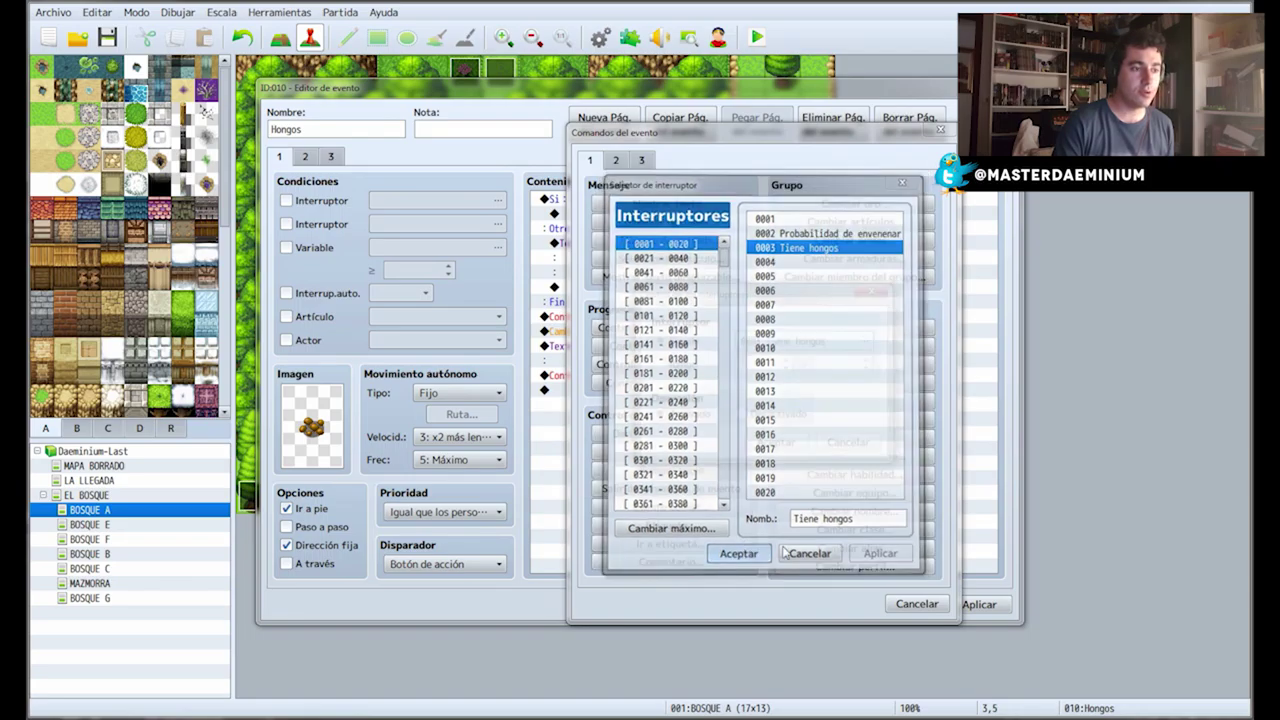
left_click(776, 442)
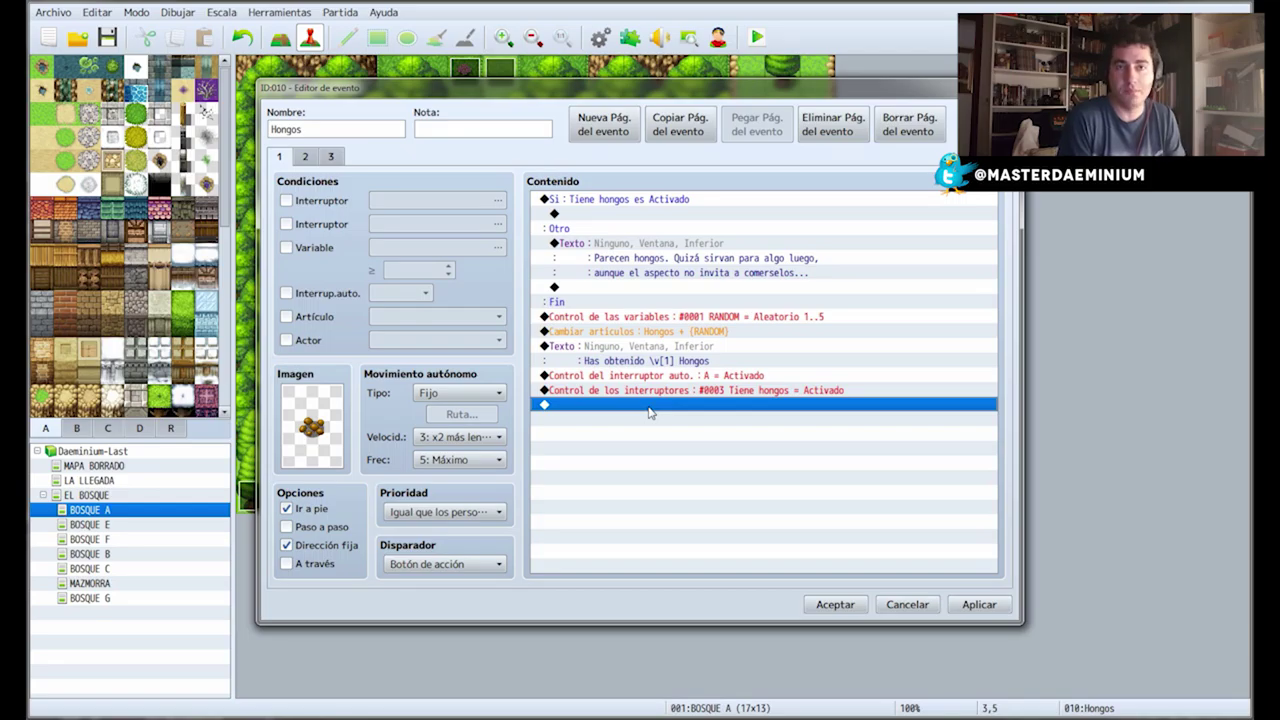
left_click(979, 604)
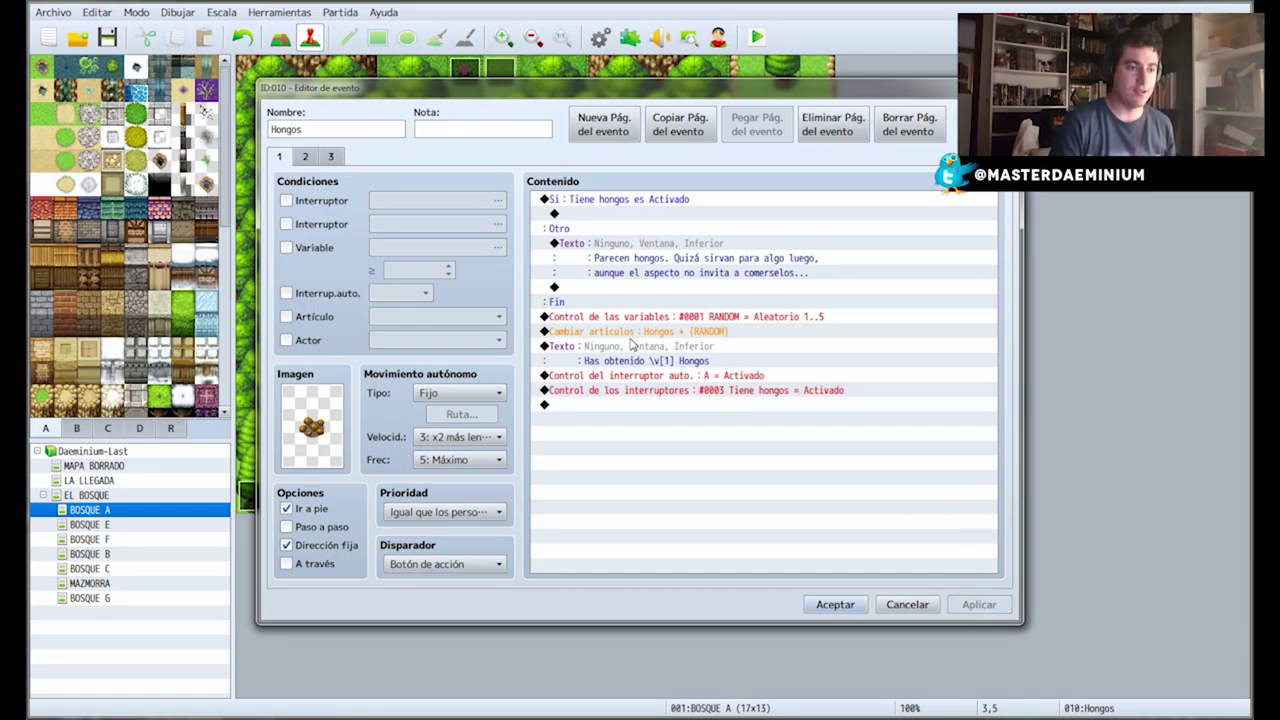
Examine page 1's RANDOM variable, obtained-mushrooms message and self-switch commands, check page 2, and close the event.
left_click(611, 319)
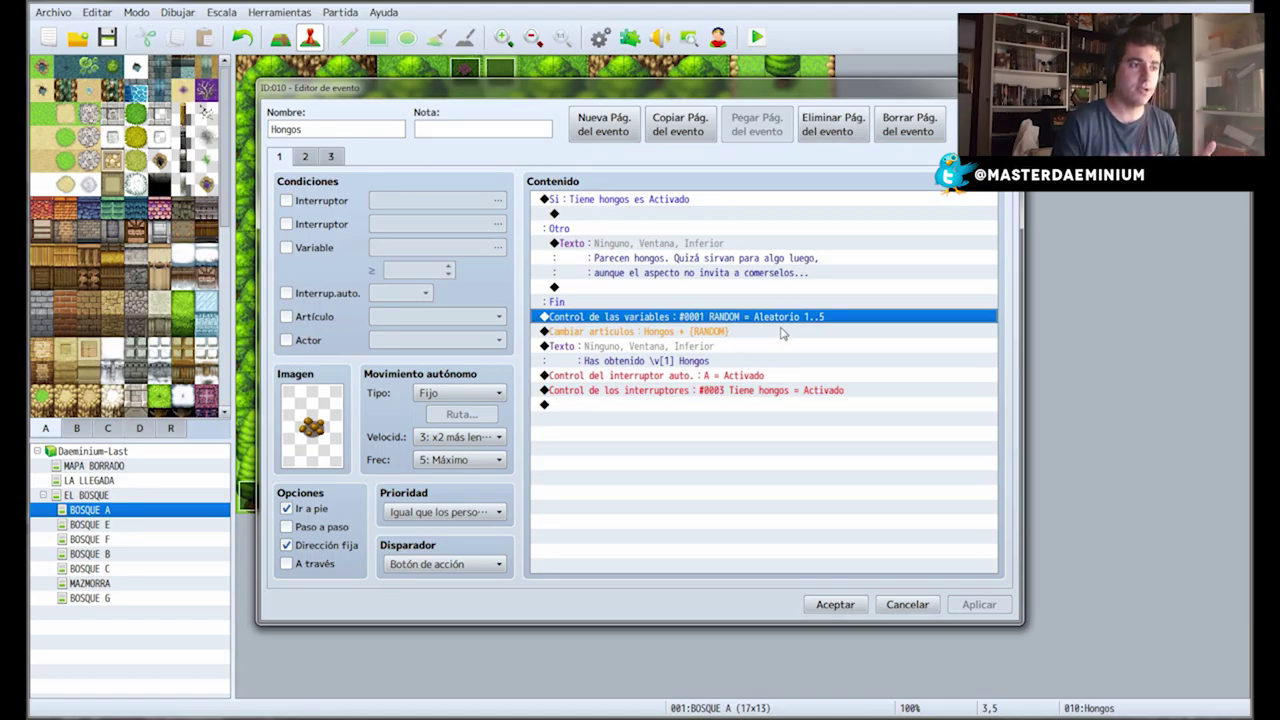
right_click(679, 315)
left_click(729, 338)
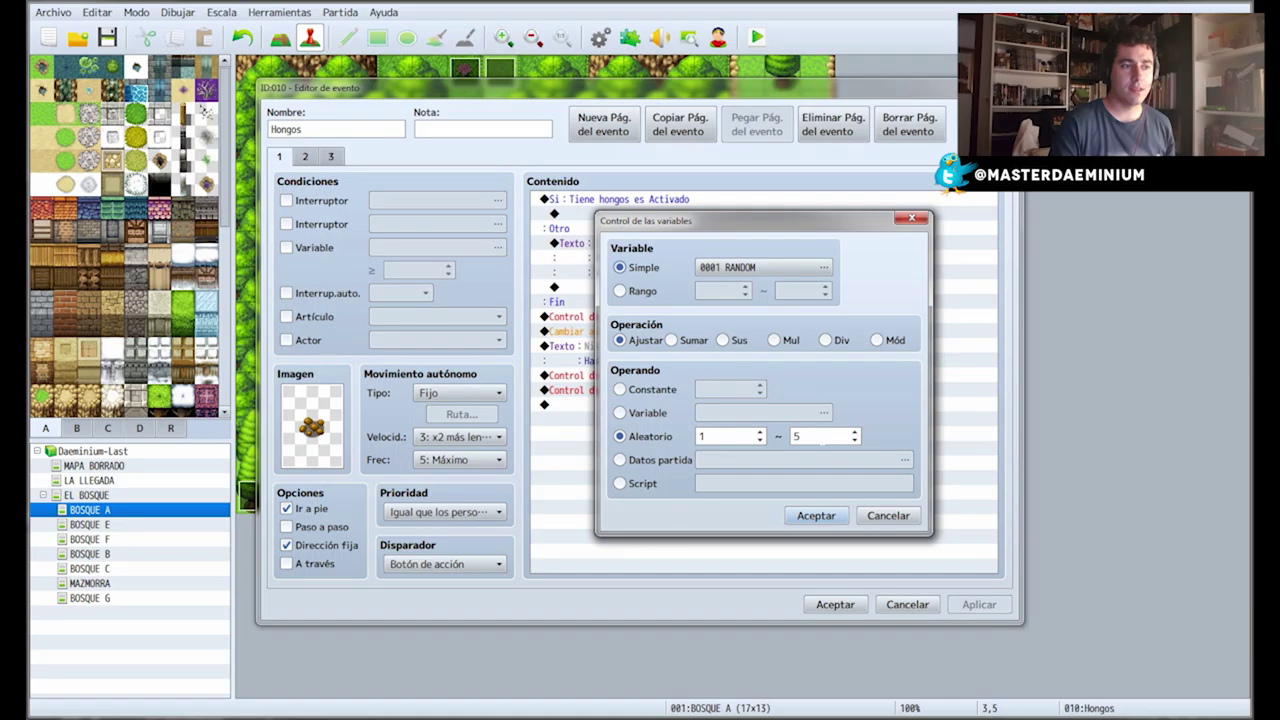
left_click(887, 515)
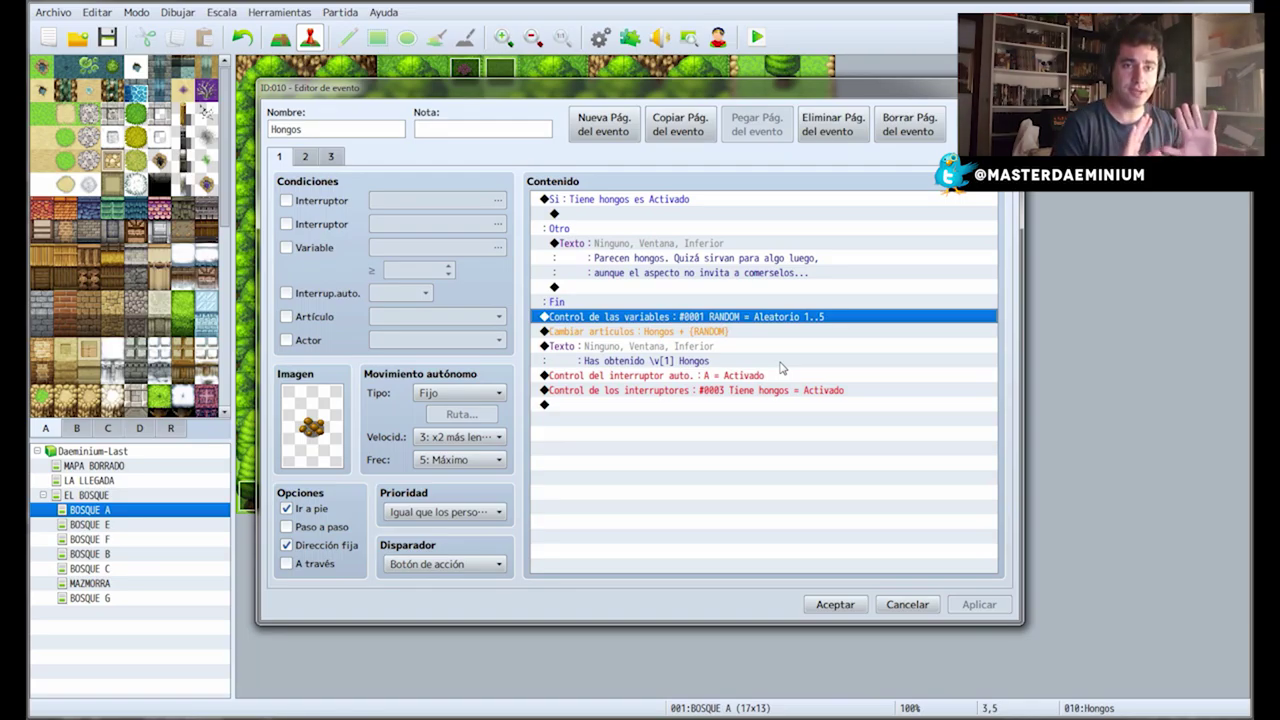
left_click(592, 348)
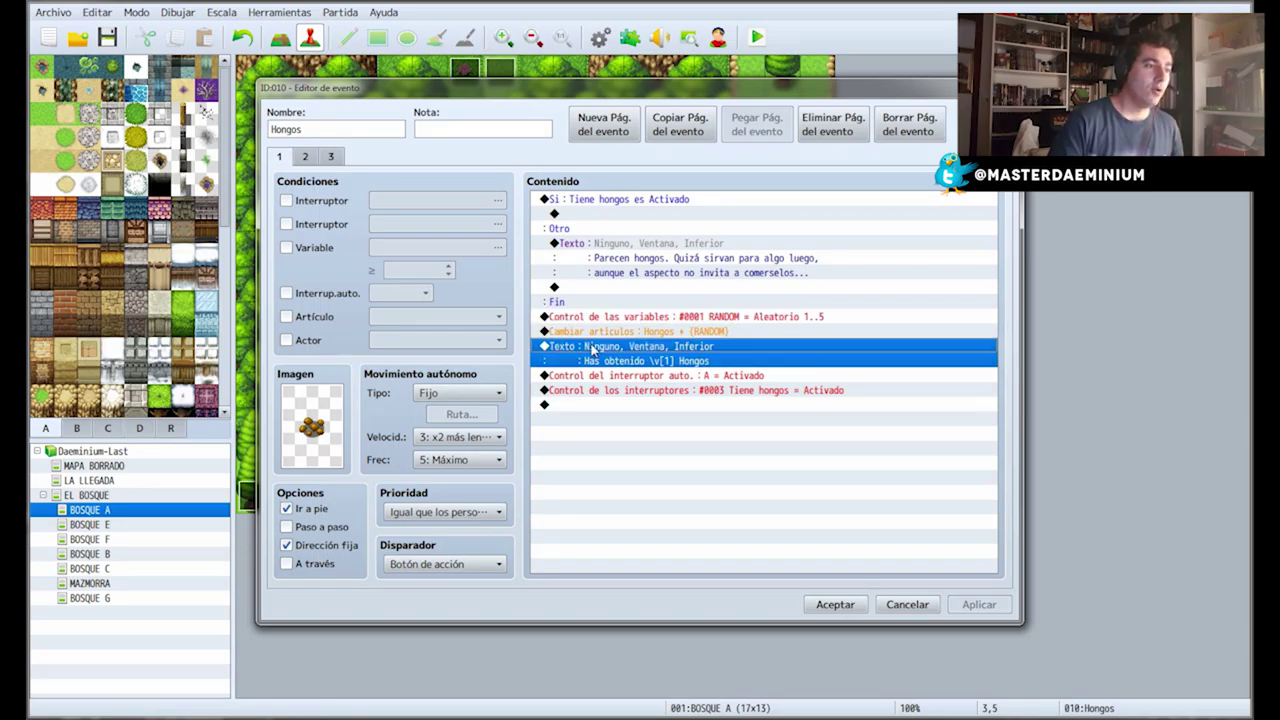
right_click(592, 348)
left_click(625, 371)
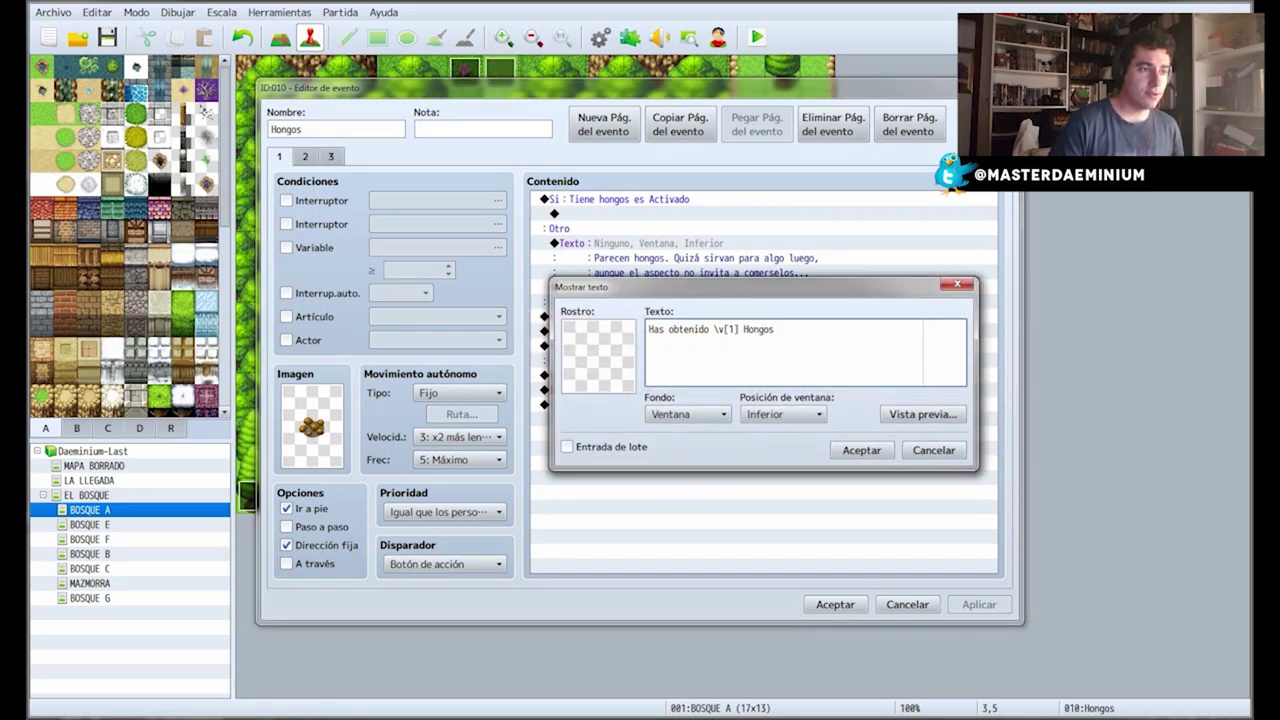
left_click(724, 329)
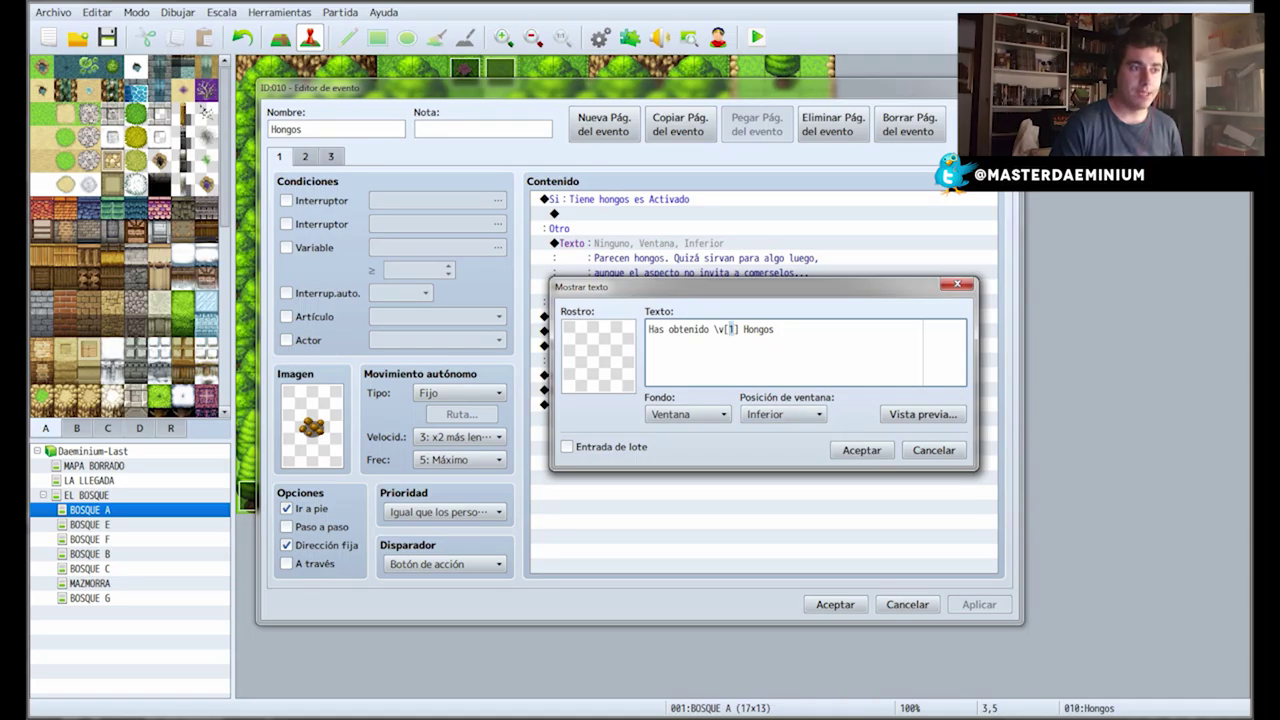
left_click(856, 449)
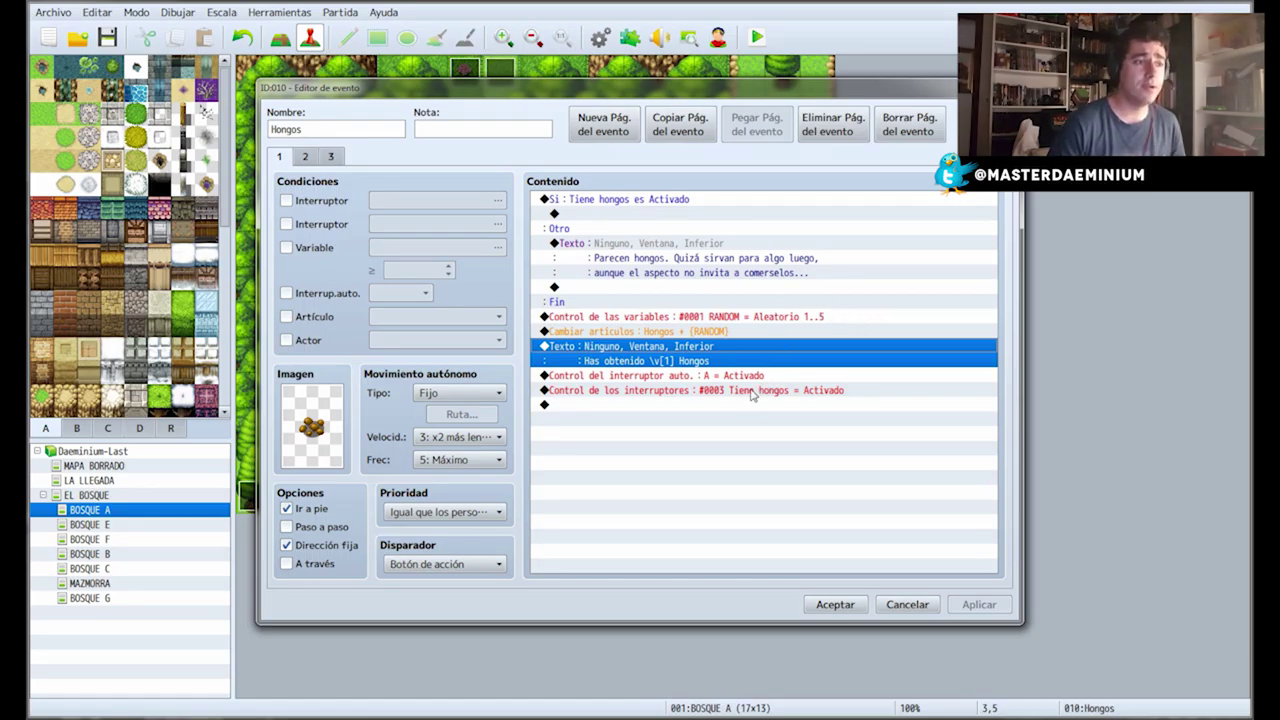
left_click(646, 377)
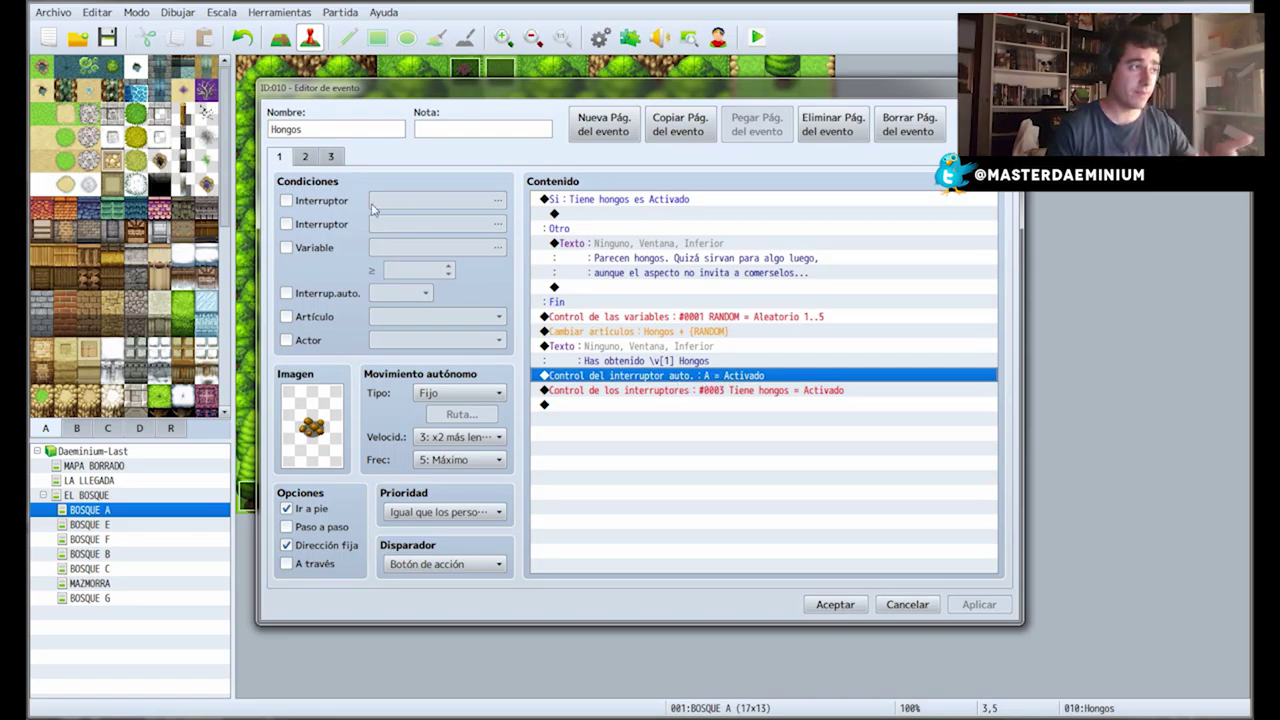
left_click(307, 159)
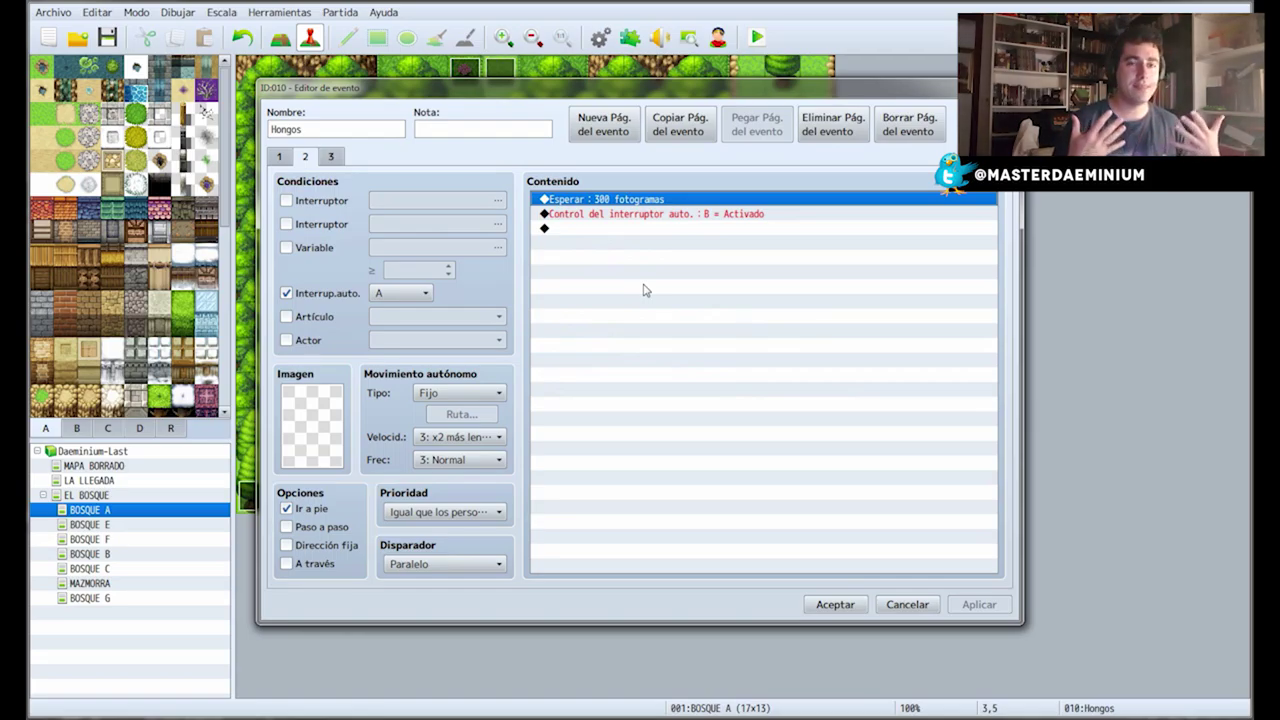
left_click(835, 604)
Reopen the western Hongos event and examine the wait, self-switch and movement route commands and the trigger on pages 2 and 3.
right_click(359, 250)
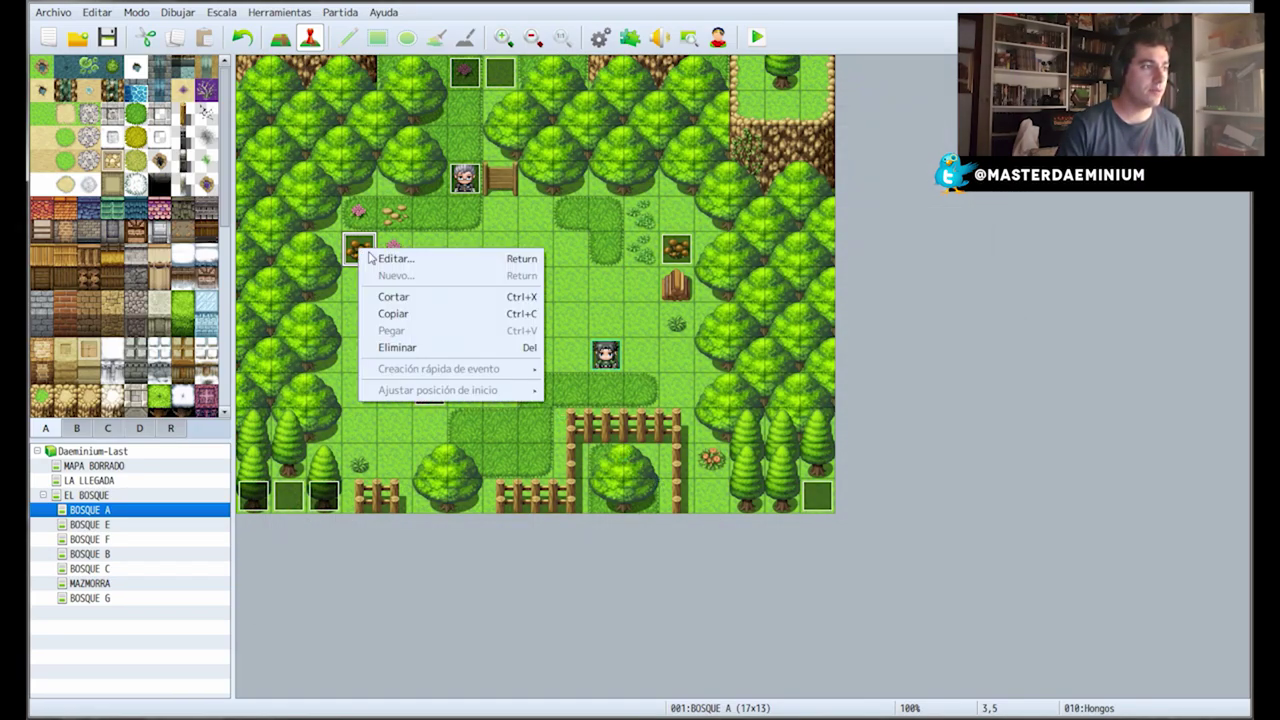
left_click(392, 259)
left_click_drag(418, 88, 660, 147)
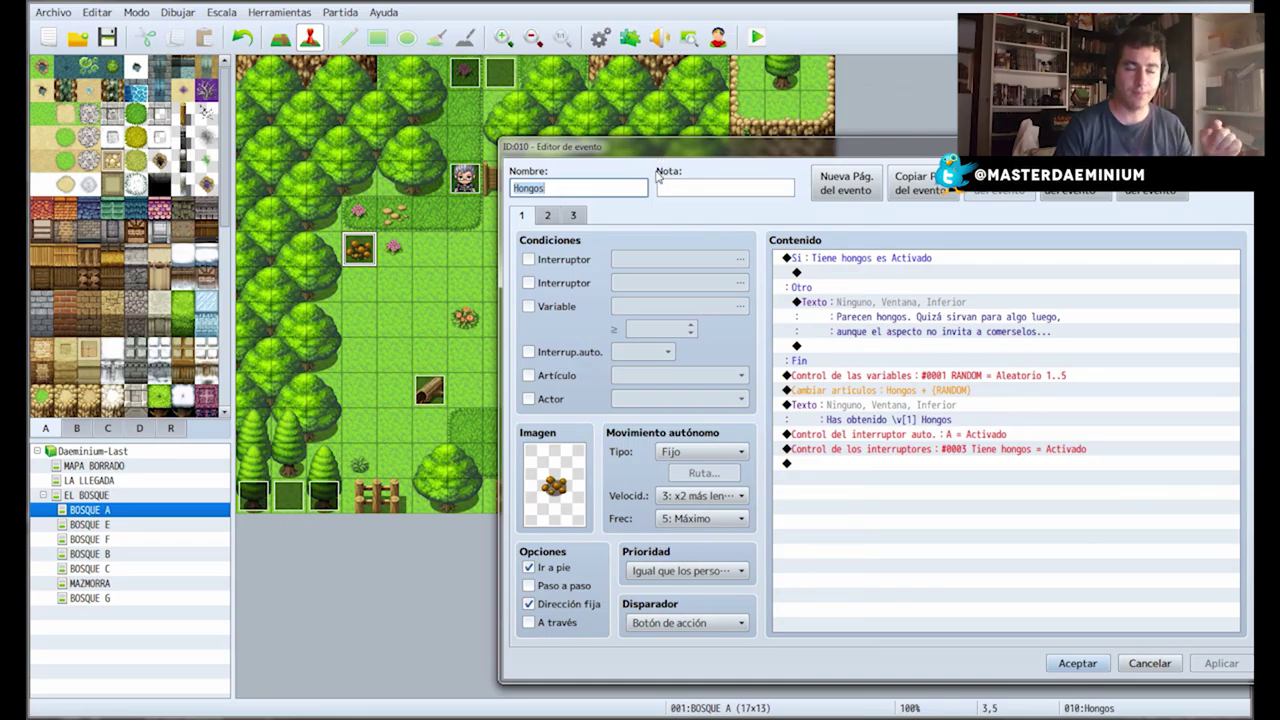
left_click_drag(658, 156, 592, 141)
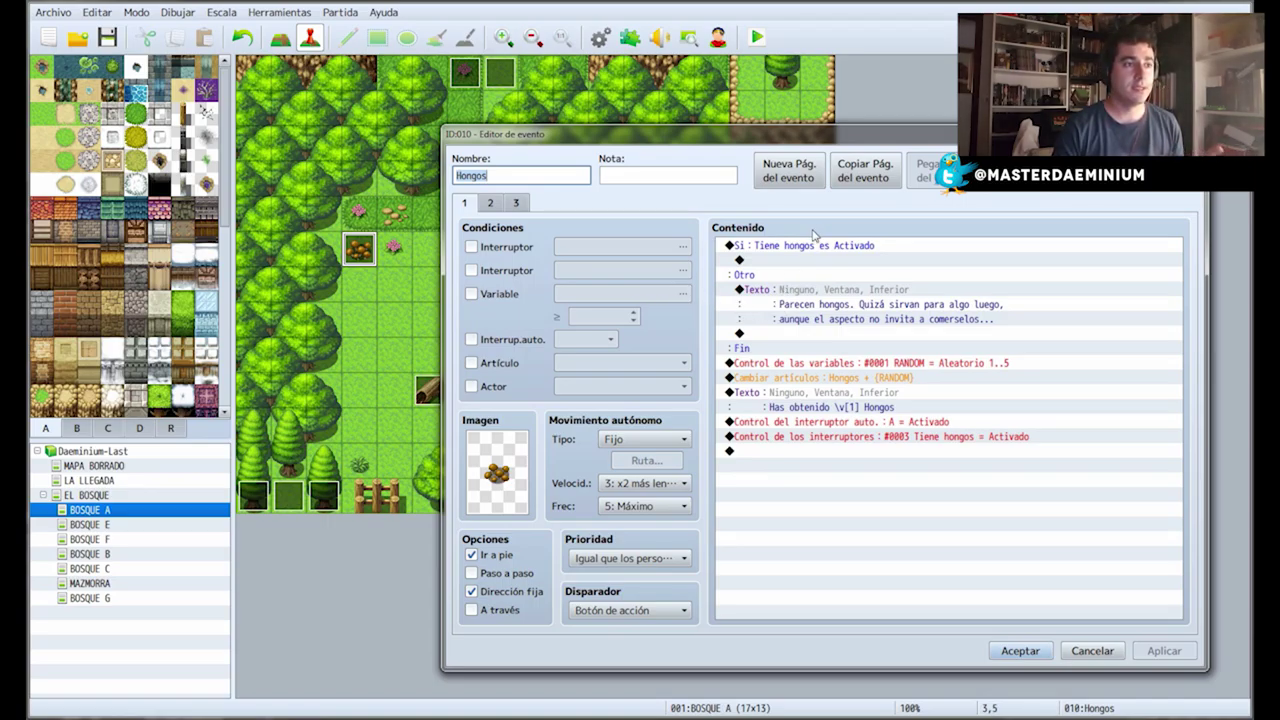
left_click(495, 205)
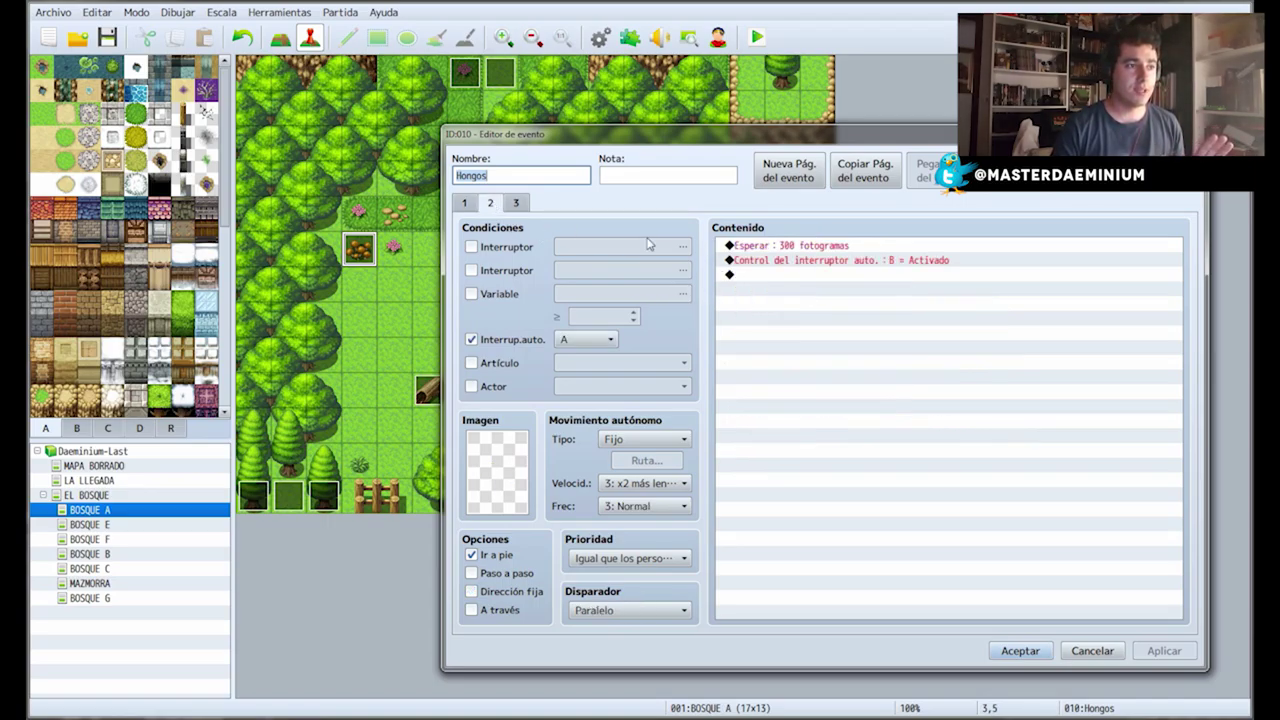
left_click(800, 248)
left_click(784, 276)
left_click(794, 249)
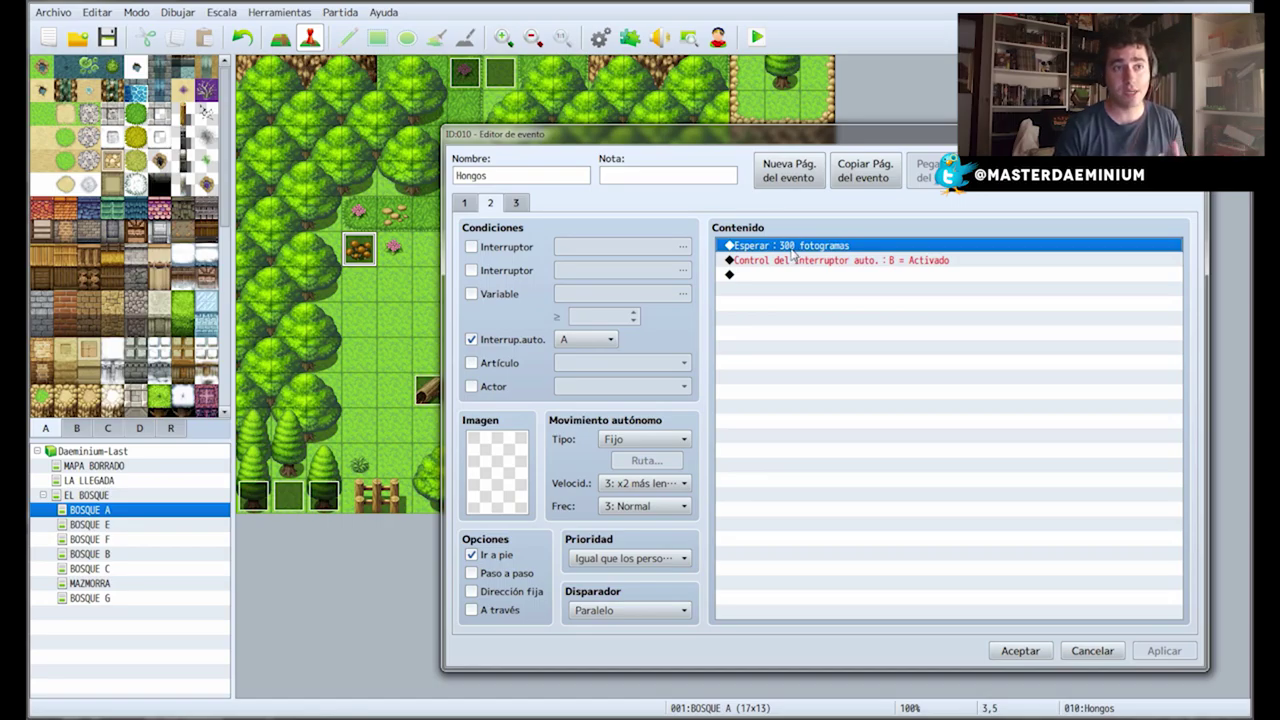
left_click(826, 263)
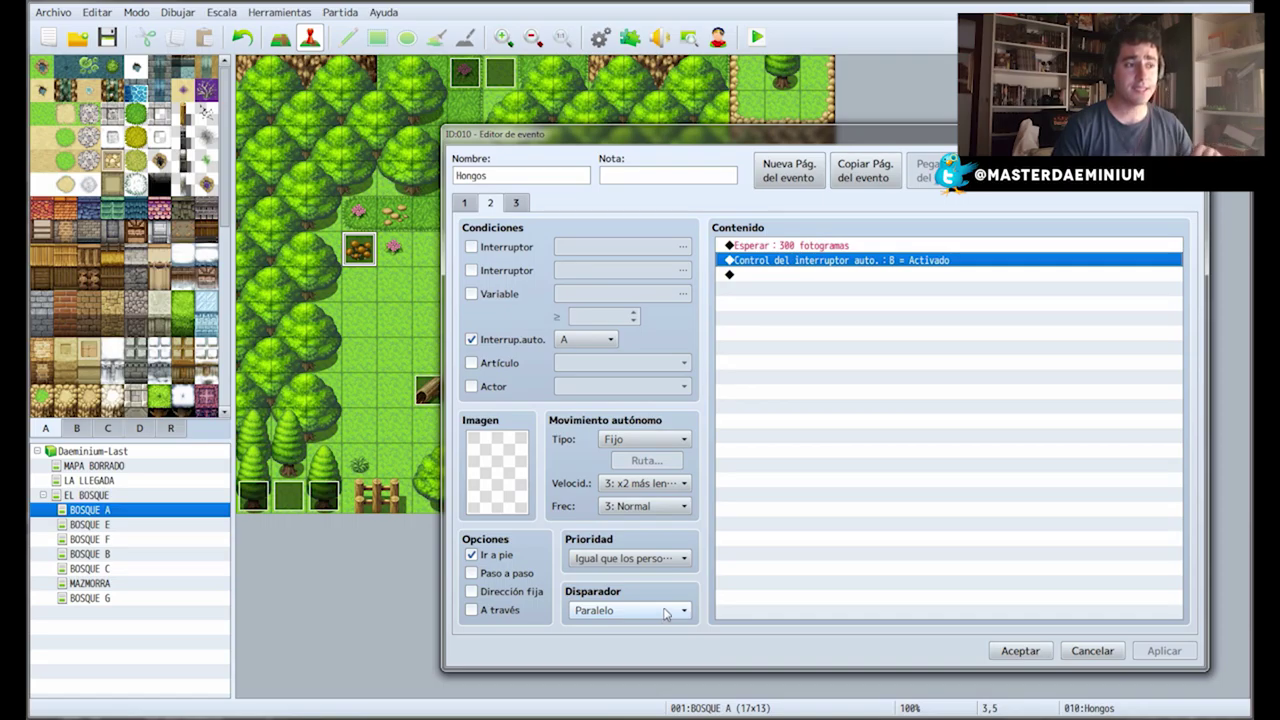
mouse_move(692, 606)
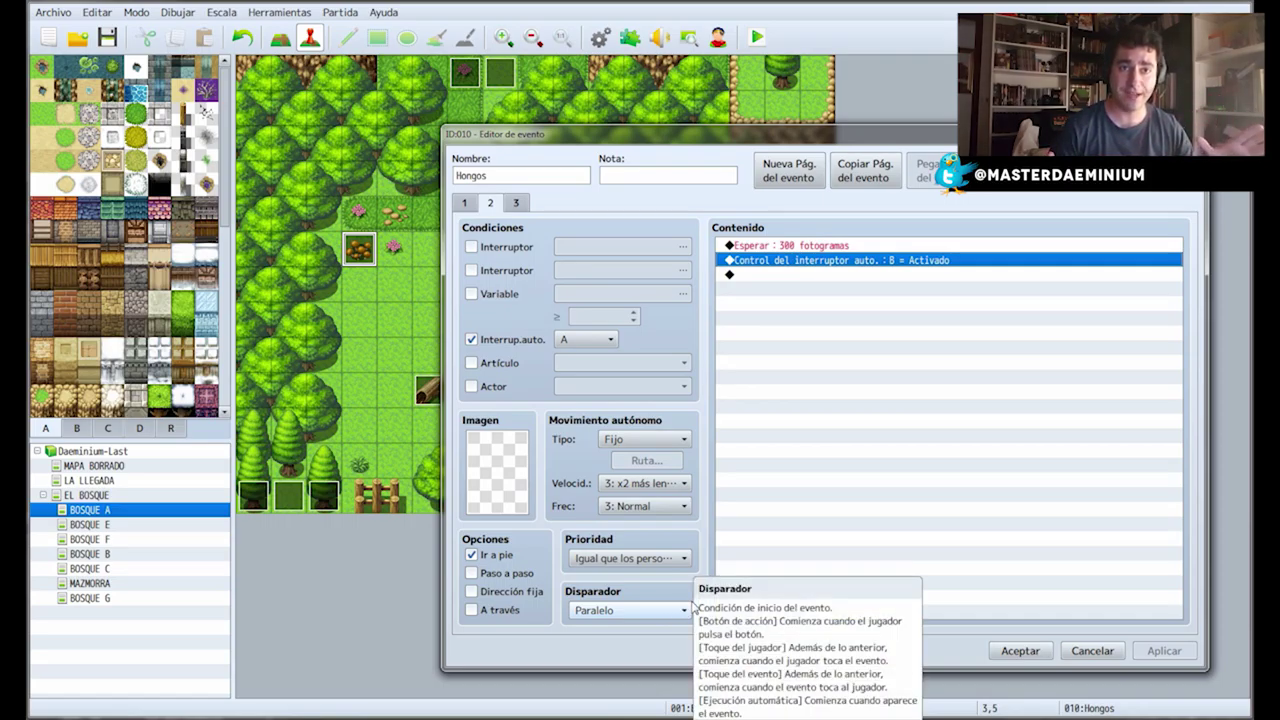
left_click(527, 203)
left_click(912, 400)
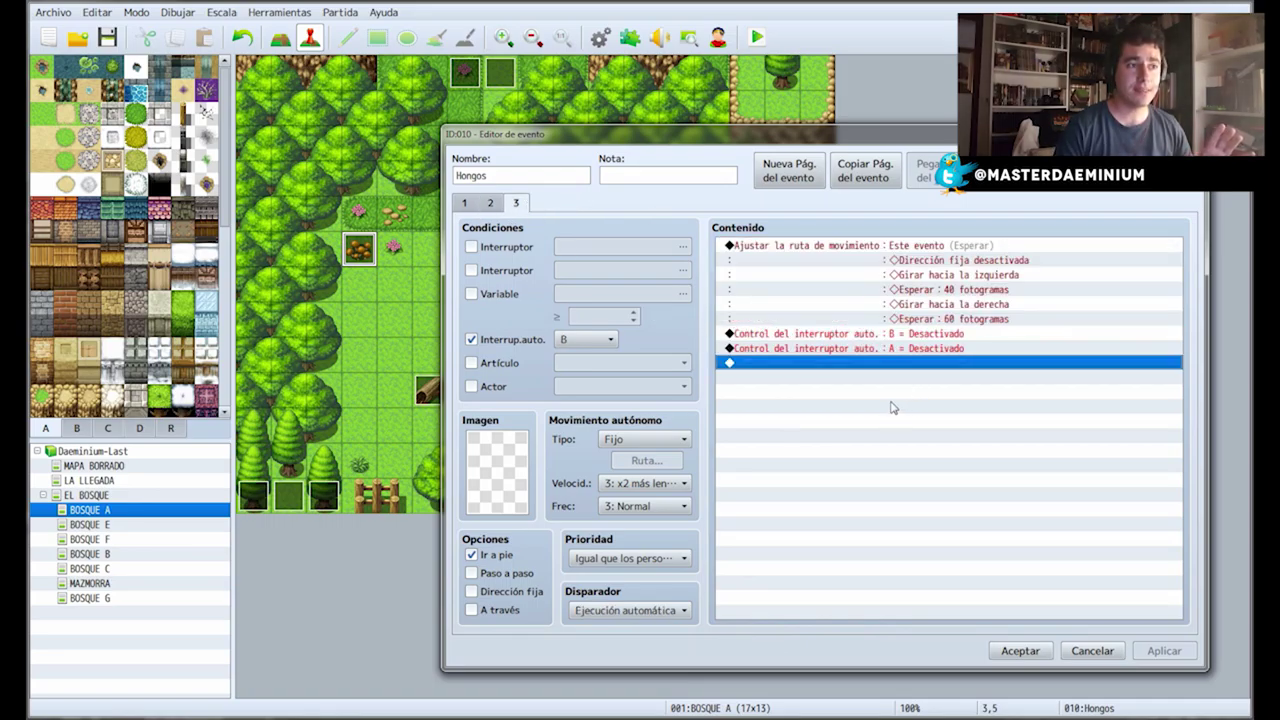
left_click(872, 246)
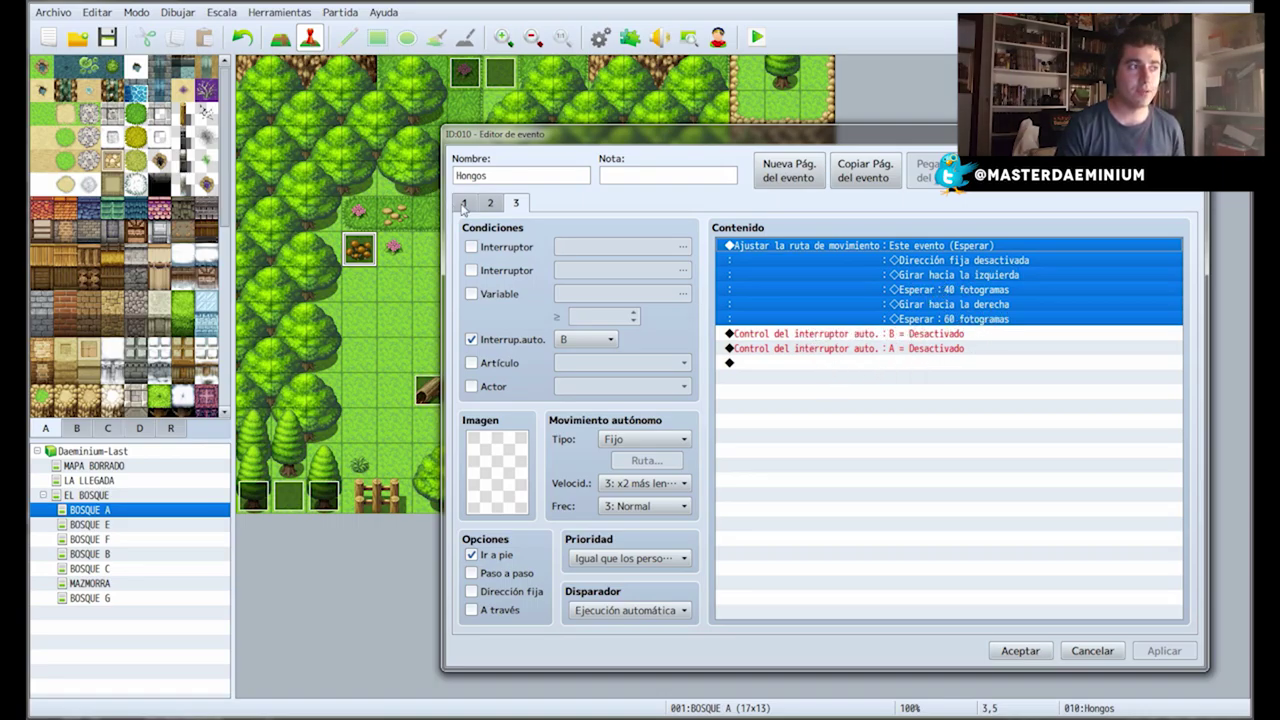
Review pages 1 and 3 of the Hongos event, then switch to Photoshop to compare the !Chest.png sheet with the mushroom sheet at 200%.
left_click(464, 203)
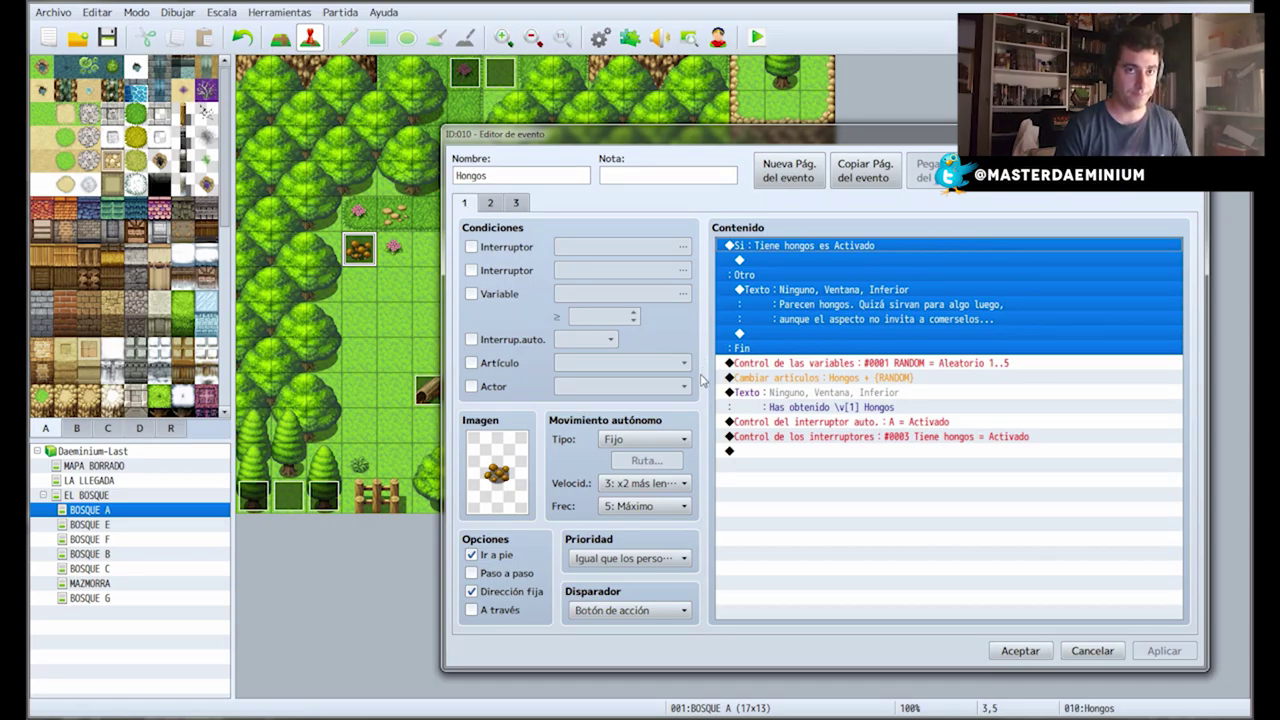
left_click(520, 203)
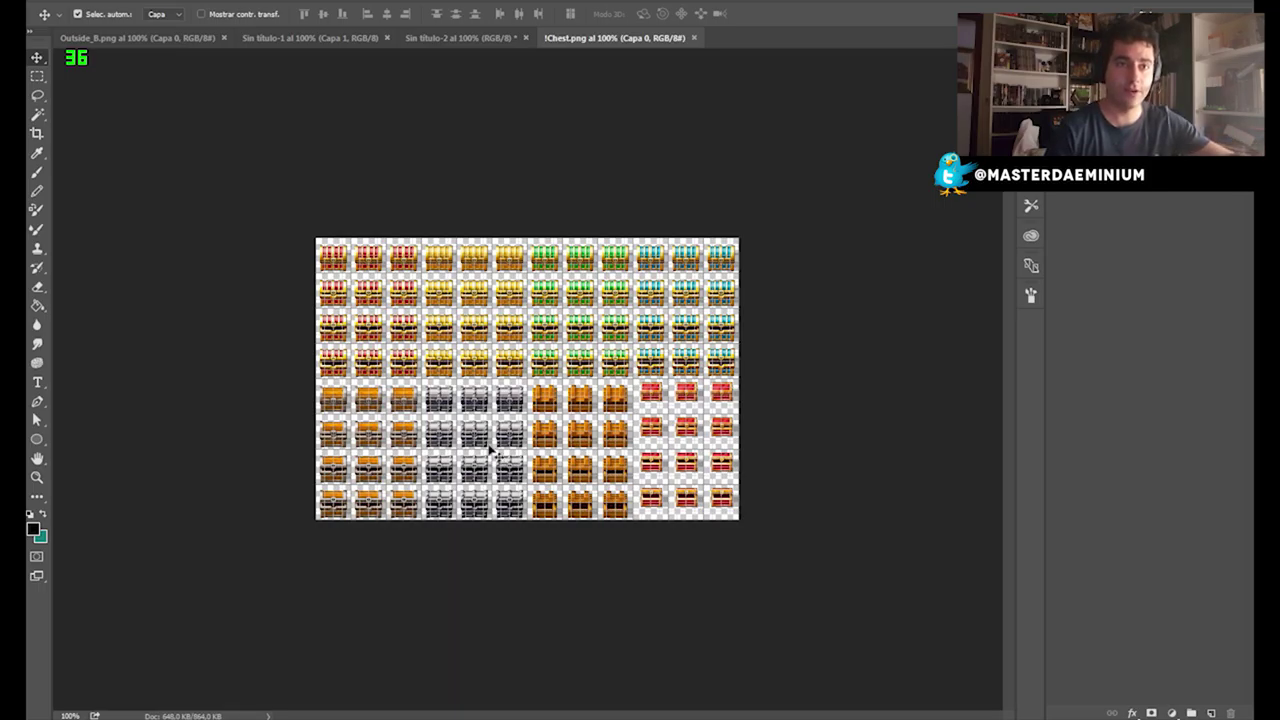
left_click_drag(302, 234, 422, 383)
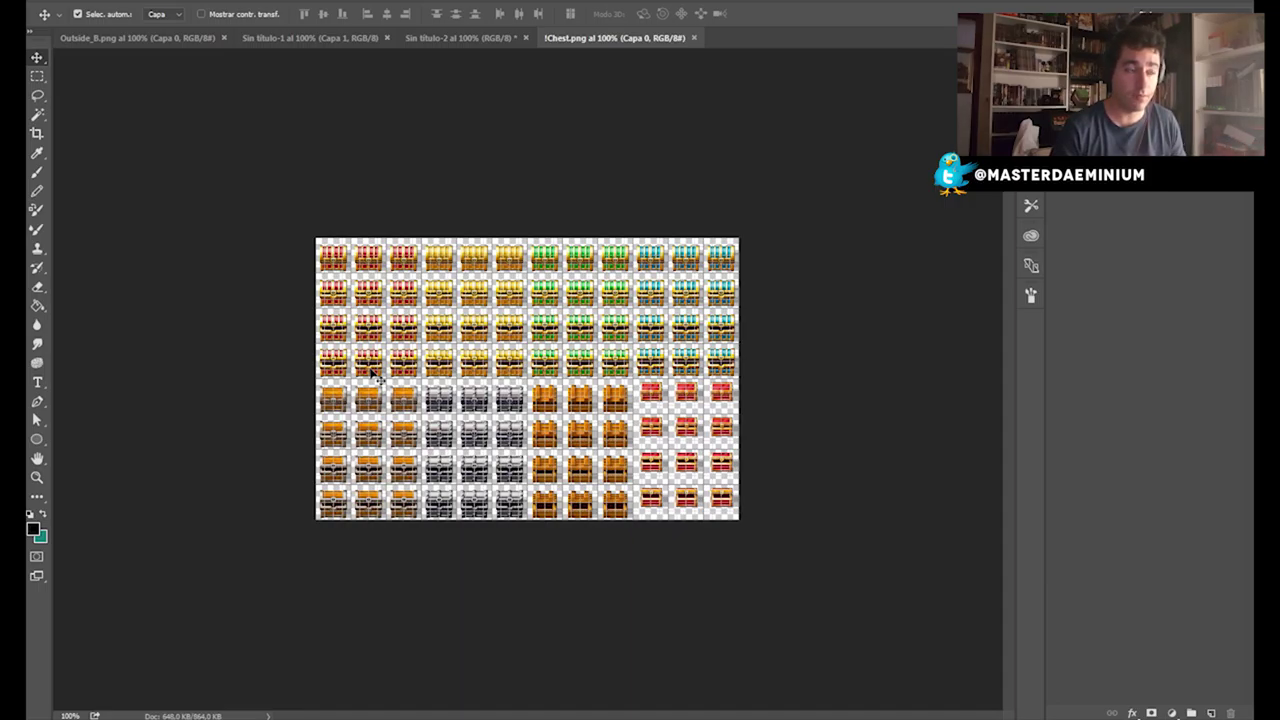
left_click(477, 40)
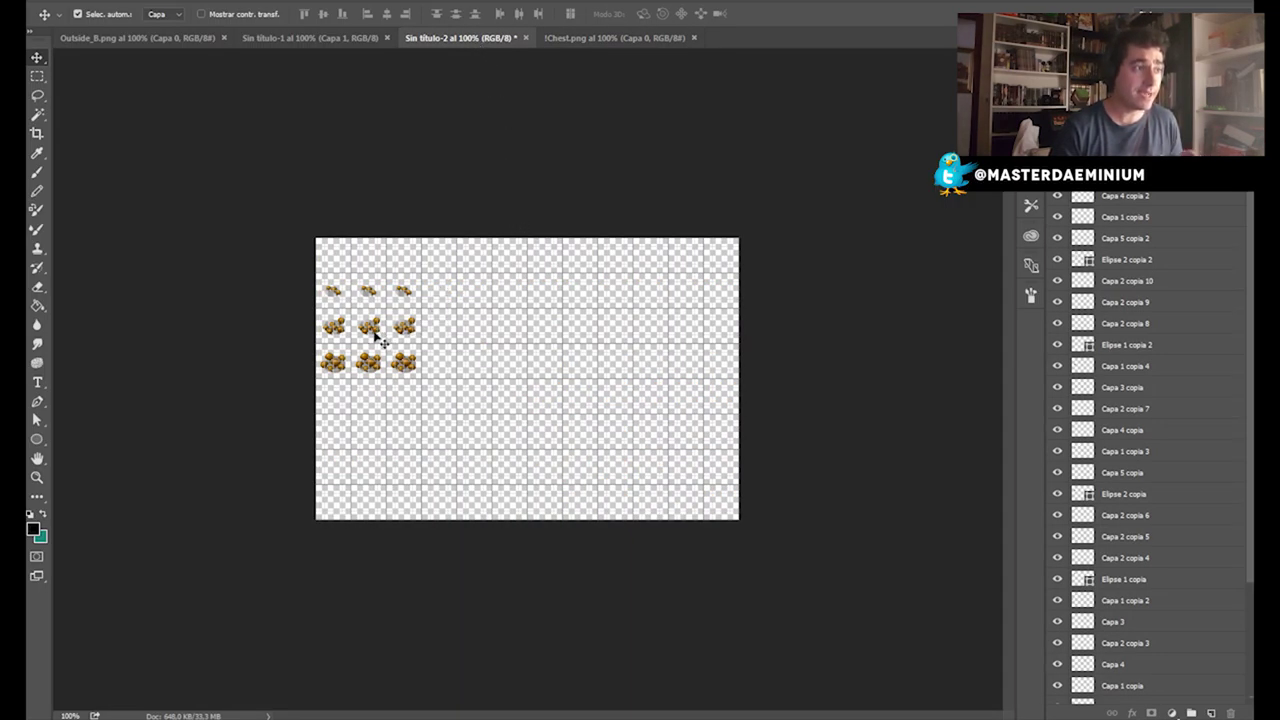
key("ctrl+plus")
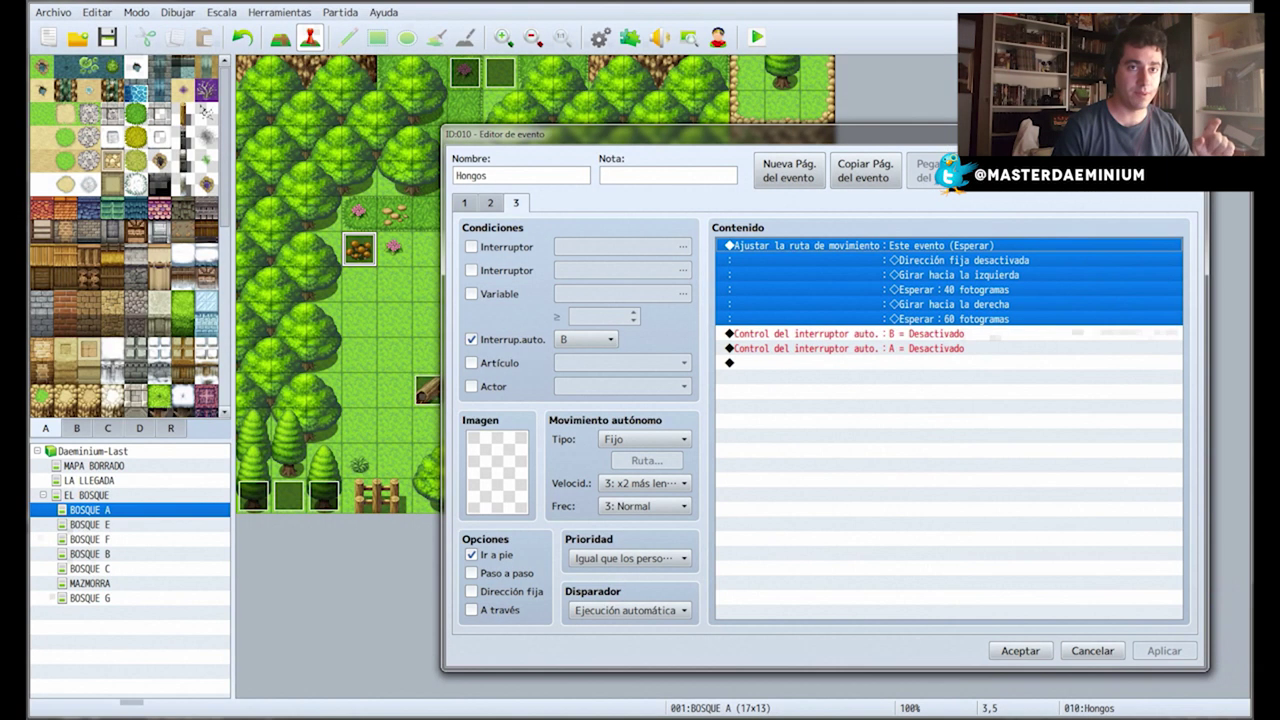
In RPG Maker MV, check which hongos sprite page 1 uses, reopen page 3, and switch back to the mushroom sheet in Photoshop.
left_click(464, 203)
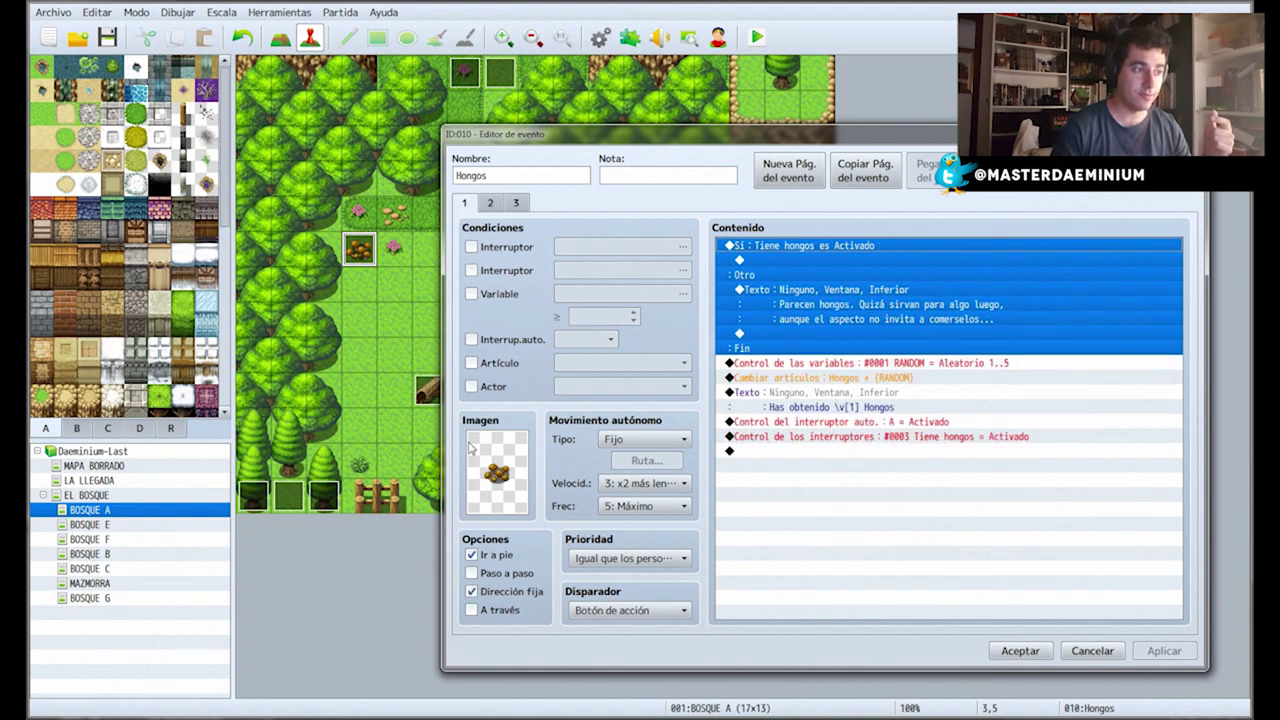
double_click(497, 474)
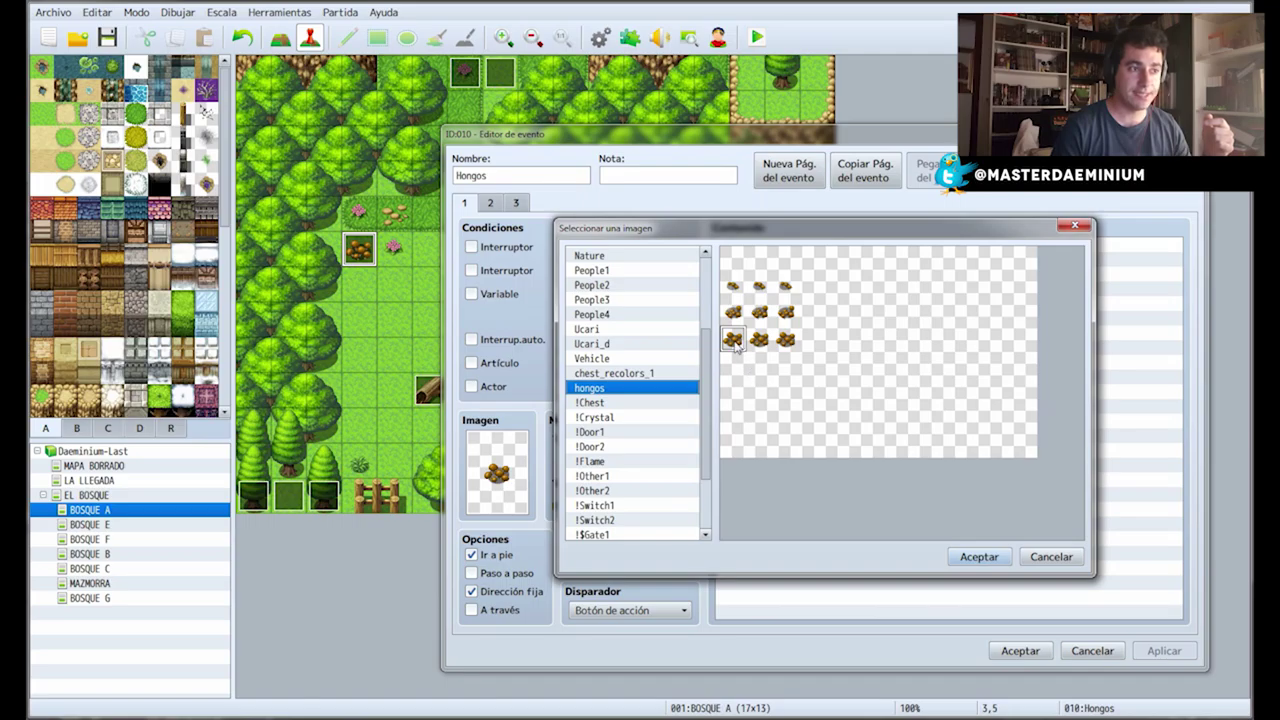
left_click(1051, 557)
left_click(516, 203)
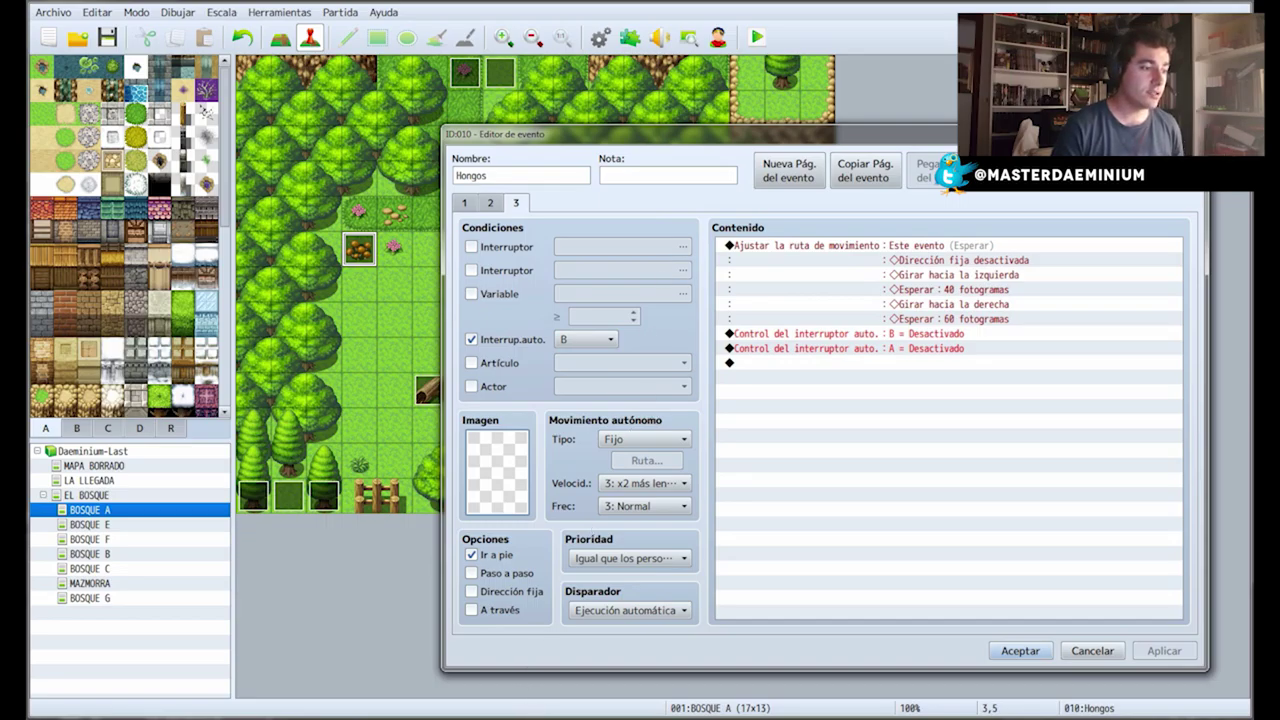
left_click(309, 645)
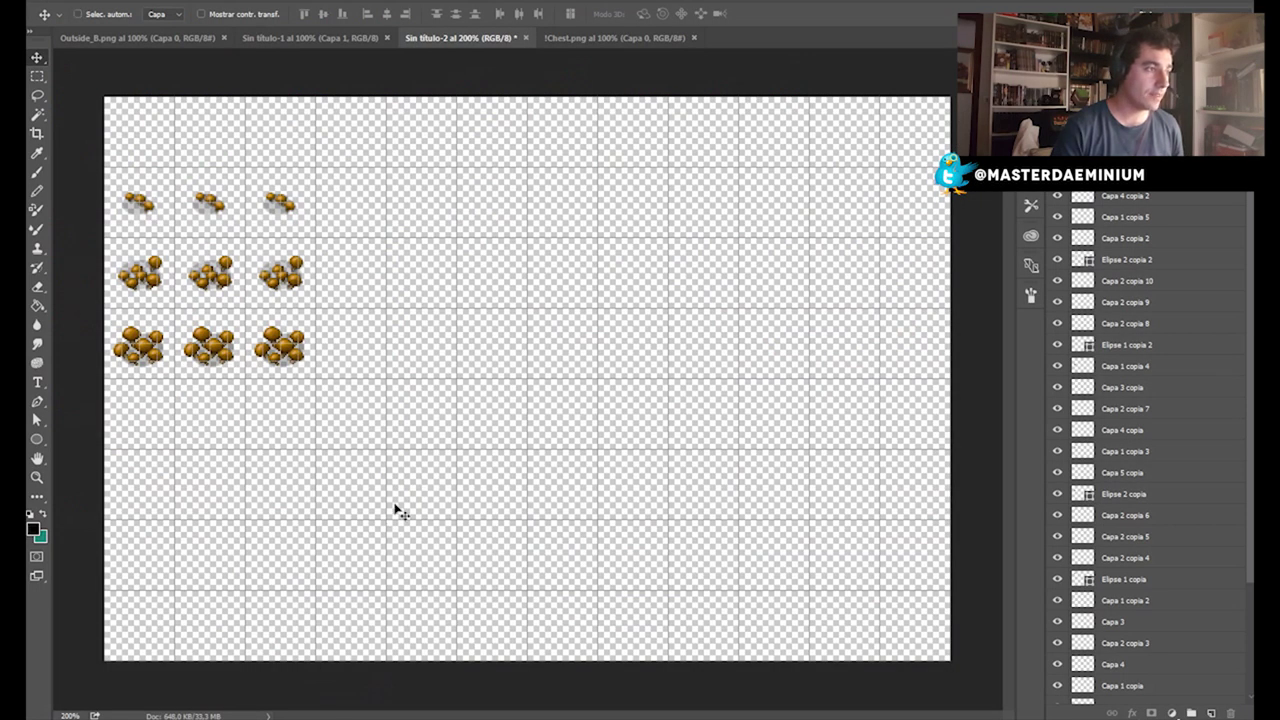
key("ctrl+o")
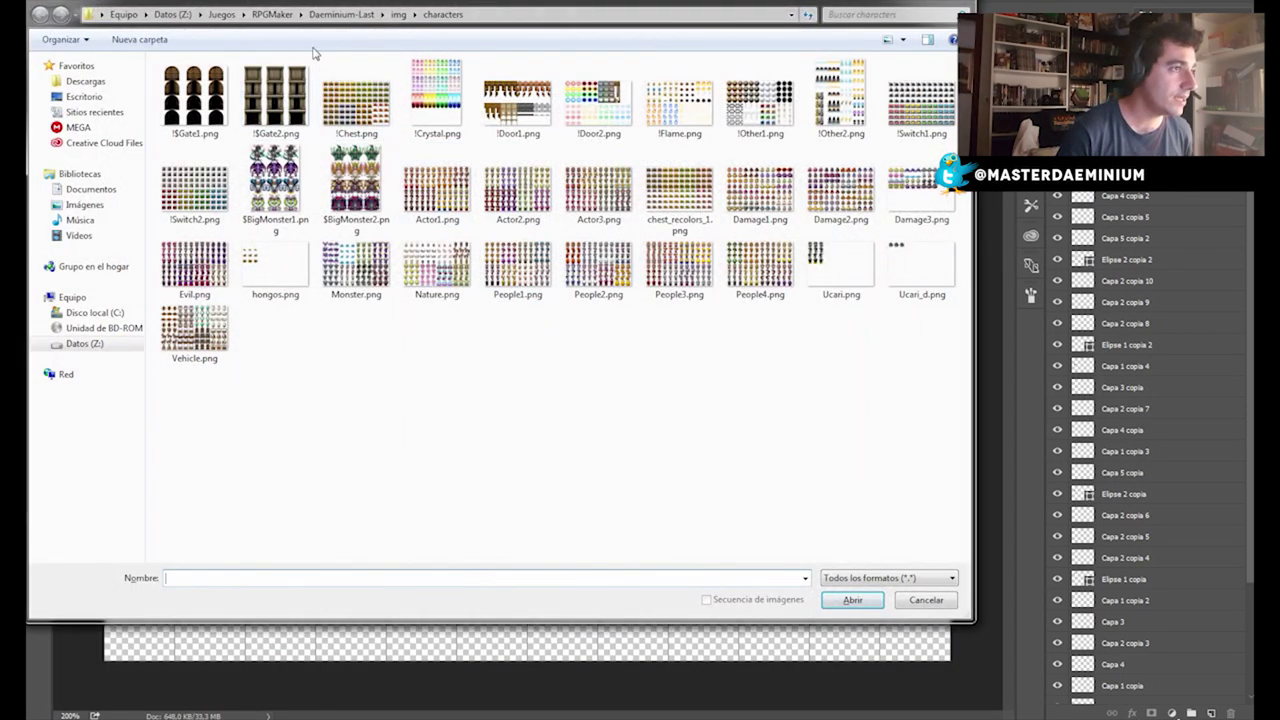
left_click(397, 14)
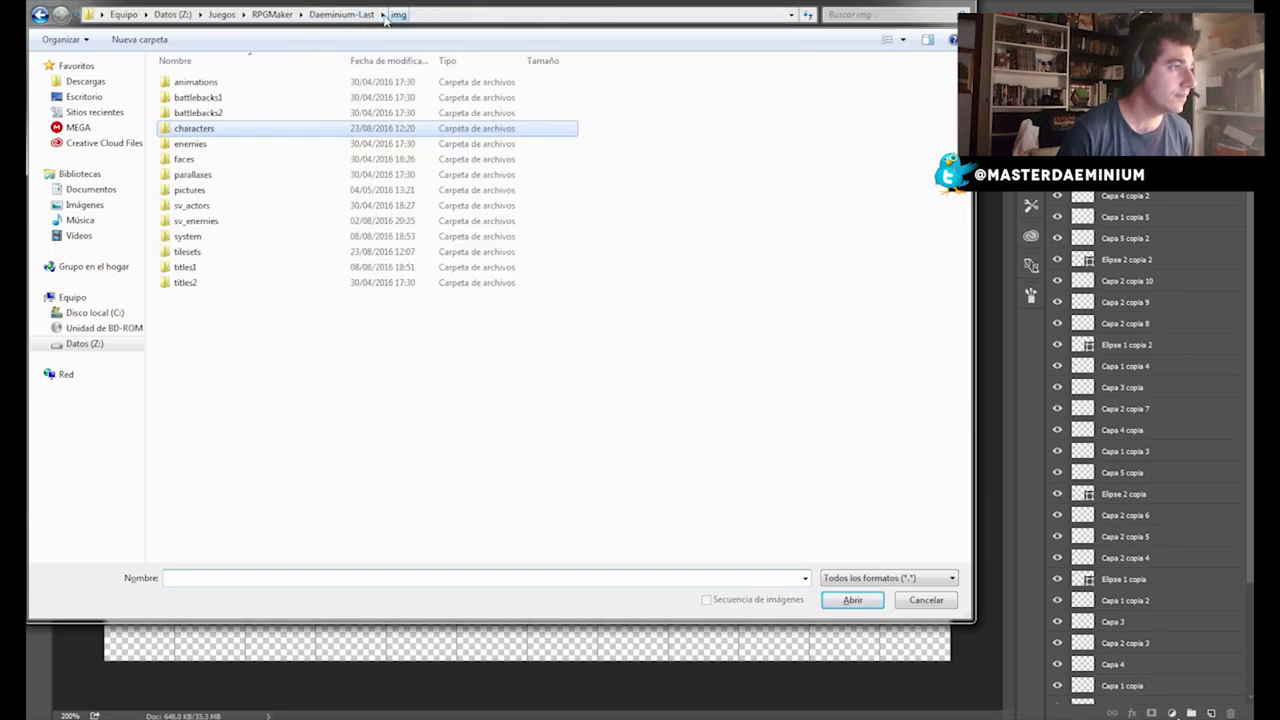
double_click(201, 143)
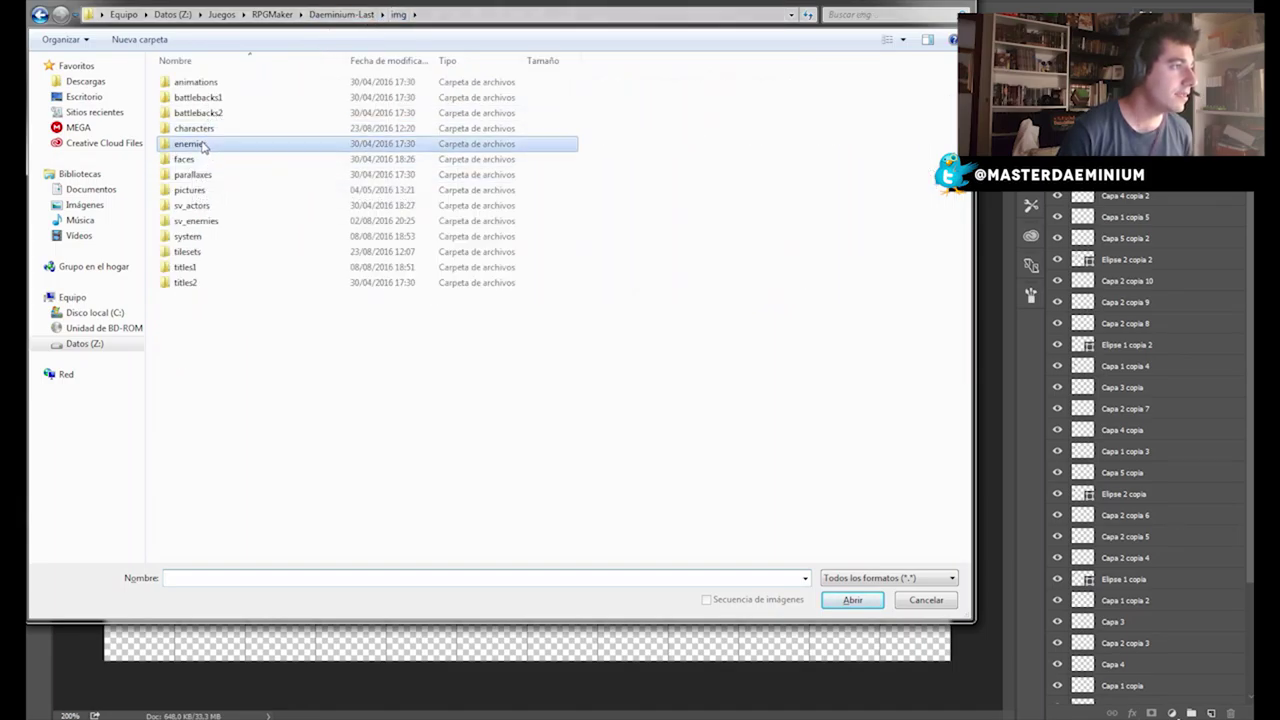
key("BackSpace")
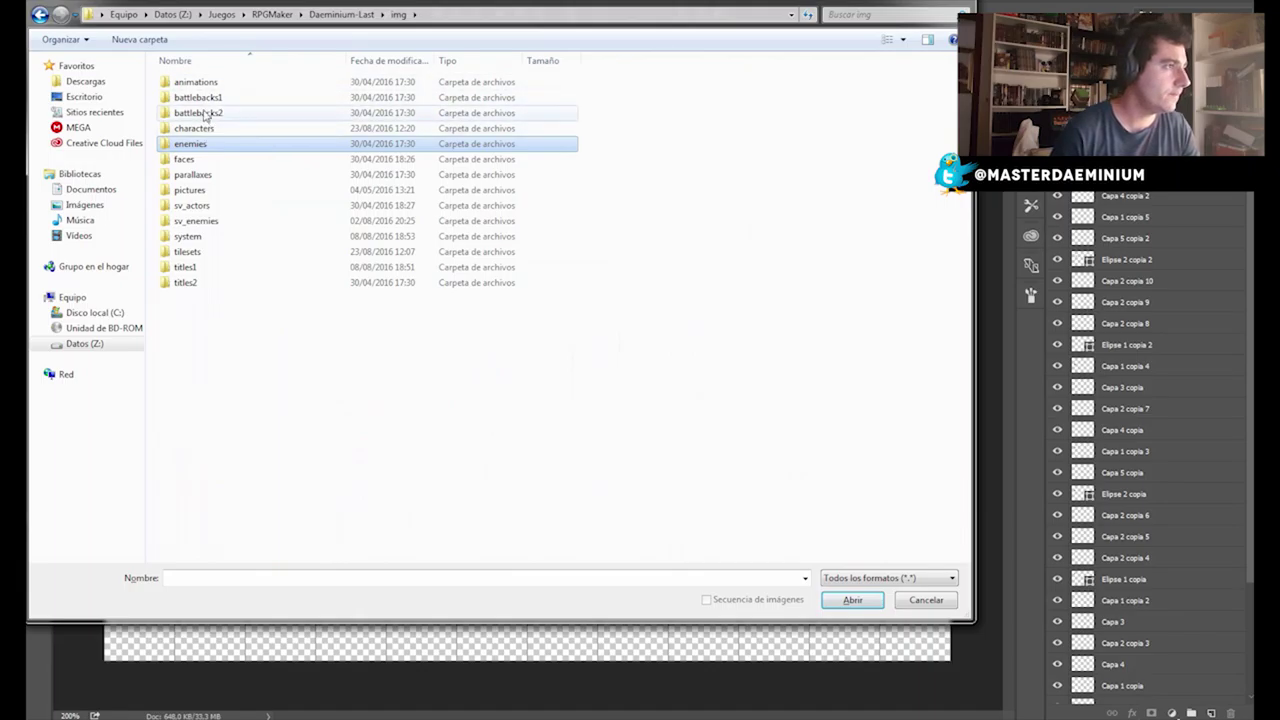
double_click(196, 82)
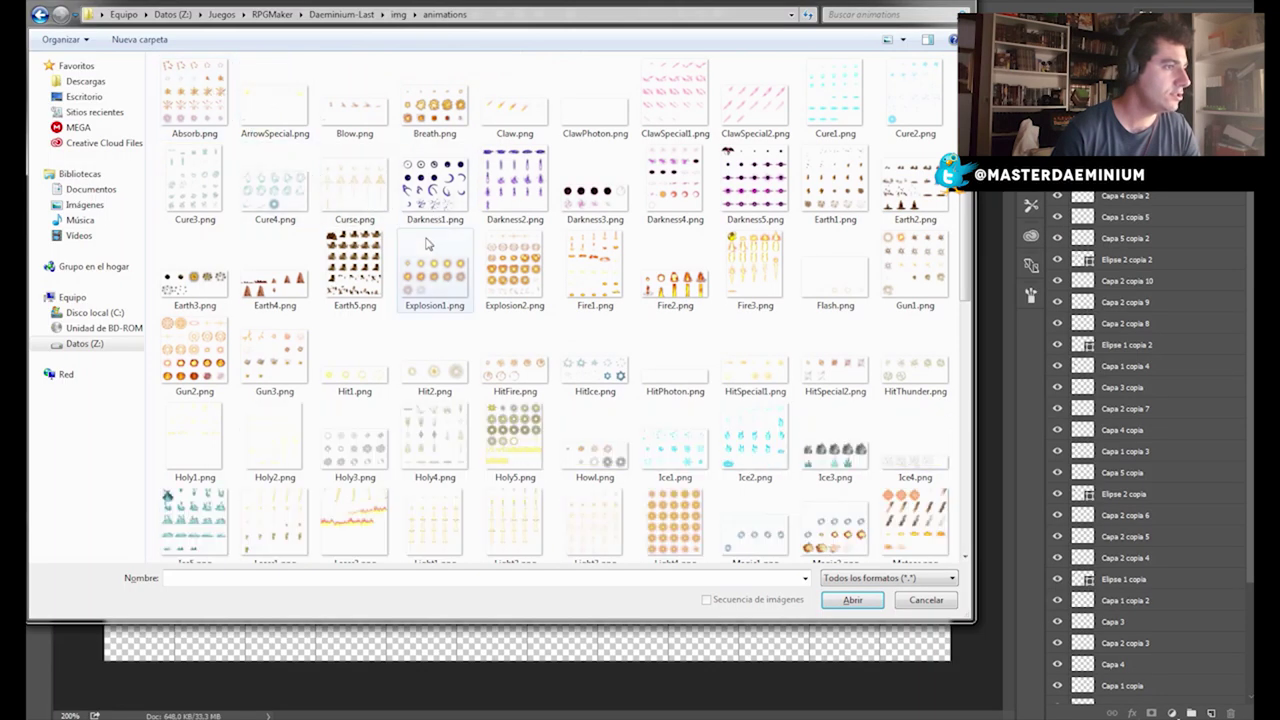
key("BackSpace")
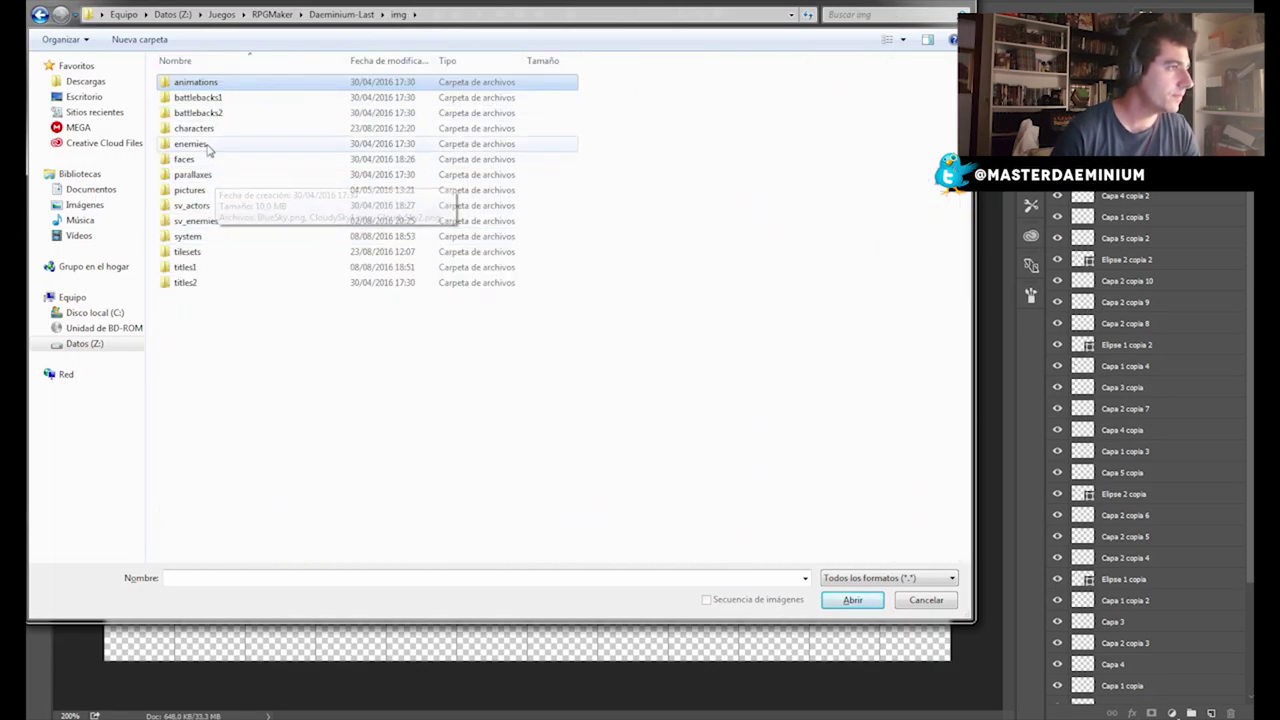
double_click(197, 206)
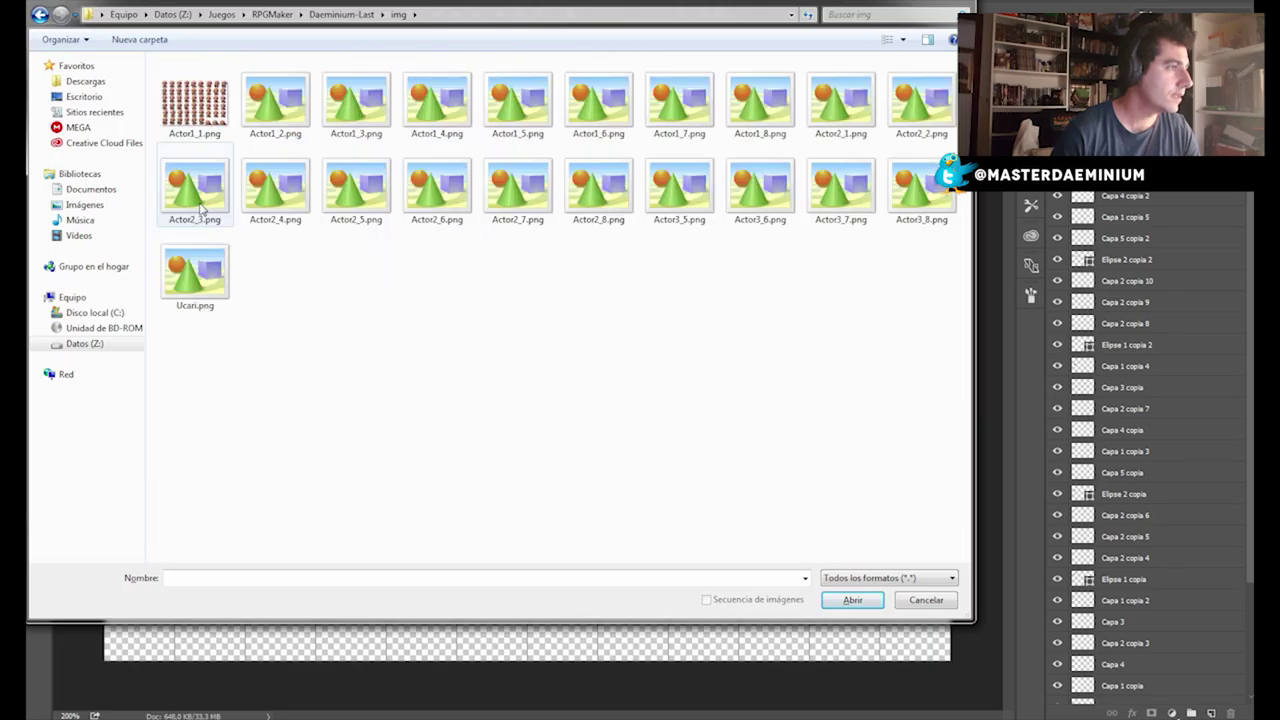
left_click(195, 105)
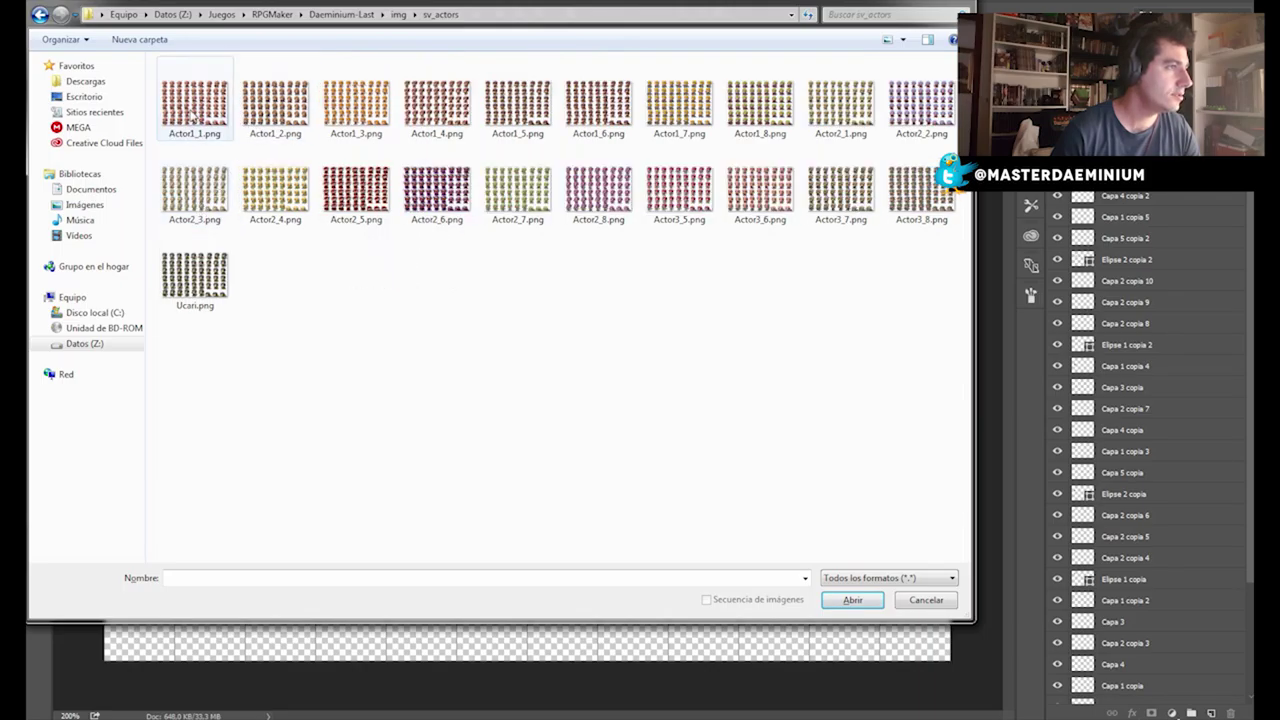
left_click(851, 600)
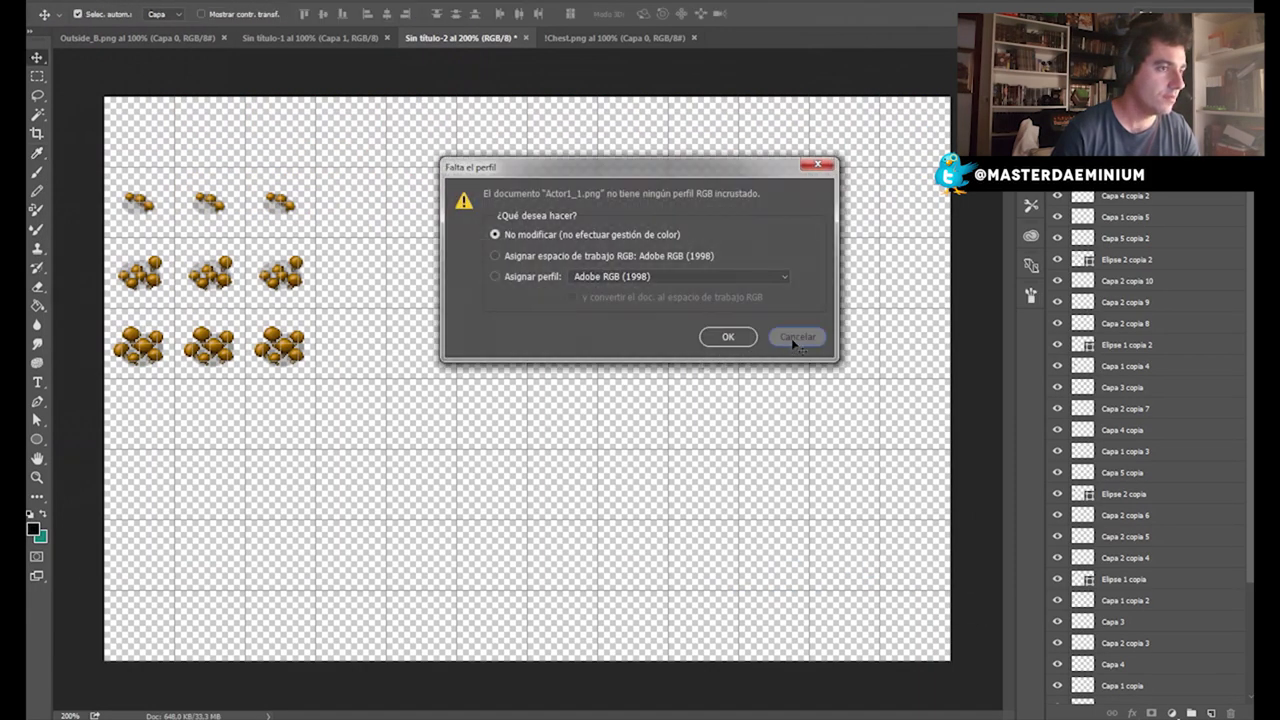
left_click(797, 337)
Open Nature.png from the img/characters folder without colour management, view its direction rows at 200%, and compare them with the !Chest.png sheet.
key("ctrl+o")
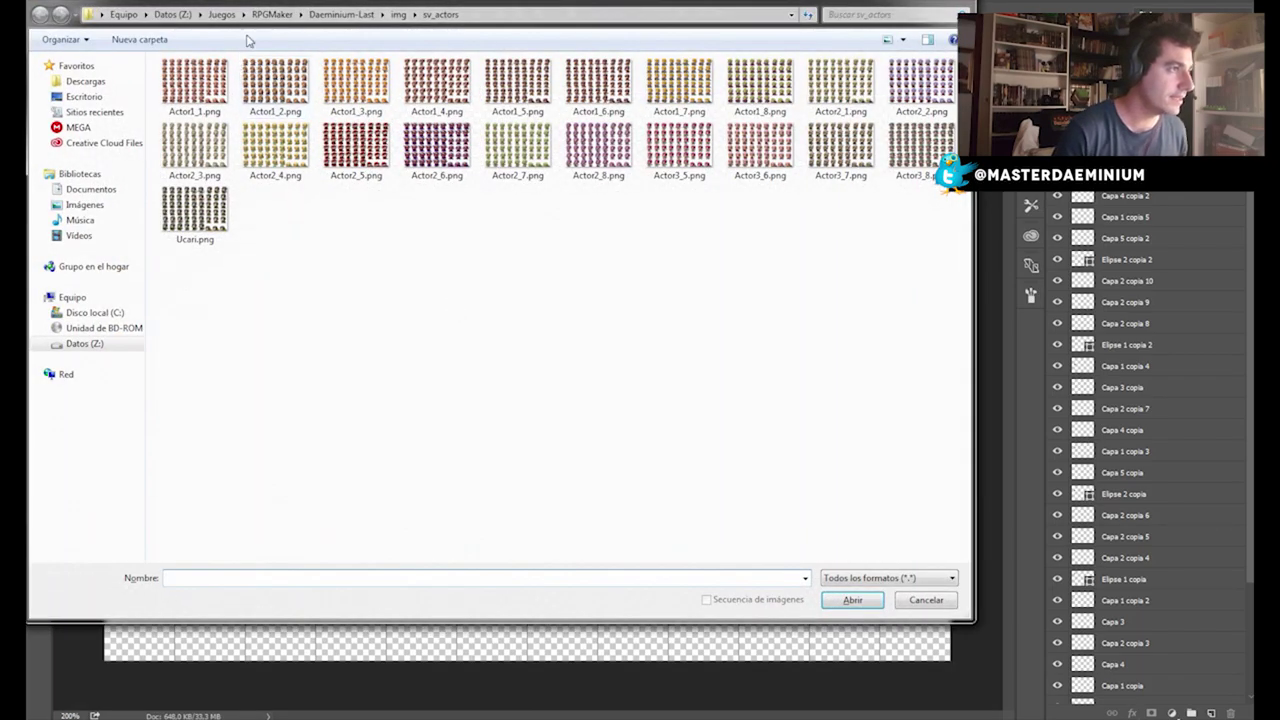
left_click(398, 14)
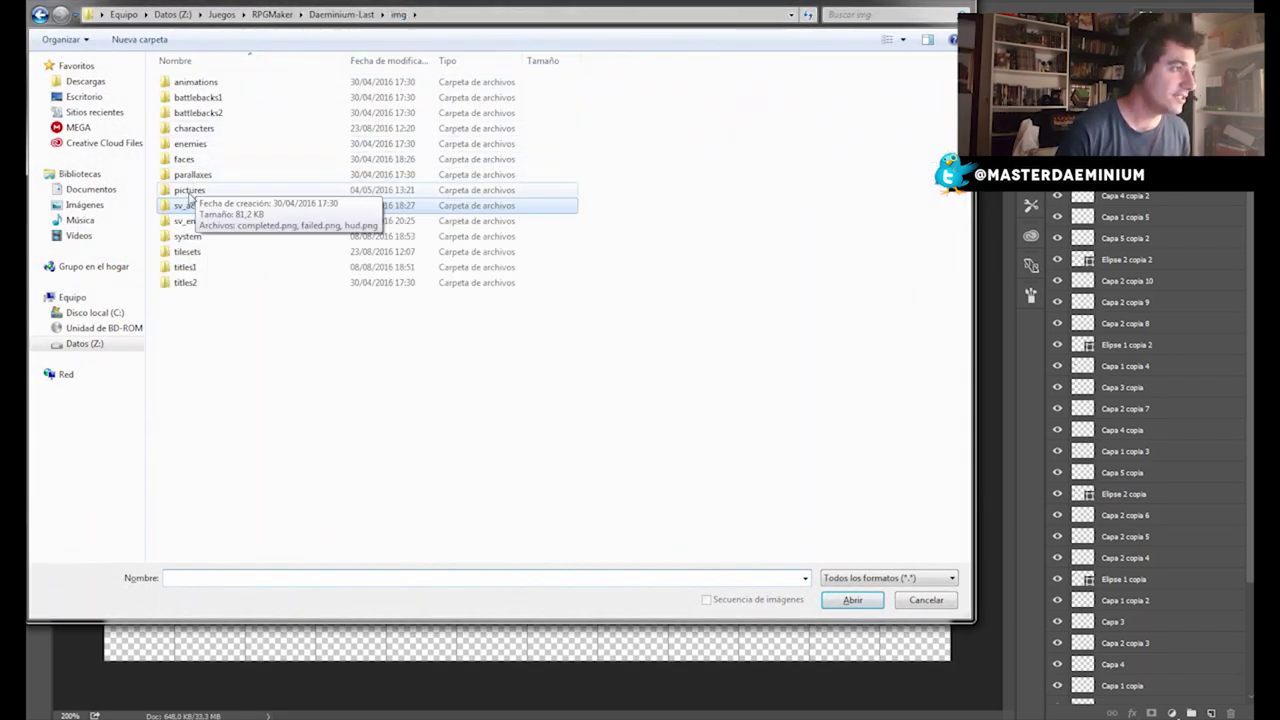
left_click(190, 131)
double_click(190, 133)
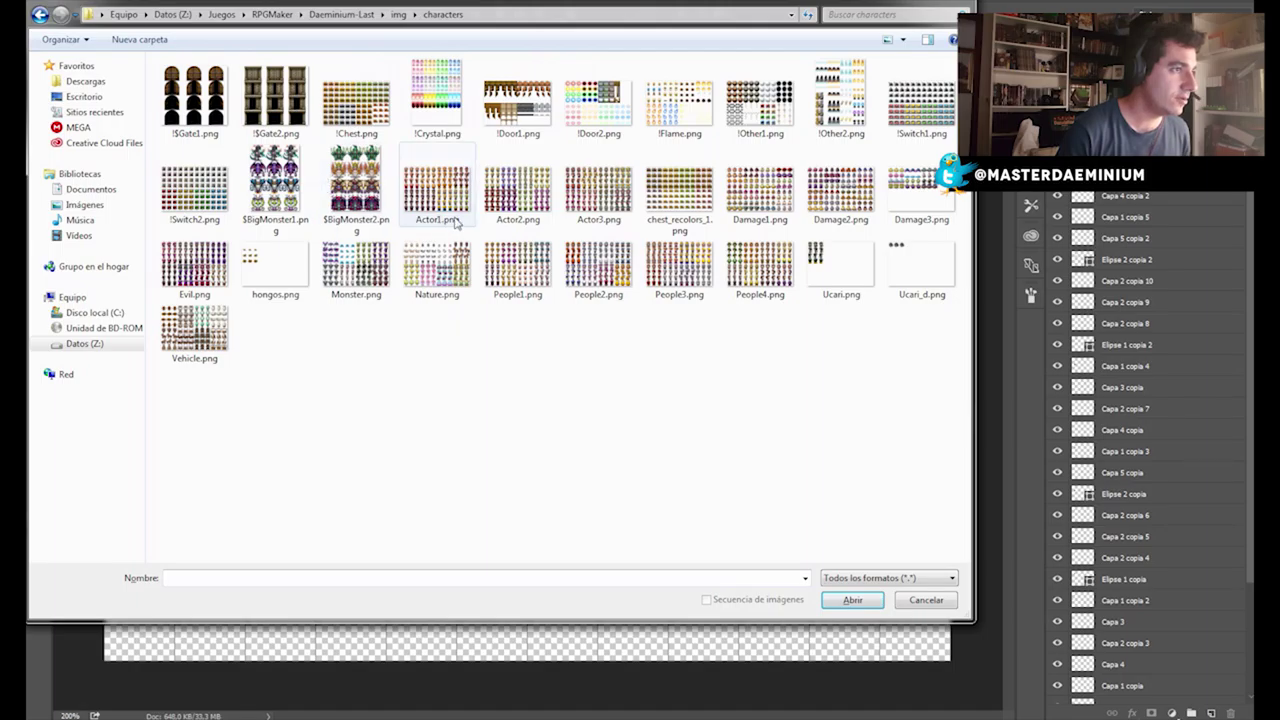
left_click(437, 266)
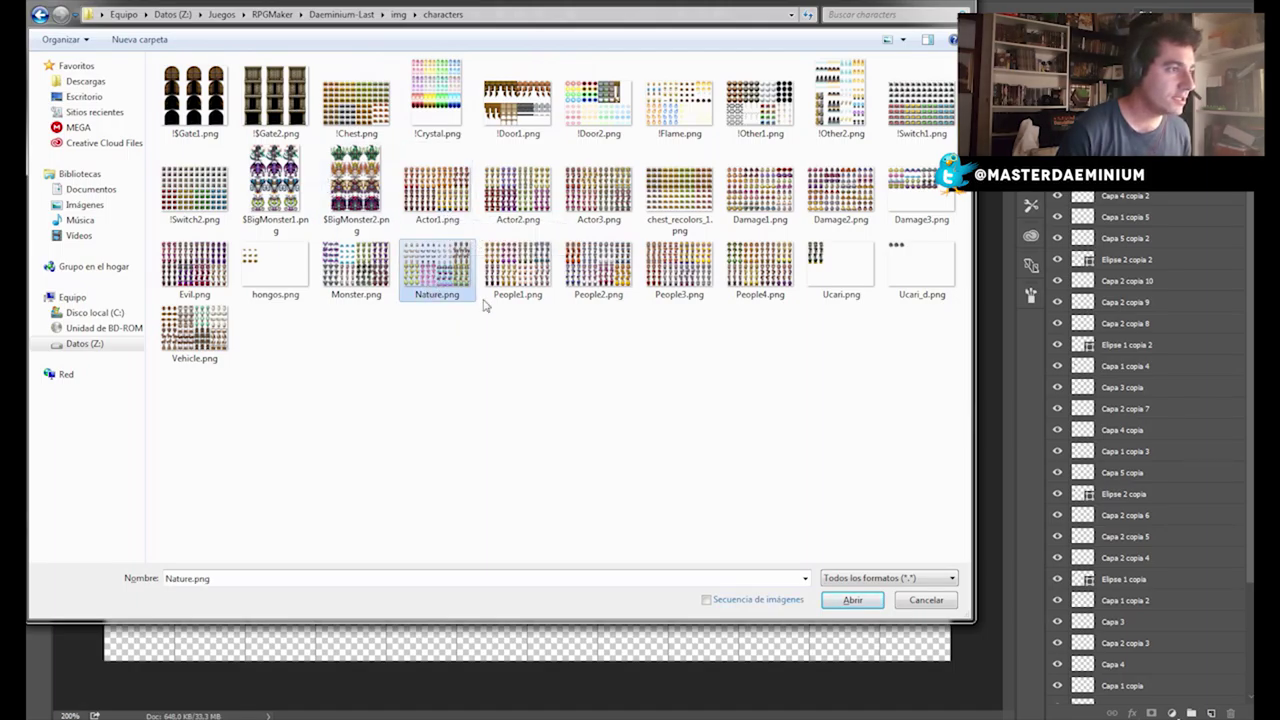
left_click(852, 600)
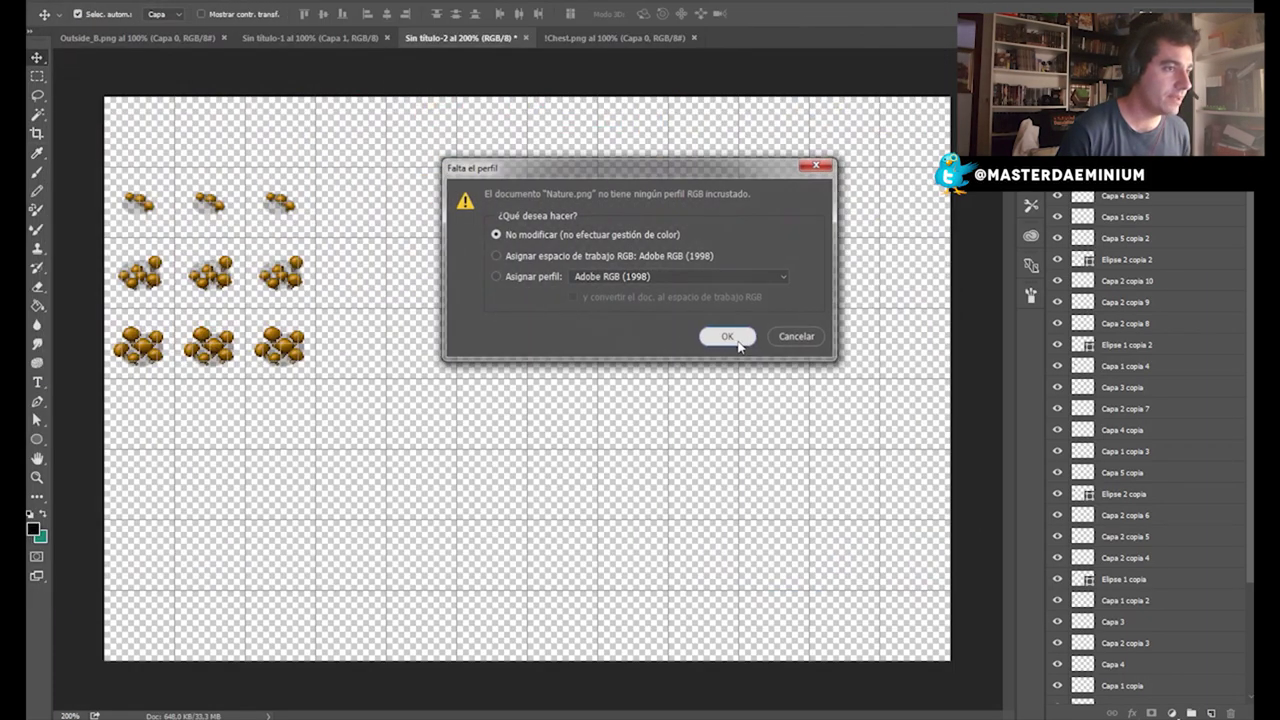
left_click(727, 335)
key("ctrl+plus")
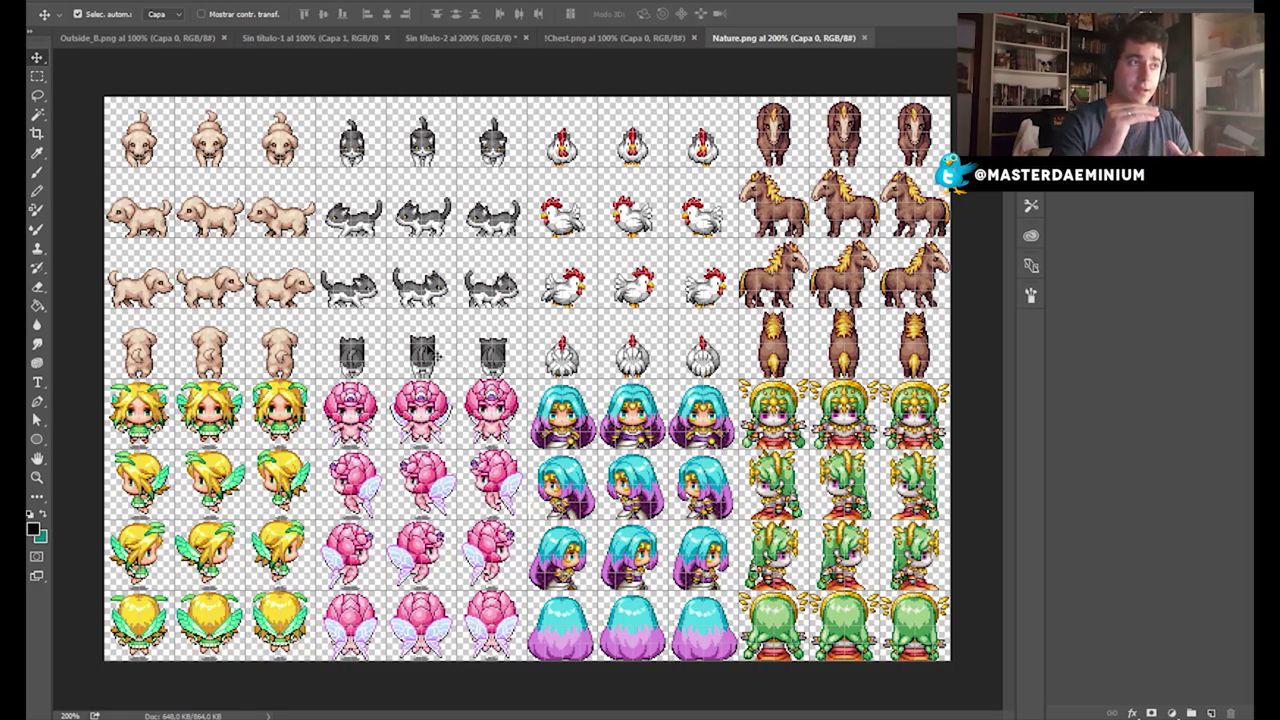
left_click(586, 40)
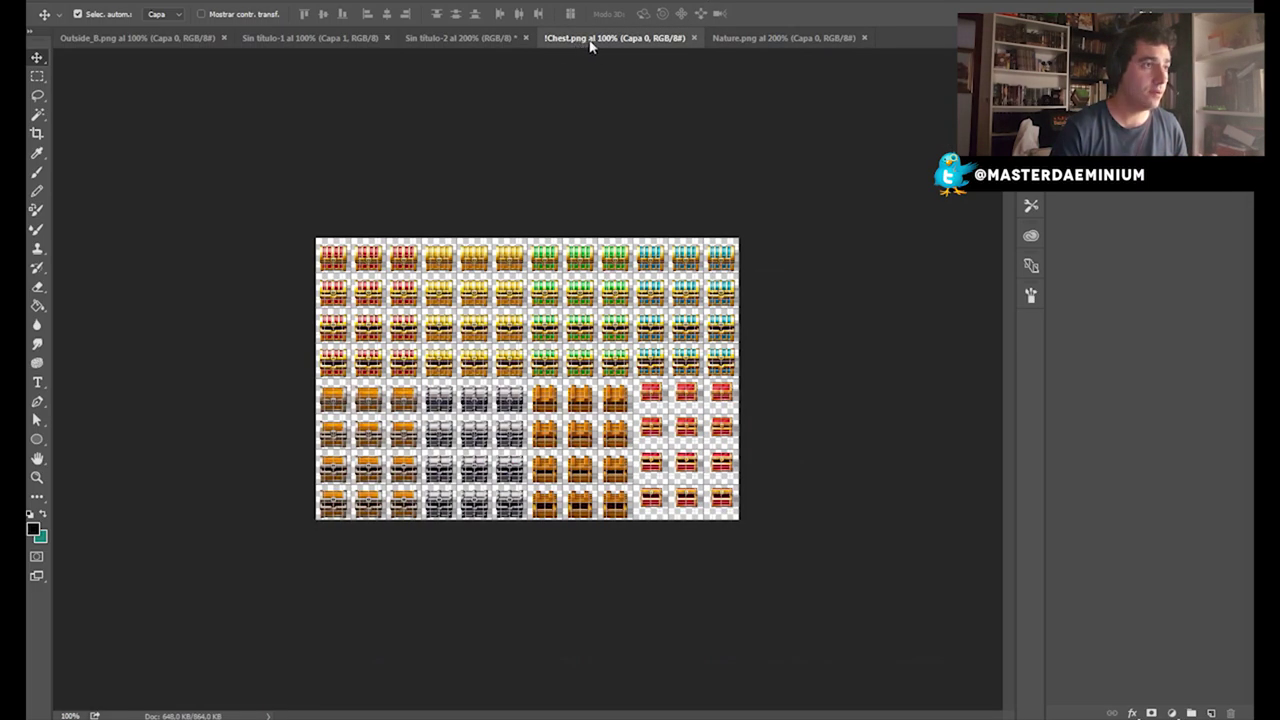
left_click_drag(505, 42, 590, 97)
left_click(660, 40)
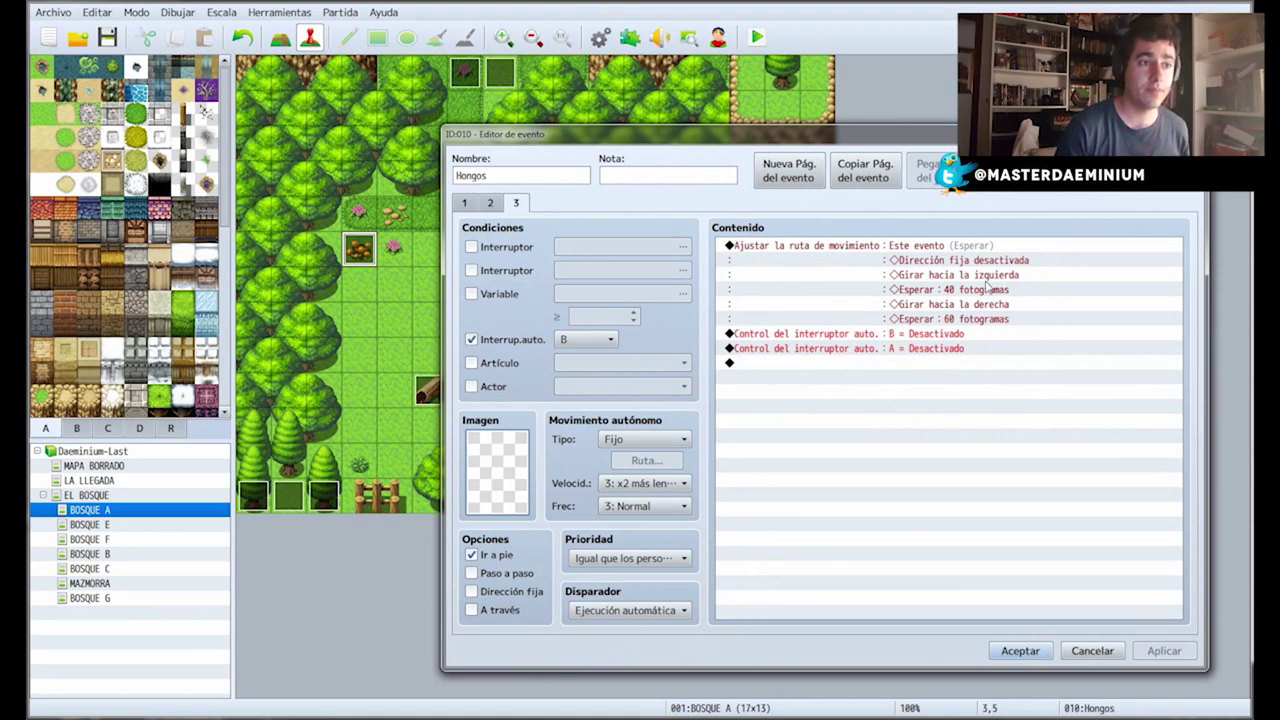
Back in RPG Maker MV, check the 40-frame wait in page 3's movement route and close the Hongos event, accepting it.
left_click(980, 290)
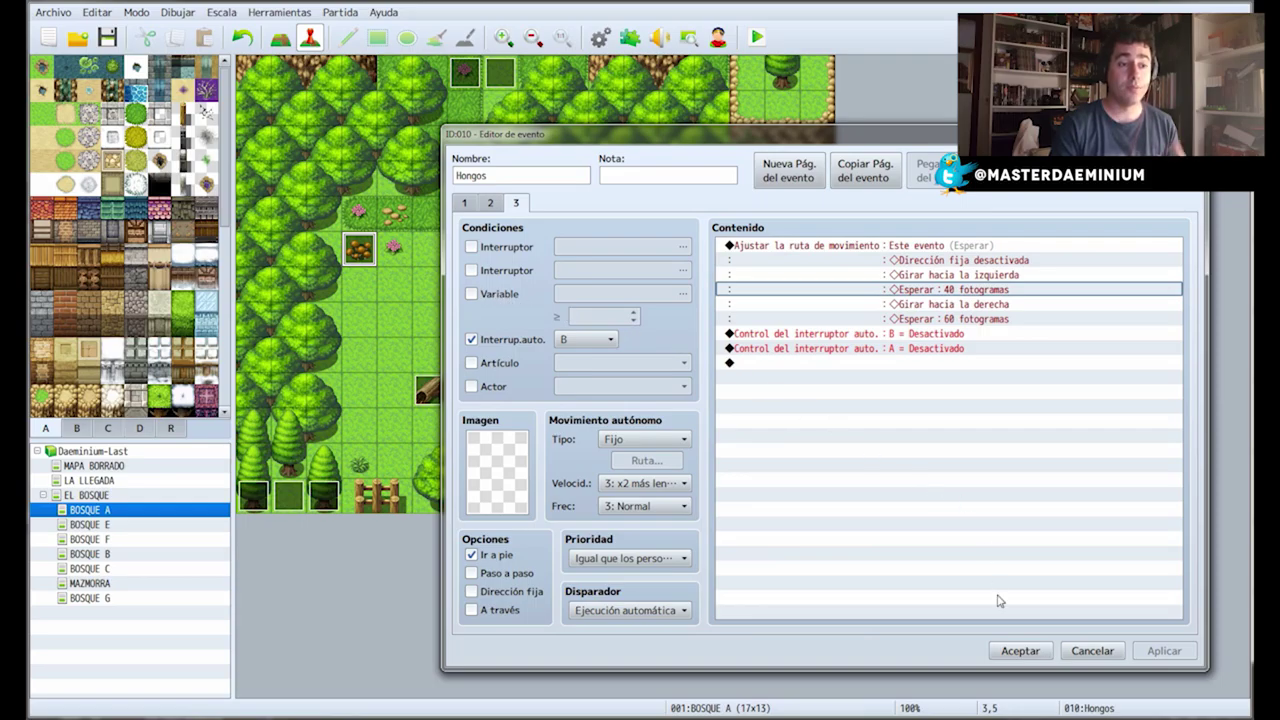
left_click(1020, 651)
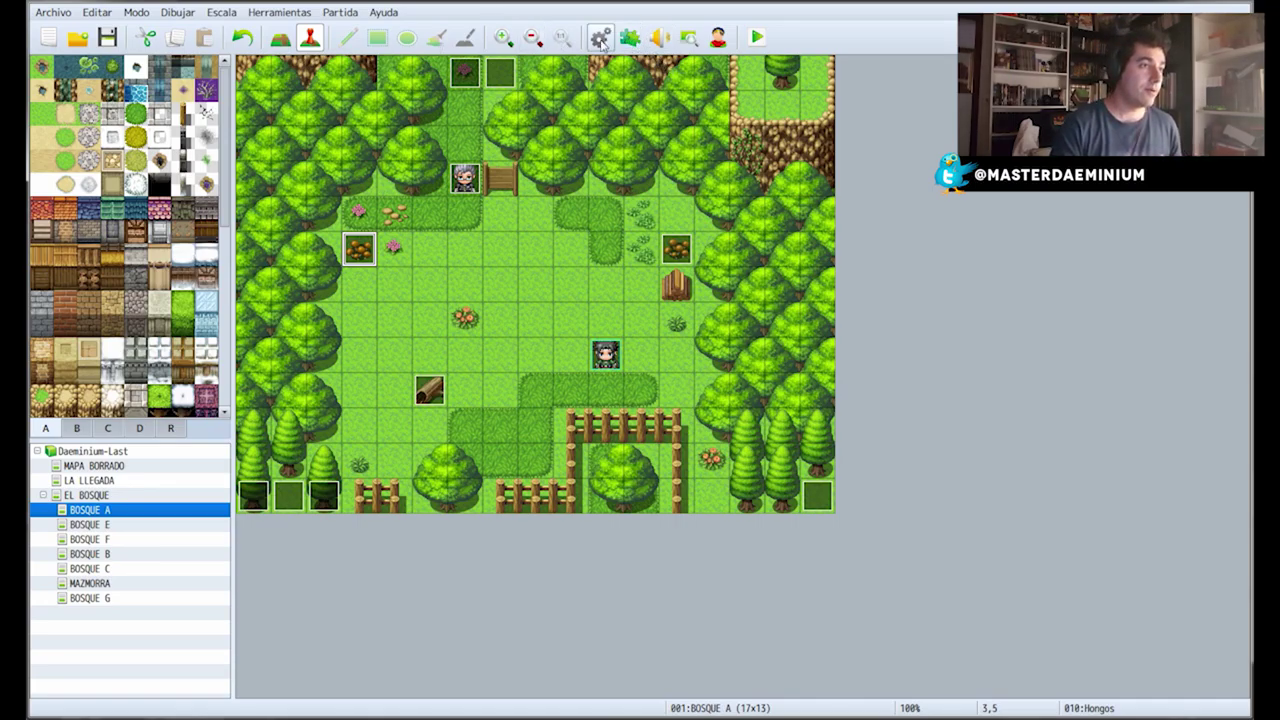
In the Envenenamiento common event, change the branch condition to RANDOM ≥ 30 and accept the database changes.
key("F9")
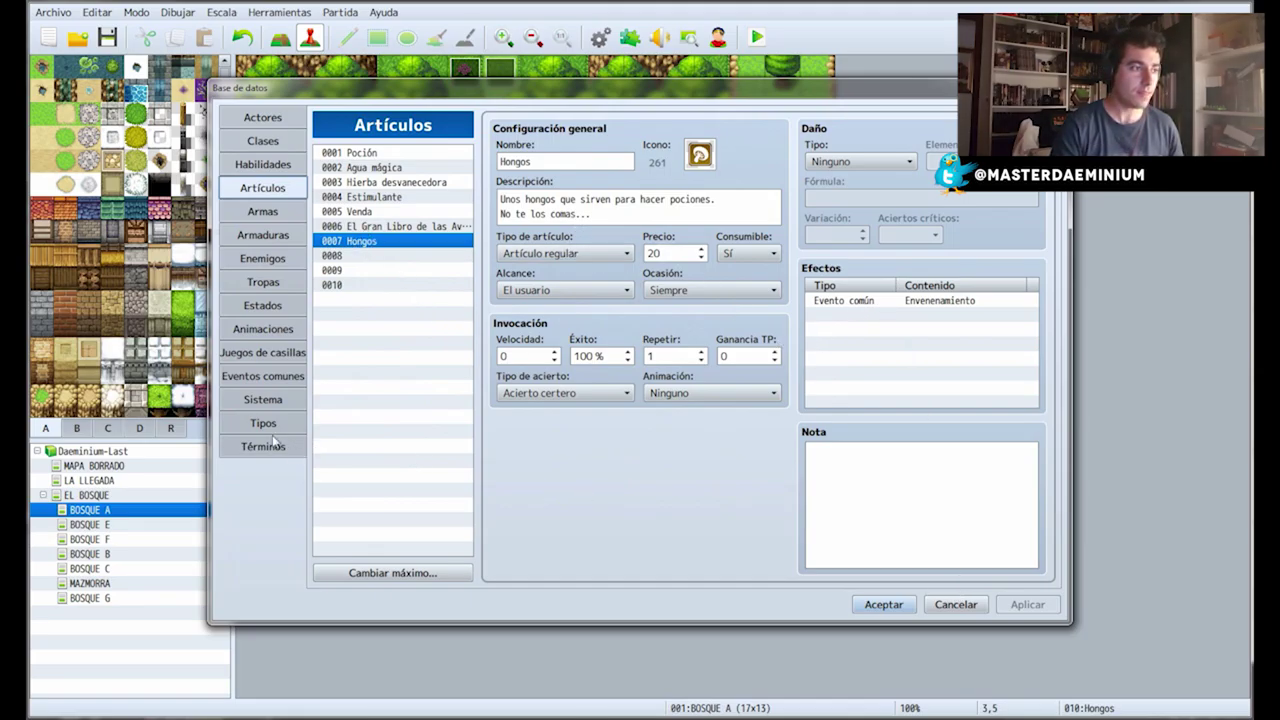
left_click(295, 376)
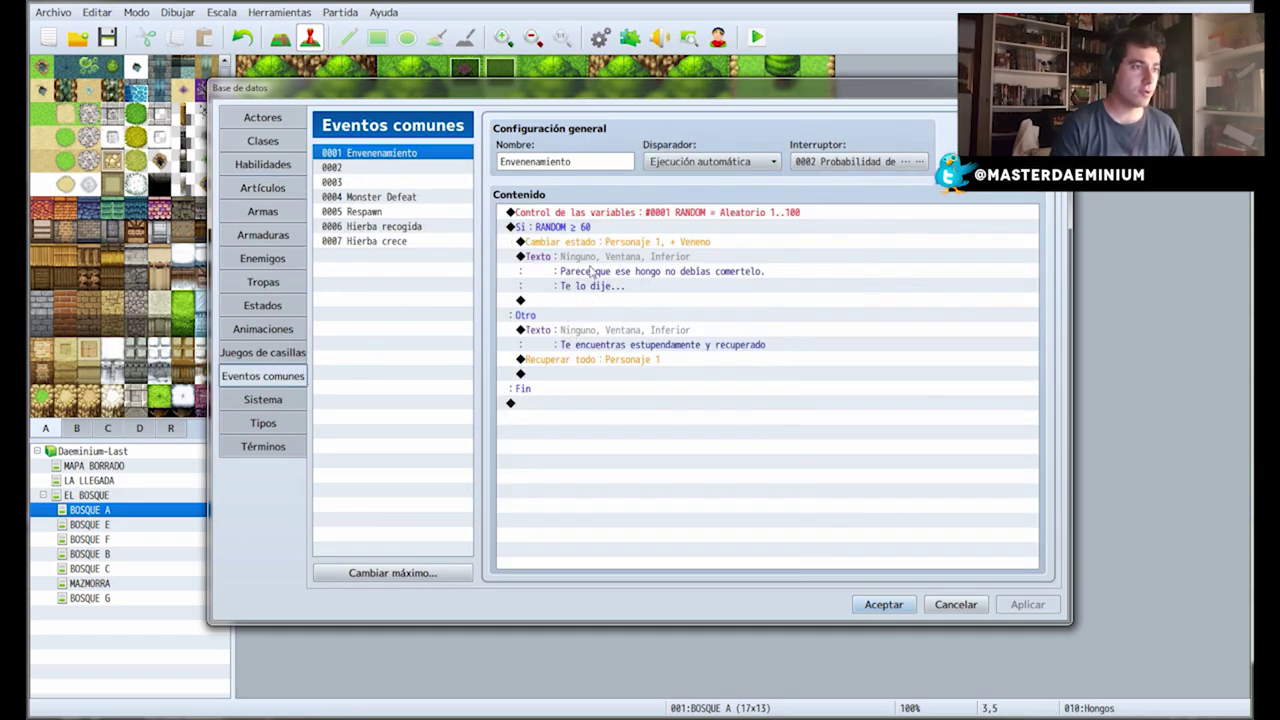
left_click(578, 229)
right_click(578, 232)
left_click(614, 257)
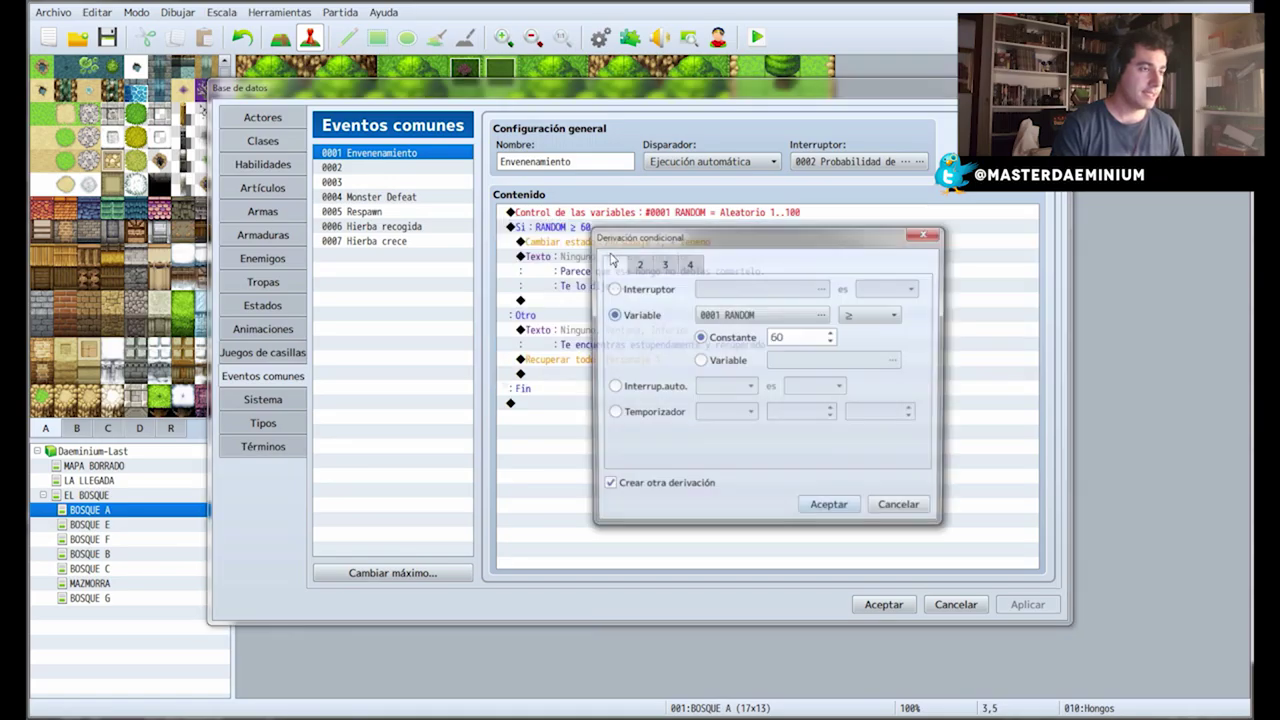
double_click(774, 337)
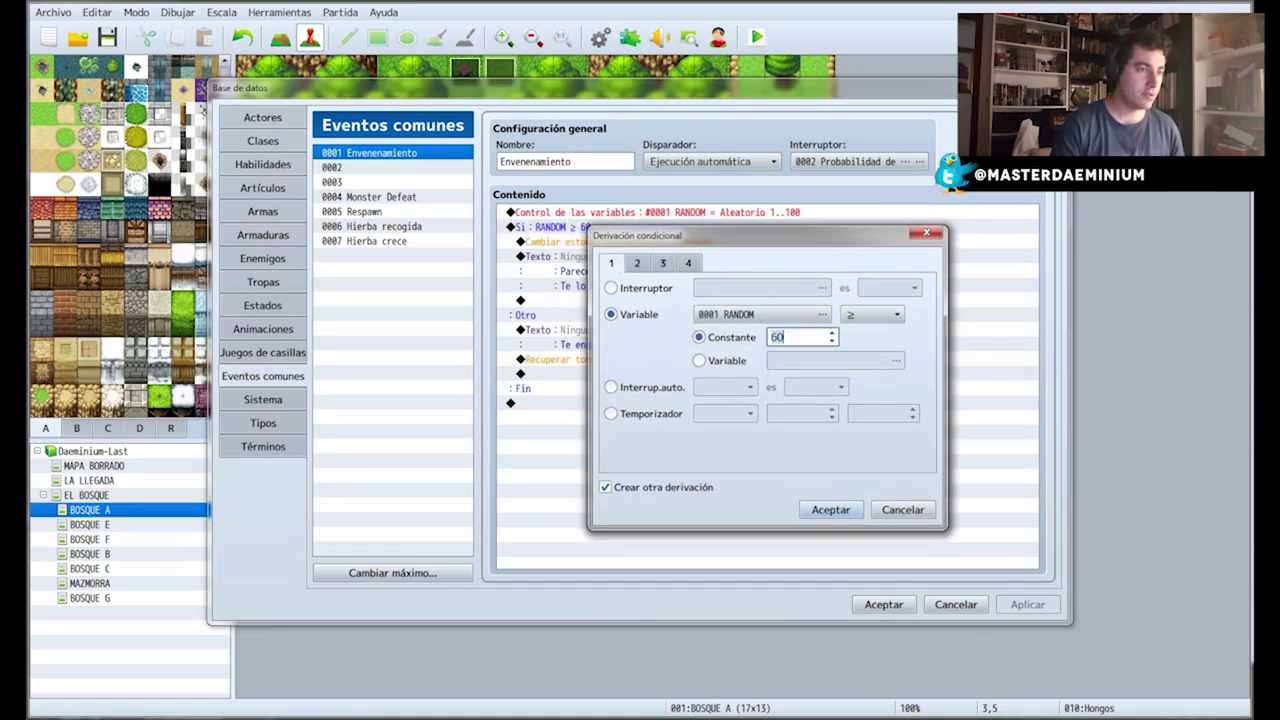
left_click_drag(733, 236, 789, 329)
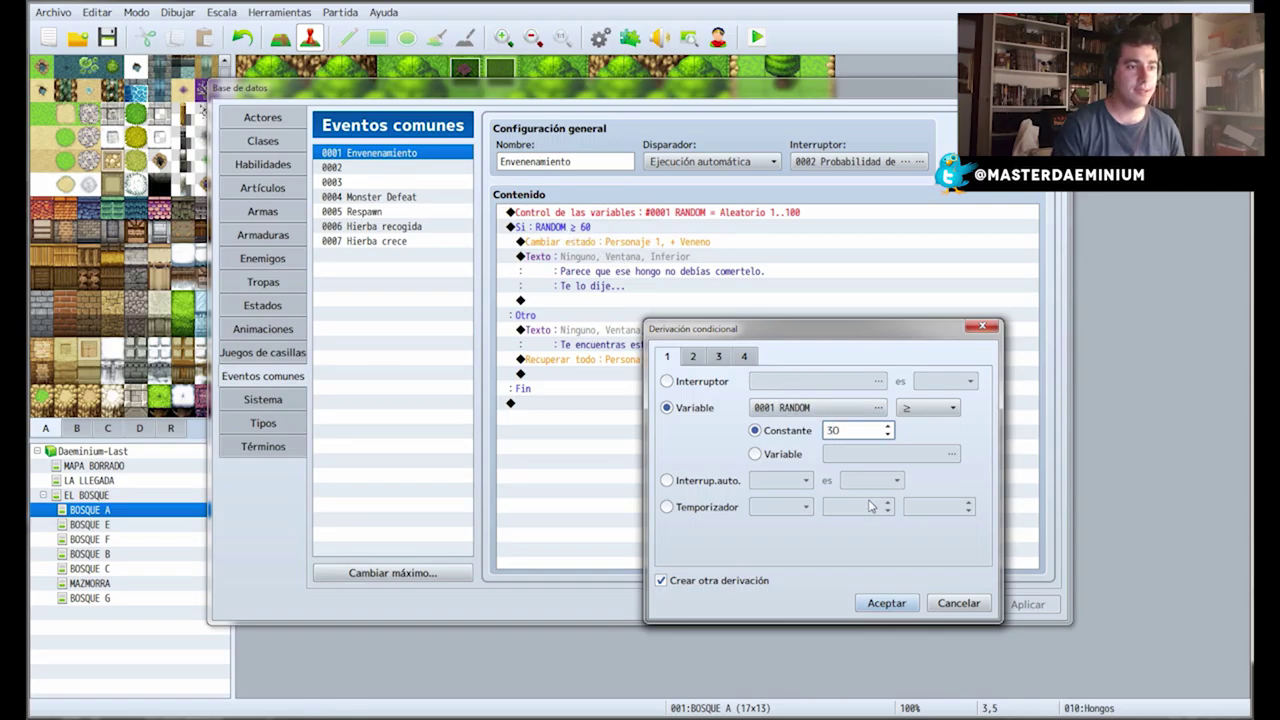
left_click(886, 603)
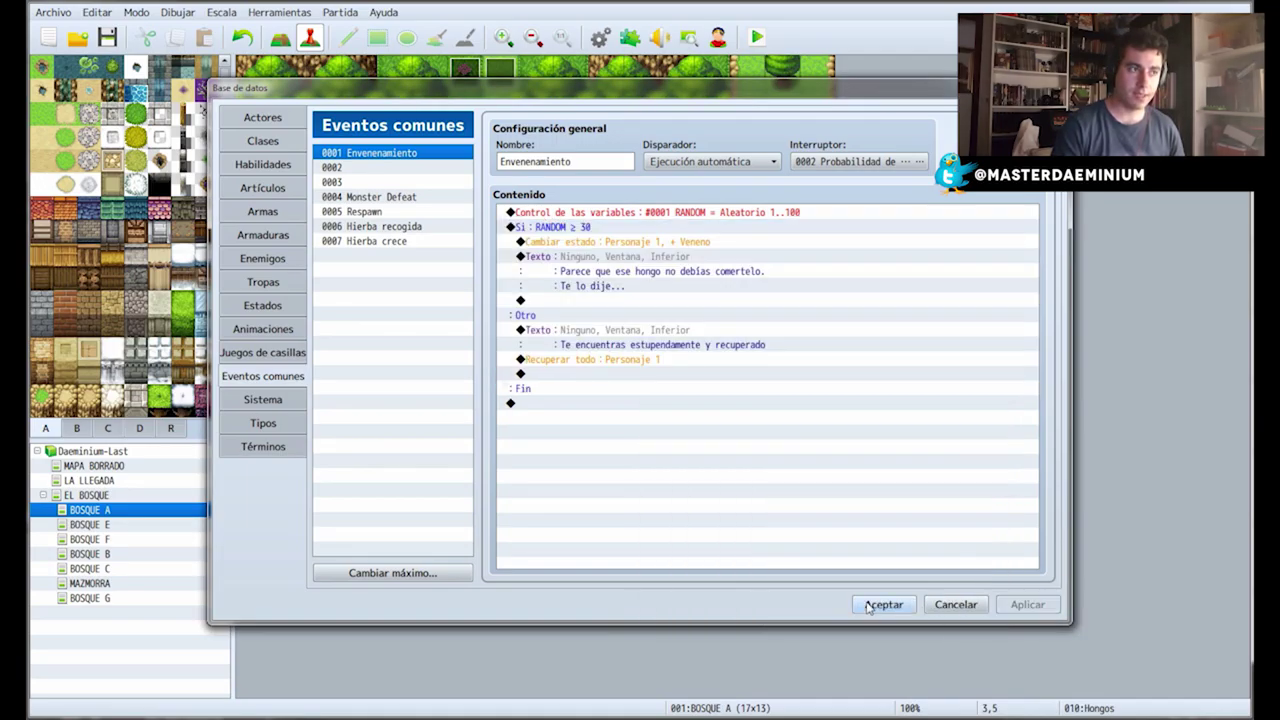
left_click(884, 604)
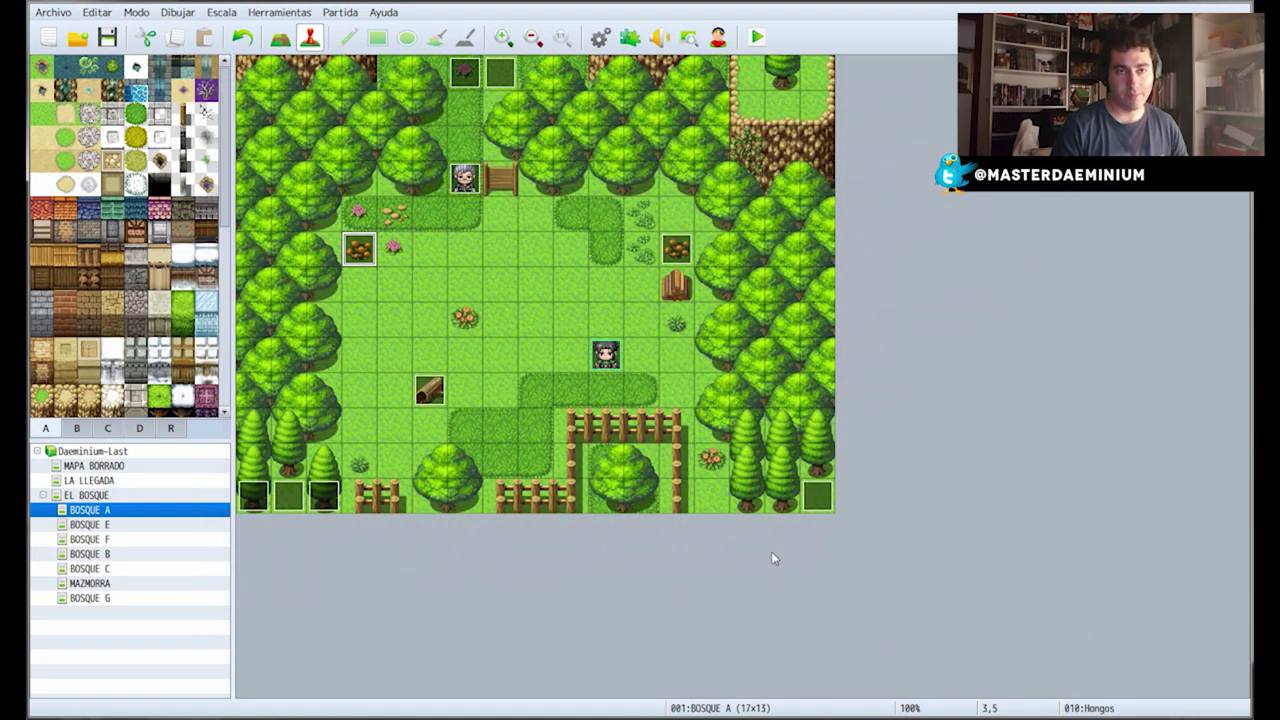
Start a playtest of the game, saving the project changes.
left_click(757, 37)
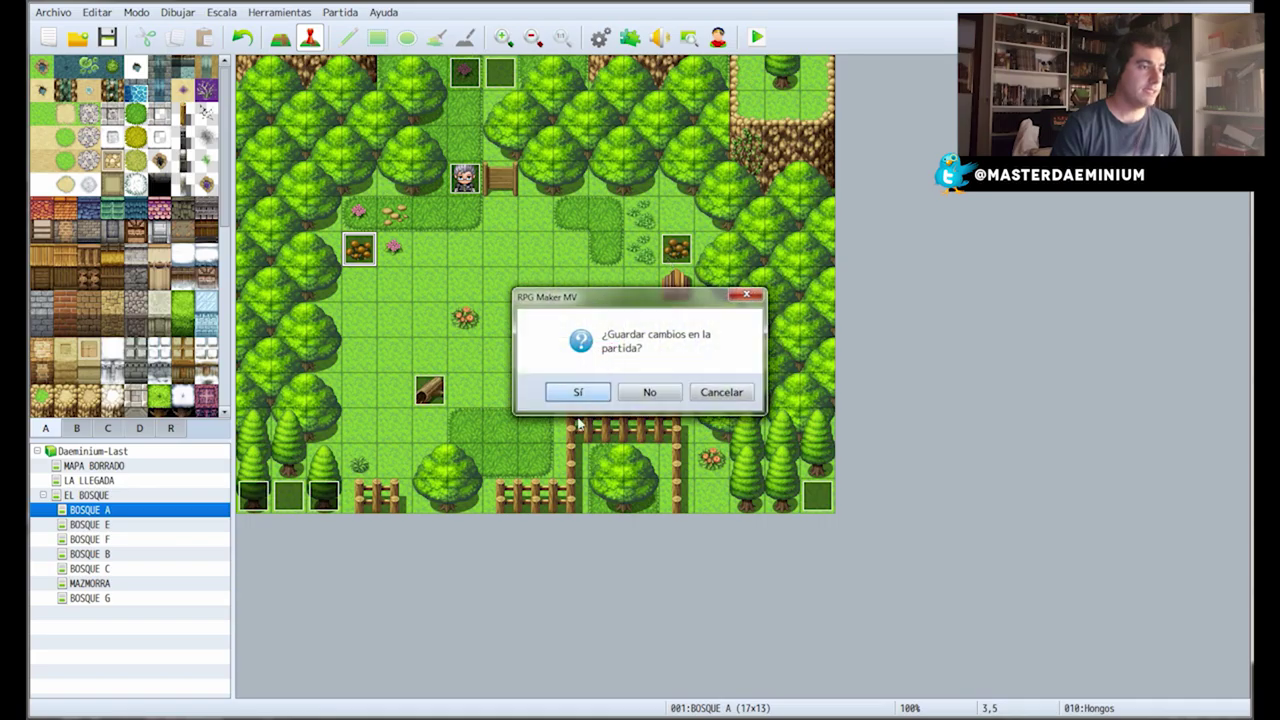
left_click(567, 394)
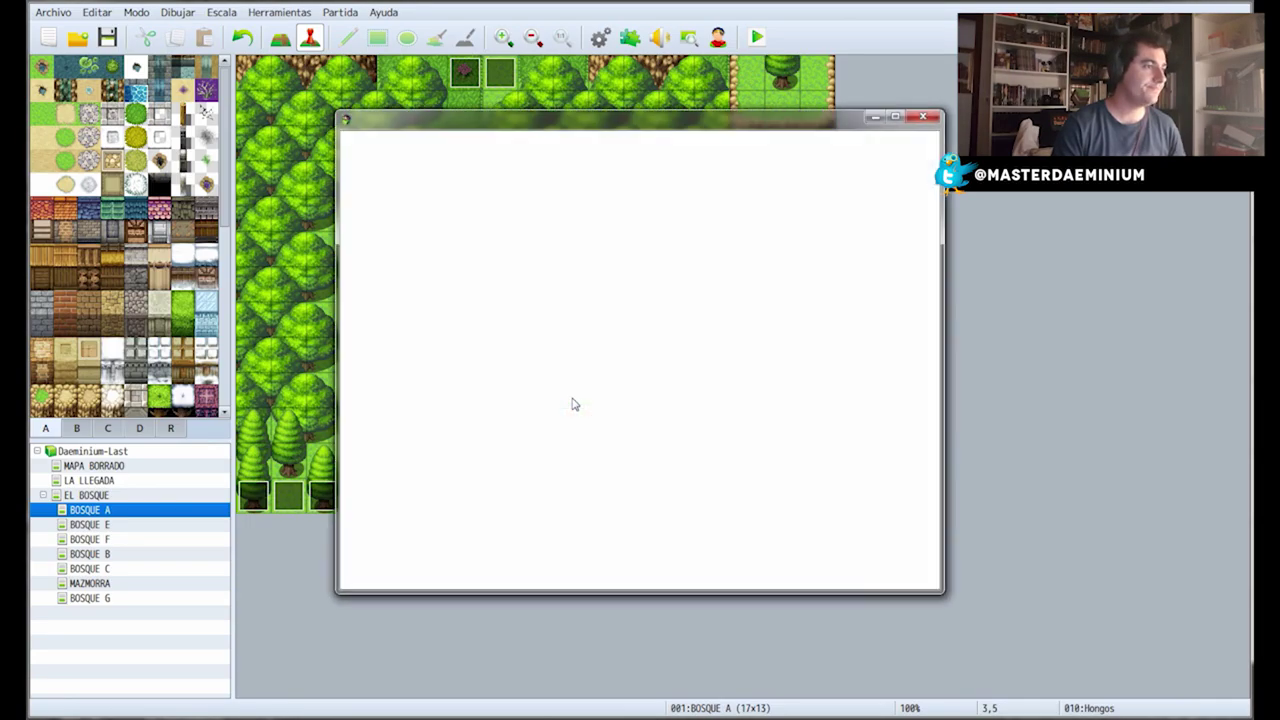